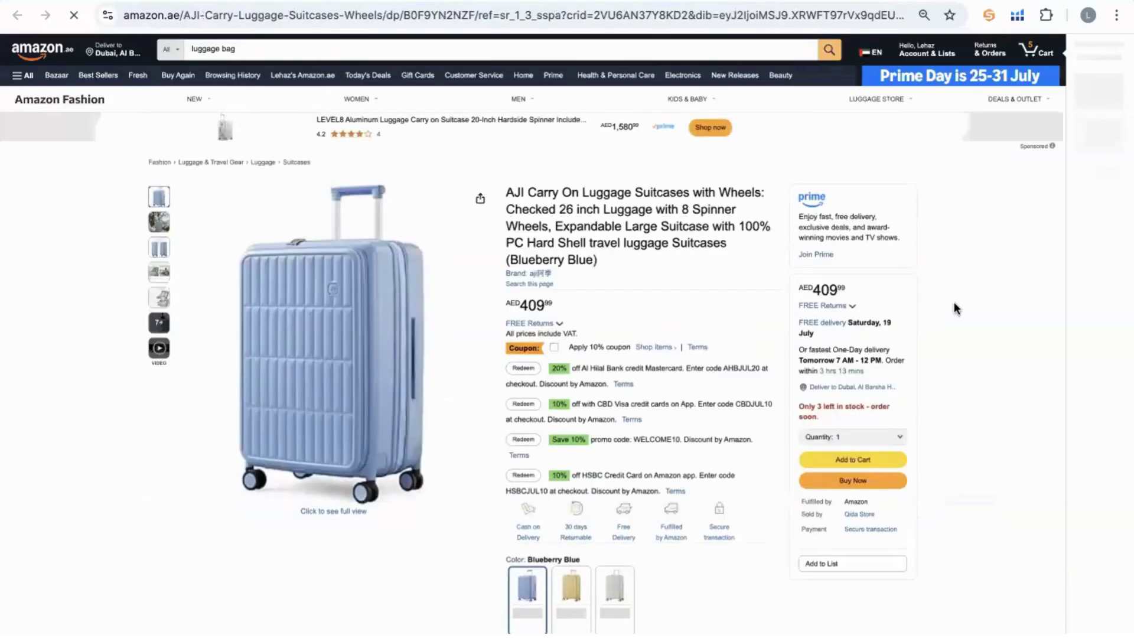
# Scroll through the AJI suitcase listing, then go back to the luggage bag results.
pyautogui.scroll(-1, 954, 303)
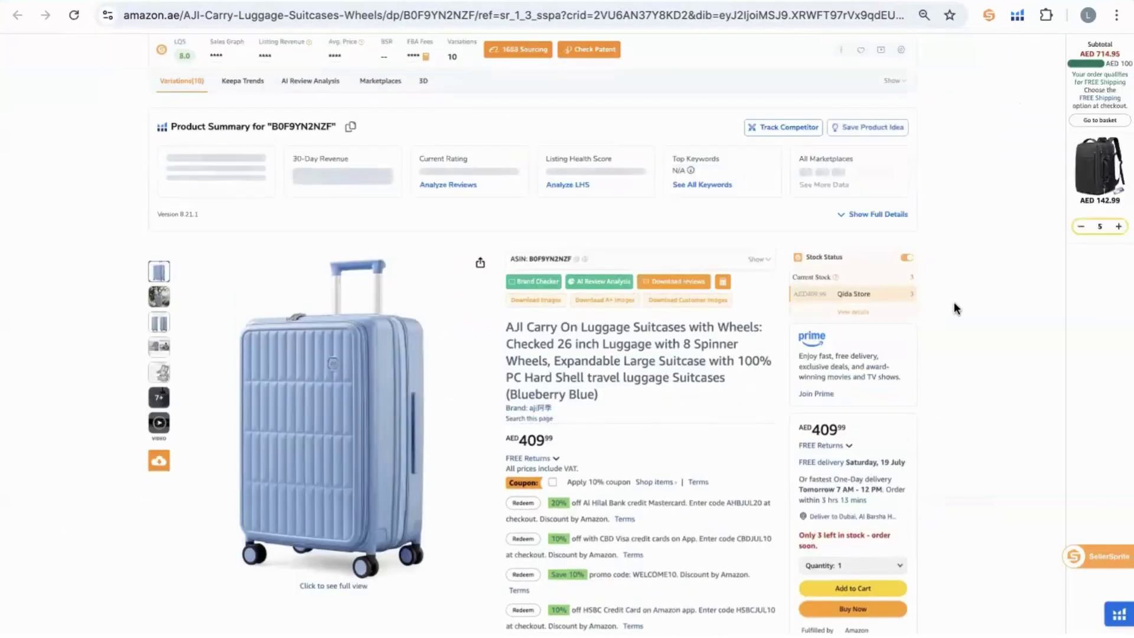
pyautogui.scroll(-1, 954, 302)
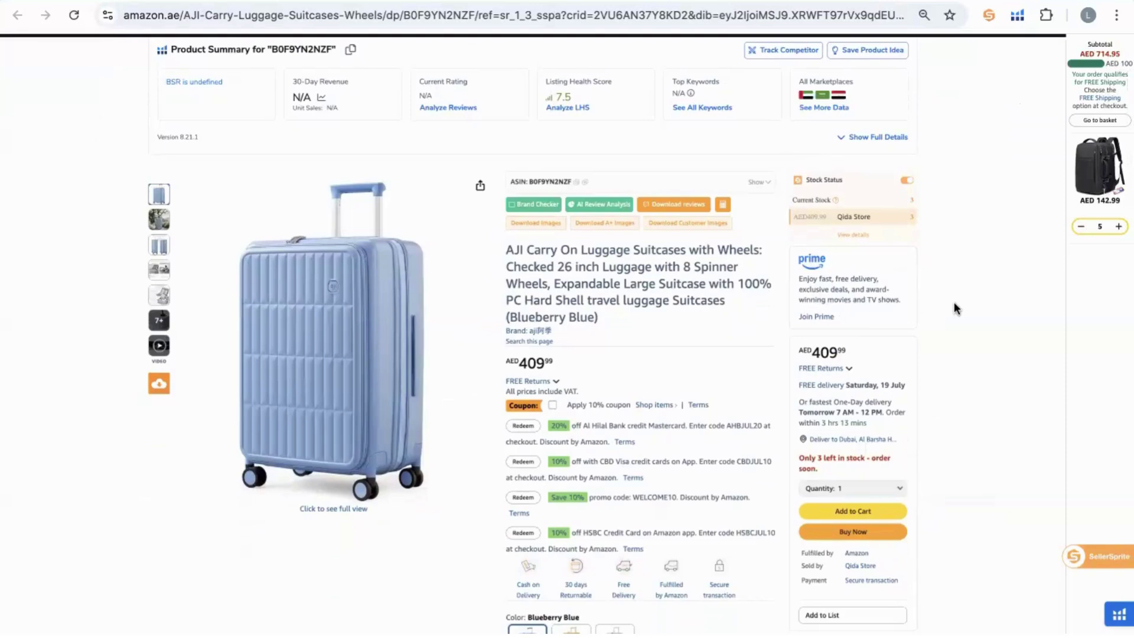
pyautogui.scroll(-1, 954, 307)
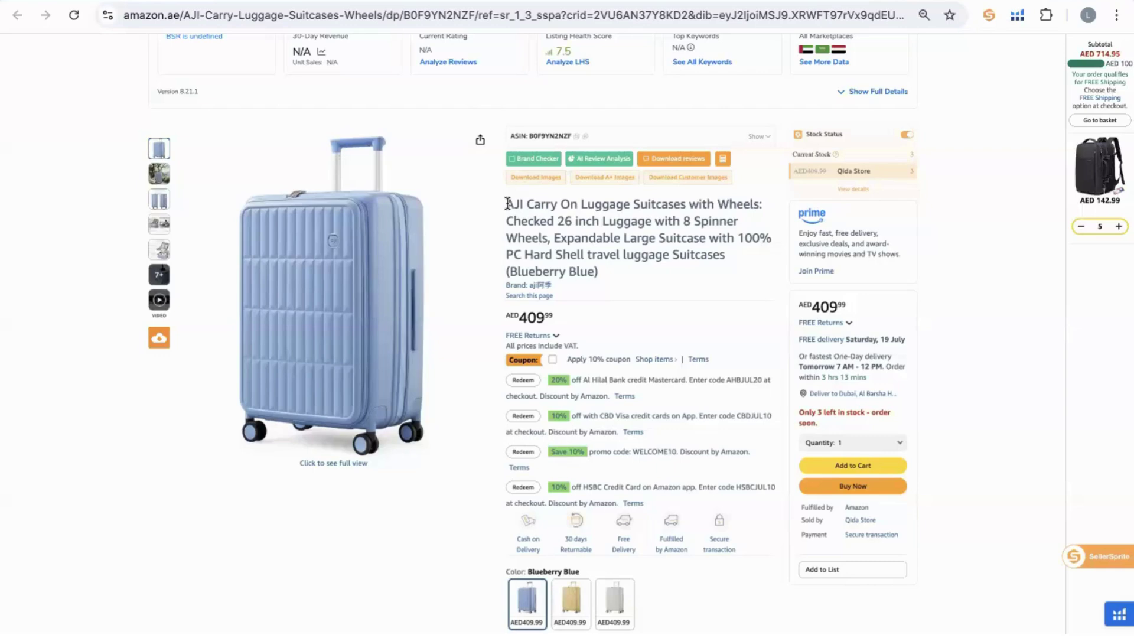
pyautogui.moveTo(409, 284)
pyautogui.hotkey('alt', 'Left')
# Select the whole AJI suitcase product title.
pyautogui.scroll(-10, 888, 315)
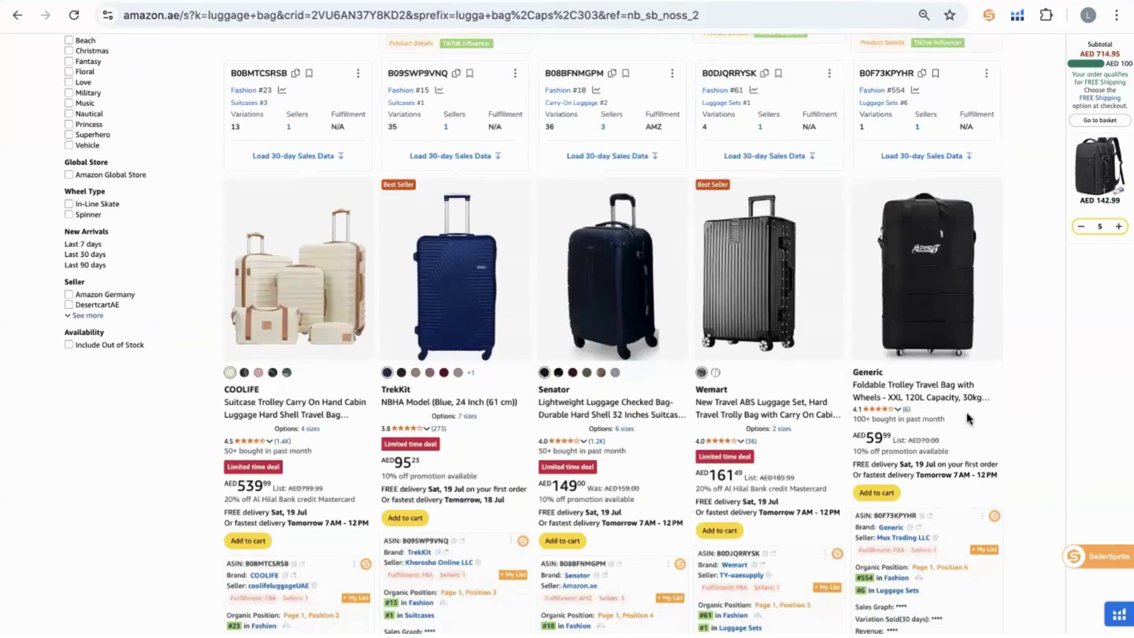
pyautogui.scroll(-2, 1026, 389)
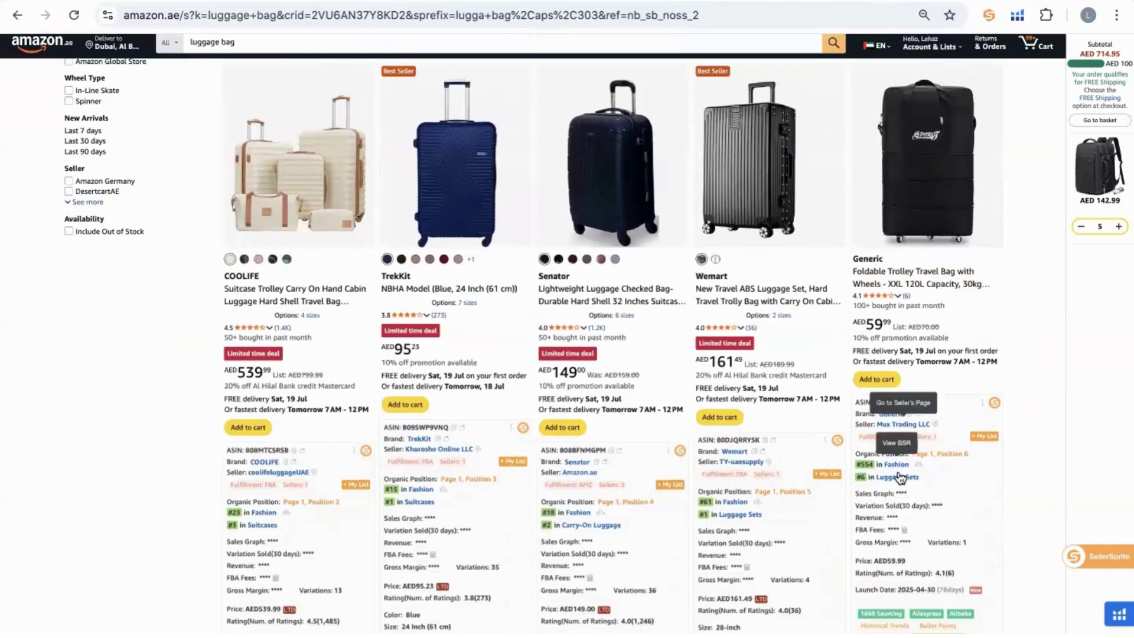
pyautogui.scroll(-1, 764, 348)
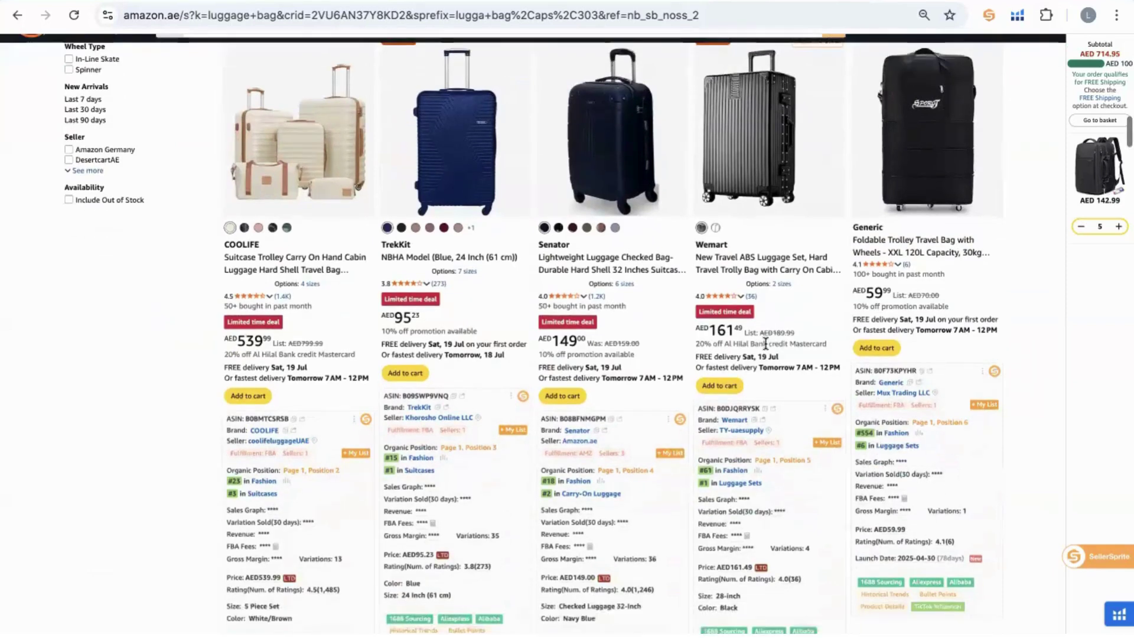
pyautogui.scroll(1, 765, 348)
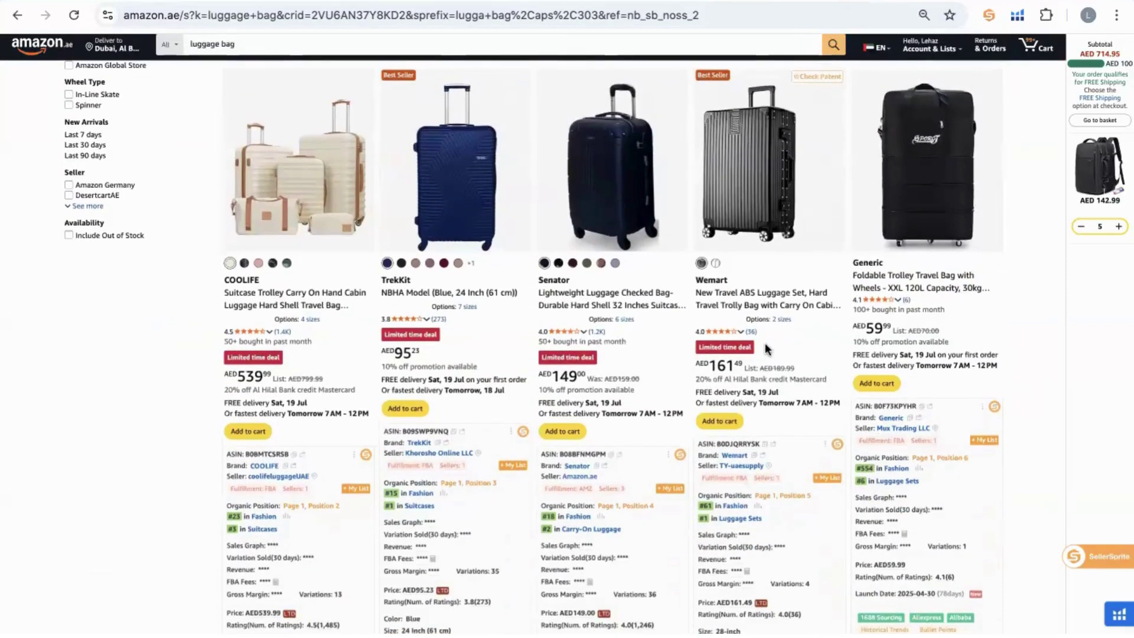
pyautogui.scroll(-10, 765, 347)
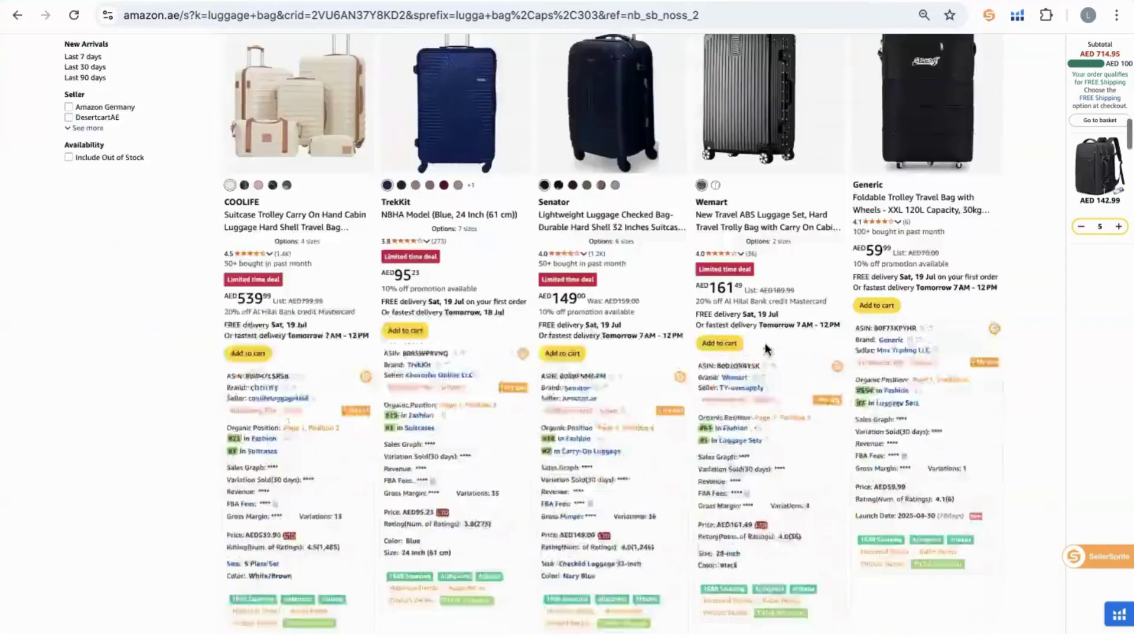
pyautogui.scroll(-2, 765, 343)
pyautogui.scroll(3, 766, 347)
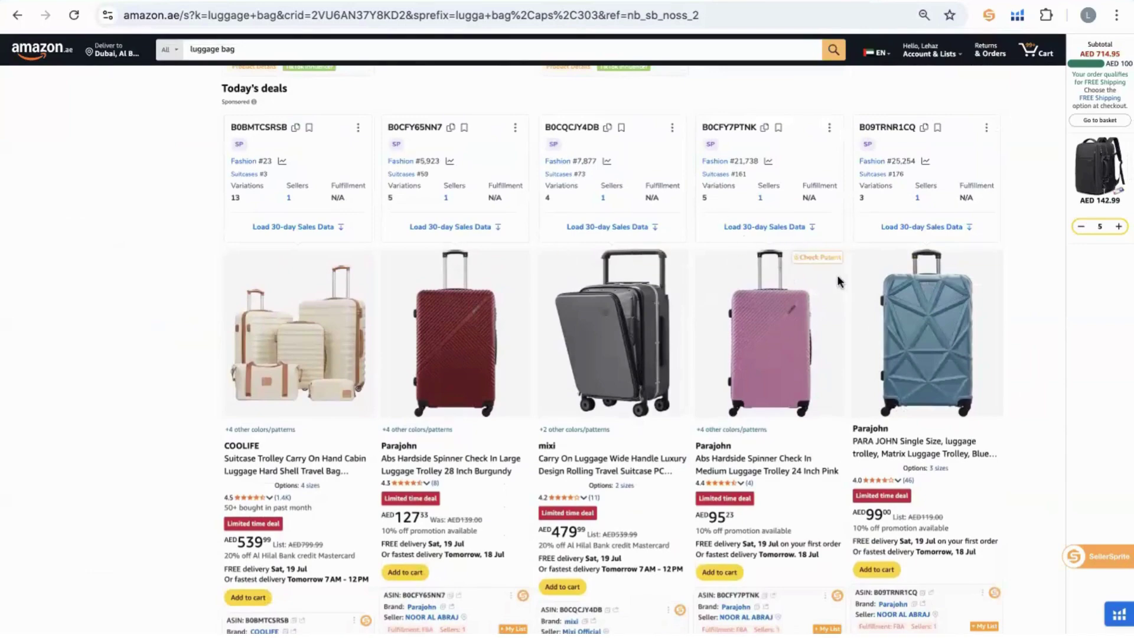
pyautogui.scroll(-2, 839, 282)
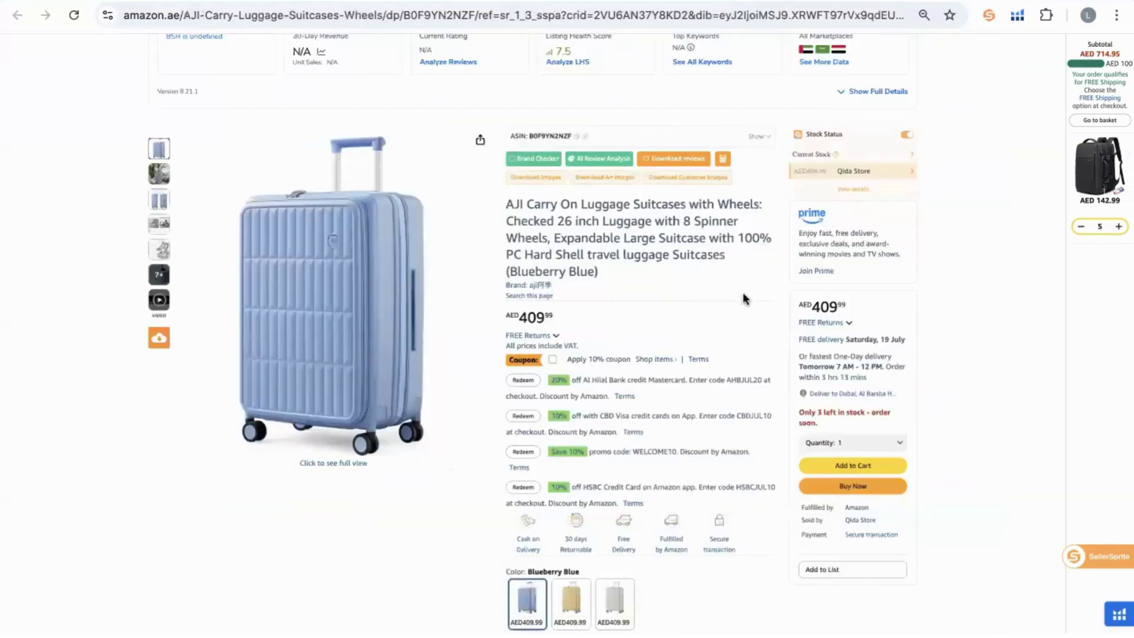
pyautogui.tripleClick(645, 233)
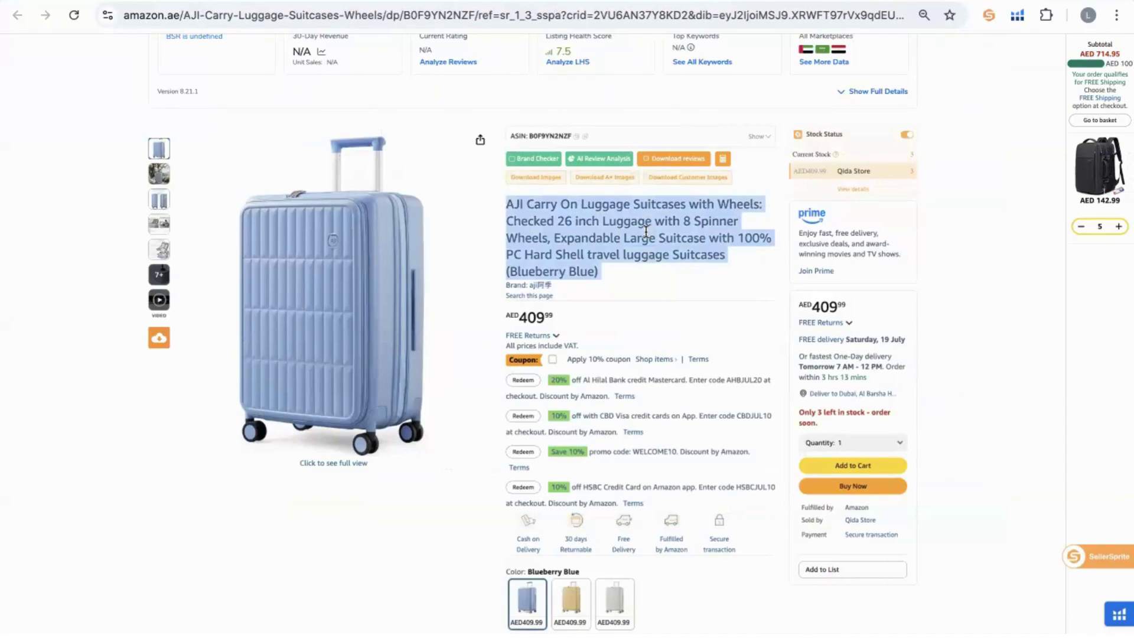
# Highlight the first bullet point, then the Product description heading.
pyautogui.scroll(-11, 645, 232)
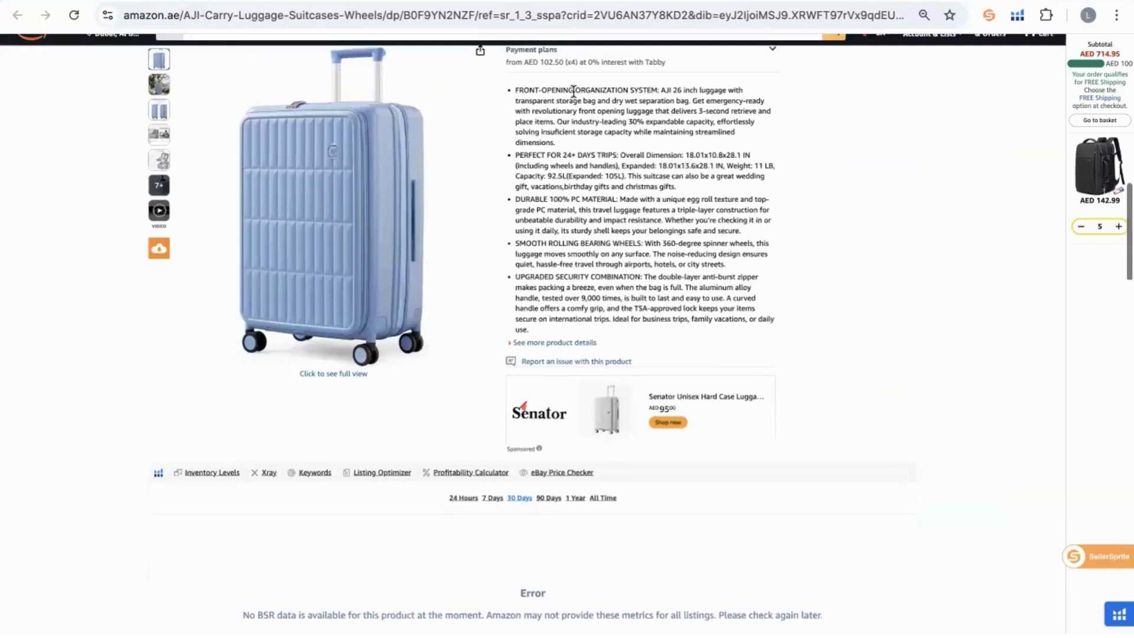
pyautogui.tripleClick(573, 91)
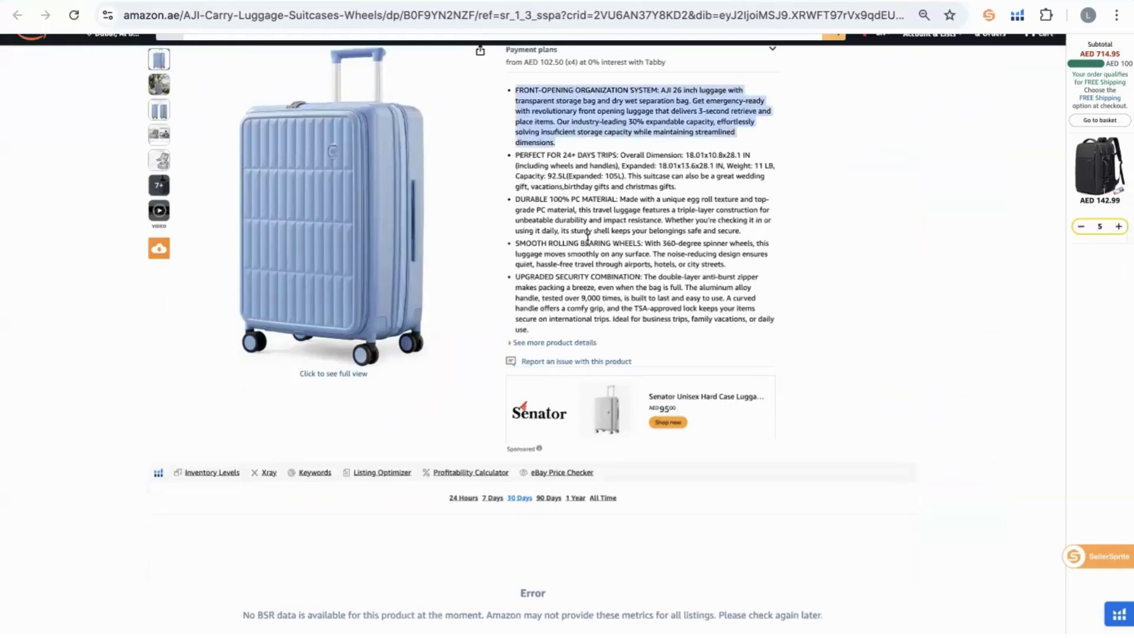
pyautogui.scroll(-15, 588, 242)
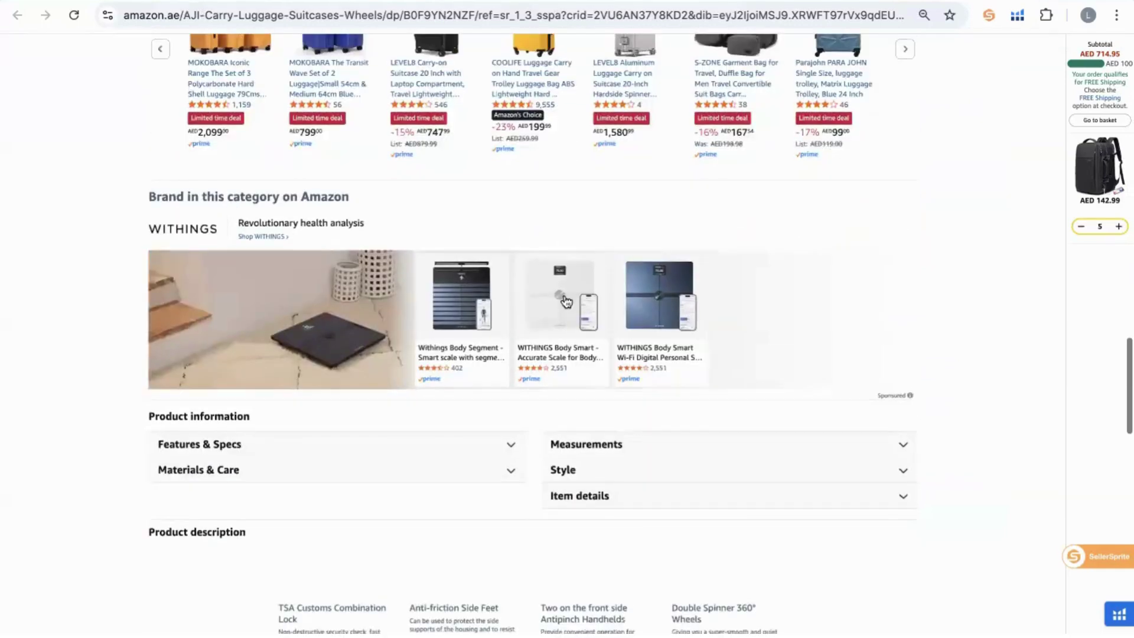
pyautogui.scroll(-8, 438, 222)
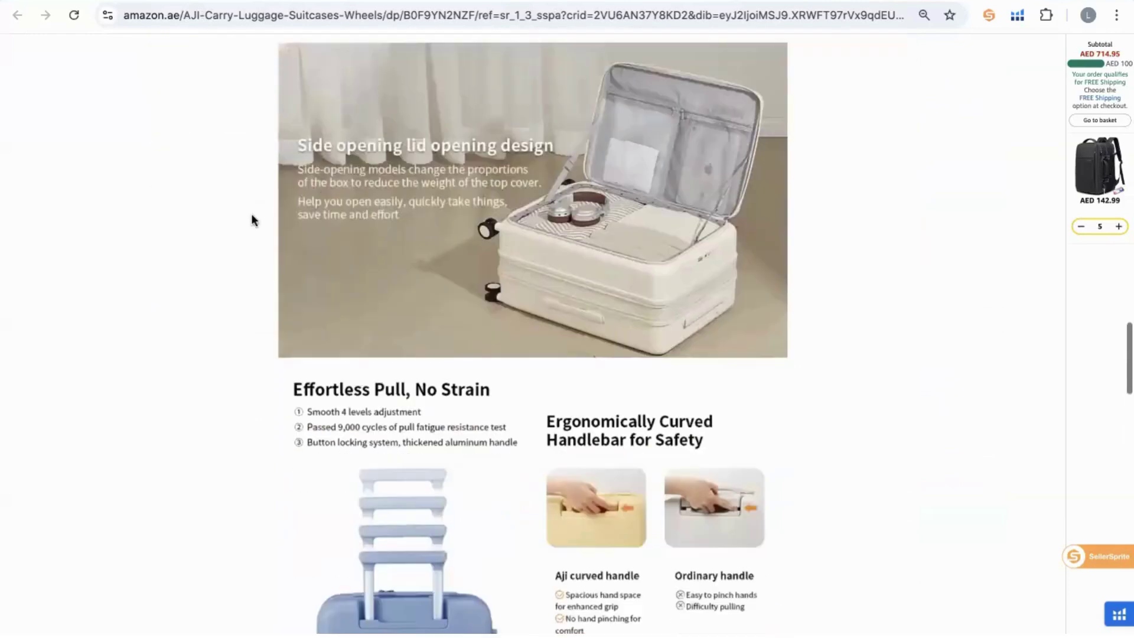
pyautogui.scroll(6, 251, 214)
pyautogui.doubleClick(154, 112)
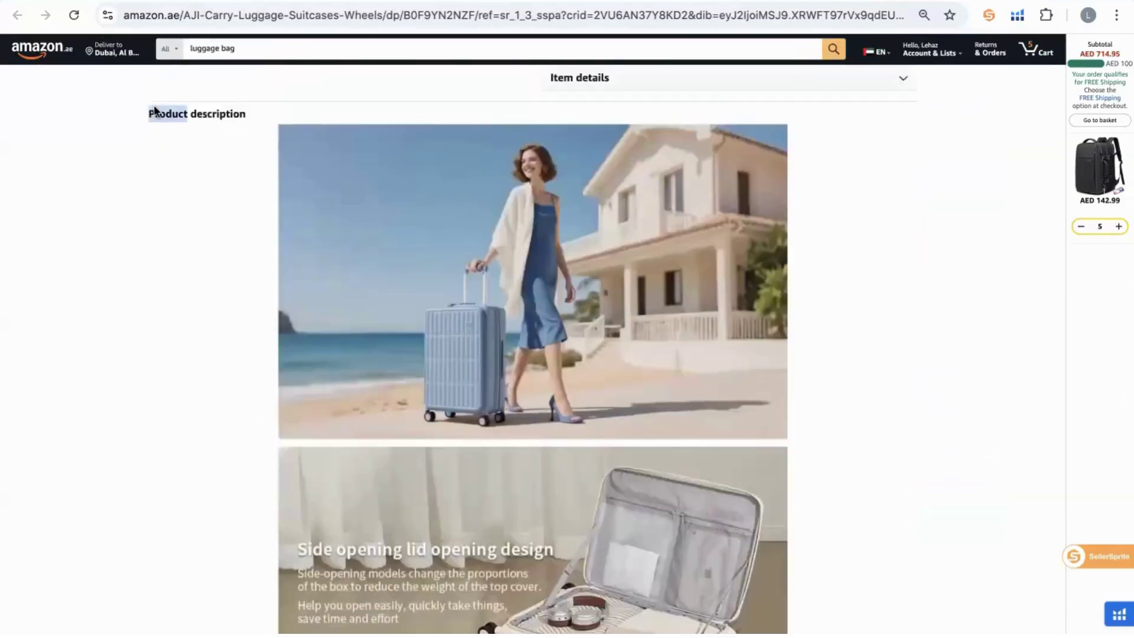
pyautogui.moveTo(153, 109); pyautogui.dragTo(215, 128)
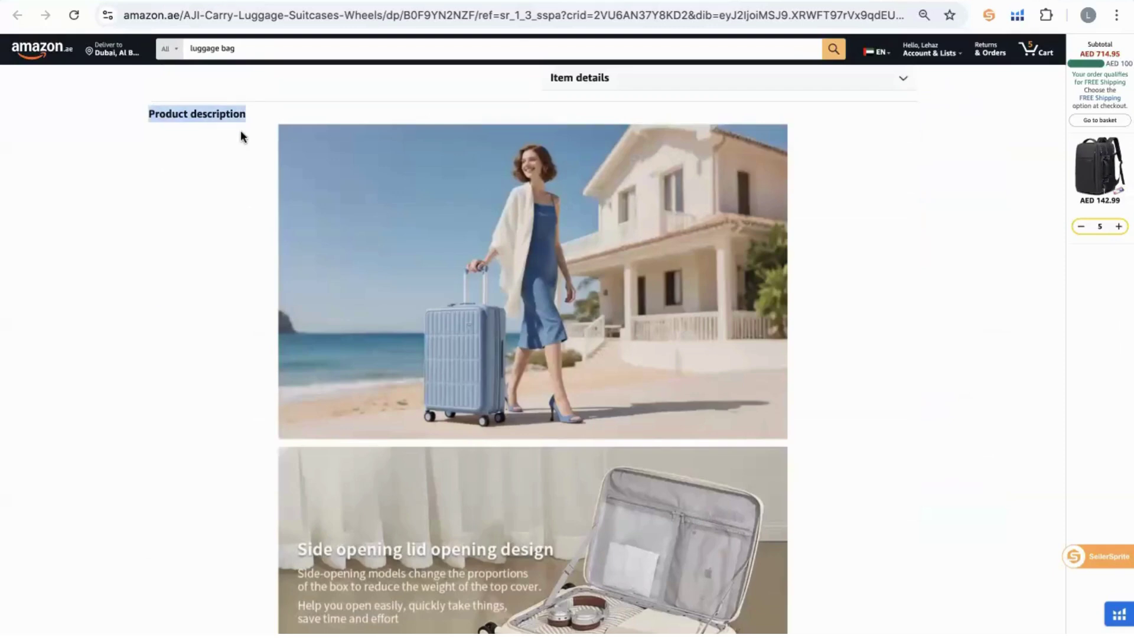
# Highlight the full Product description heading line.
pyautogui.scroll(-5, 124, 132)
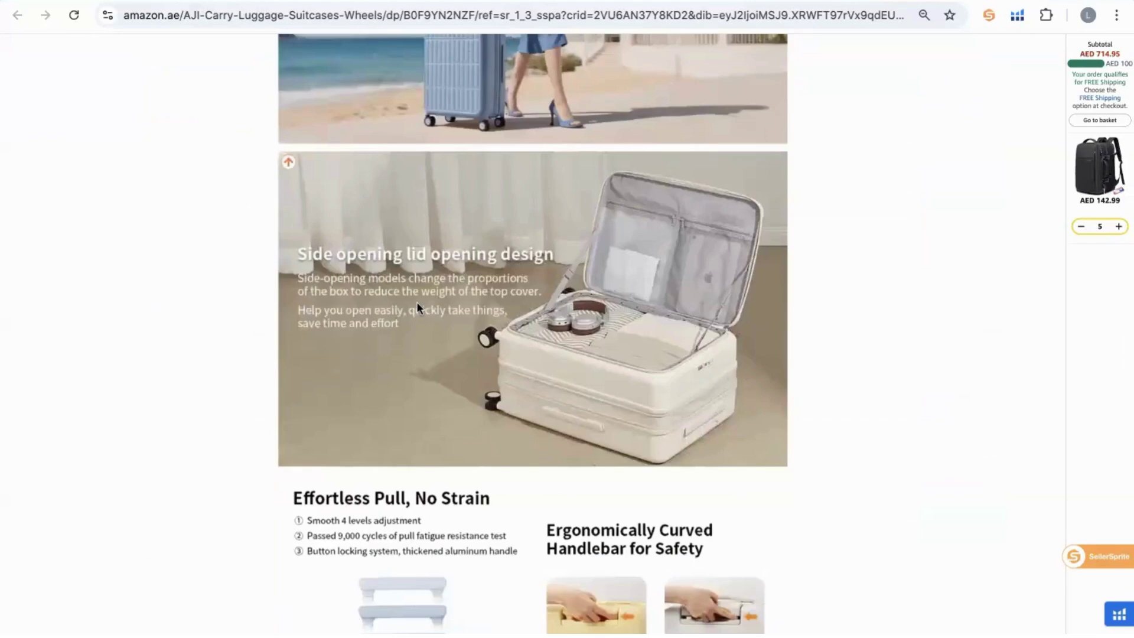
pyautogui.scroll(-7, 416, 301)
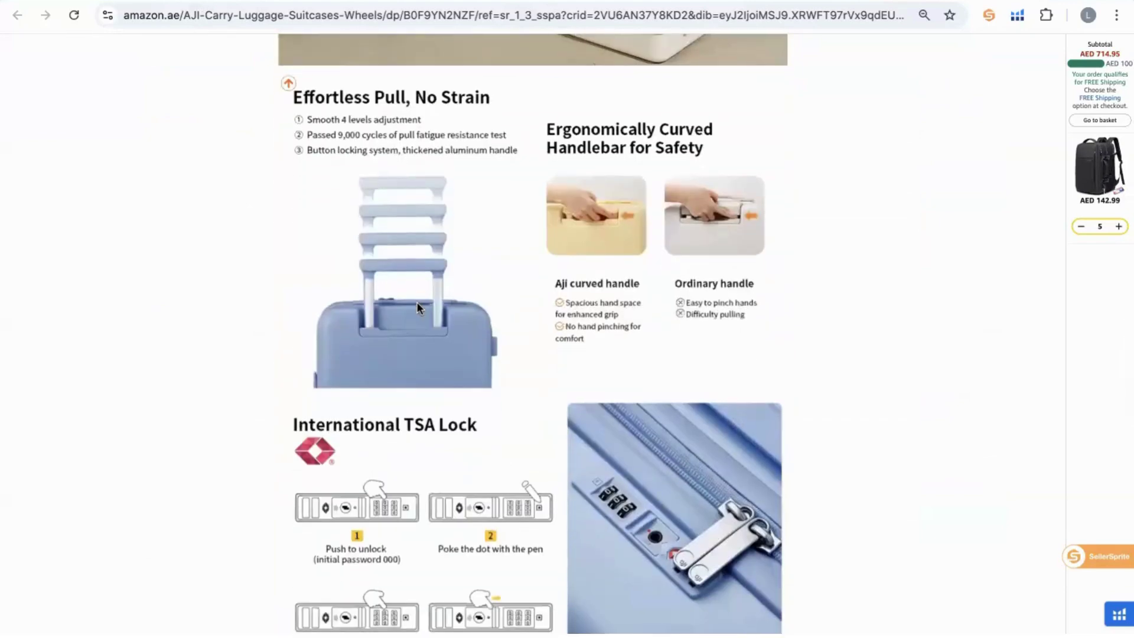
pyautogui.scroll(5, 416, 302)
pyautogui.scroll(-2, 416, 302)
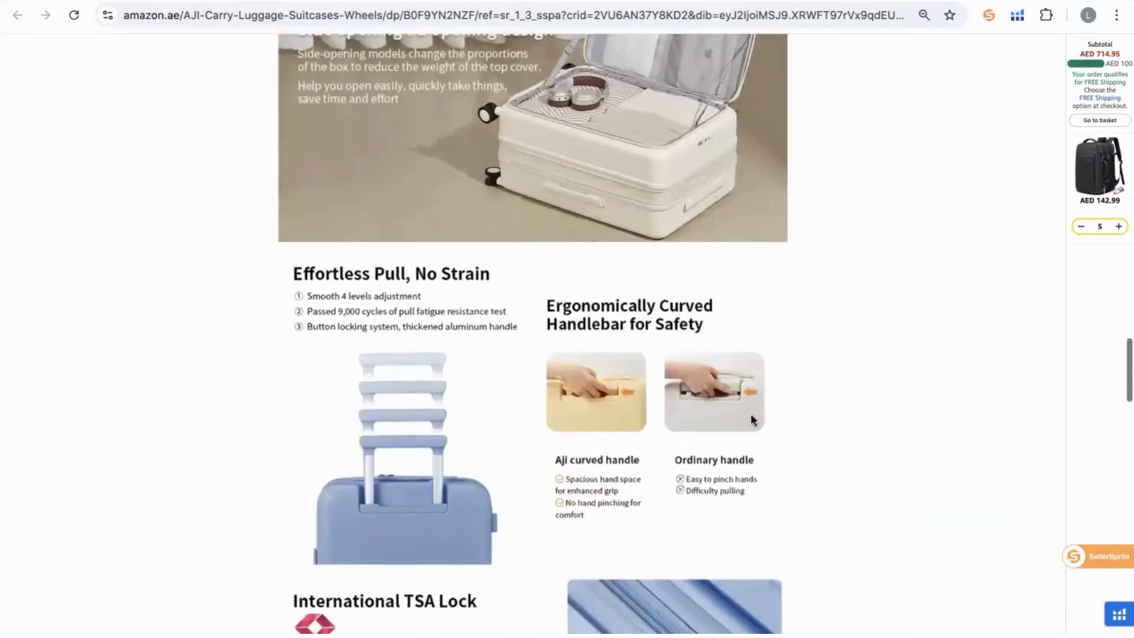
pyautogui.scroll(-5, 682, 341)
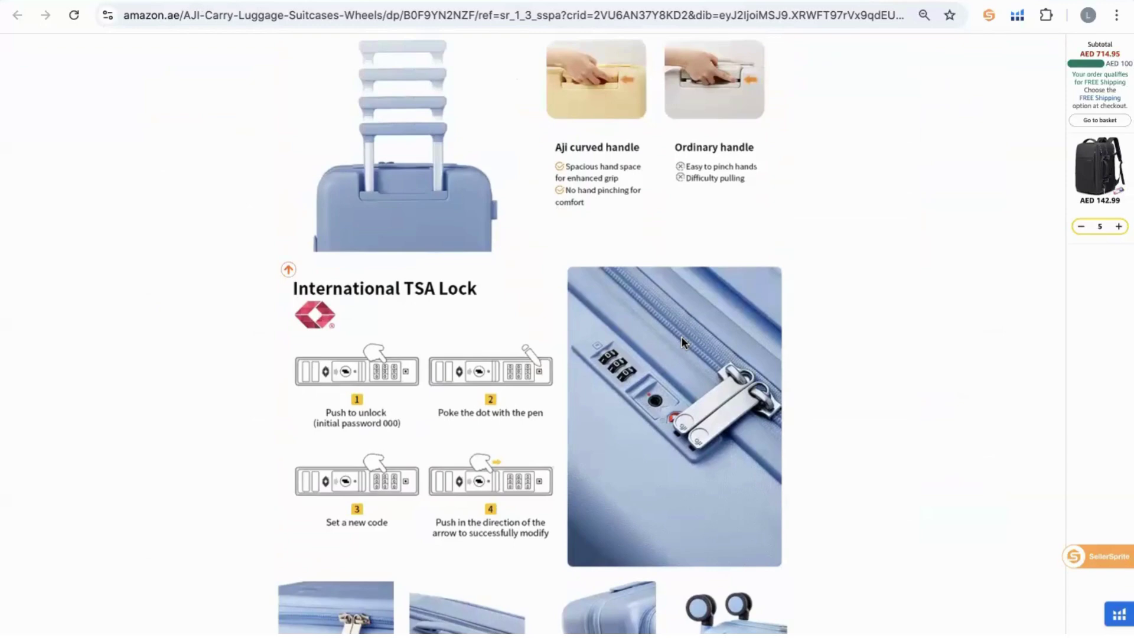
pyautogui.scroll(-4, 681, 341)
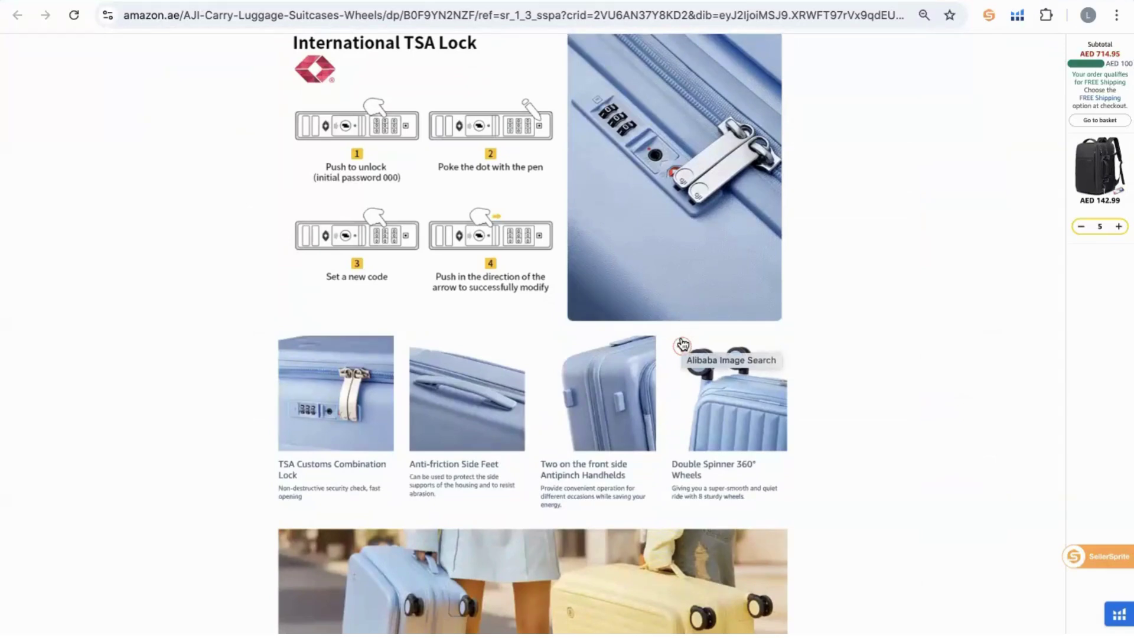
pyautogui.scroll(13, 681, 342)
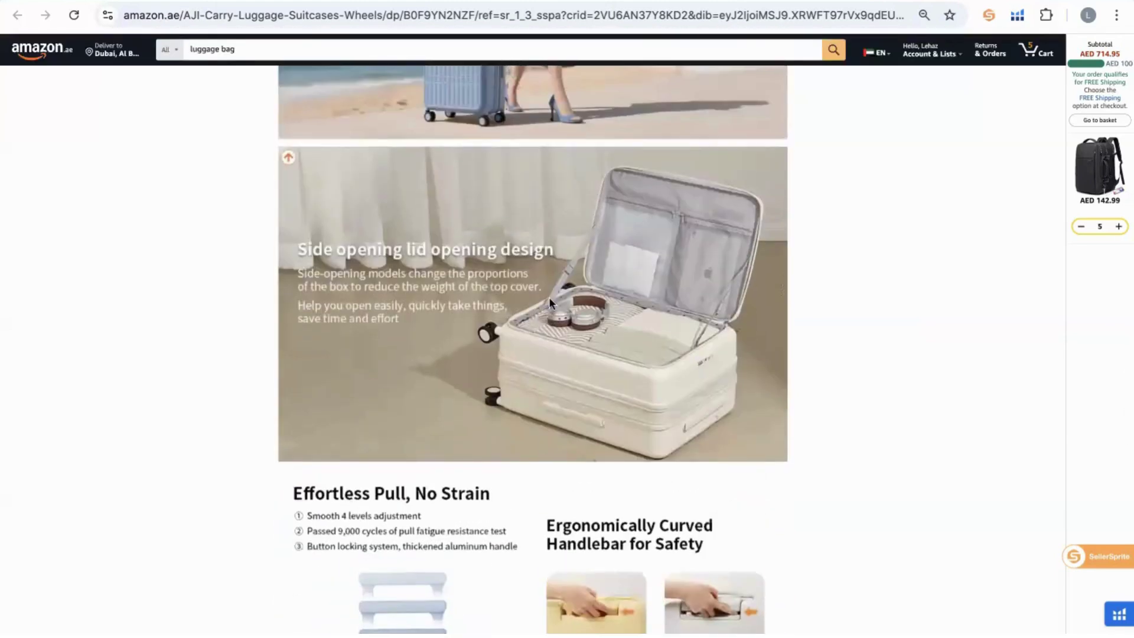
pyautogui.scroll(5, 548, 296)
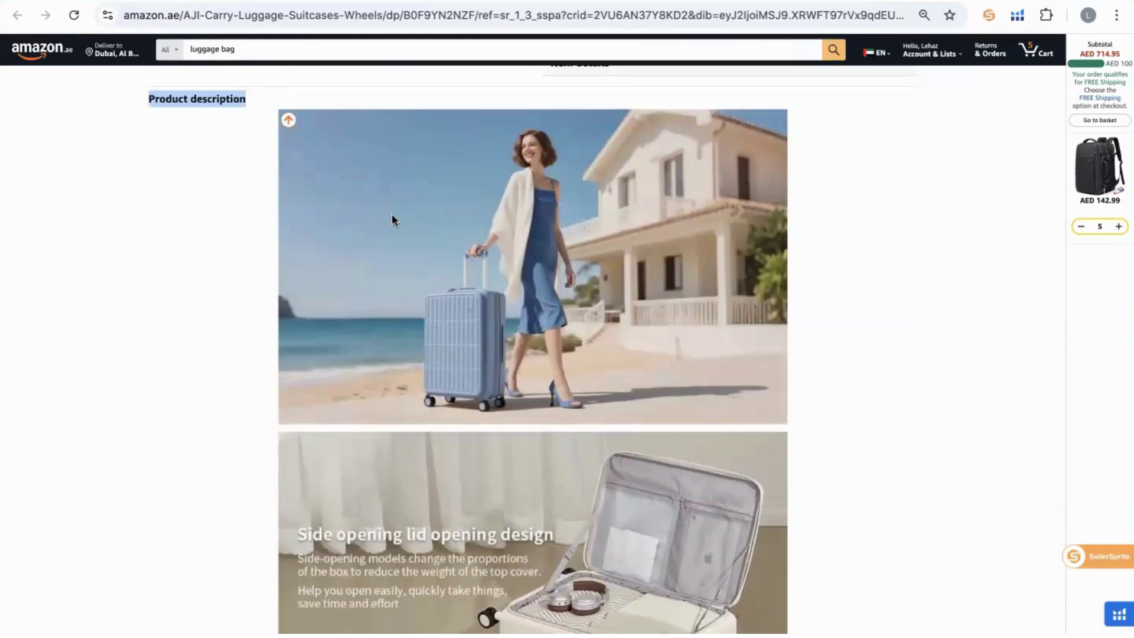
pyautogui.scroll(-1, 392, 213)
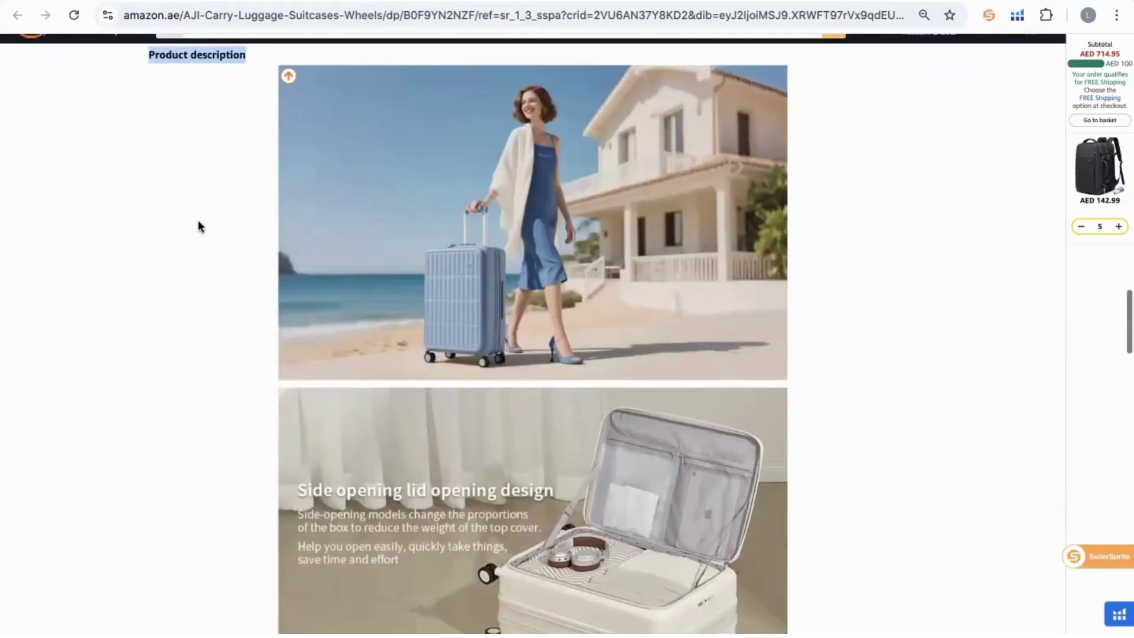
pyautogui.scroll(-2, 197, 219)
pyautogui.scroll(3, 197, 236)
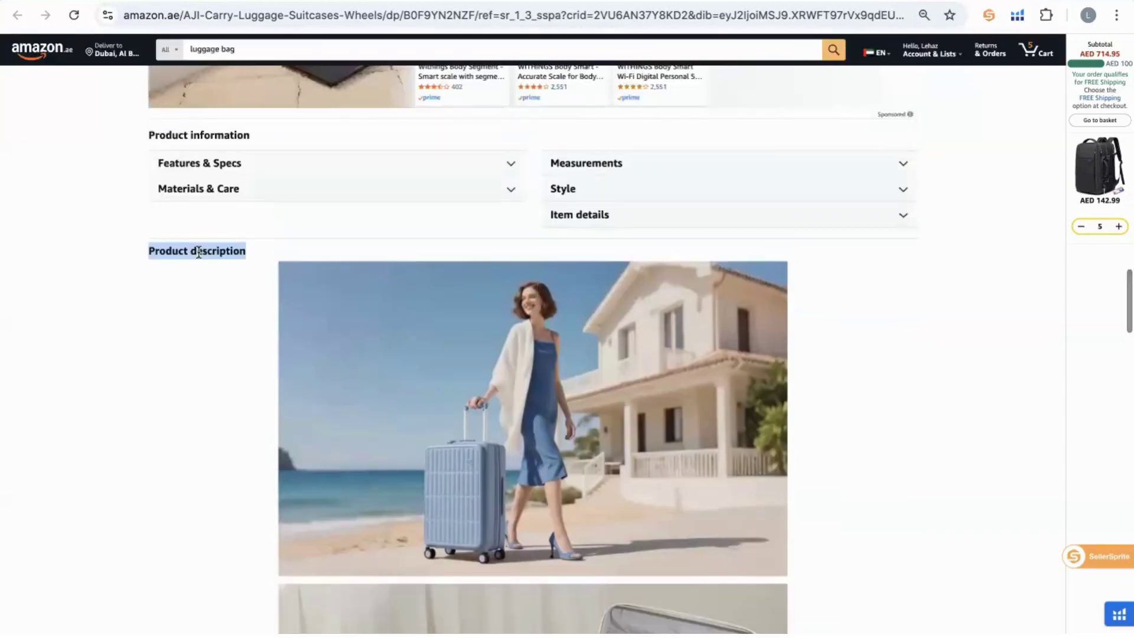
pyautogui.tripleClick(199, 251)
# Select the whole AJI suitcase title again.
pyautogui.scroll(-10, 212, 261)
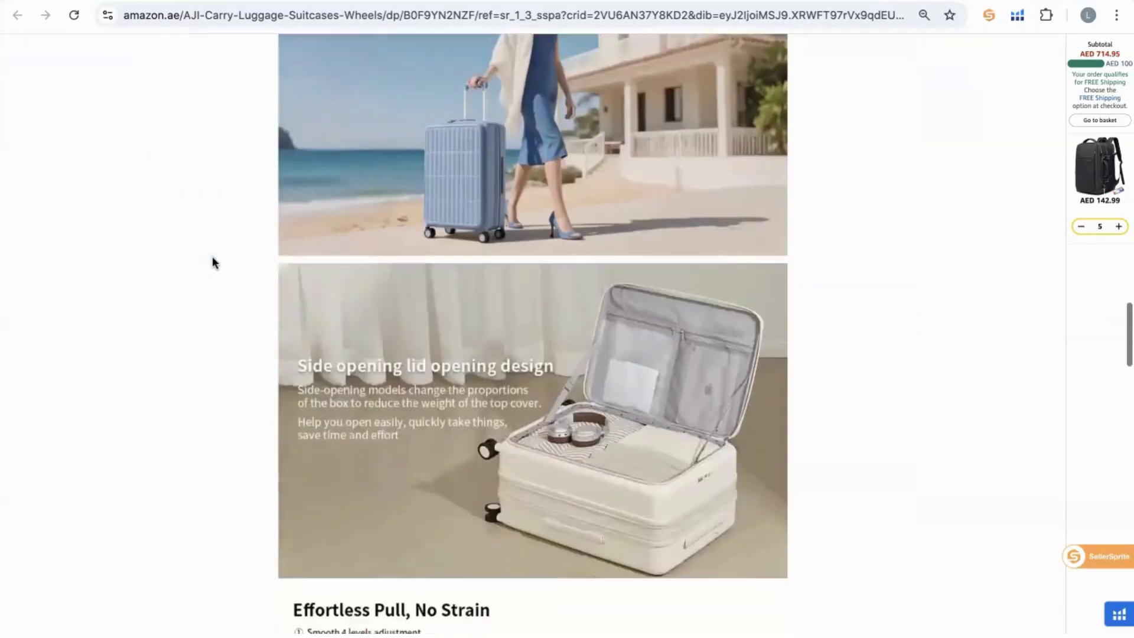
pyautogui.scroll(-12, 213, 261)
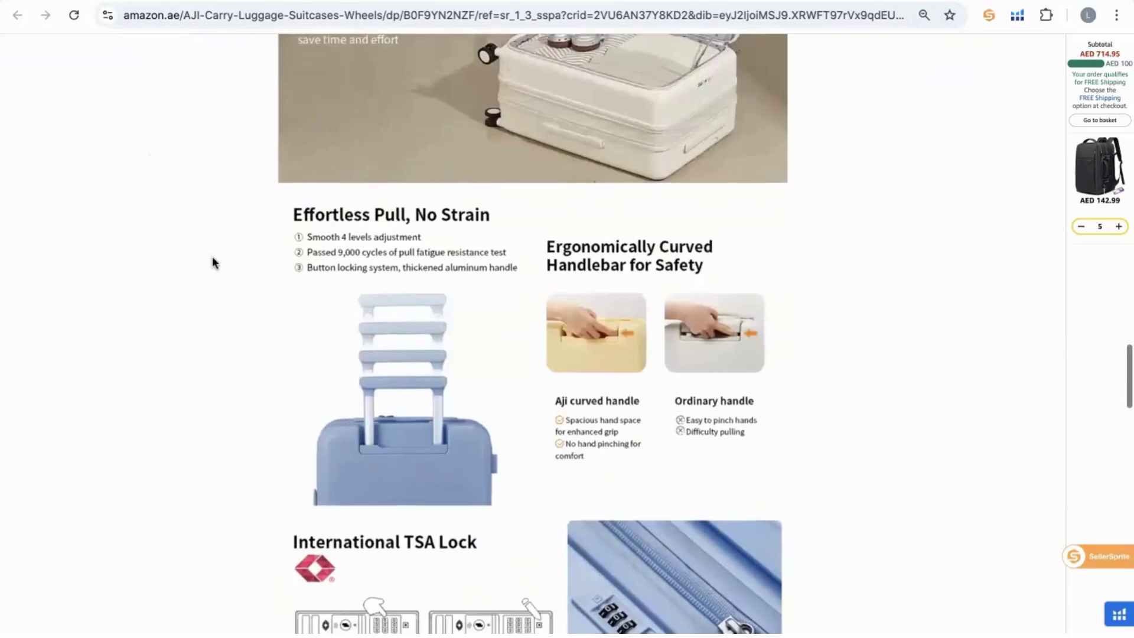
pyautogui.scroll(-20, 213, 262)
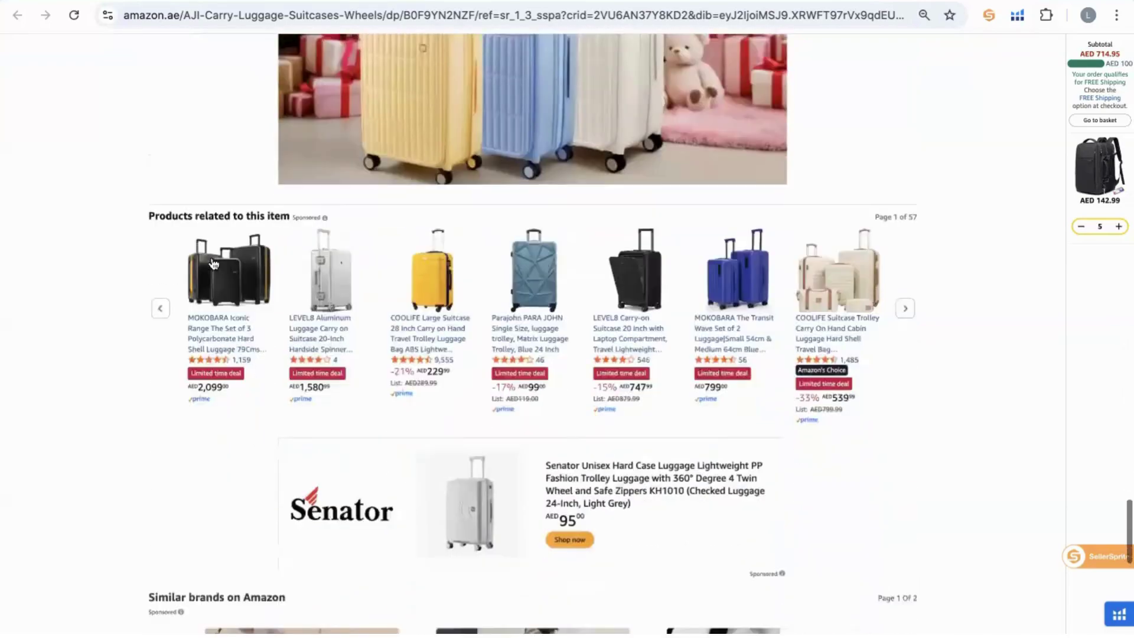
pyautogui.scroll(15, 212, 258)
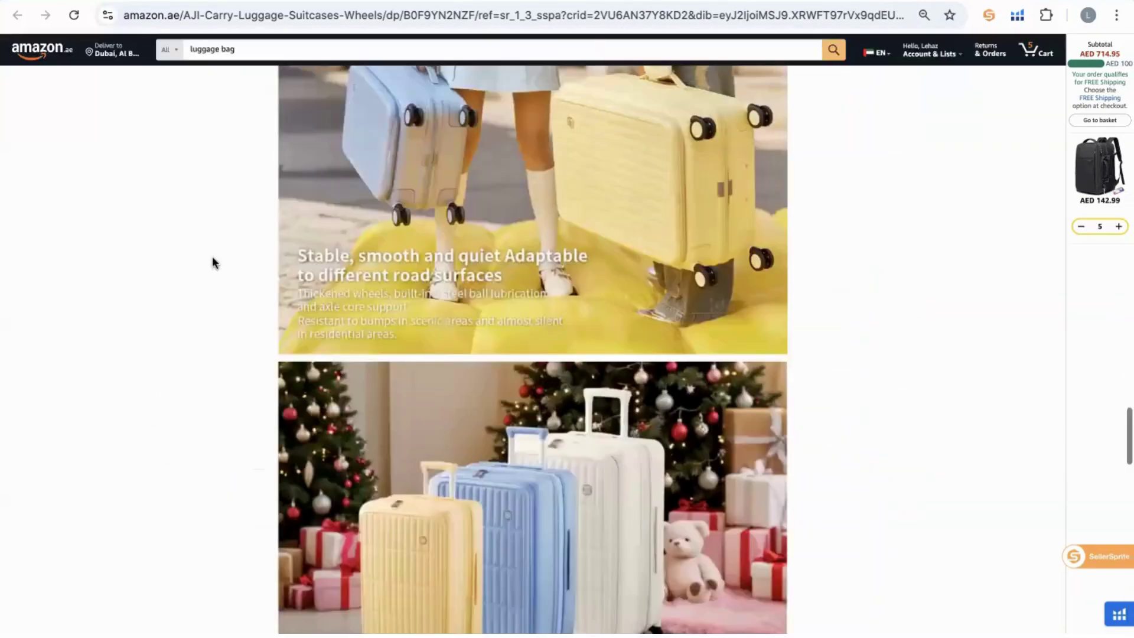
pyautogui.scroll(10, 212, 261)
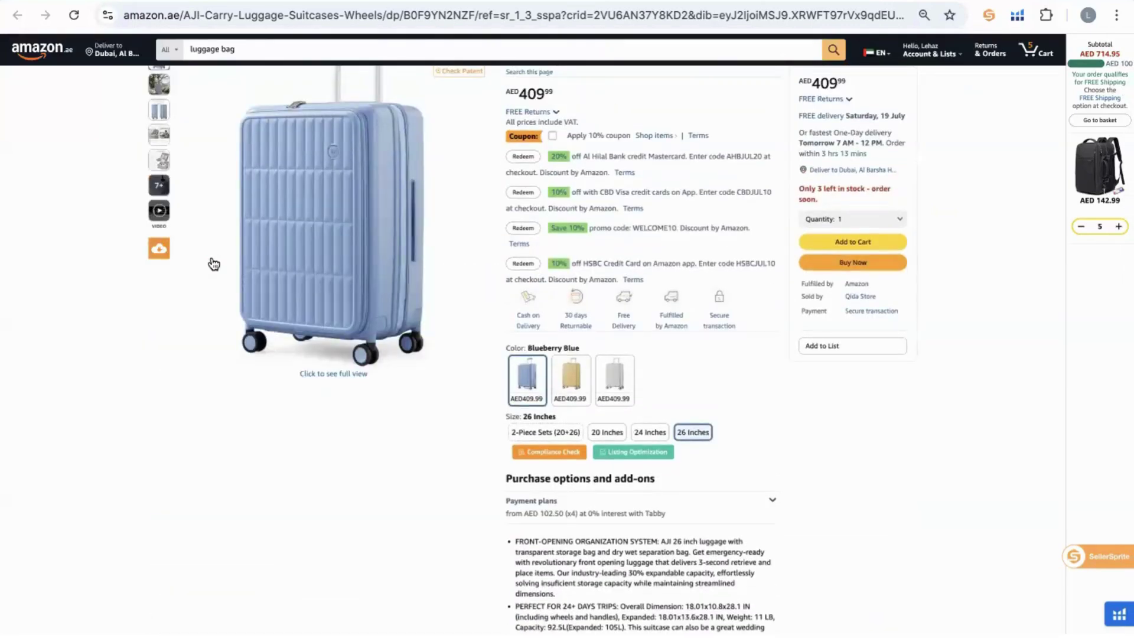
pyautogui.scroll(6, 213, 260)
pyautogui.scroll(-5, 213, 260)
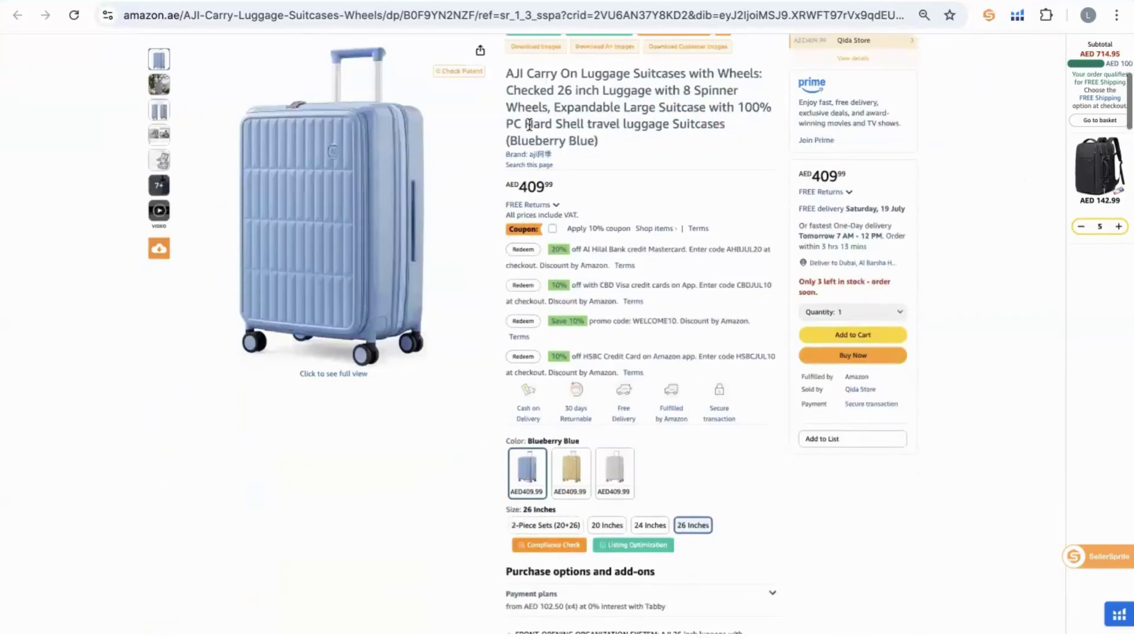
pyautogui.scroll(-6, 656, 504)
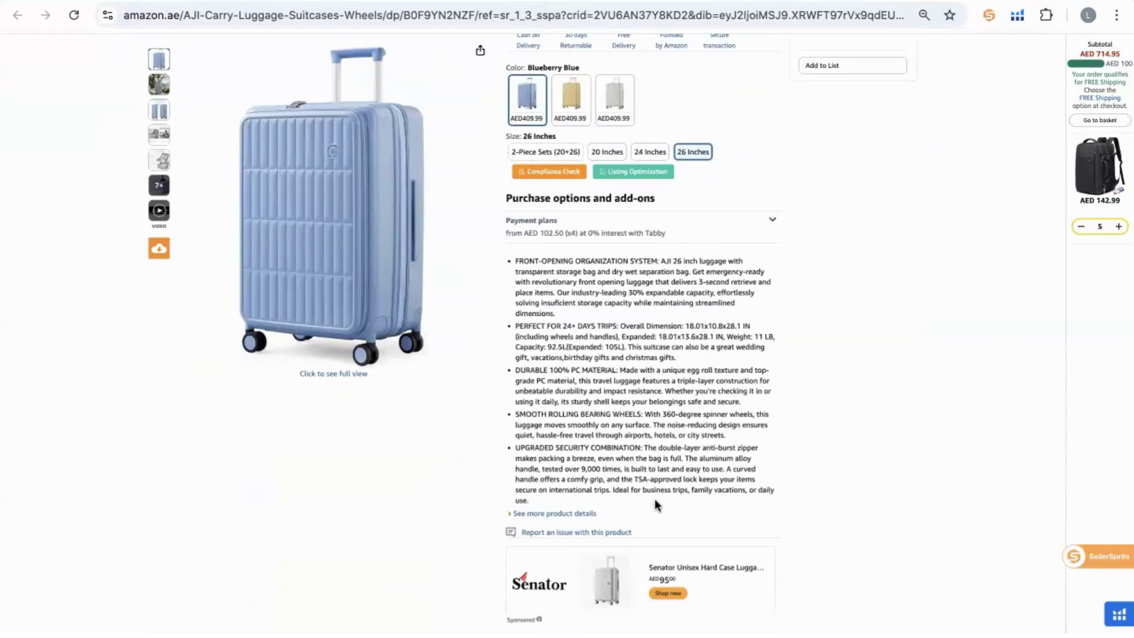
pyautogui.scroll(9, 655, 499)
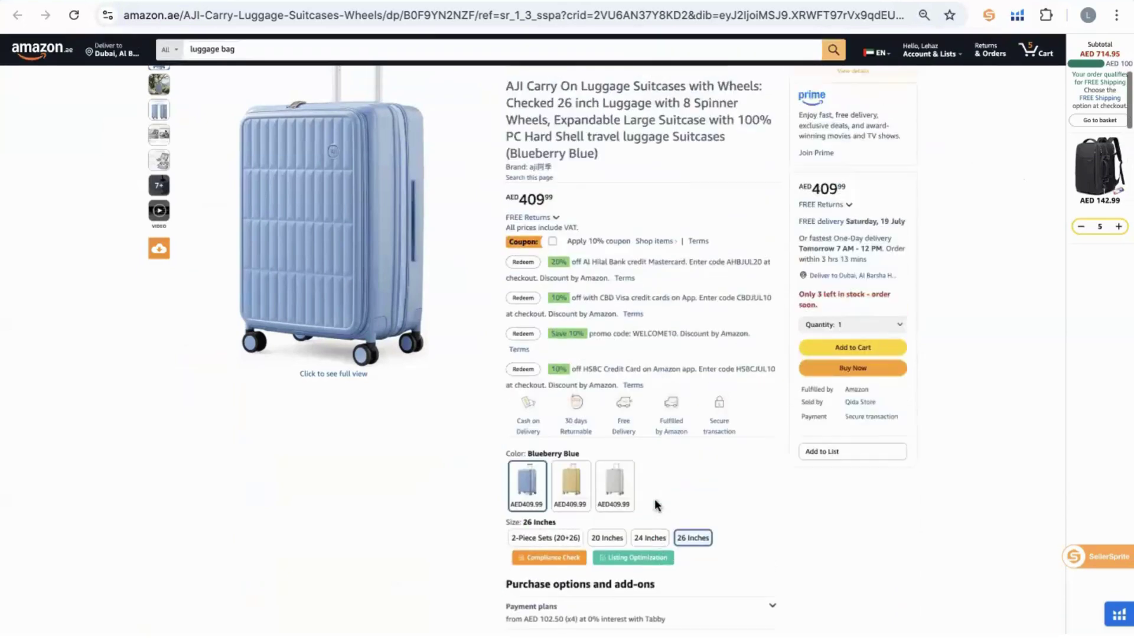
pyautogui.tripleClick(534, 277)
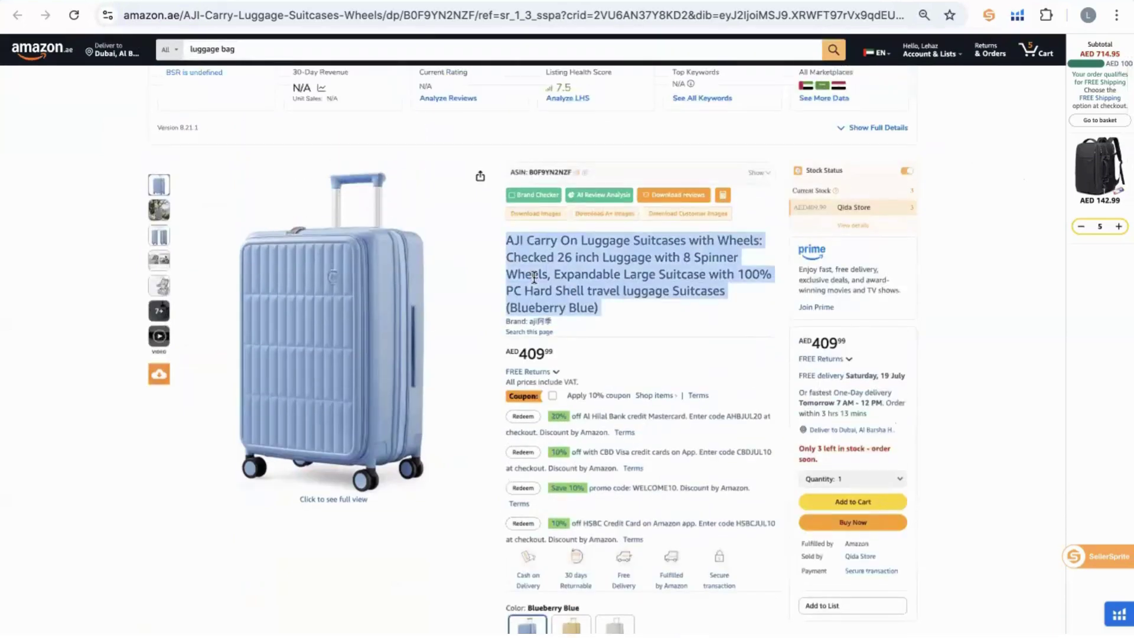
# Select the 'PERFECT FOR 24+ DAYS TRIPS' bullet, then return to the luggage bag search results.
pyautogui.scroll(-8, 533, 274)
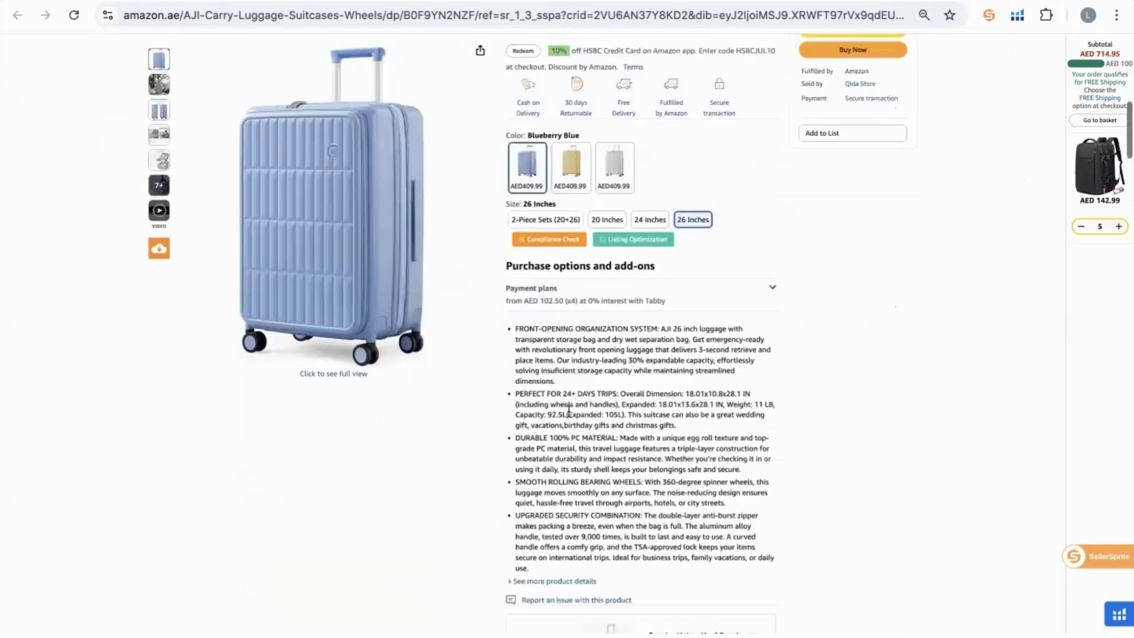
pyautogui.tripleClick(569, 409)
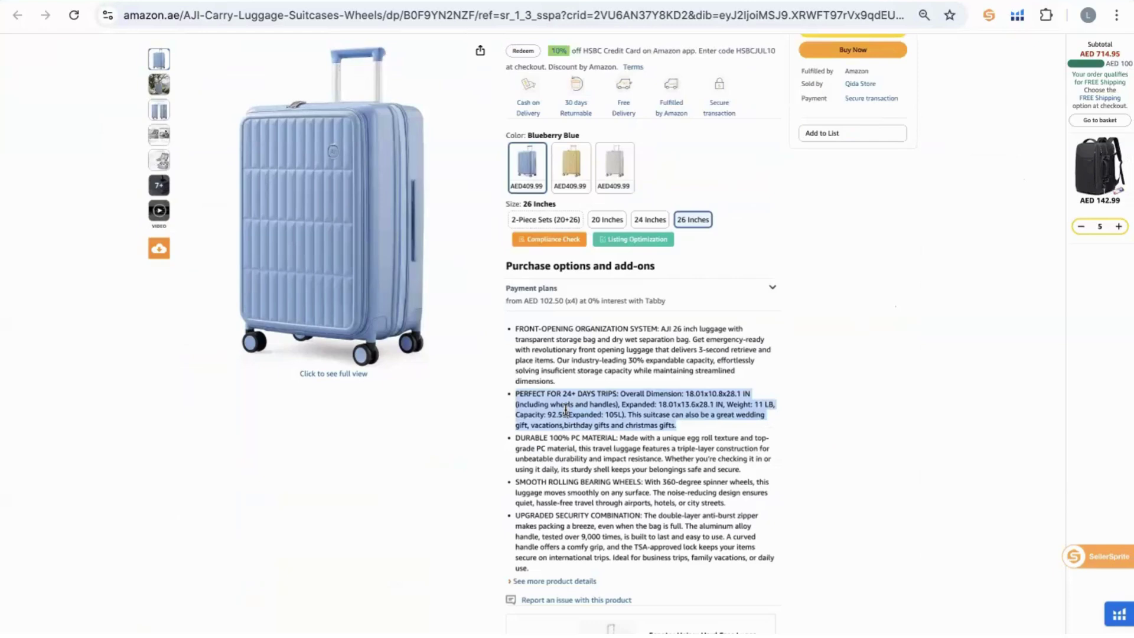
pyautogui.scroll(6, 566, 408)
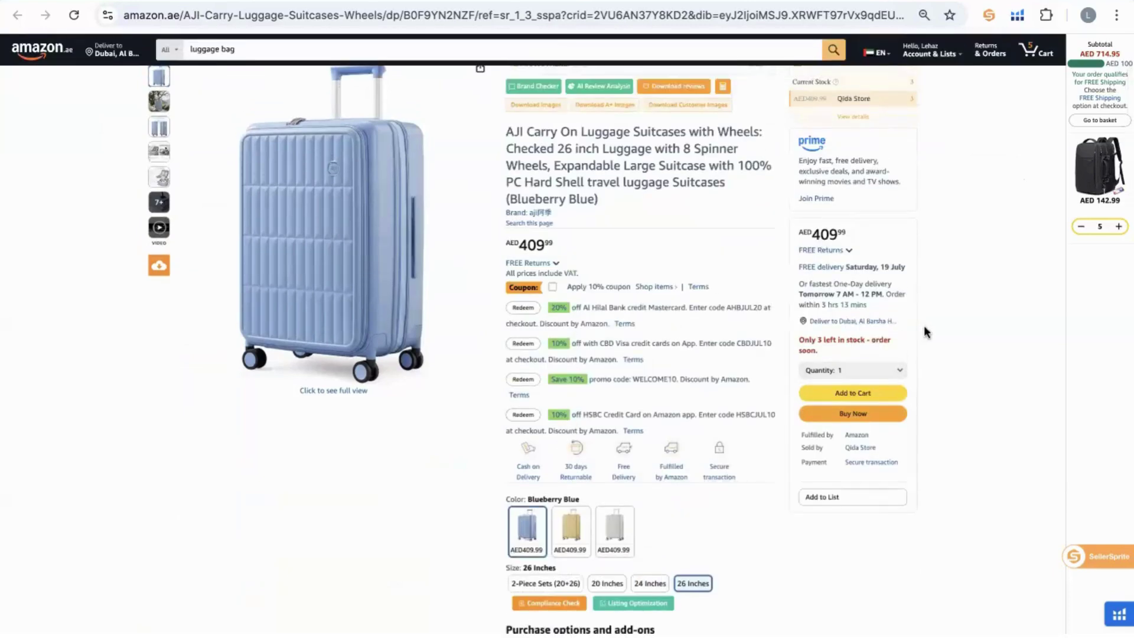
pyautogui.hotkey('alt', 'Left')
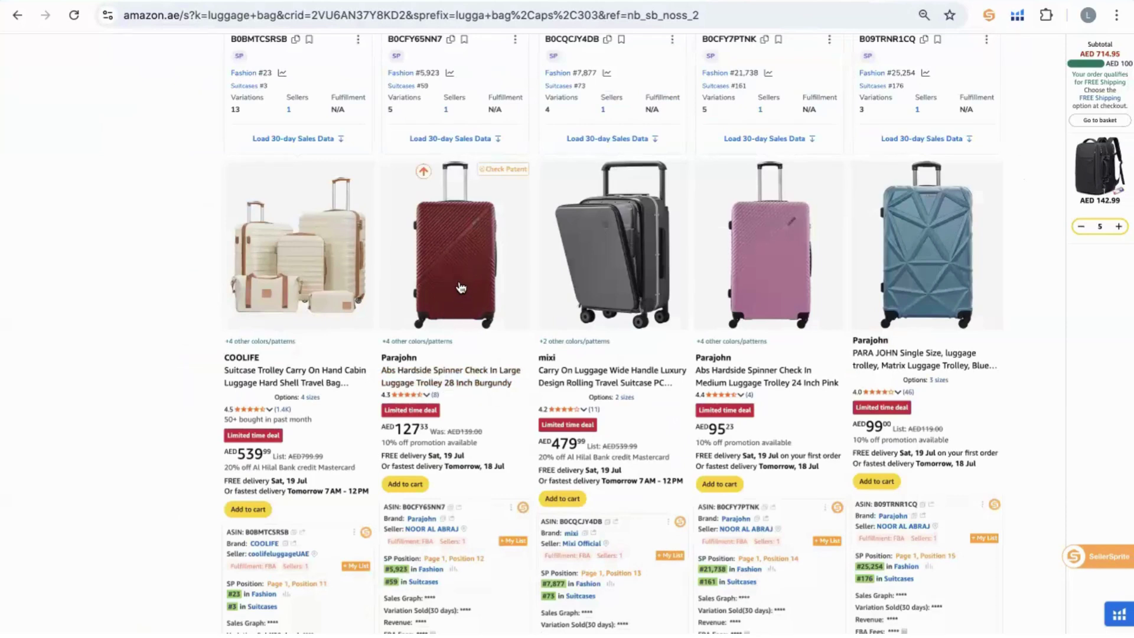
# Open the Parajohn Burgundy suitcase listing and select its full title.
pyautogui.rightClick(518, 288)
pyautogui.press('Escape')
pyautogui.click(519, 288)
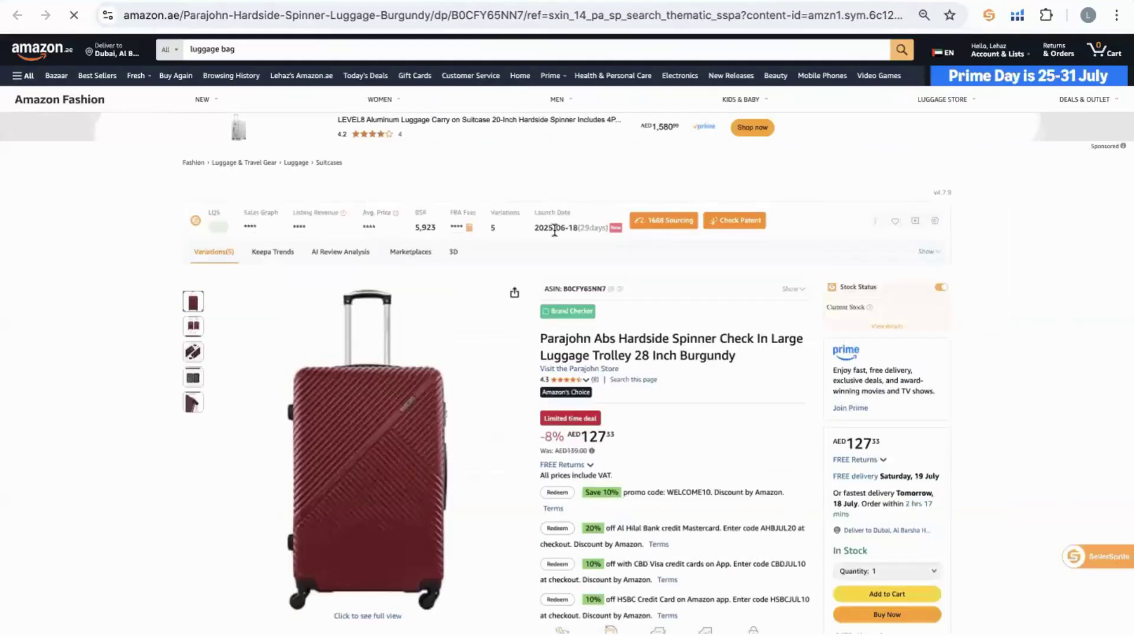
pyautogui.scroll(-7, 590, 330)
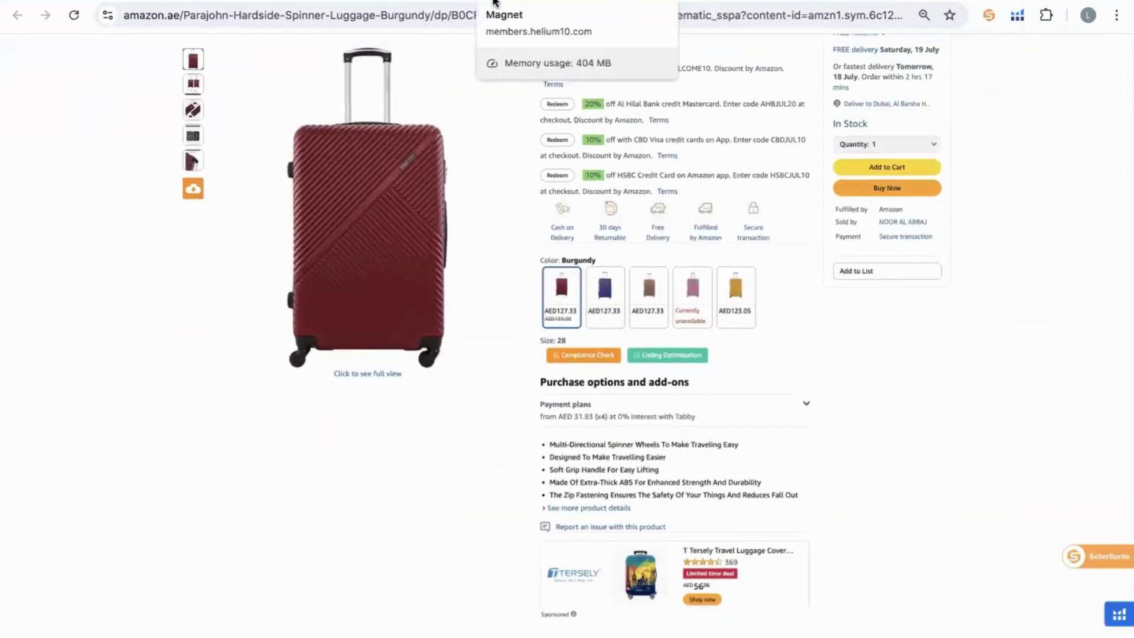
pyautogui.scroll(4, 767, 234)
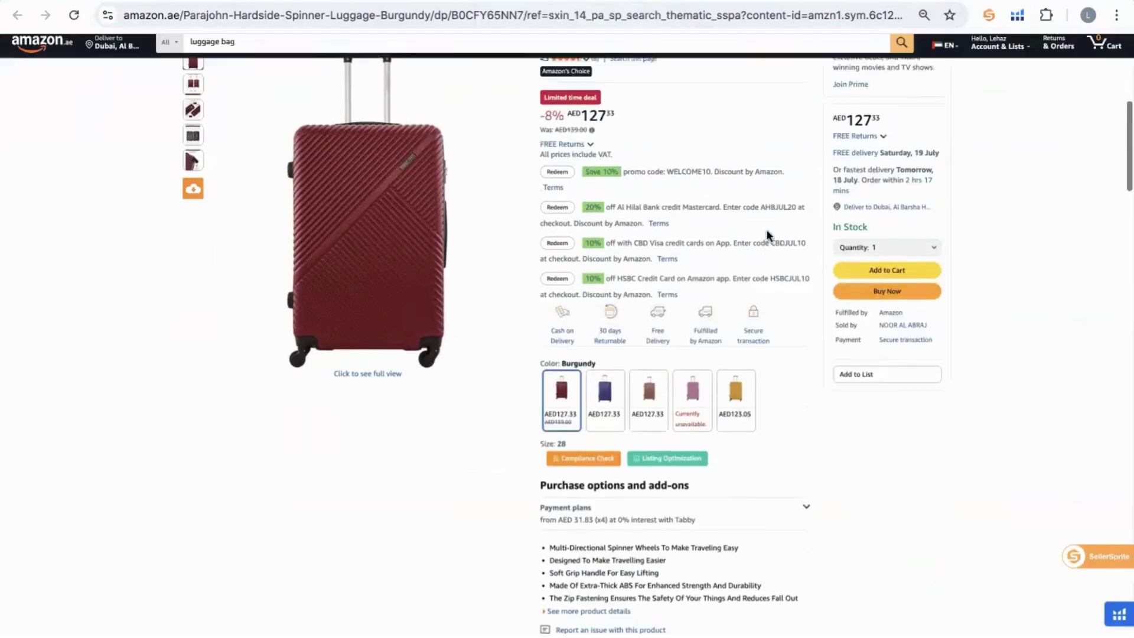
pyautogui.scroll(2, 767, 237)
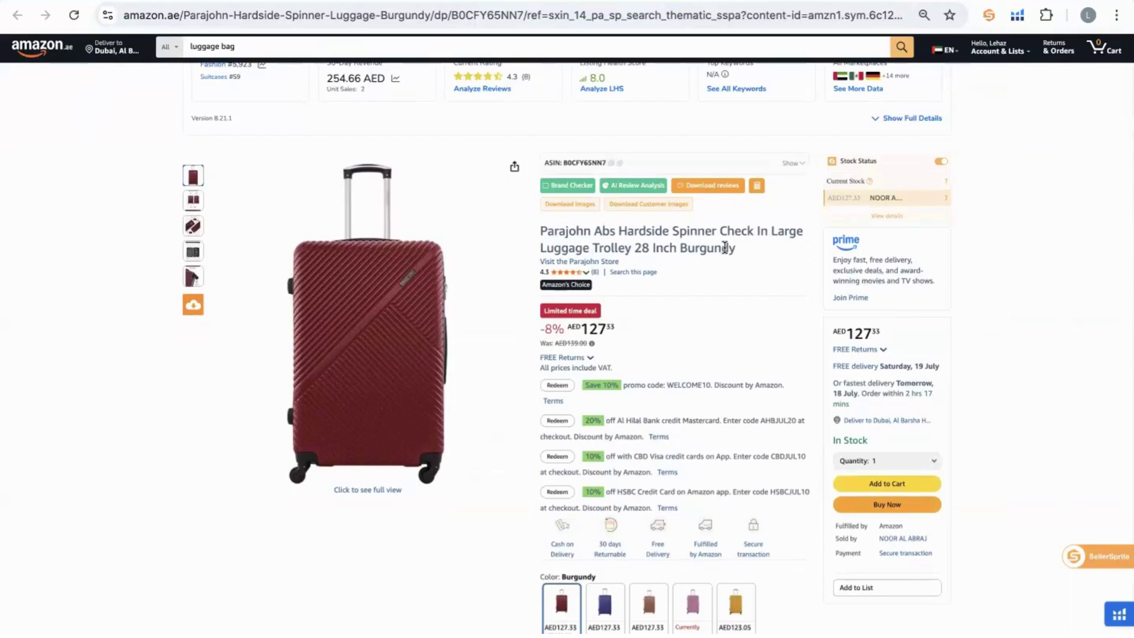
pyautogui.tripleClick(630, 231)
# Move from the Helium 10 Magnet tab to the ChatGPT new chat.
pyautogui.scroll(-4, 631, 235)
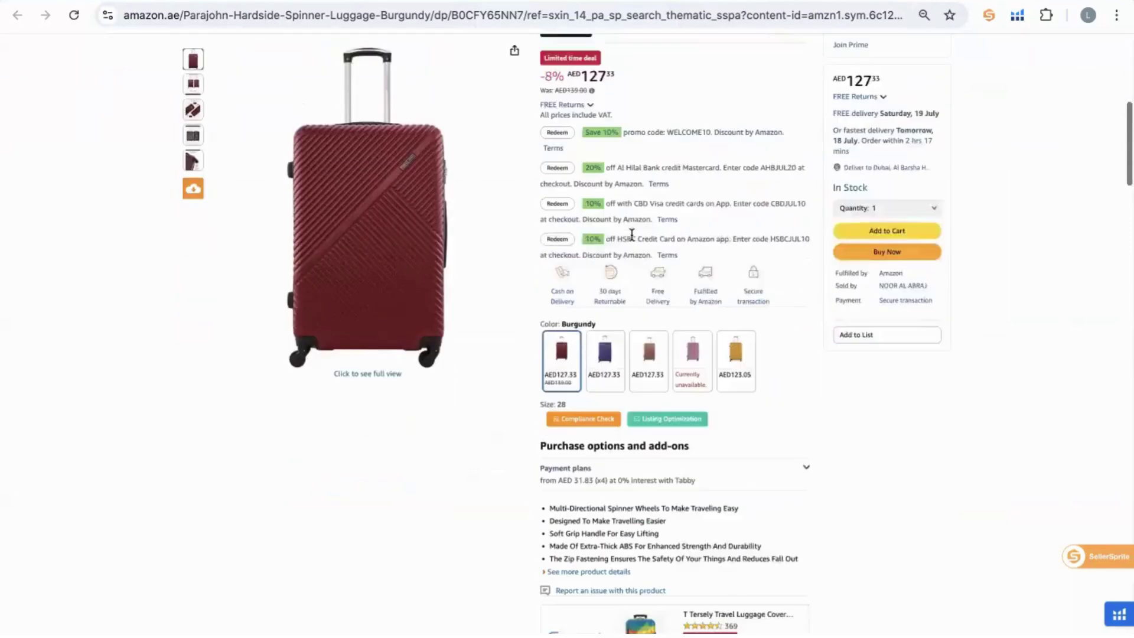
pyautogui.scroll(7, 631, 234)
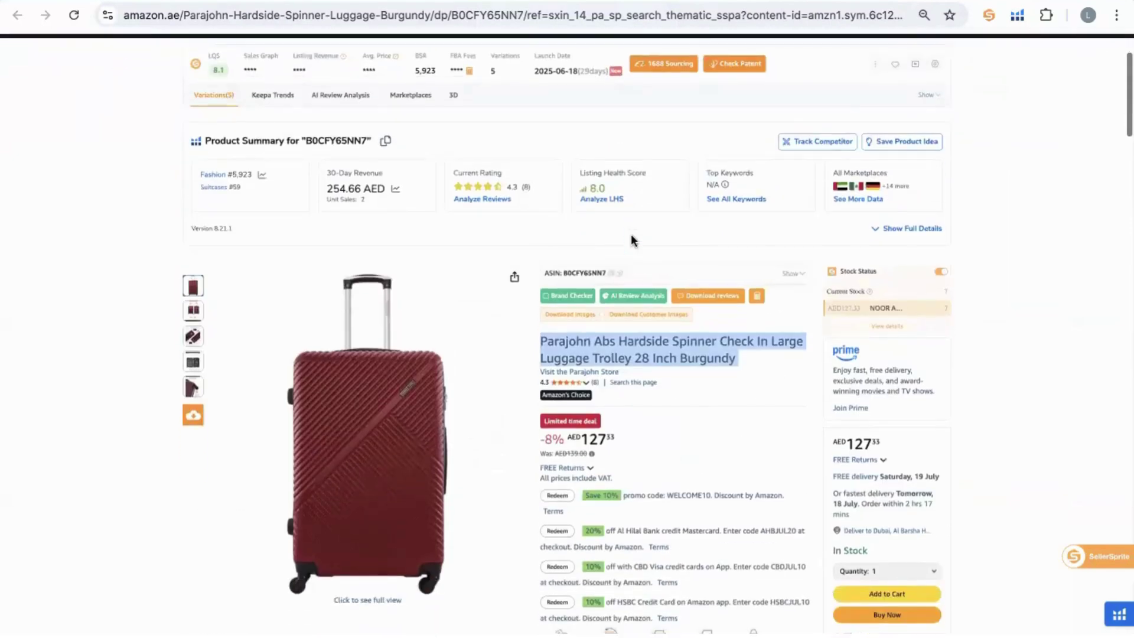
pyautogui.scroll(-1, 630, 235)
pyautogui.click(473, 1)
pyautogui.click(372, 170)
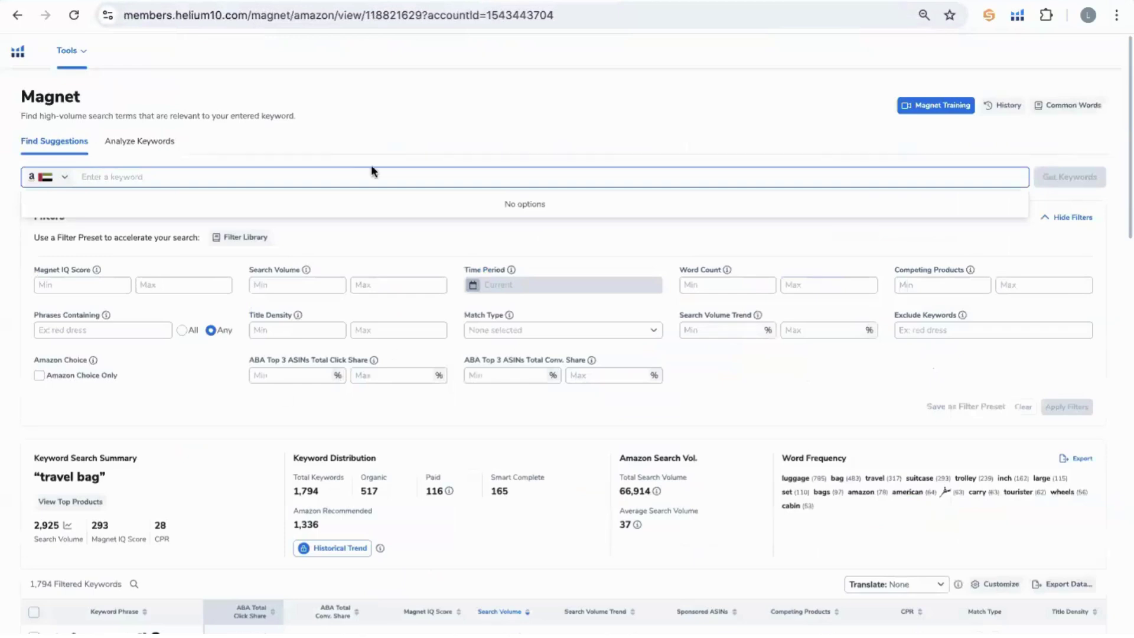
pyautogui.click(532, 1)
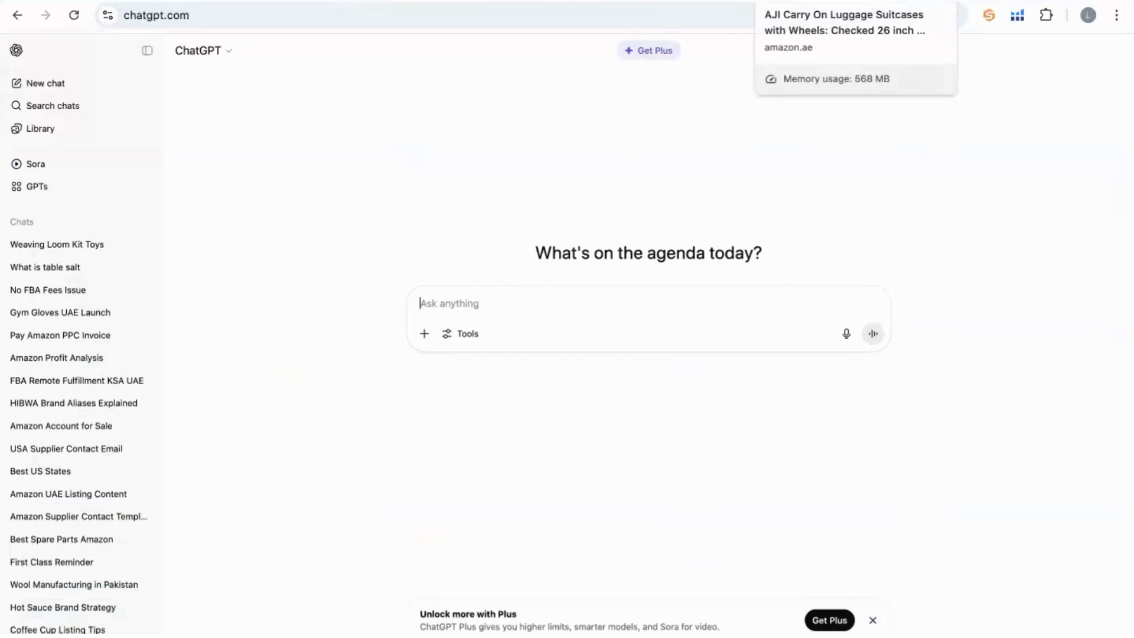
# Revisit the Parajohn suitcase colour swatches, then bring up the Magnet 'travel bag' results.
pyautogui.click(826, 2)
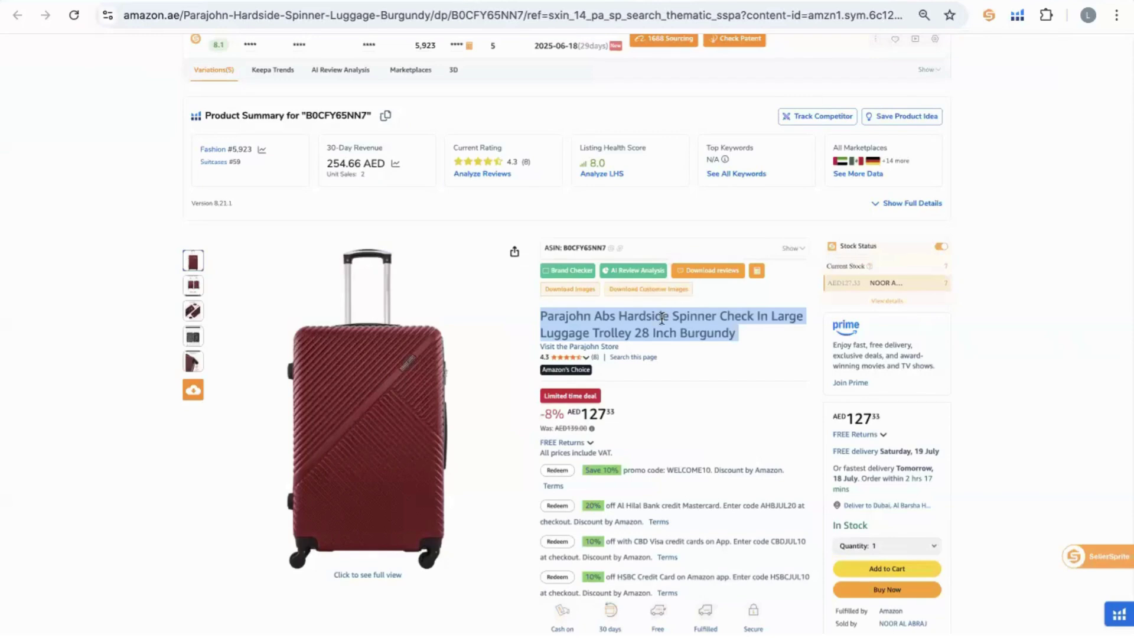
pyautogui.scroll(-6, 661, 317)
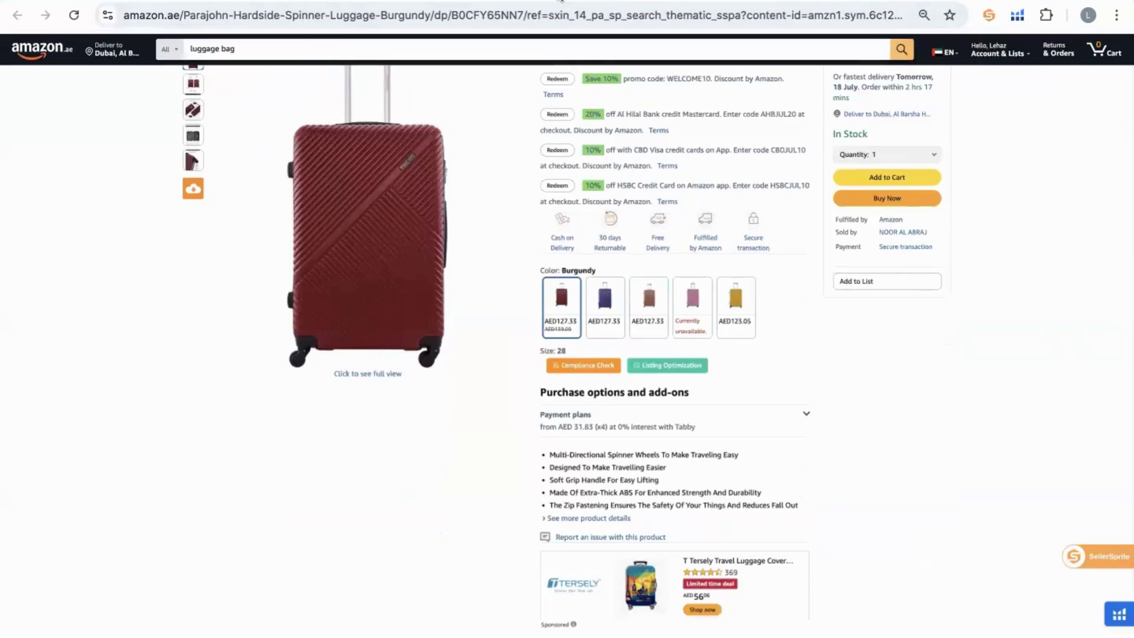
pyautogui.hotkey('ctrl', 'Tab')
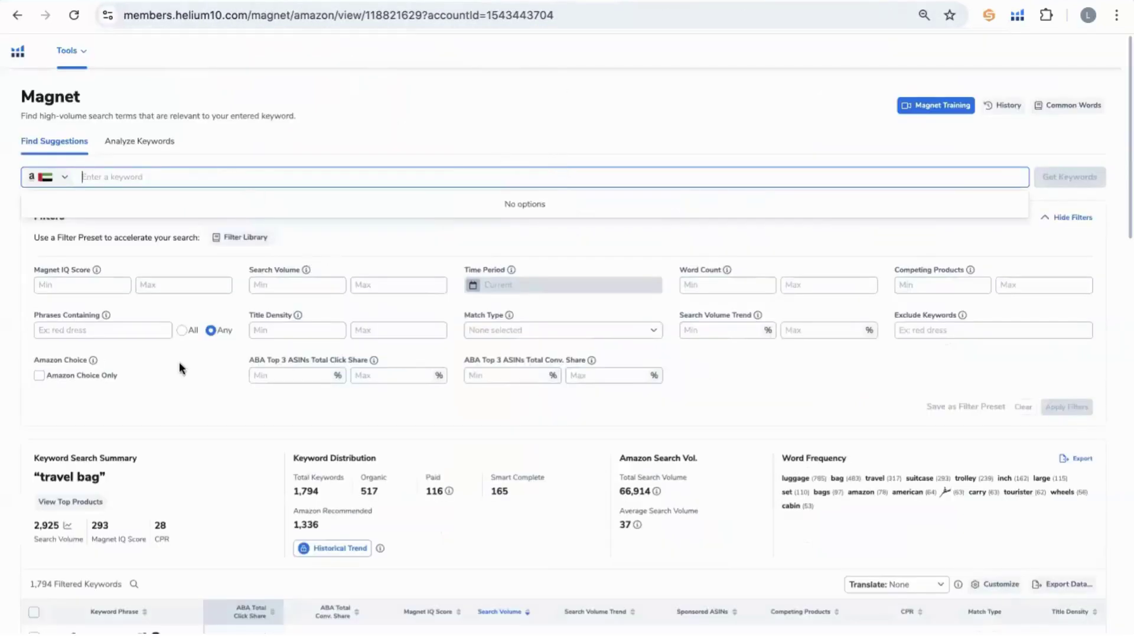
# Toggle between the ChatGPT new chat and the Magnet 'travel bag' keyword results.
pyautogui.hotkey('ctrl', 'Tab')
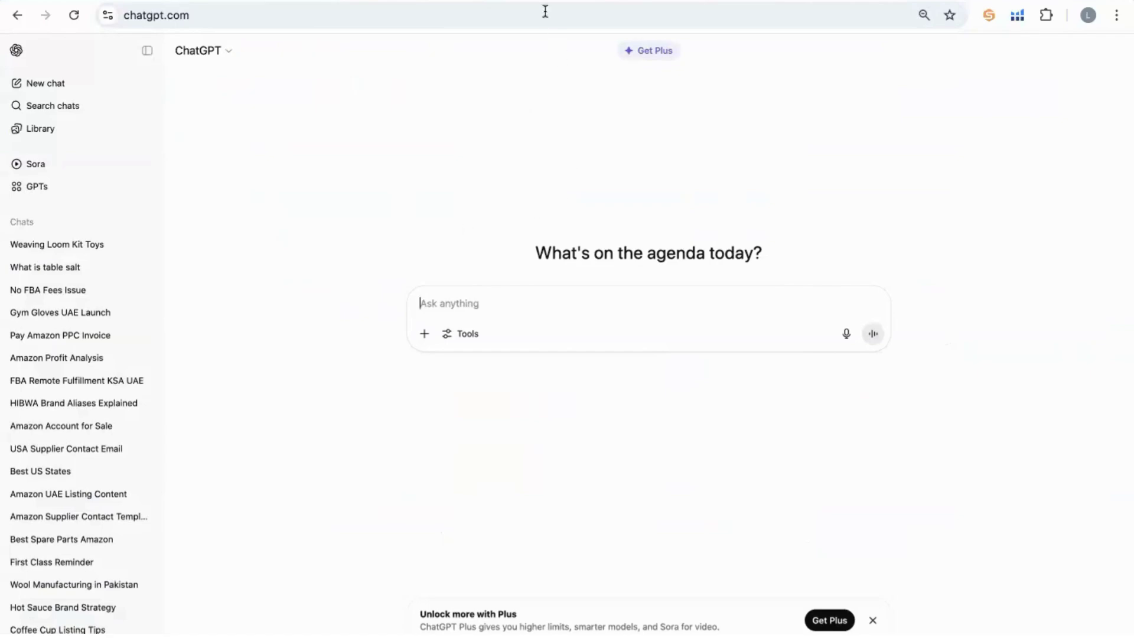
pyautogui.hotkey('ctrl', 'Tab')
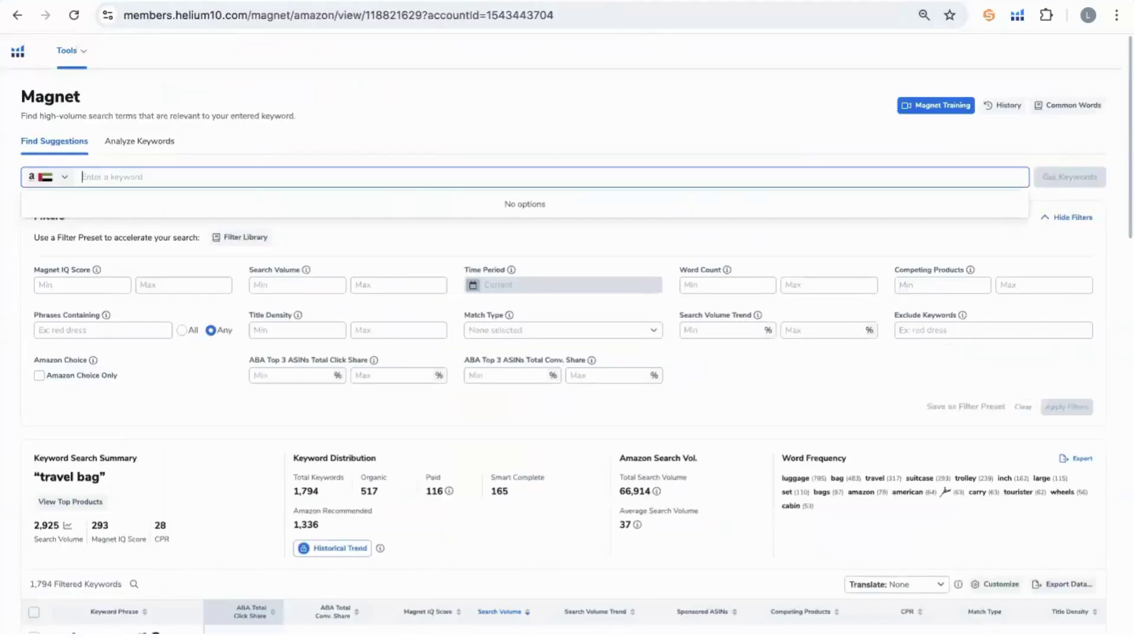
pyautogui.hotkey('ctrl', 'Tab')
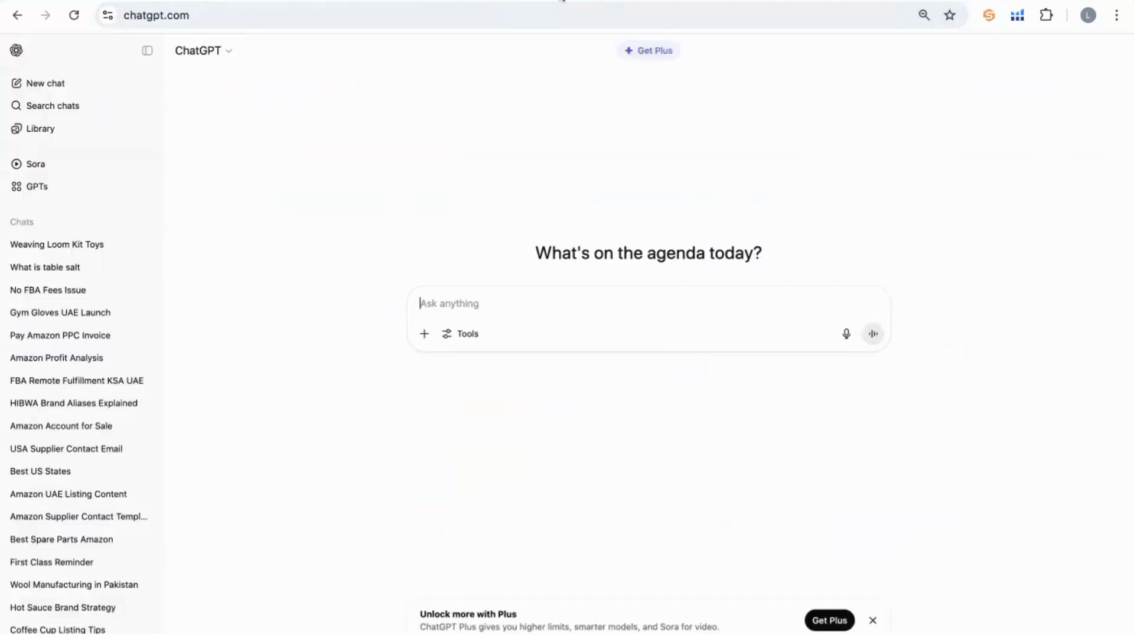
pyautogui.hotkey('ctrl', 'Tab')
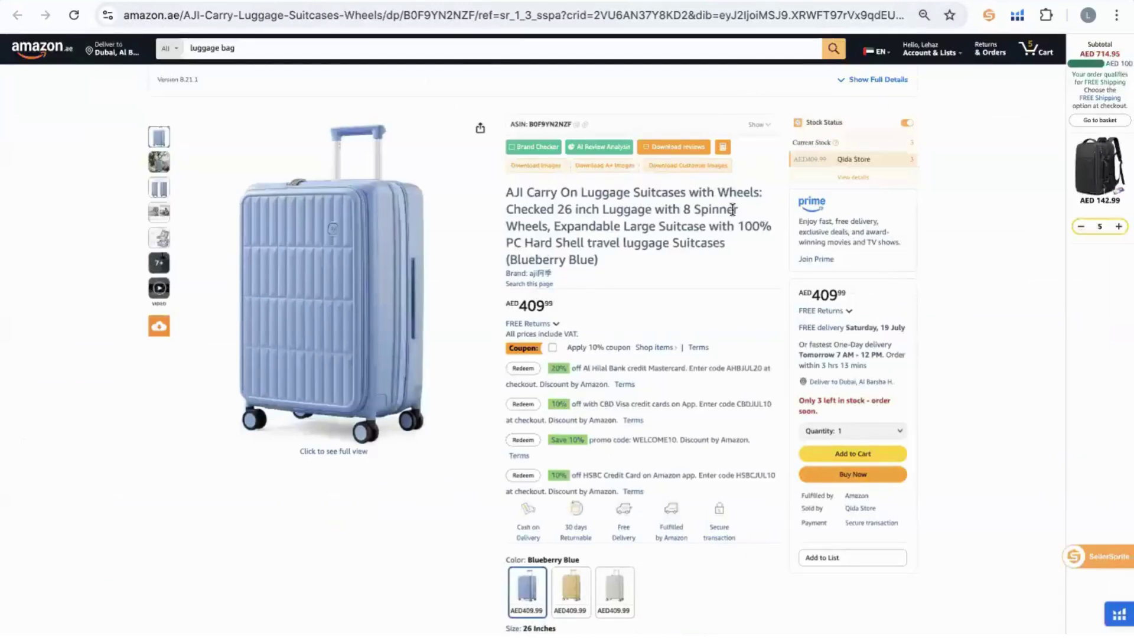
# Mark 'Luggage Suitcases' in the AJI title, then cycle tabs back to the AJI listing.
pyautogui.scroll(-1, 732, 210)
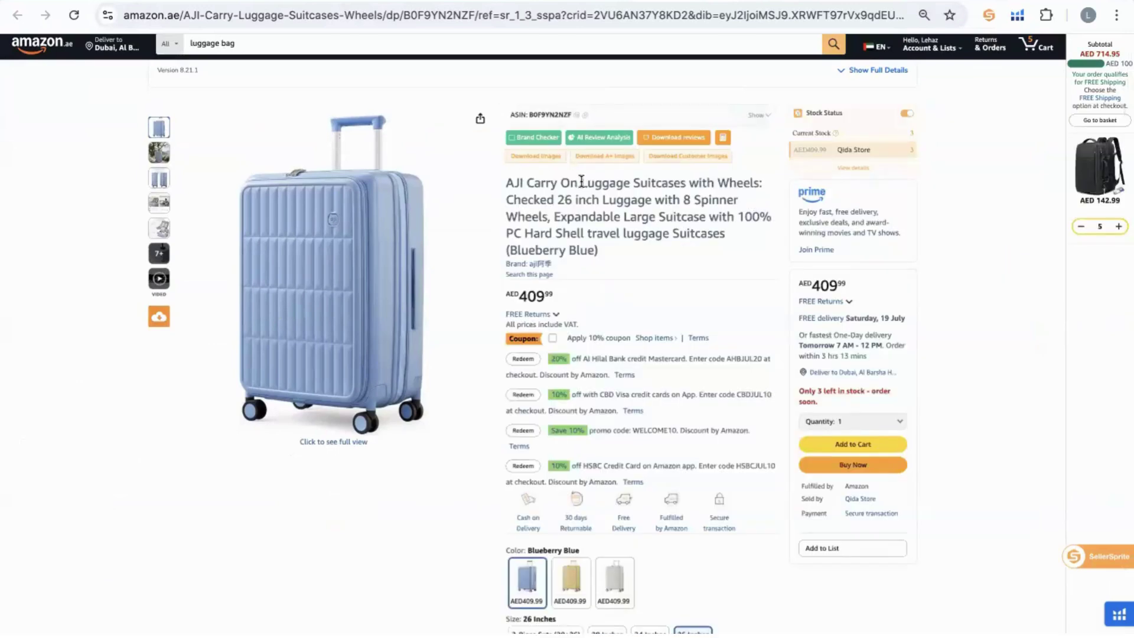
pyautogui.moveTo(581, 181); pyautogui.dragTo(683, 185)
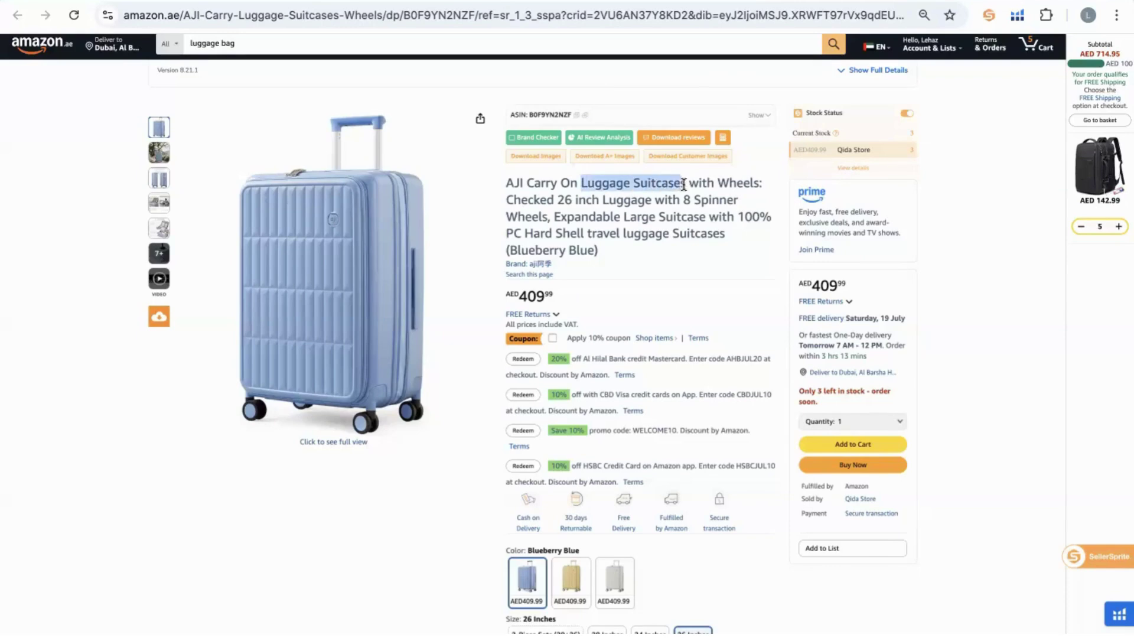
pyautogui.click(522, 2)
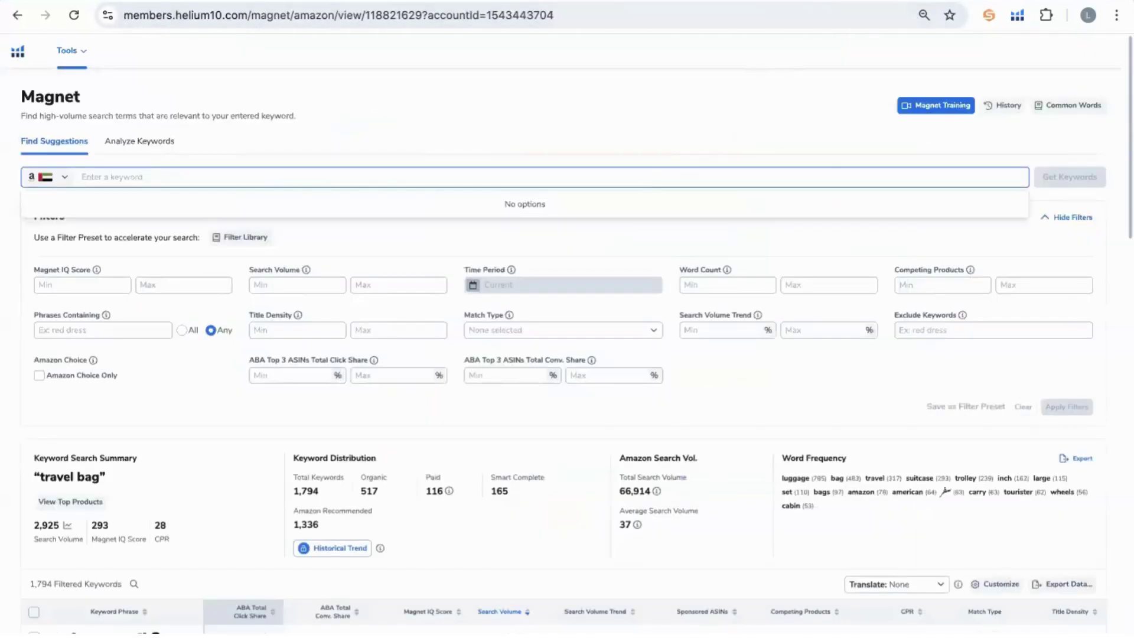
pyautogui.click(661, 3)
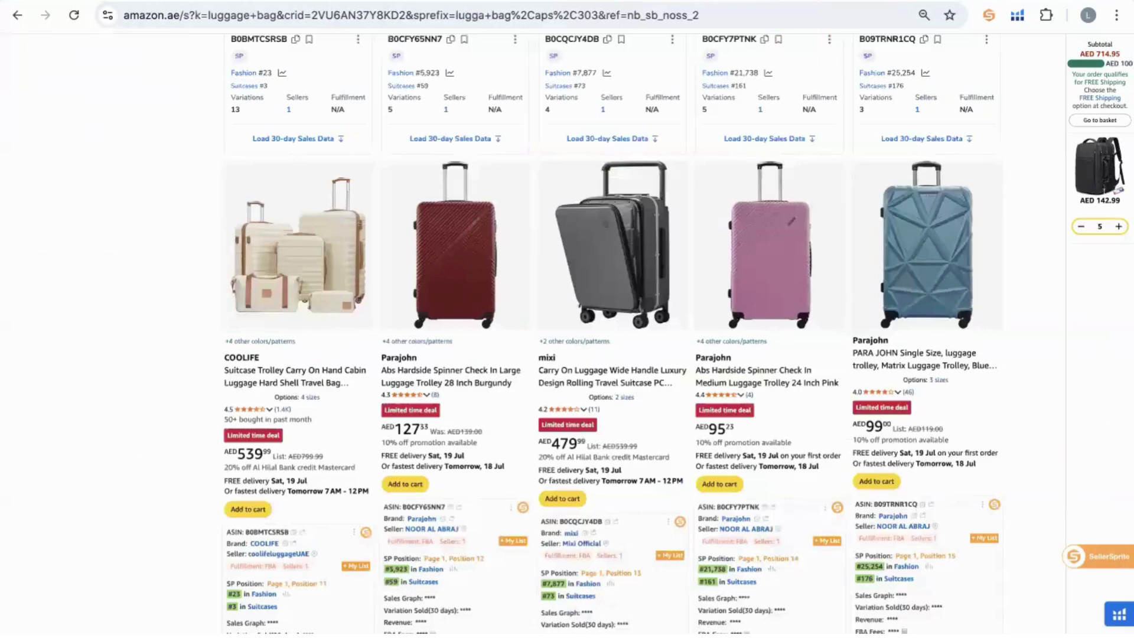
pyautogui.hotkey('ctrl', 'Tab')
pyautogui.scroll(-1, 664, 384)
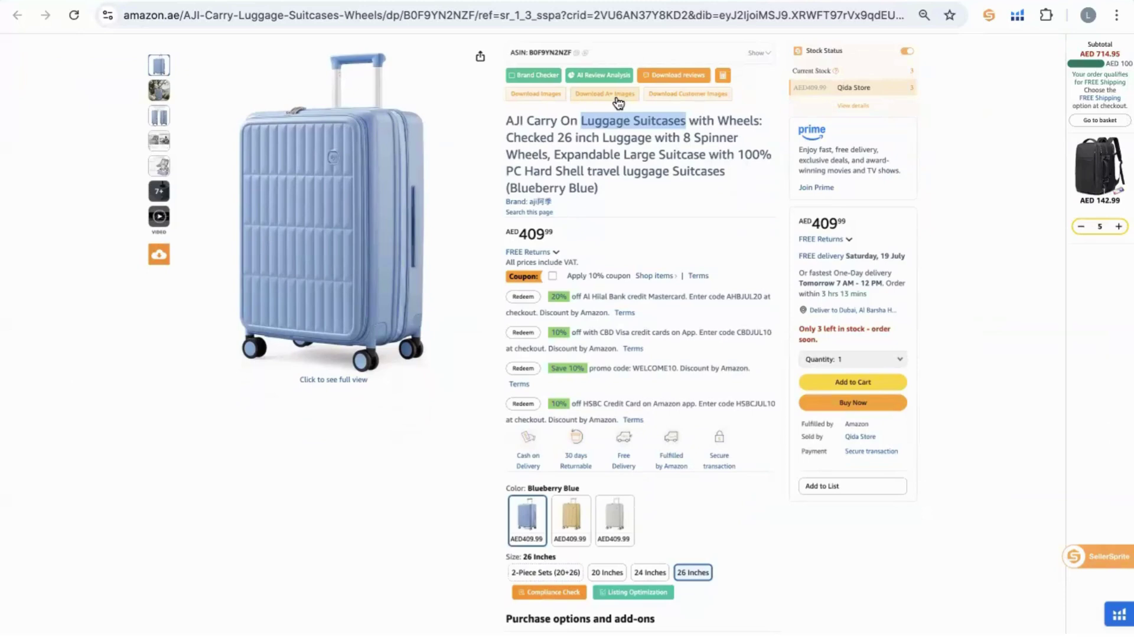
pyautogui.scroll(1, 617, 103)
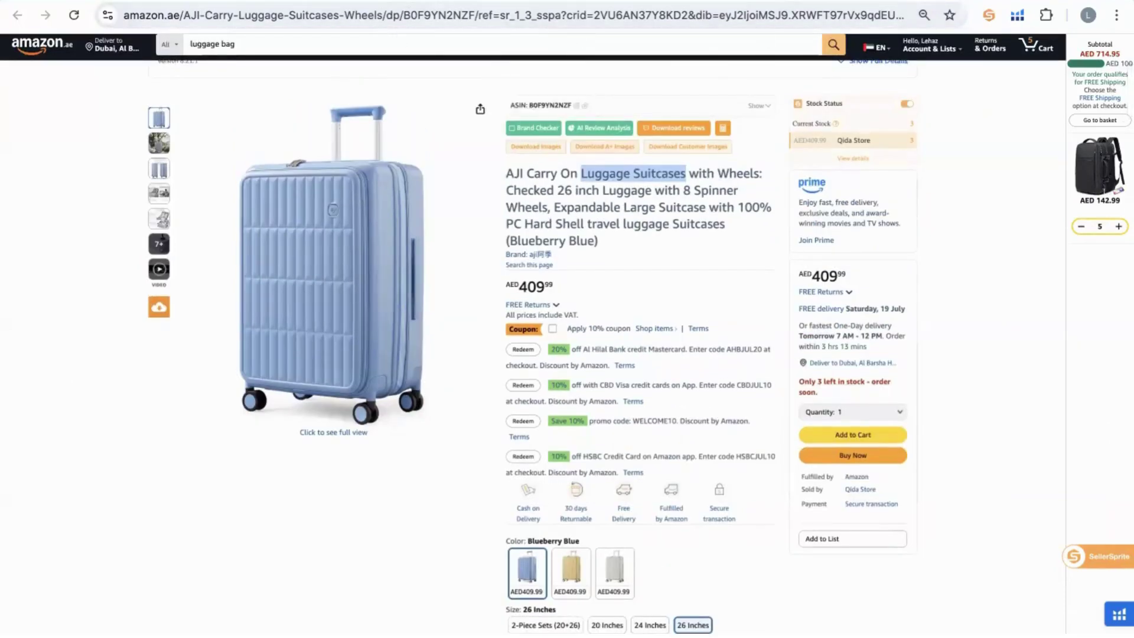
# Open amazon.com in a new tab and search for dslr.
pyautogui.hotkey('ctrl', 't')
pyautogui.write('amazon')
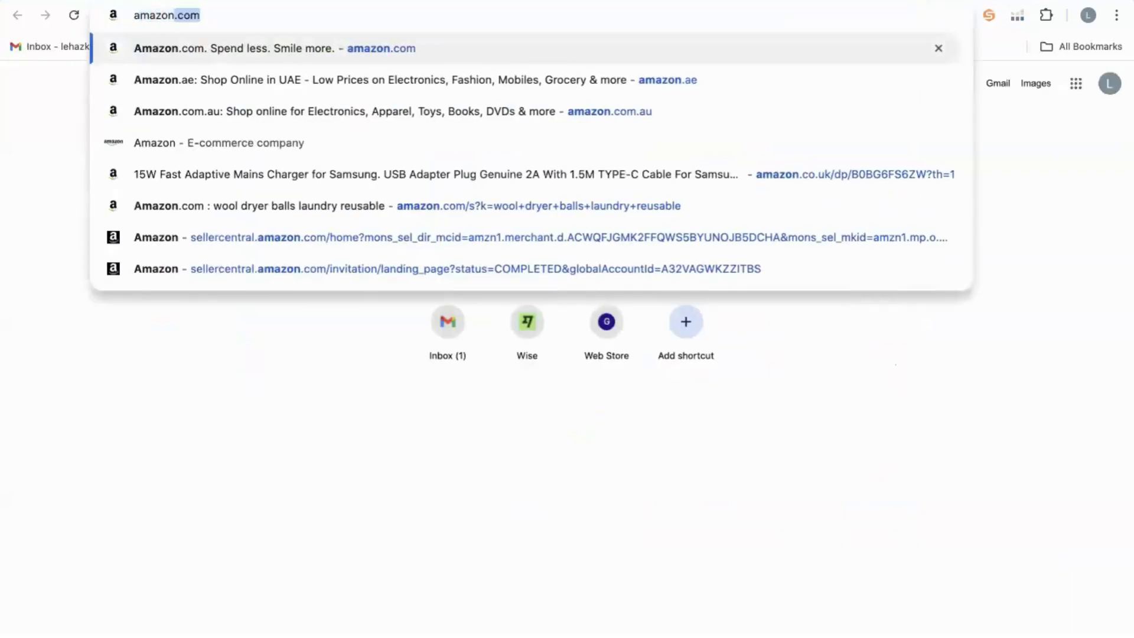
pyautogui.press('Return')
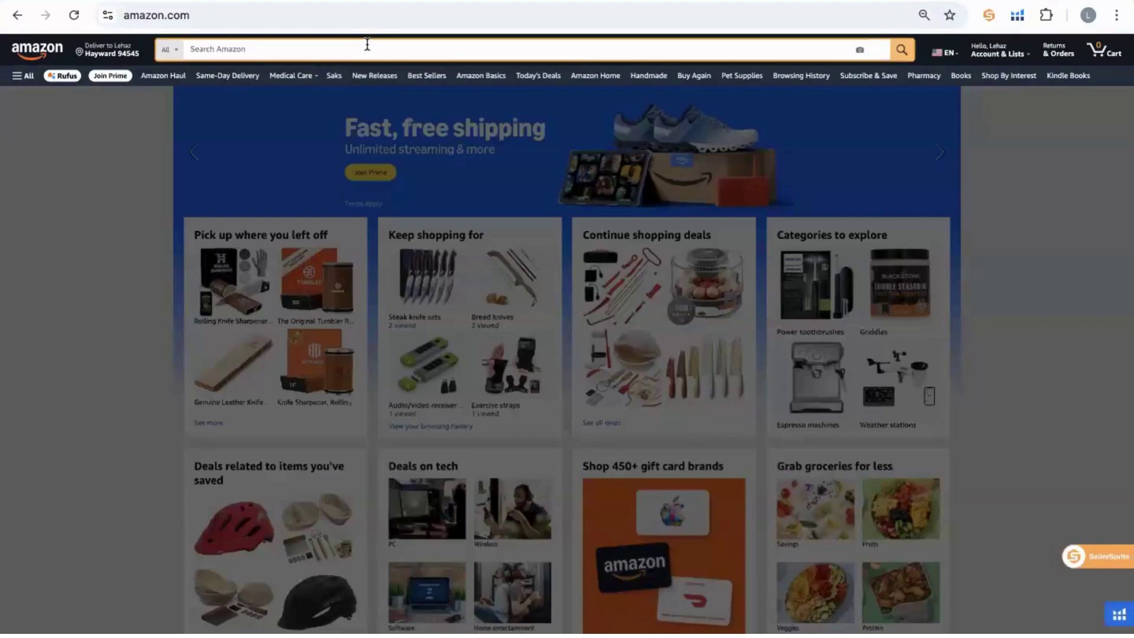
pyautogui.write('dslr')
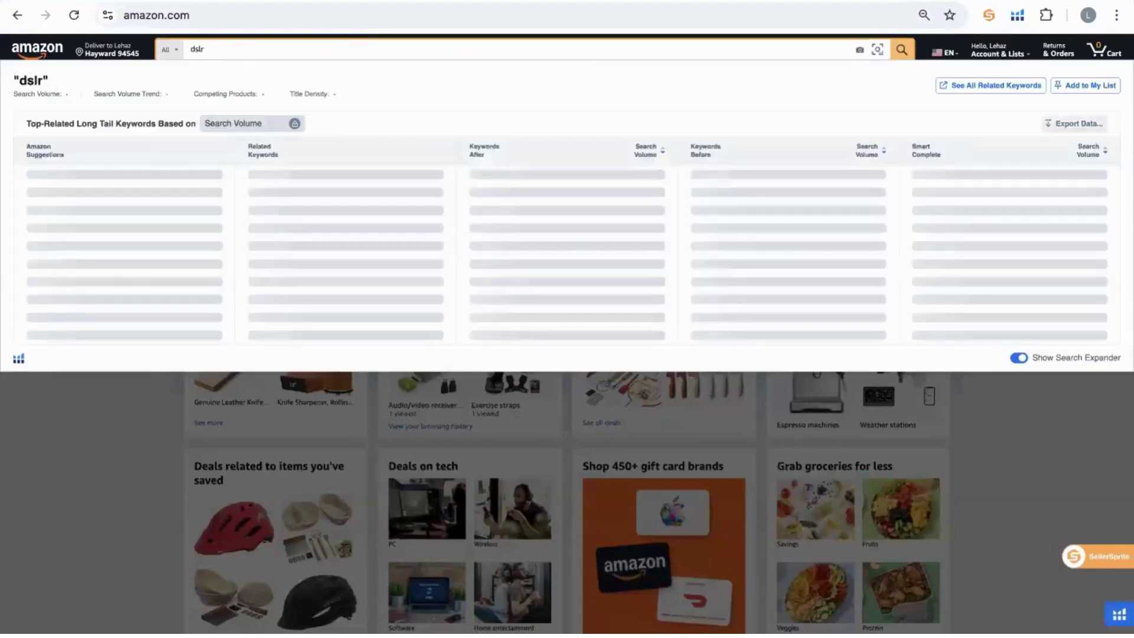
pyautogui.press('Return')
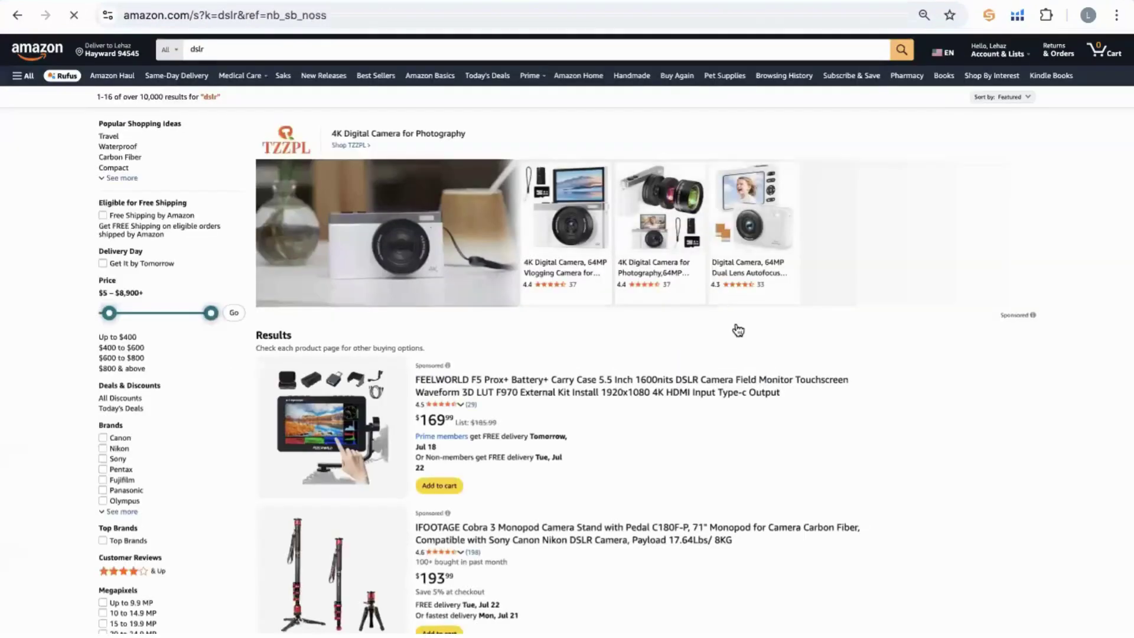
# Scroll through the dslr search results.
pyautogui.scroll(-7, 736, 329)
pyautogui.scroll(-10, 736, 328)
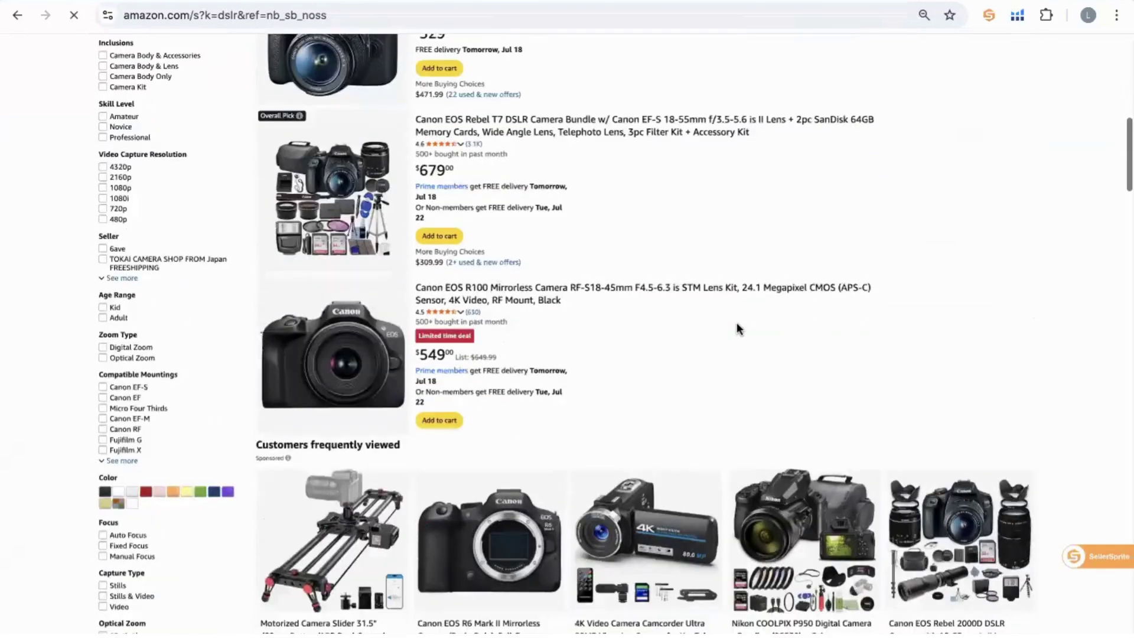
pyautogui.scroll(-7, 736, 329)
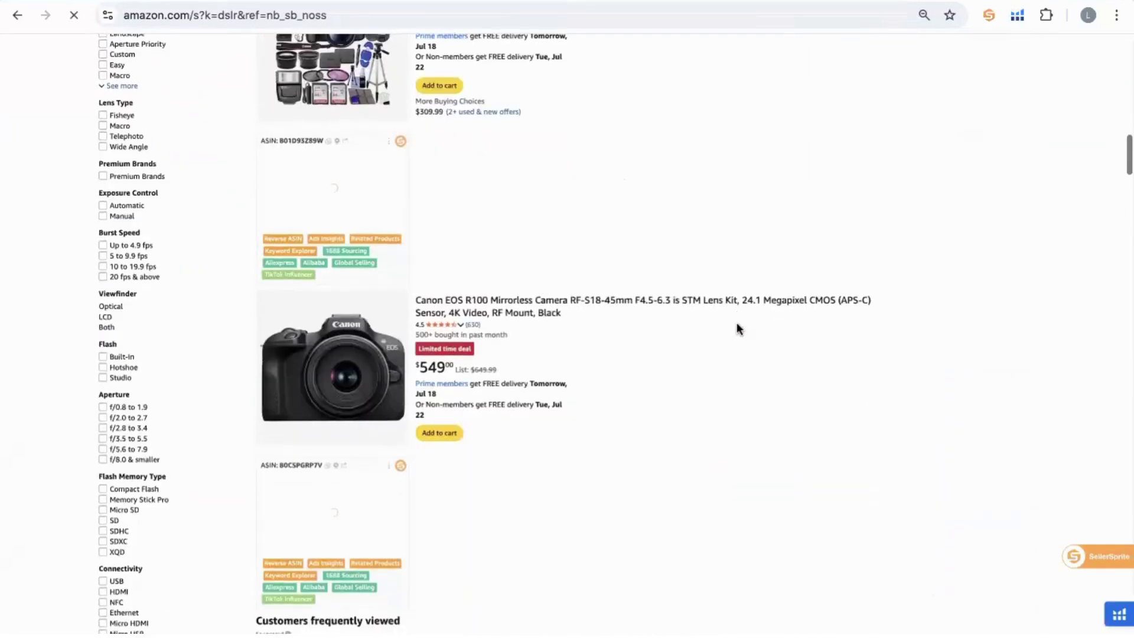
pyautogui.scroll(-8, 737, 325)
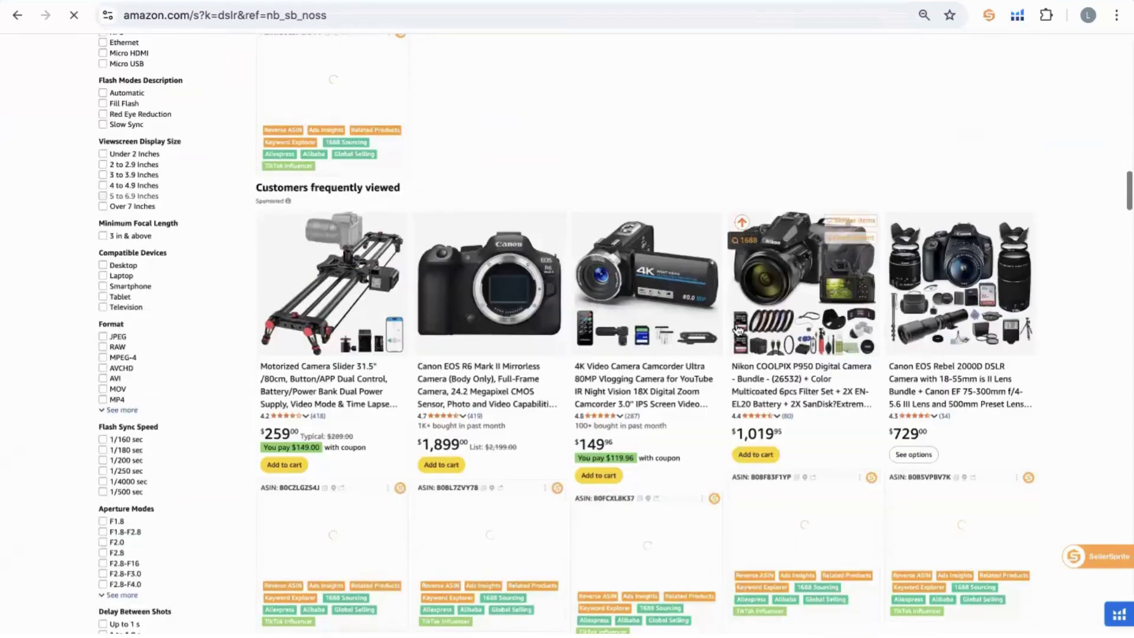
pyautogui.scroll(-3, 737, 329)
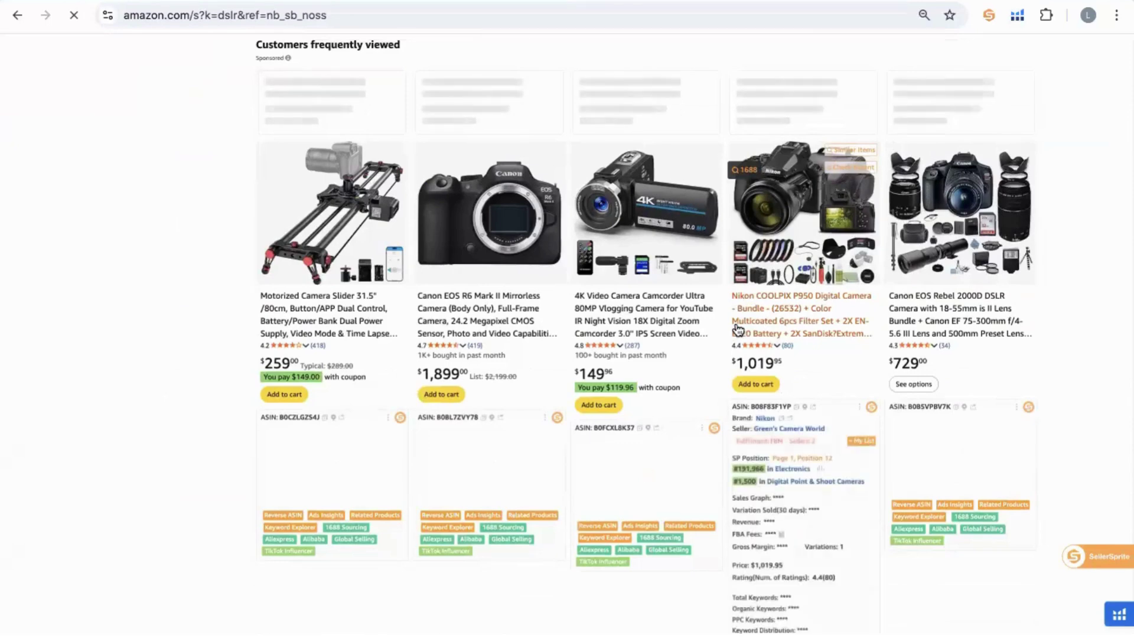
pyautogui.scroll(-8, 750, 366)
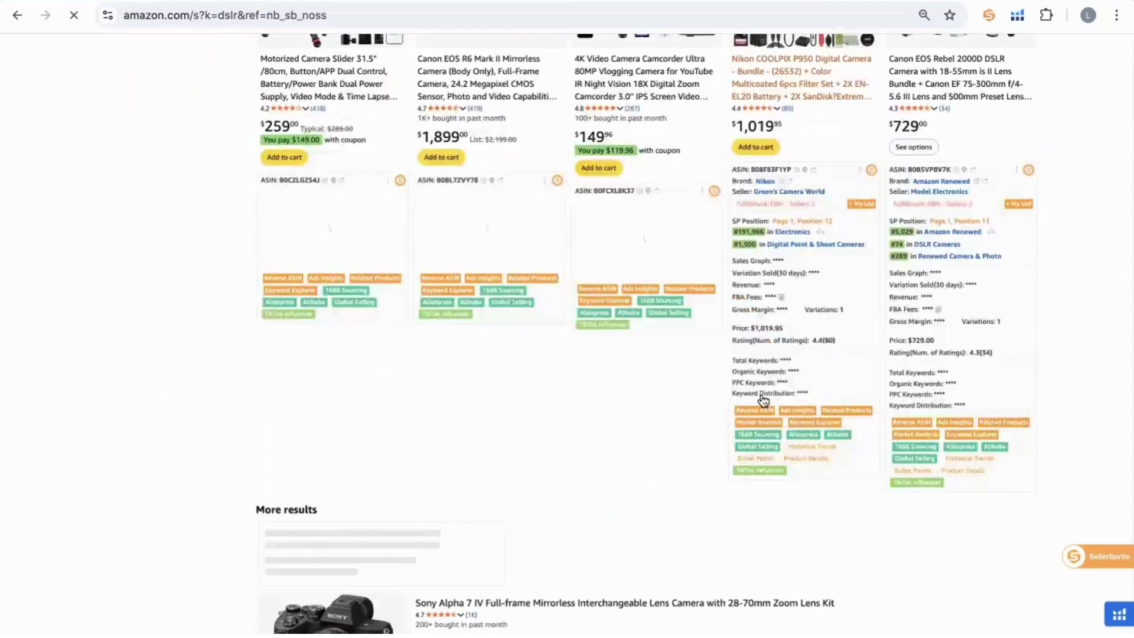
pyautogui.scroll(-1, 762, 400)
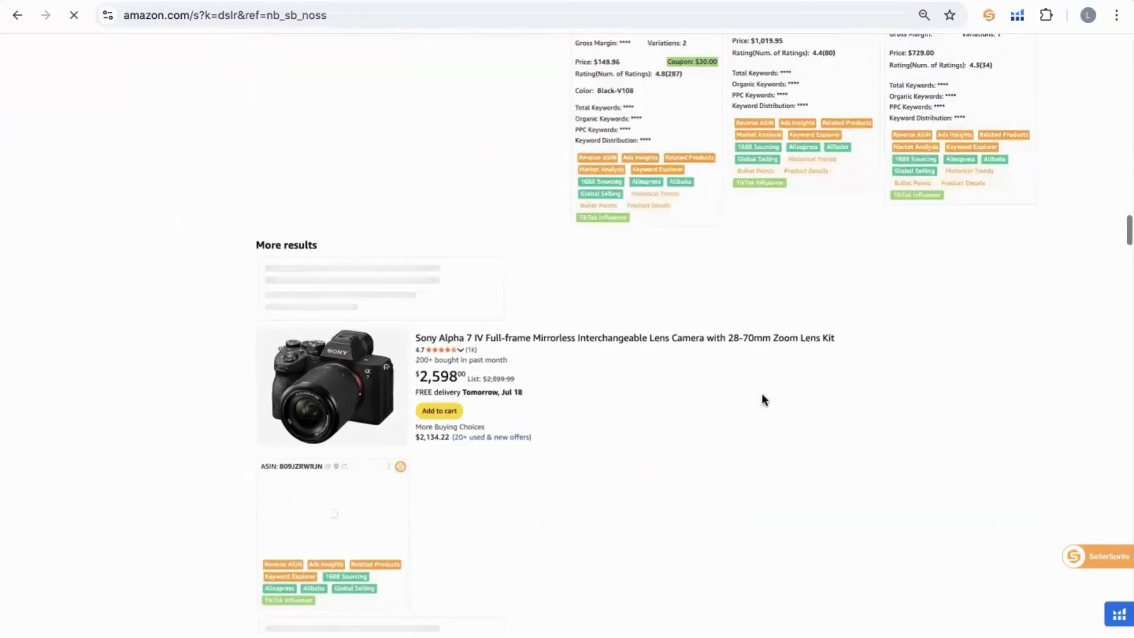
pyautogui.scroll(5, 761, 399)
pyautogui.scroll(5, 762, 400)
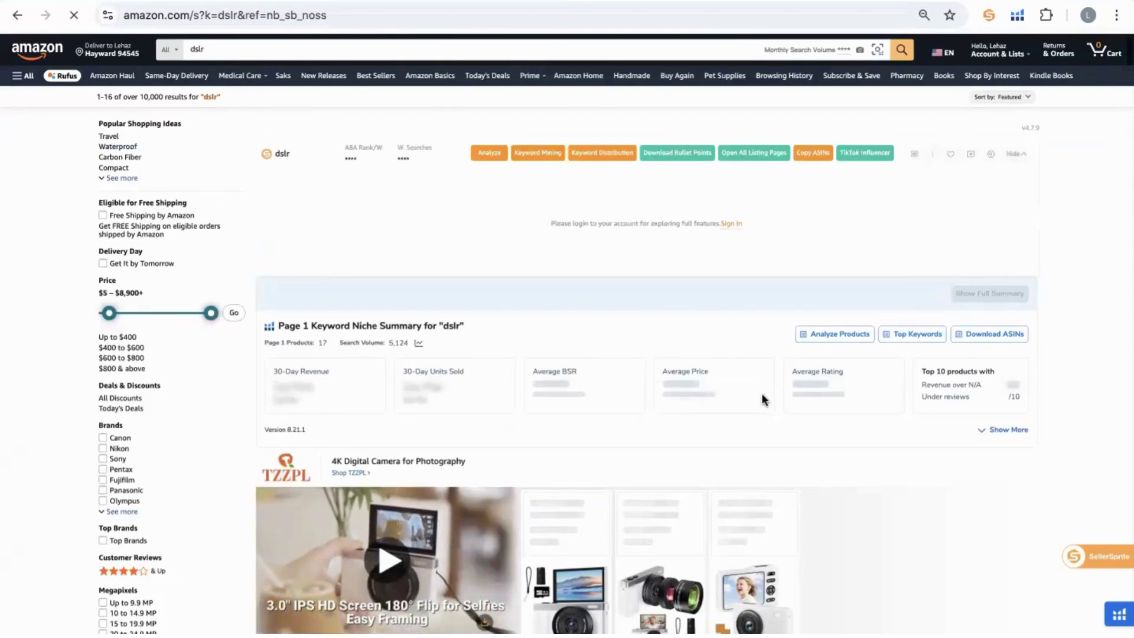
pyautogui.scroll(-1, 760, 393)
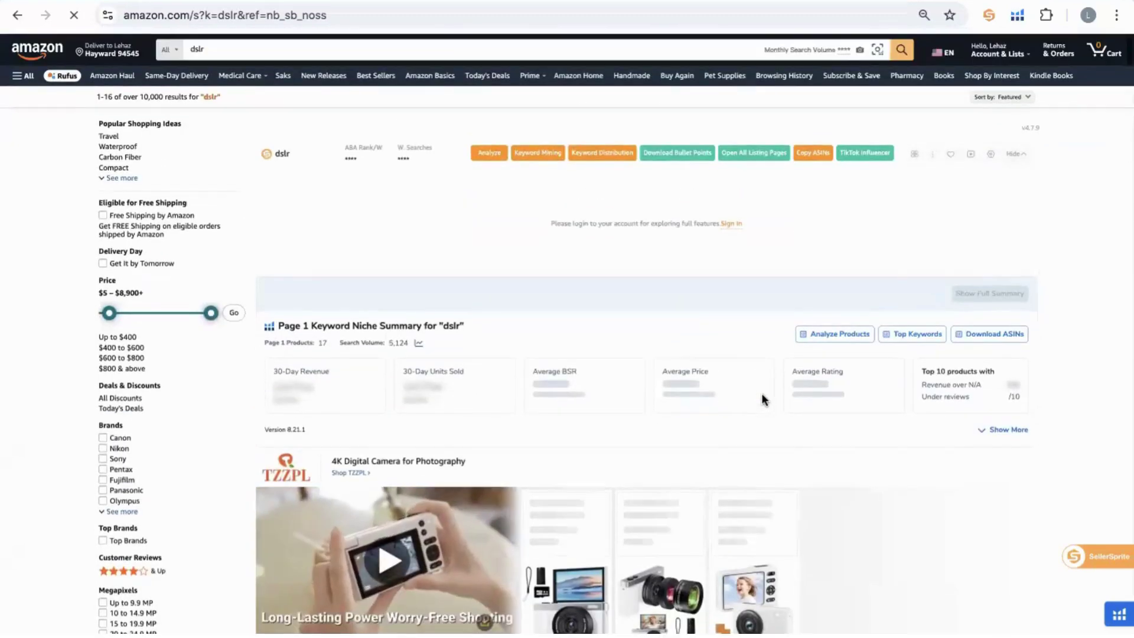
pyautogui.scroll(-4, 555, 331)
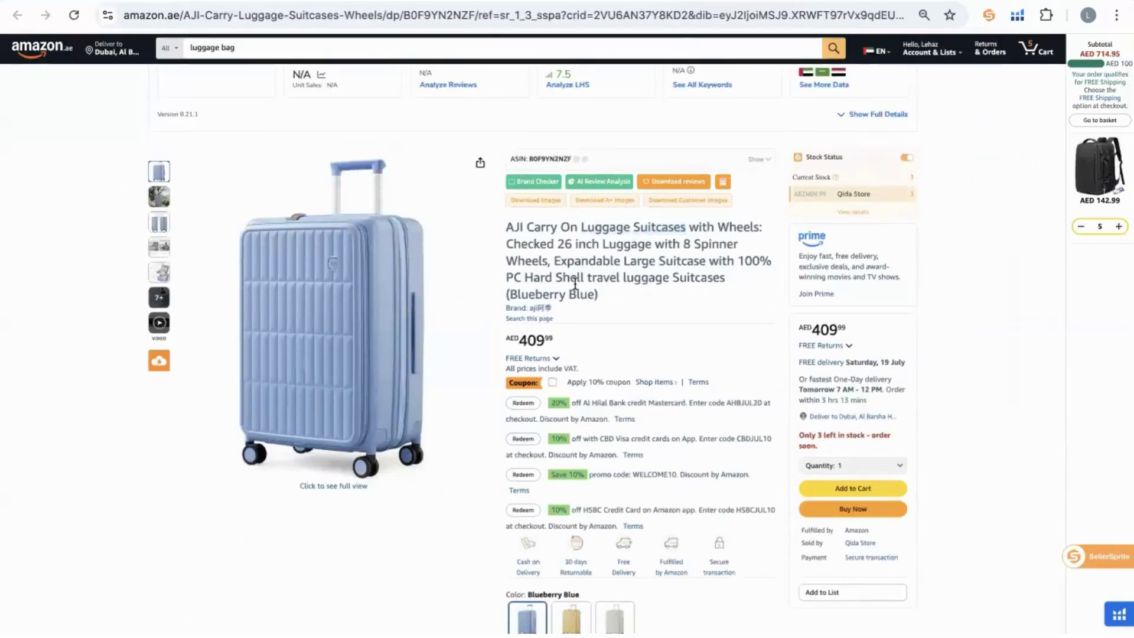
# Select the entire AJI Carry On suitcase title and switch to the Helium 10 Magnet tab.
pyautogui.tripleClick(576, 277)
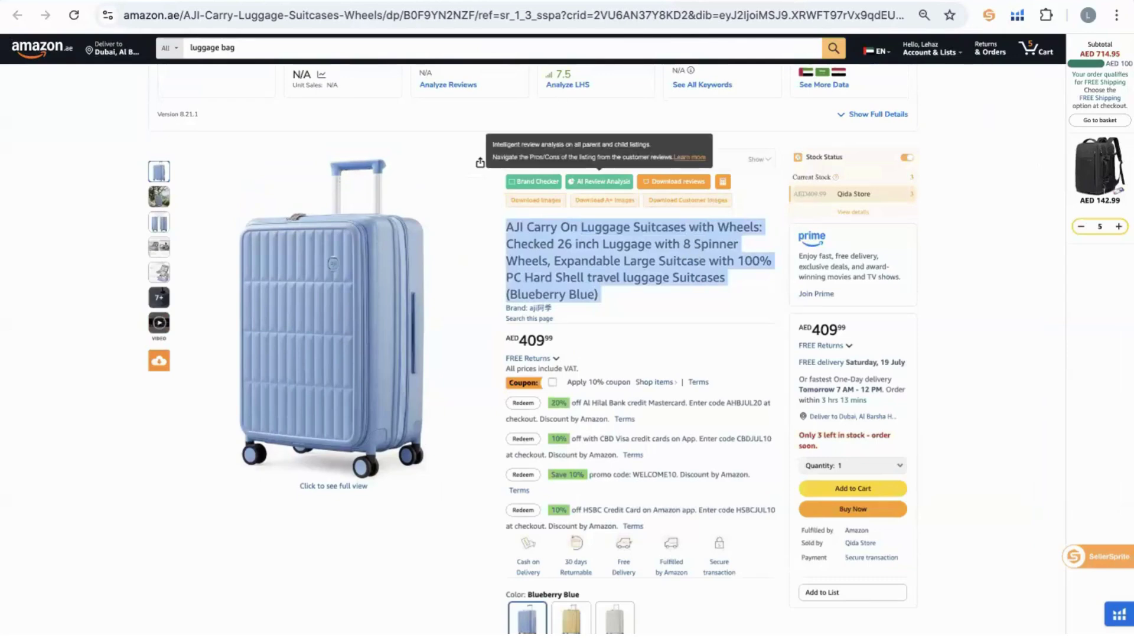
pyautogui.hotkey('ctrl', 'Tab')
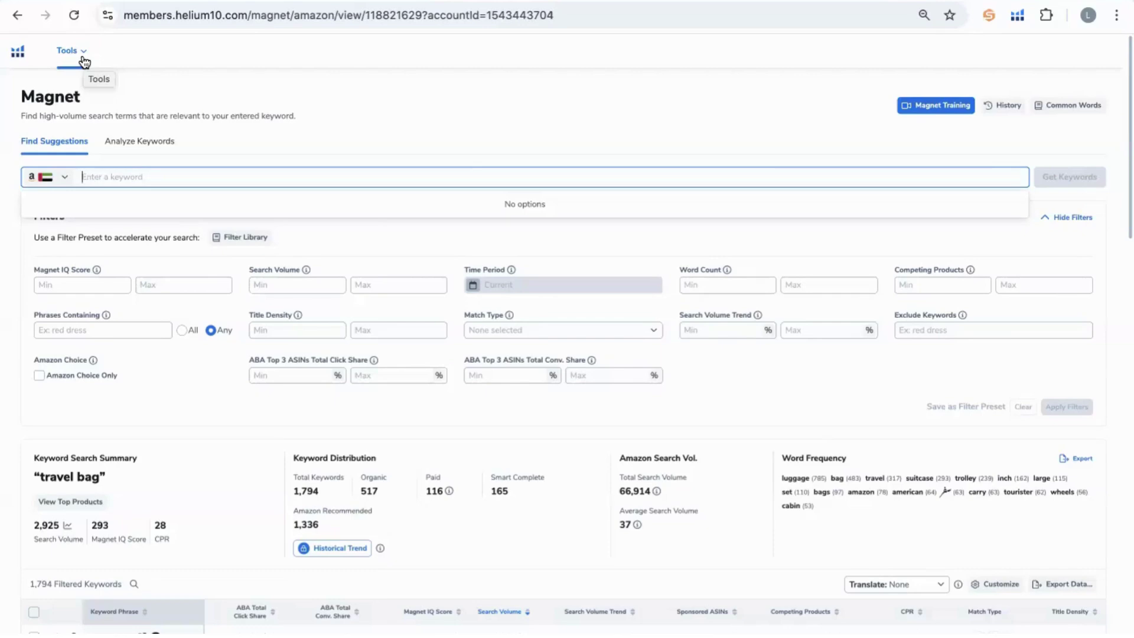
# Open Magnet, keep amazon.ae as marketplace, and paste 'Luggage Suitcases' as the seed keyword.
pyautogui.click(82, 58)
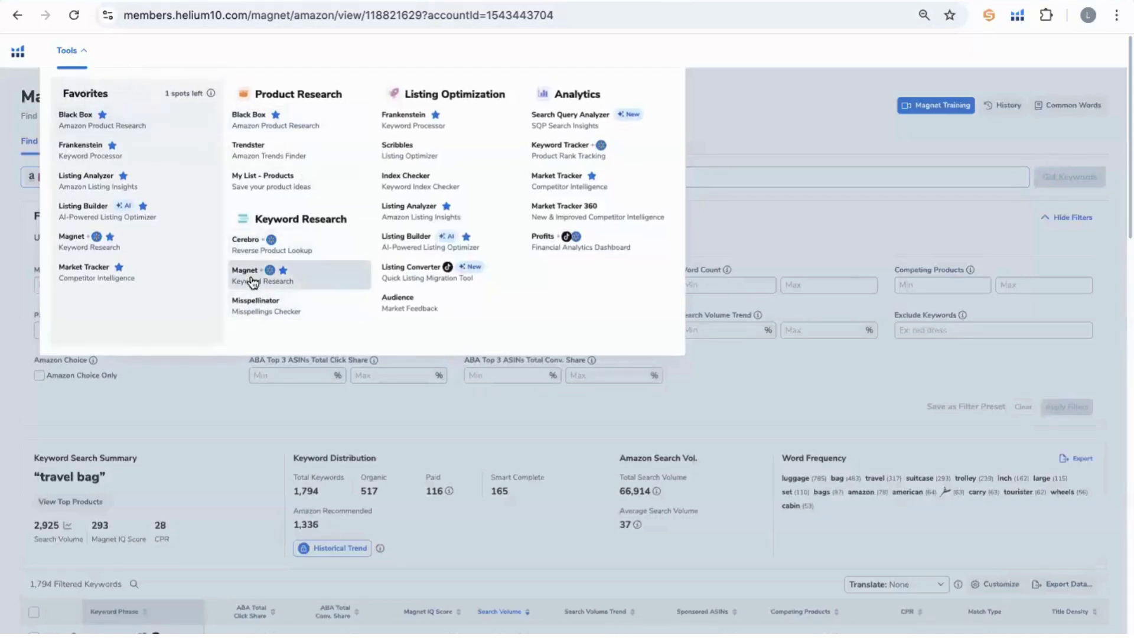
pyautogui.click(772, 133)
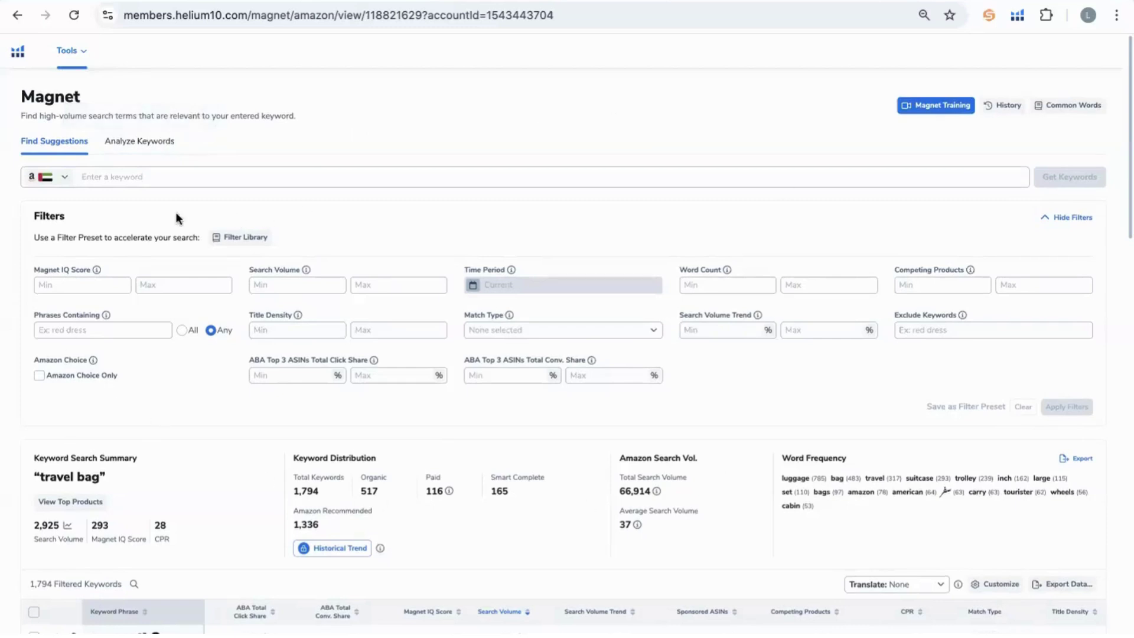
pyautogui.click(52, 178)
pyautogui.scroll(-3, 93, 255)
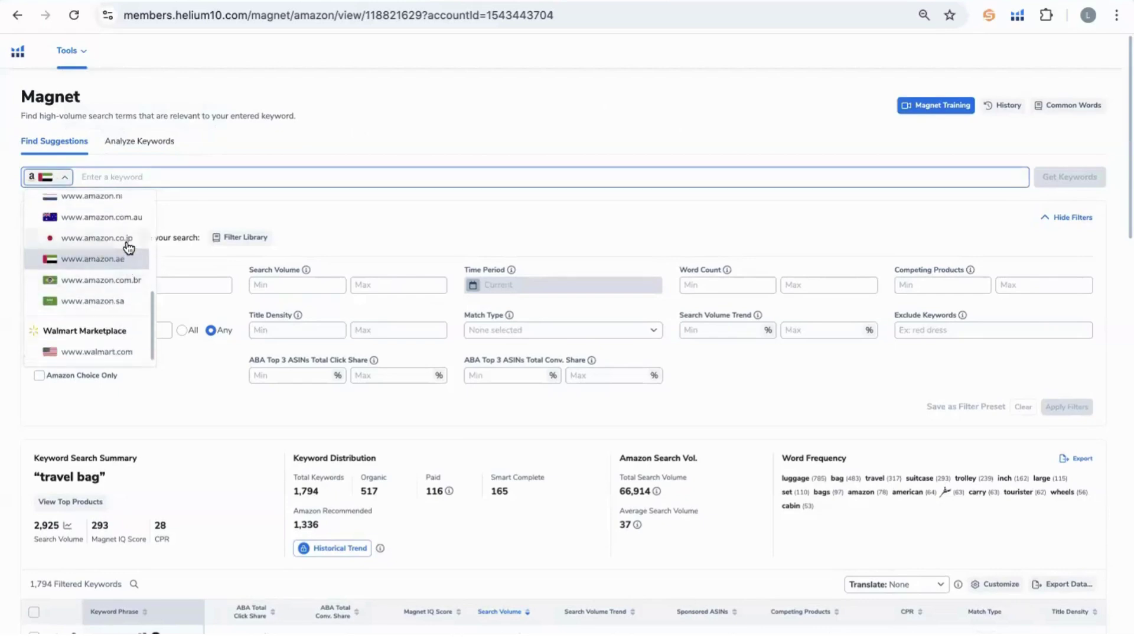
pyautogui.scroll(1, 102, 320)
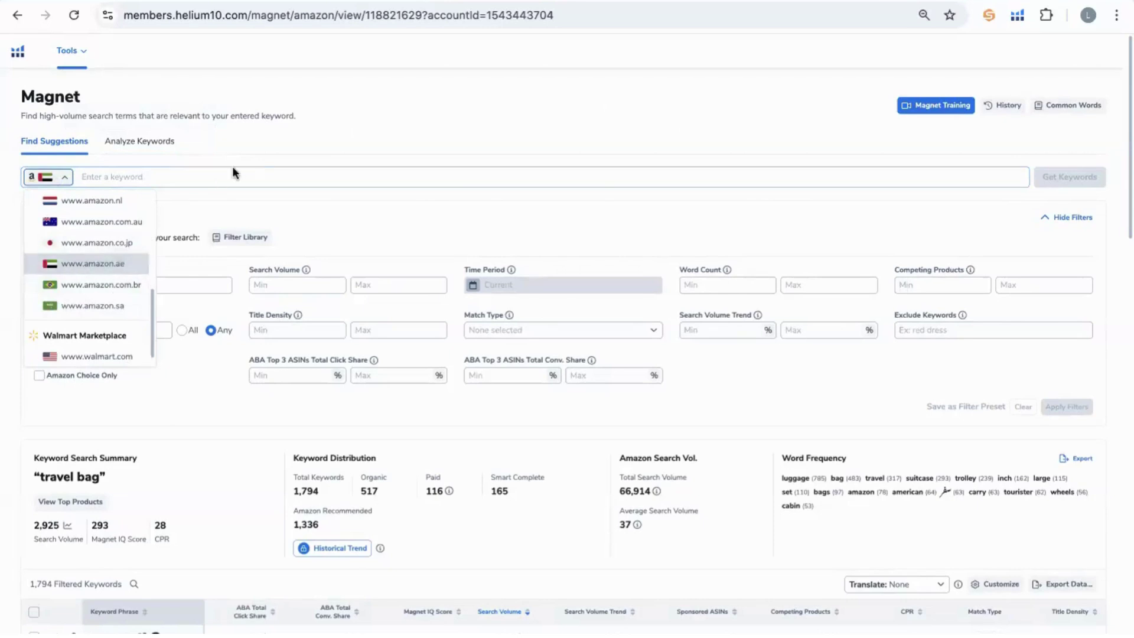
pyautogui.click(258, 146)
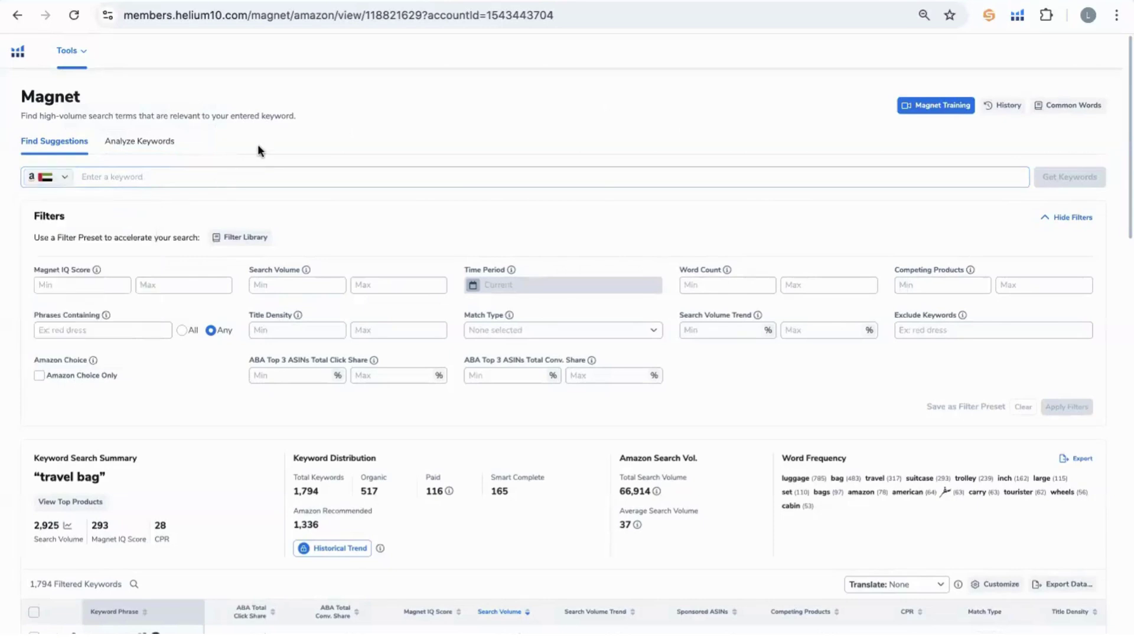
pyautogui.click(115, 181)
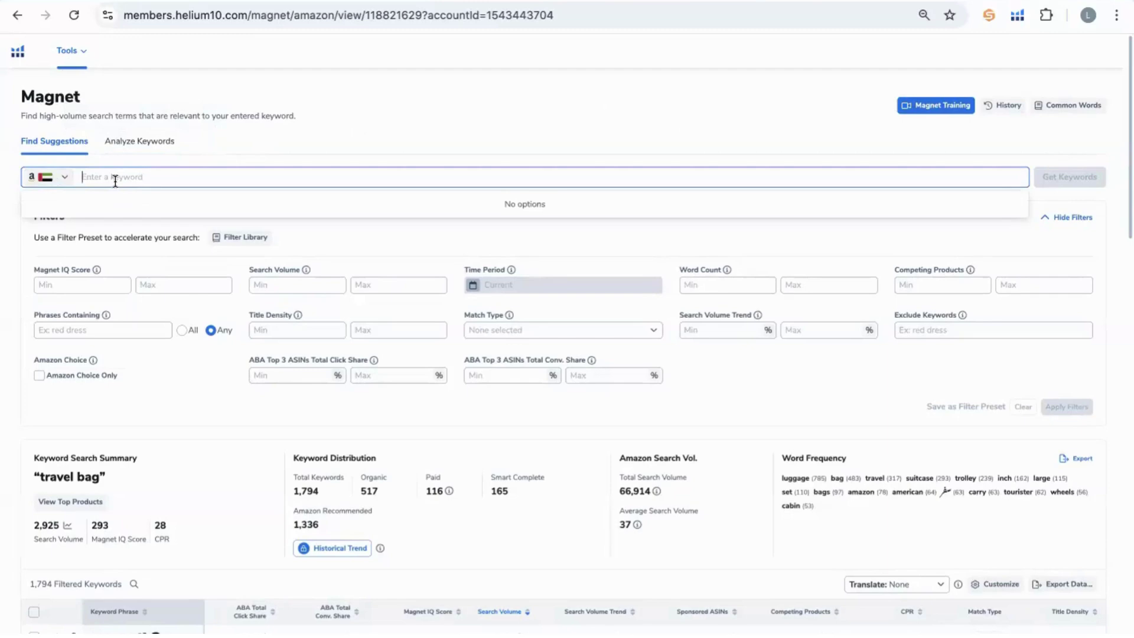
pyautogui.write('Luggage Suitcases')
pyautogui.press('Return')
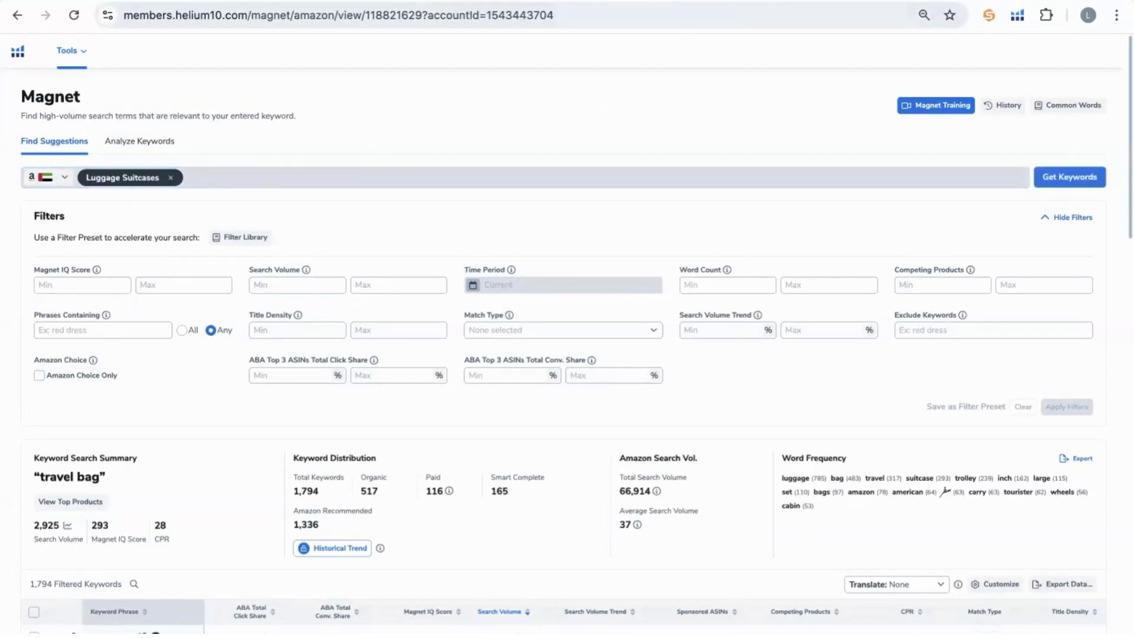
# Select 'Luggage Suitcases' in the AJI title and the luggage trolley phrase in the Parajohn title.
pyautogui.hotkey('ctrl', 'Tab')
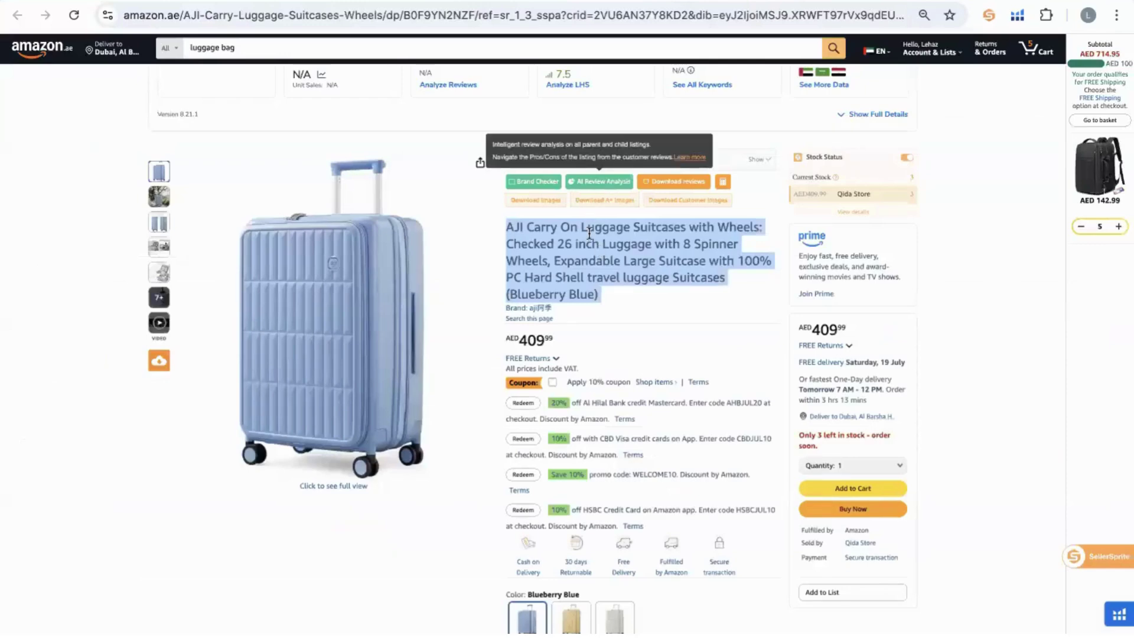
pyautogui.click(589, 234)
pyautogui.moveTo(578, 226); pyautogui.dragTo(687, 226)
pyautogui.hotkey('ctrl', 'Tab')
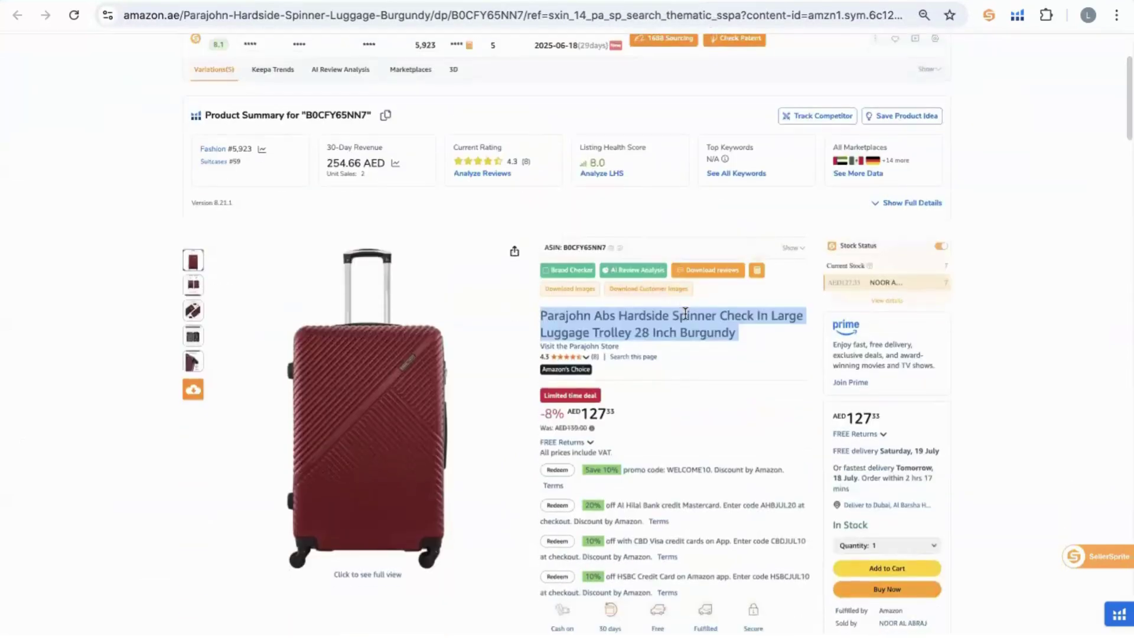
pyautogui.click(661, 322)
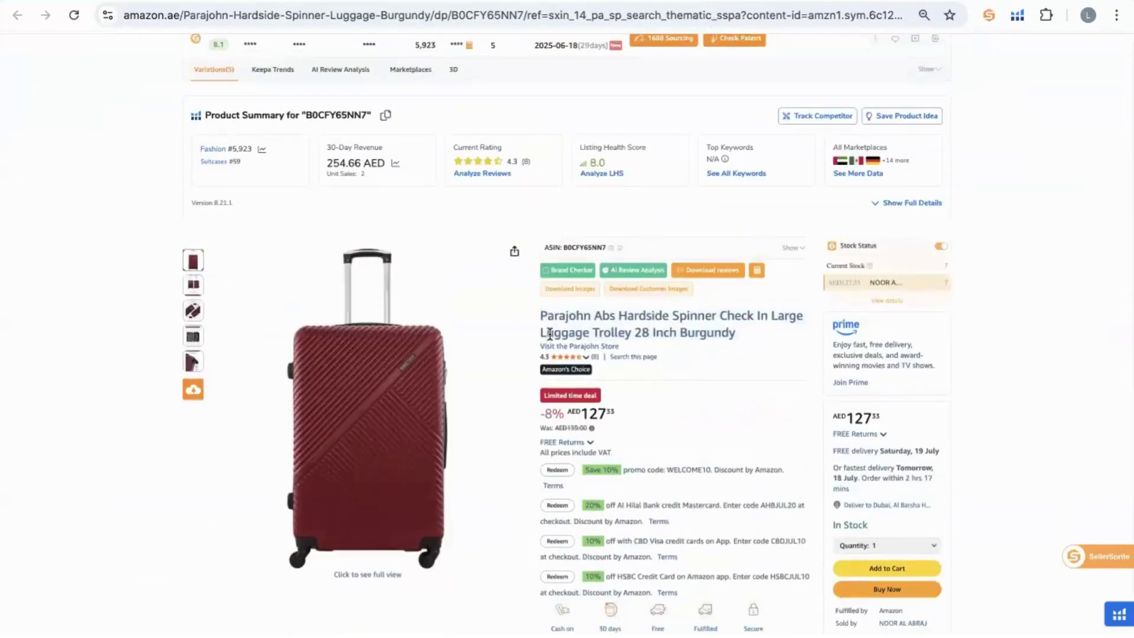
pyautogui.moveTo(549, 332); pyautogui.dragTo(618, 333)
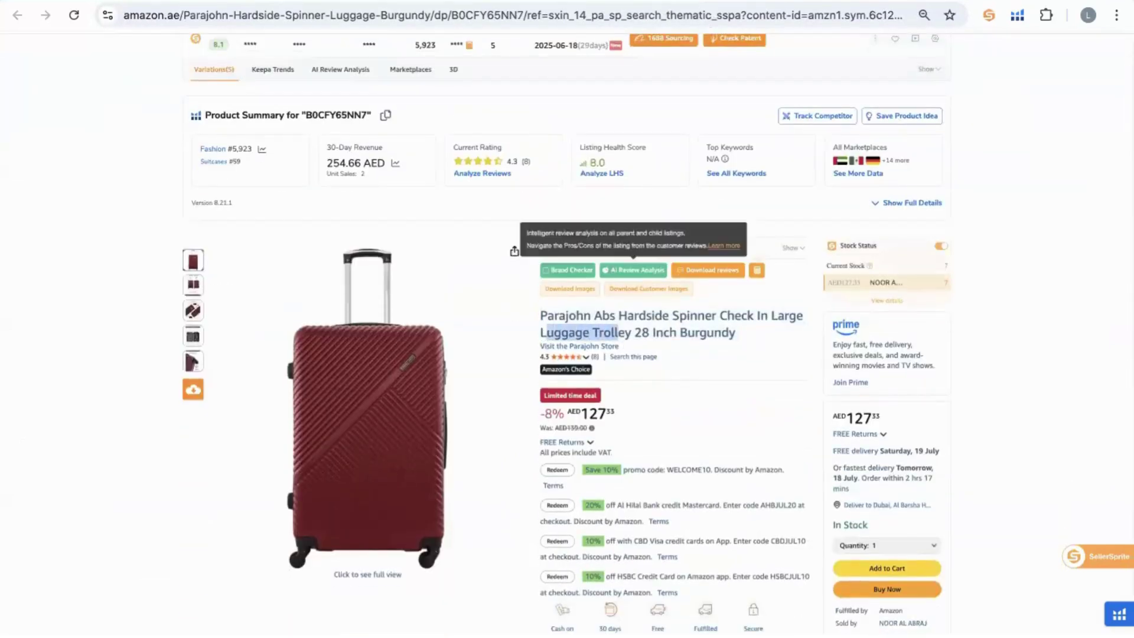
pyautogui.hotkey('ctrl', 'Tab')
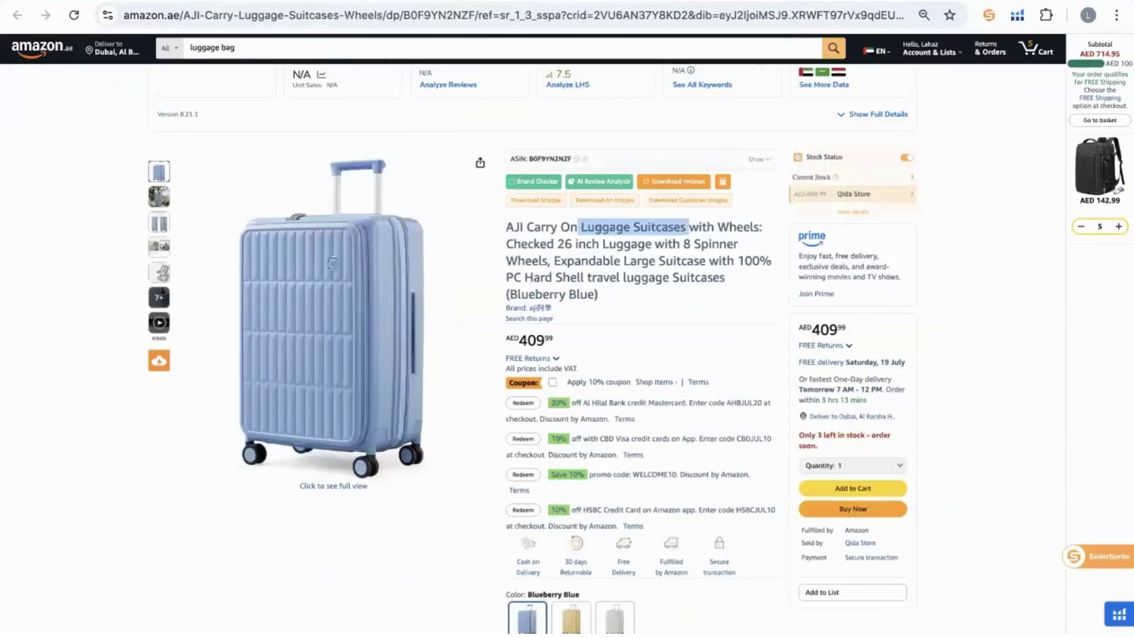
pyautogui.hotkey('ctrl', 'Tab')
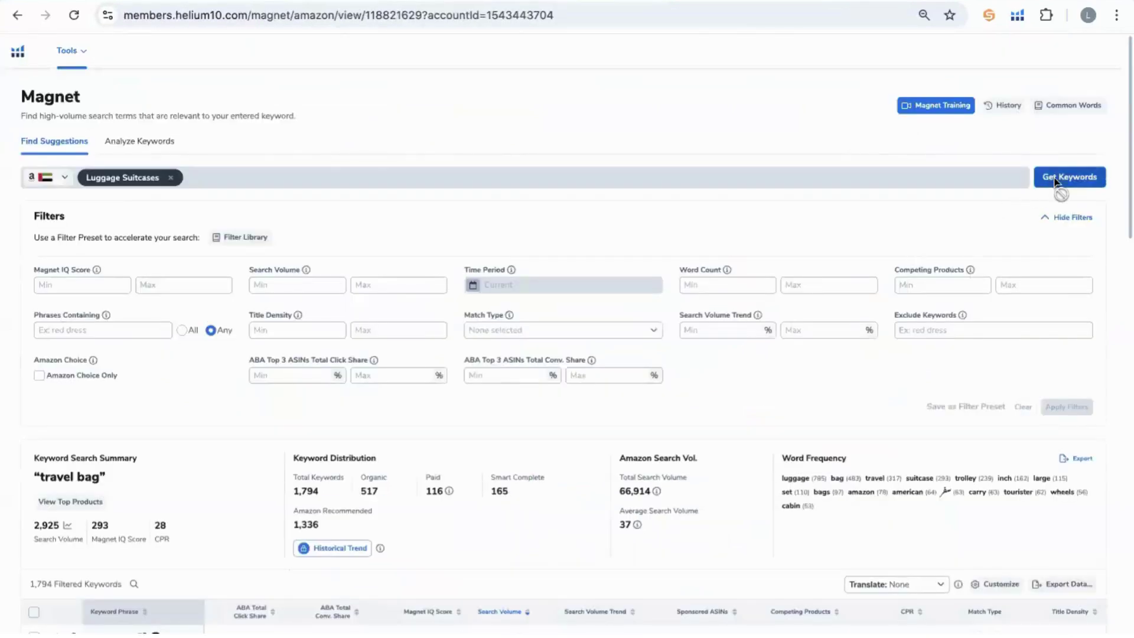
# Fetch Magnet suggestions for 'luggage suitcases': 1,402 keywords, 51,177 total search volume.
pyautogui.click(1054, 179)
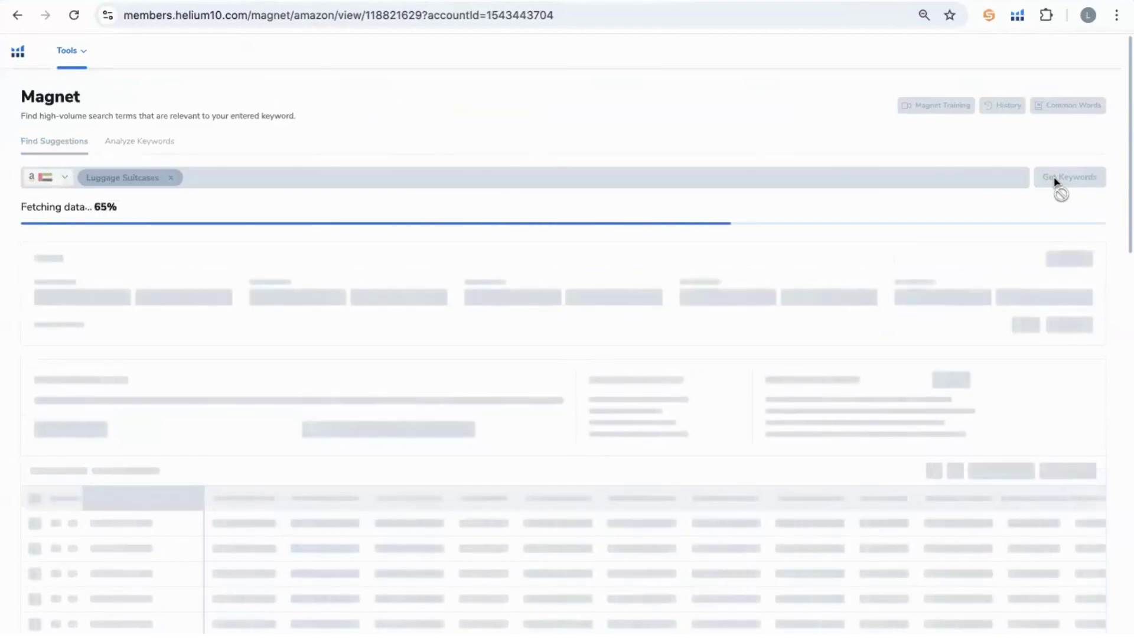
pyautogui.scroll(-3, 724, 352)
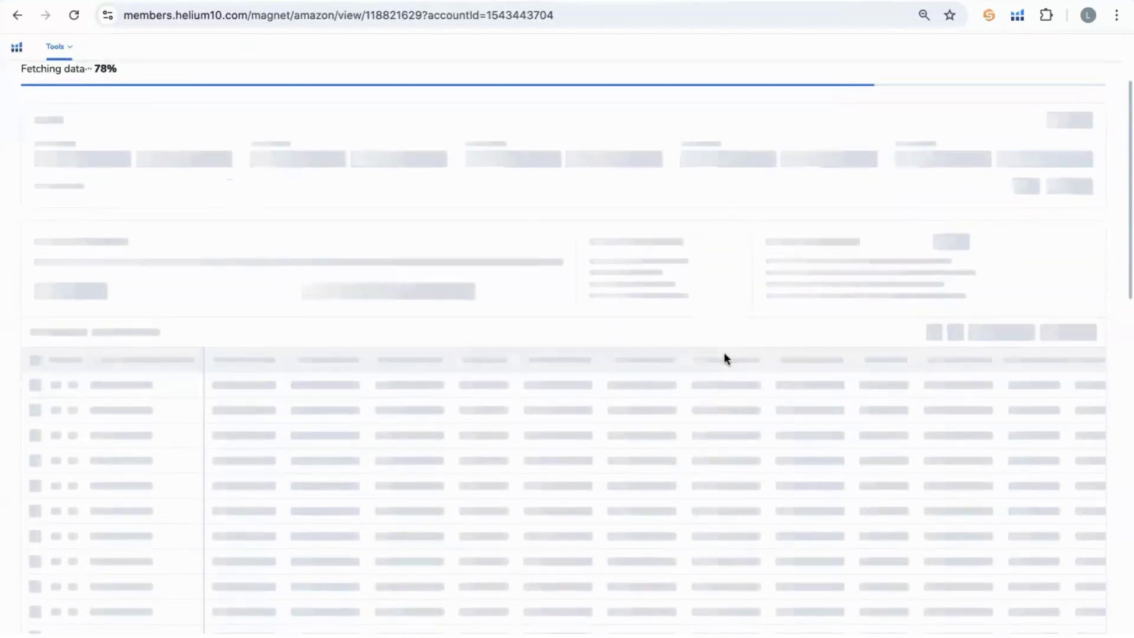
pyautogui.scroll(3, 724, 352)
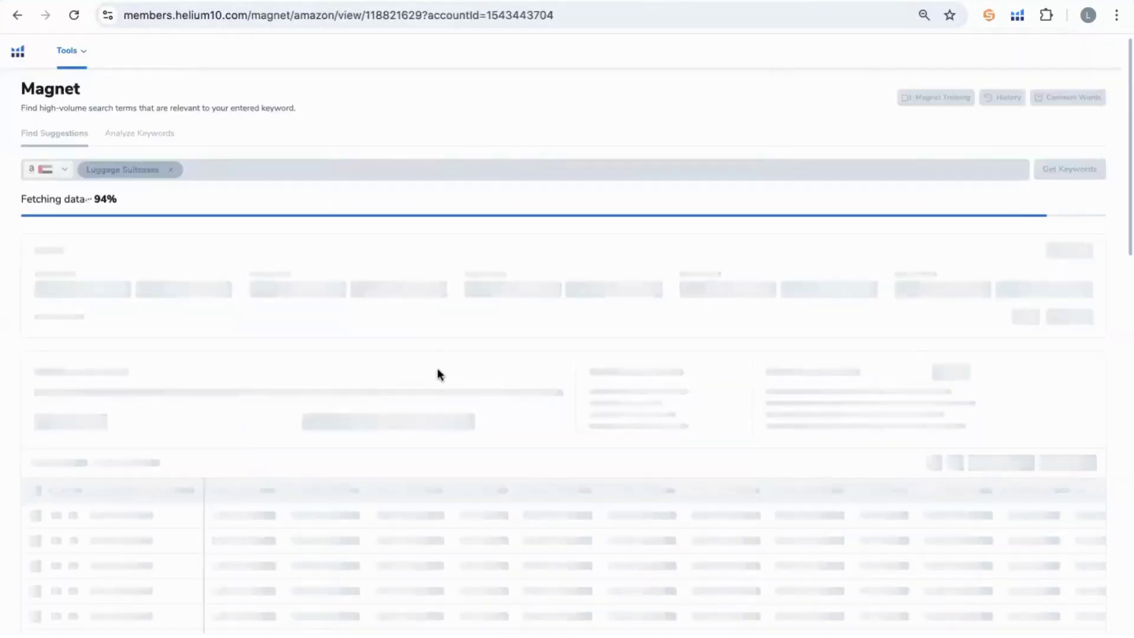
pyautogui.scroll(-1, 438, 370)
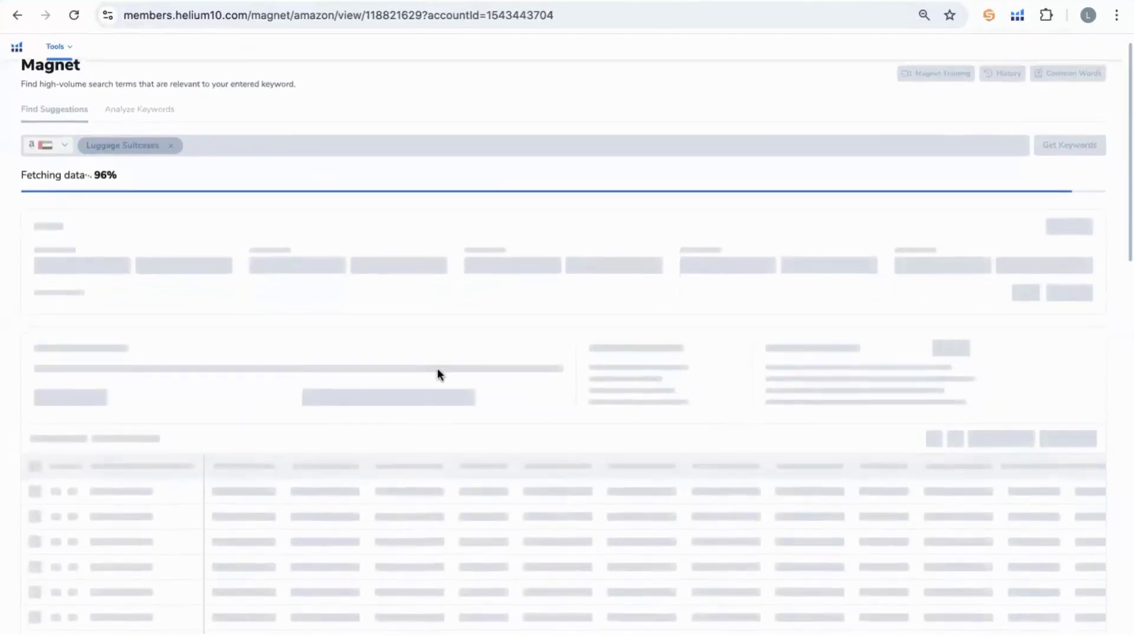
pyautogui.scroll(1, 438, 369)
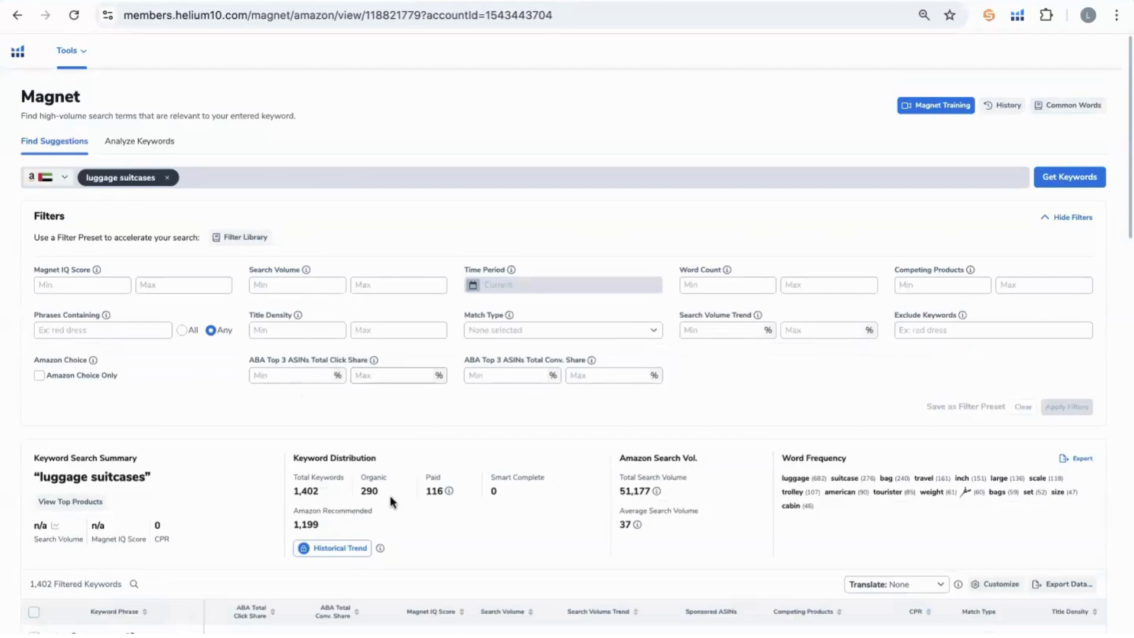
pyautogui.scroll(-4, 390, 500)
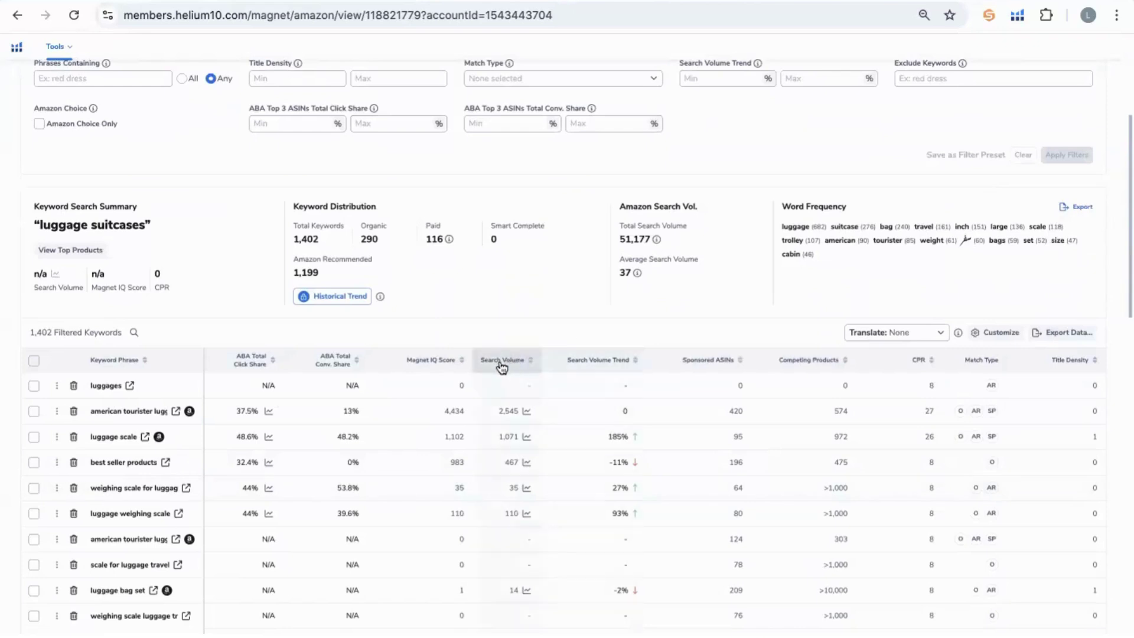
# Set Search Volume Min to 100 (replacing 200) and apply, leaving 36 keywords with 47,275 volume.
pyautogui.tripleClick(40, 332)
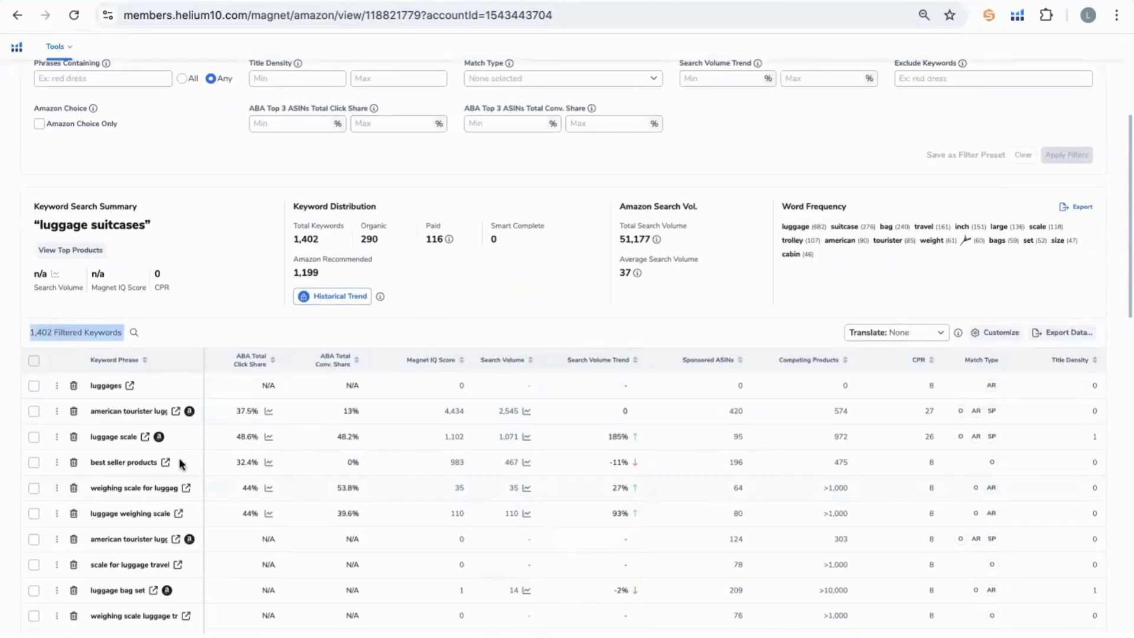
pyautogui.scroll(3, 532, 161)
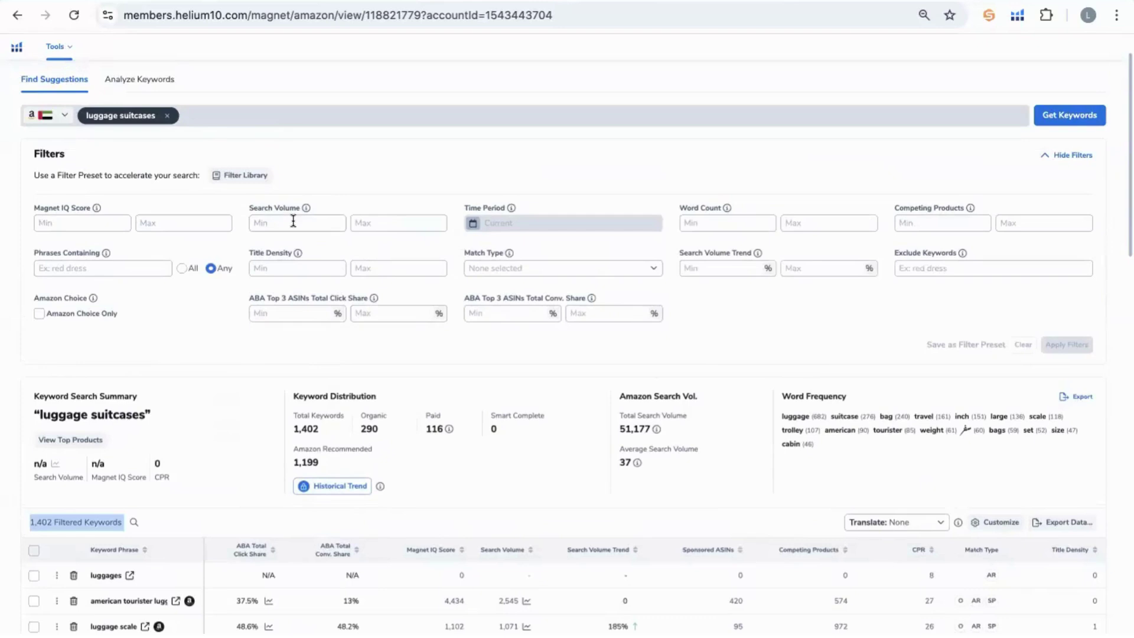
pyautogui.click(293, 221)
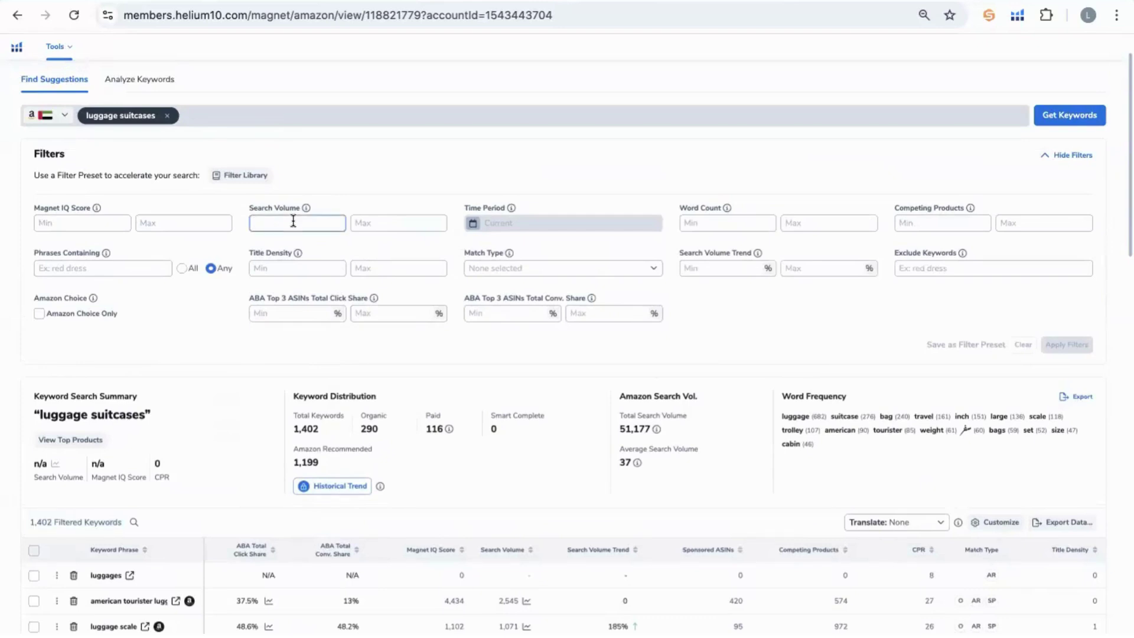
pyautogui.write('200')
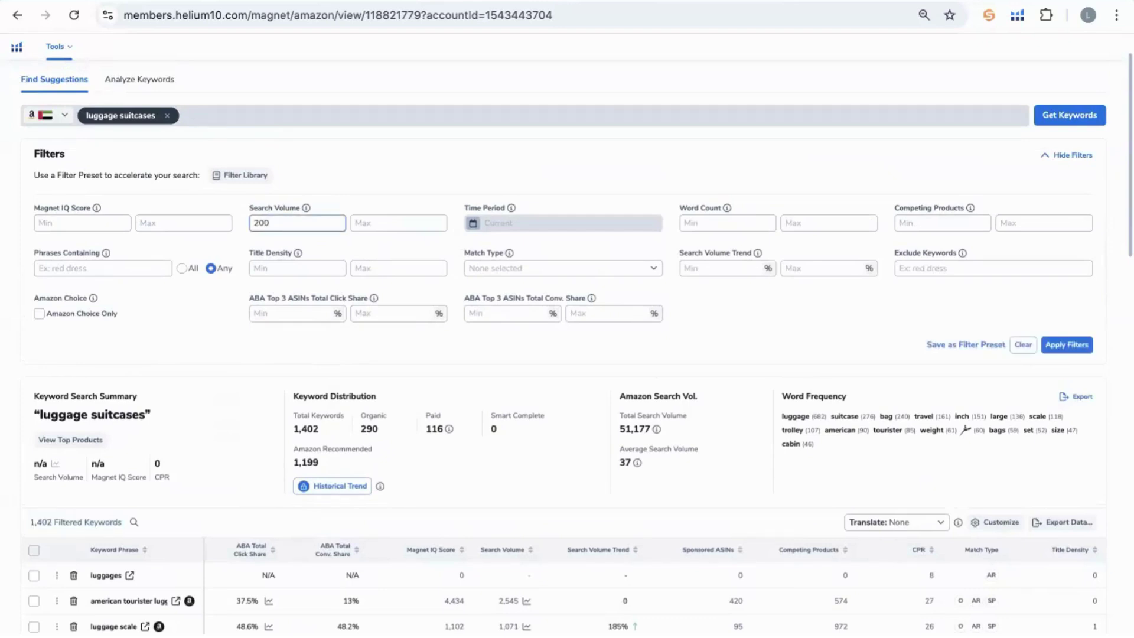
pyautogui.click(387, 173)
pyautogui.doubleClick(262, 224)
pyautogui.write('100')
pyautogui.click(349, 189)
pyautogui.click(1068, 347)
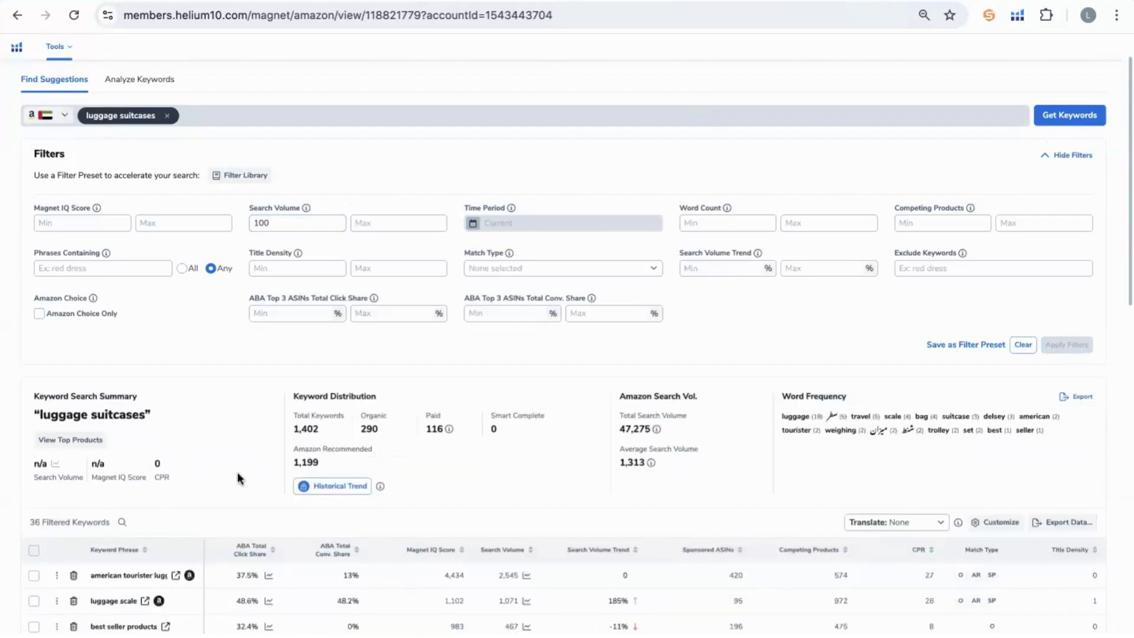
# Scroll to the results table and note the new filtered count of 36 keywords.
pyautogui.scroll(-1, 114, 458)
pyautogui.doubleClick(31, 460)
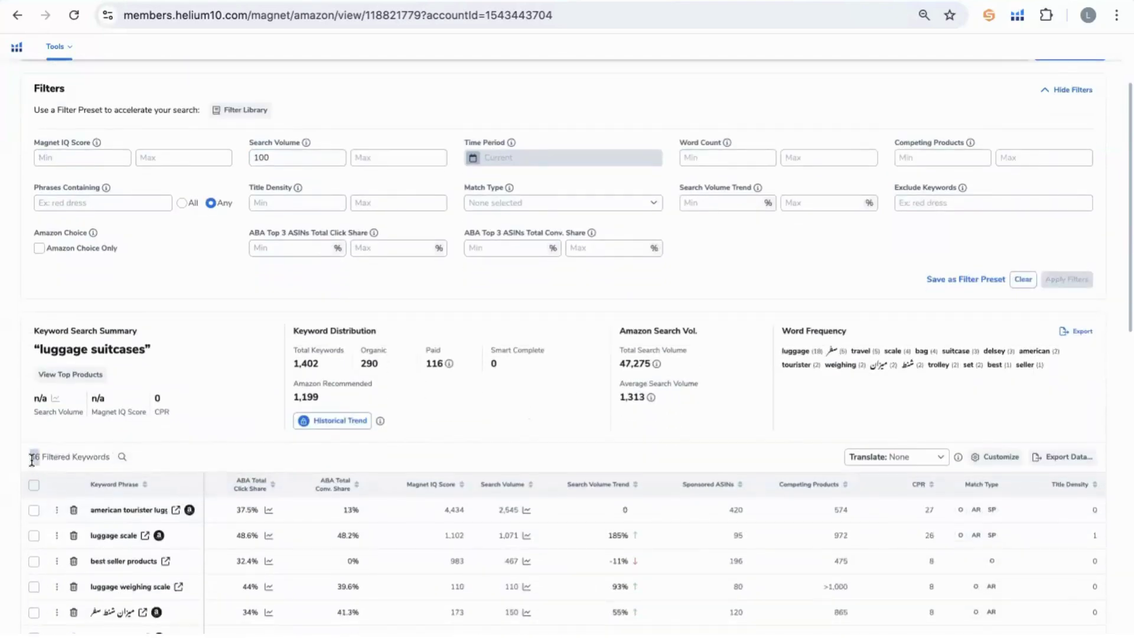
pyautogui.scroll(-1, 91, 477)
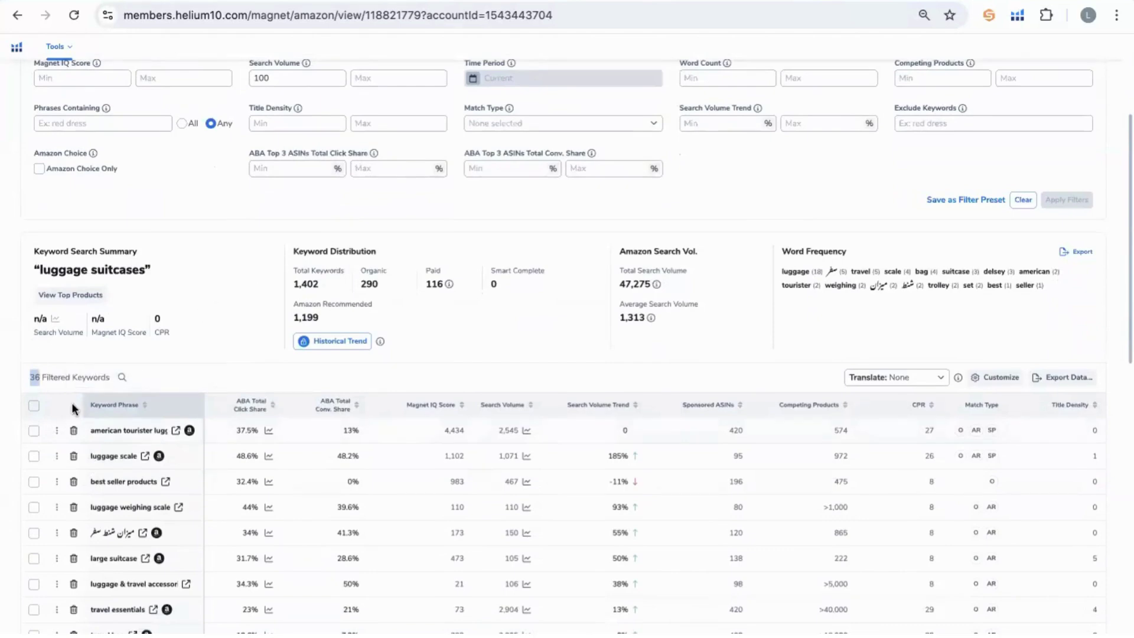
pyautogui.doubleClick(62, 382)
pyautogui.click(198, 348)
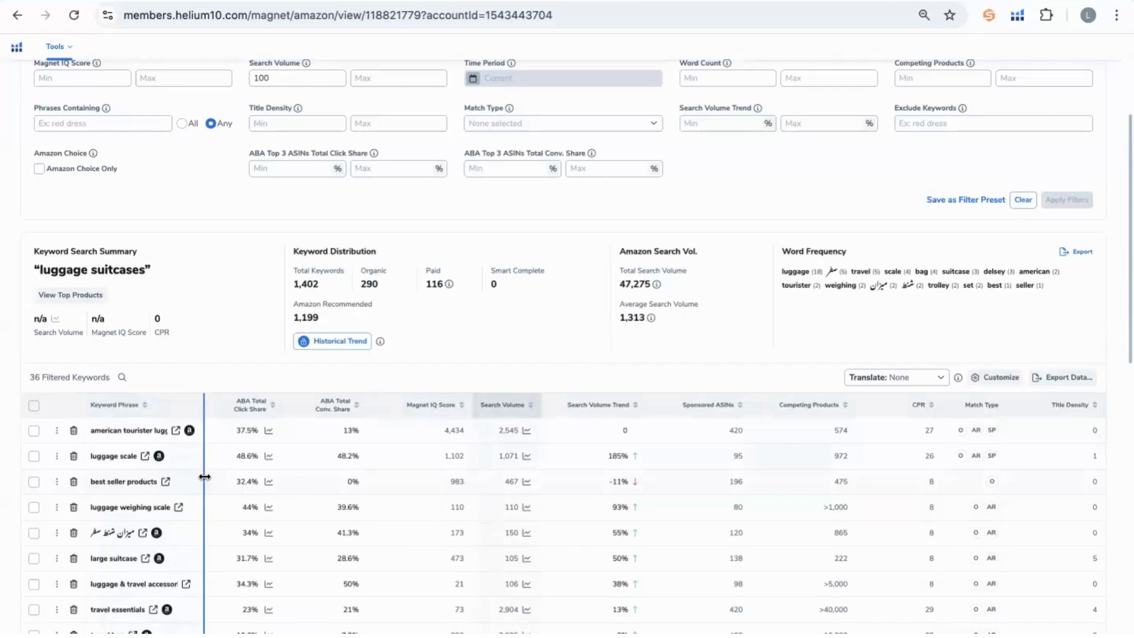
# Widen the Keyword Phrase column so 'american tourister luggage' shows in full.
pyautogui.scroll(-3, 205, 476)
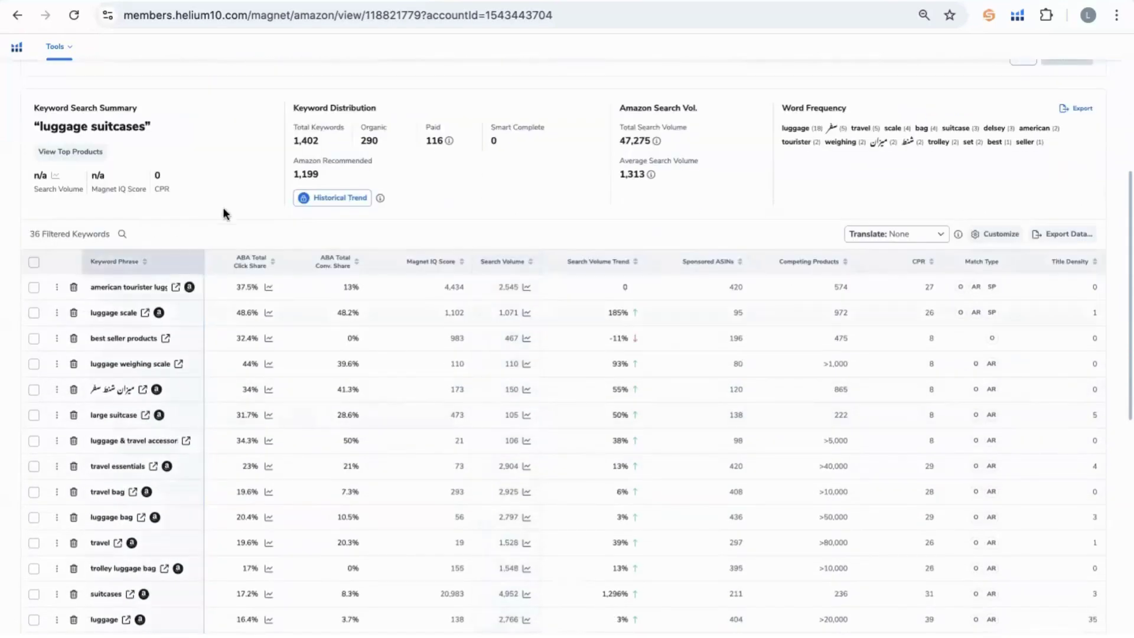
pyautogui.moveTo(203, 255); pyautogui.dragTo(326, 256)
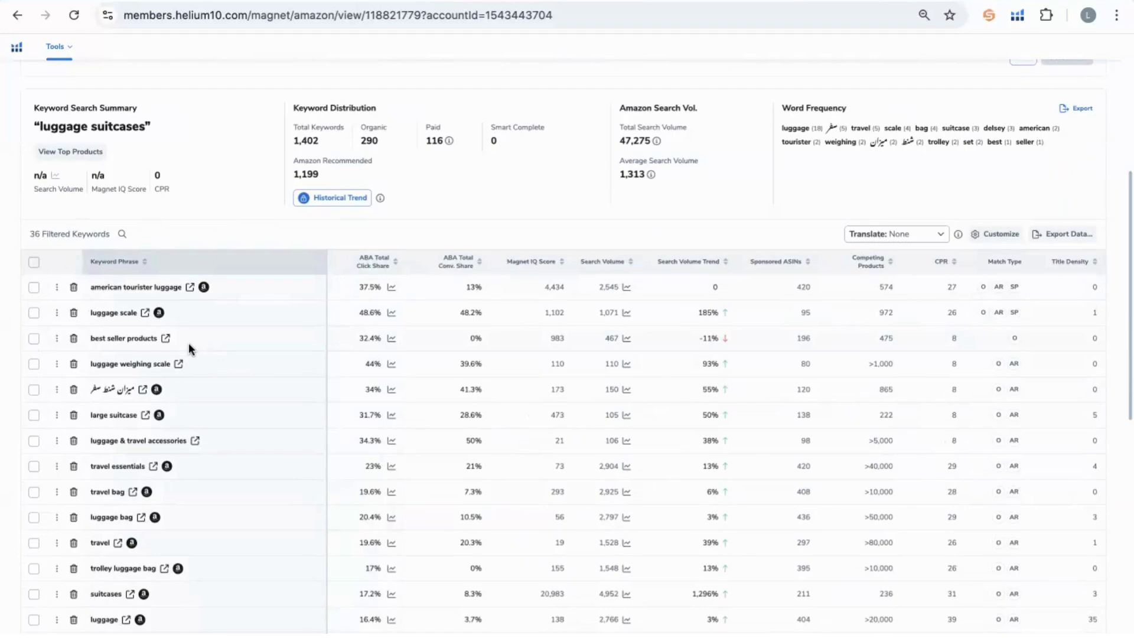
pyautogui.moveTo(112, 282)
pyautogui.tripleClick(104, 287)
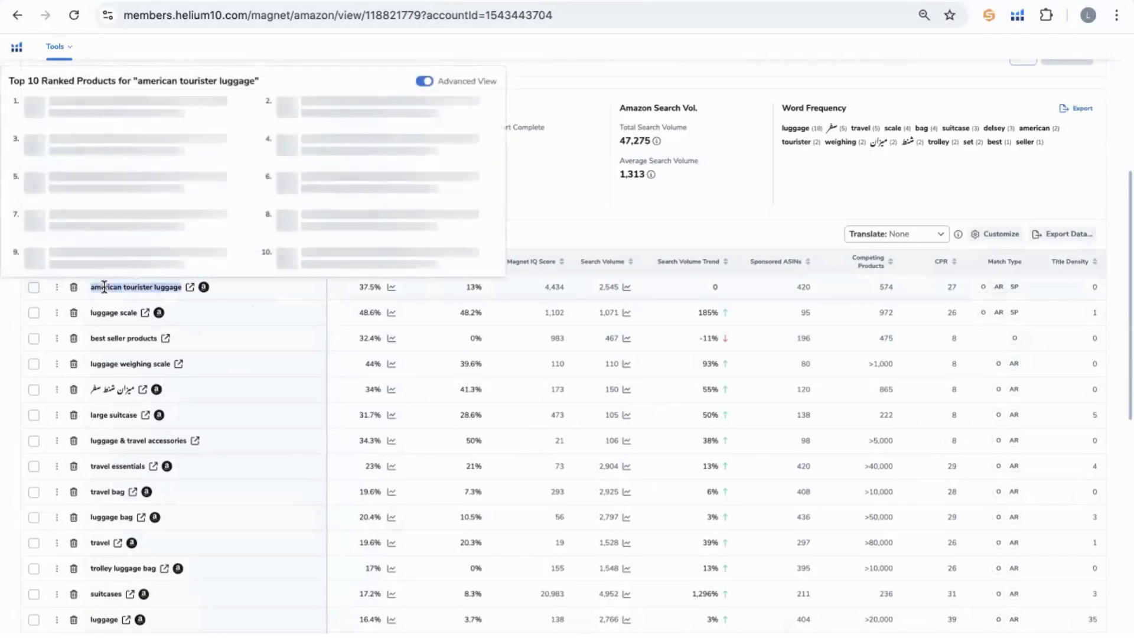
pyautogui.click(272, 324)
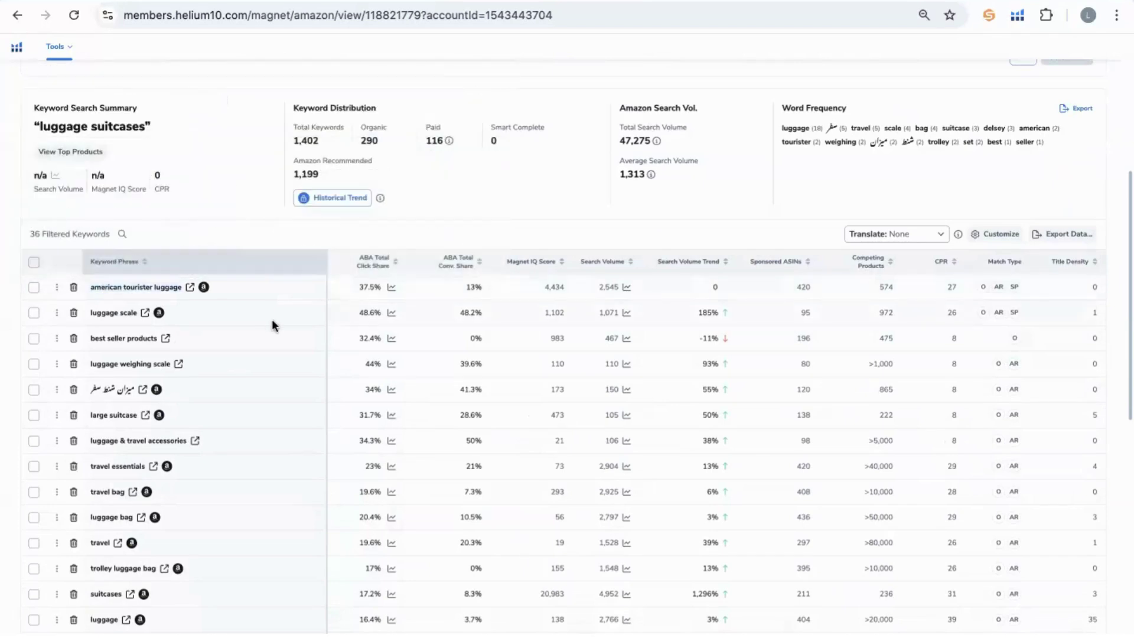
pyautogui.moveTo(96, 313)
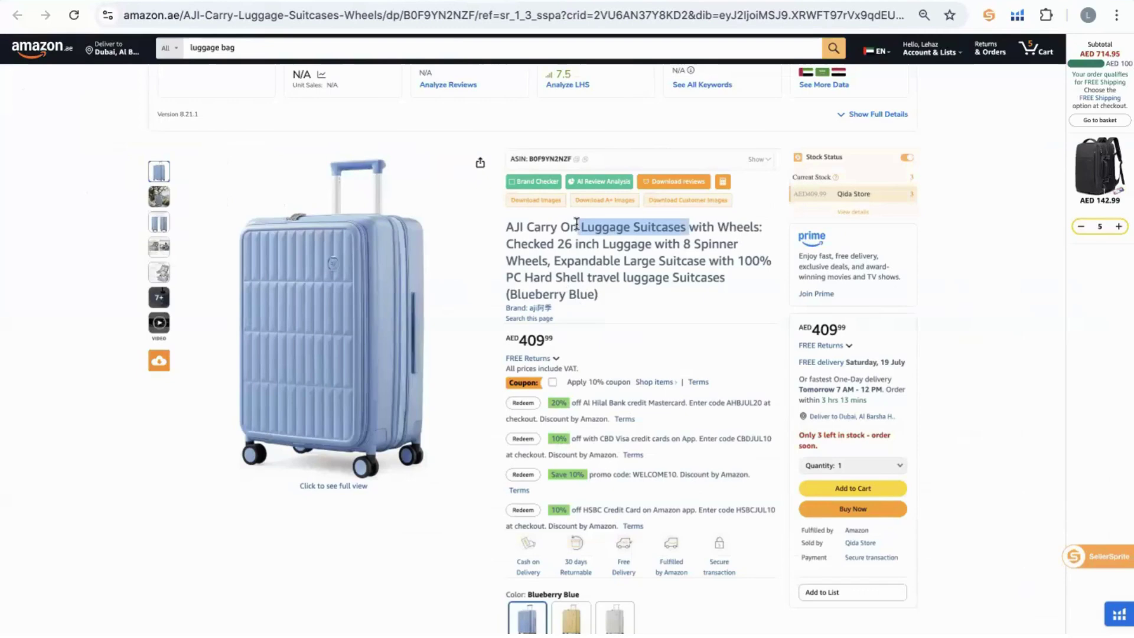
pyautogui.tripleClick(575, 260)
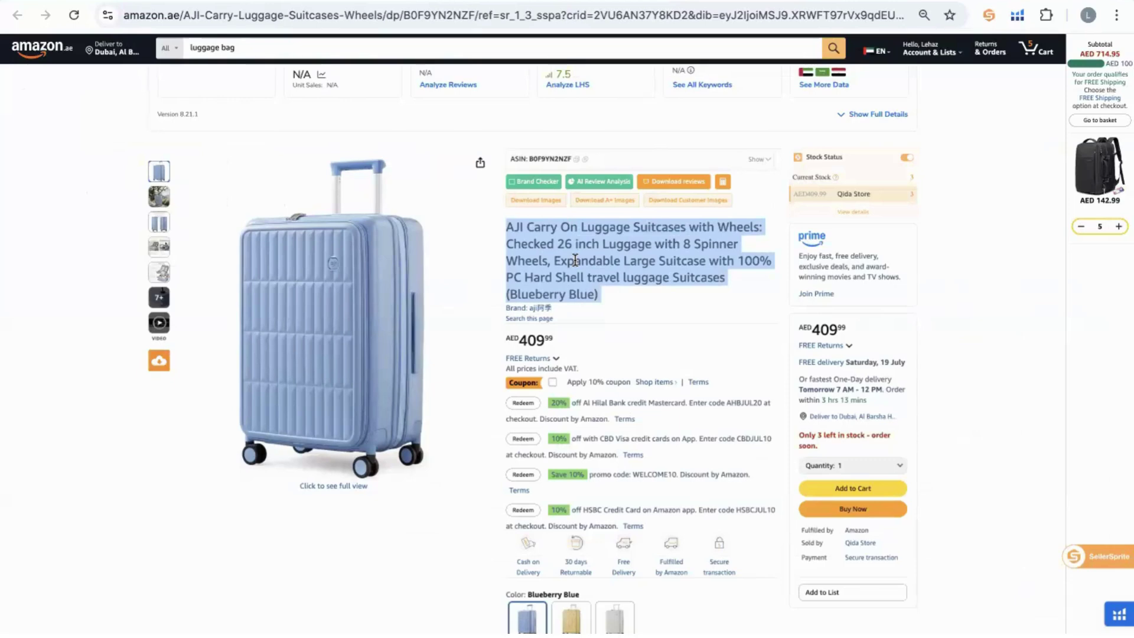
pyautogui.doubleClick(574, 260)
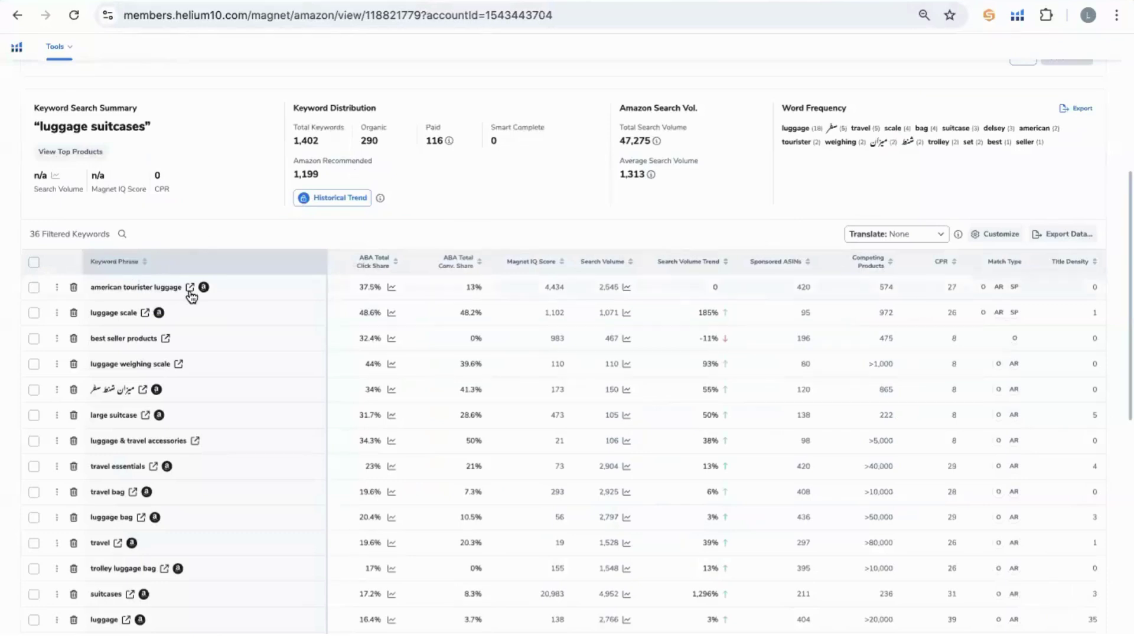
# Open the Amazon.ae search results for 'american tourister luggage' and browse them.
pyautogui.moveTo(190, 292)
pyautogui.moveTo(121, 288)
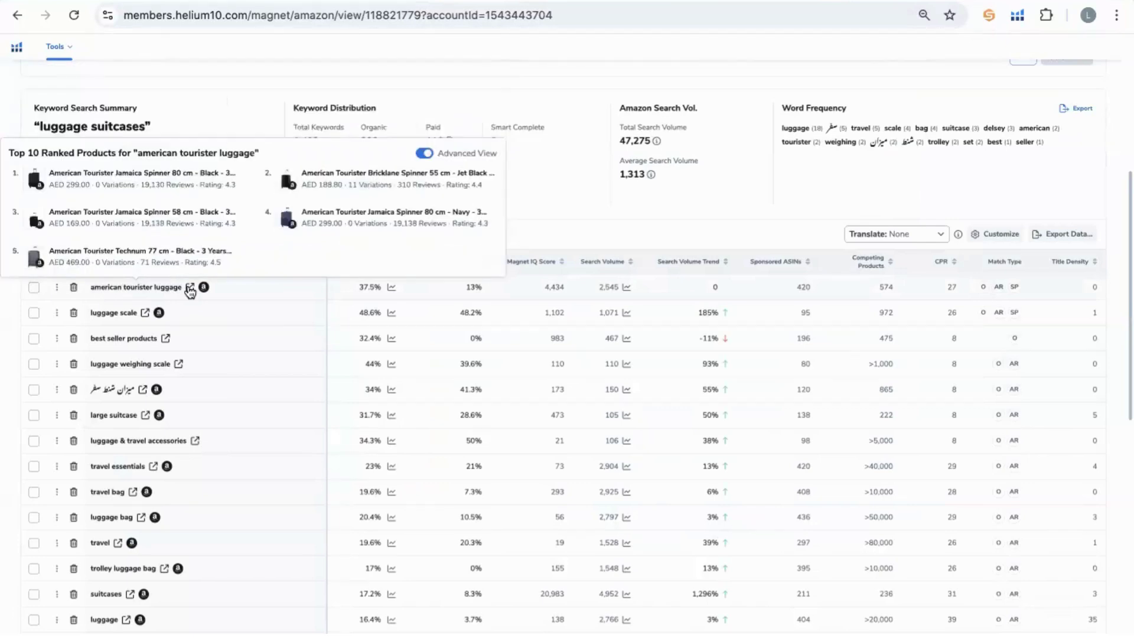
pyautogui.click(189, 290)
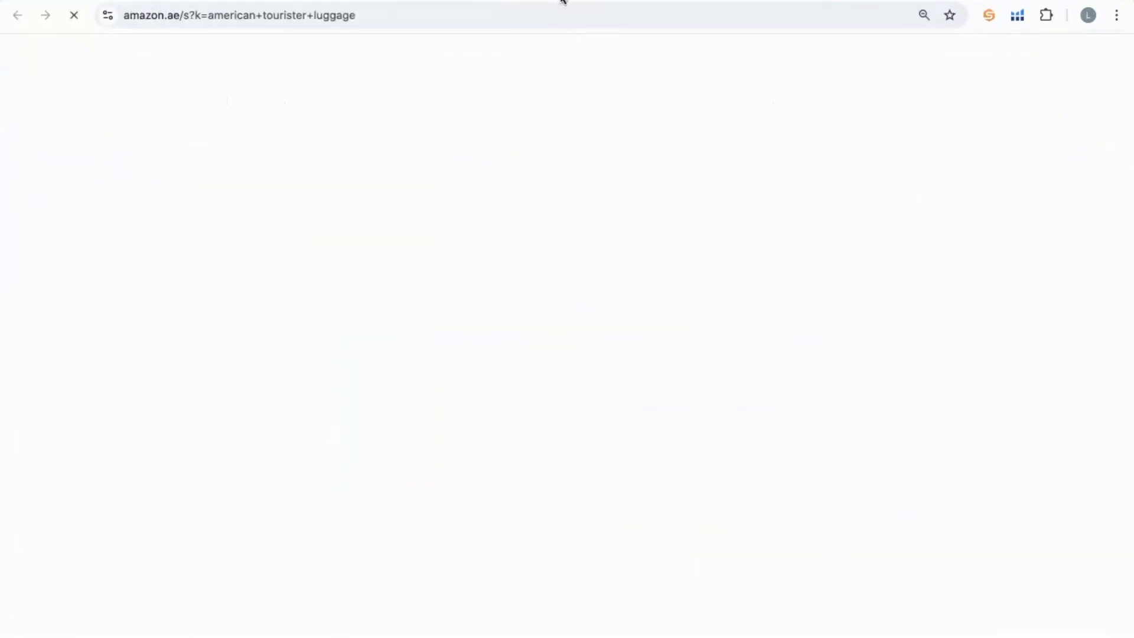
pyautogui.scroll(-2, 674, 316)
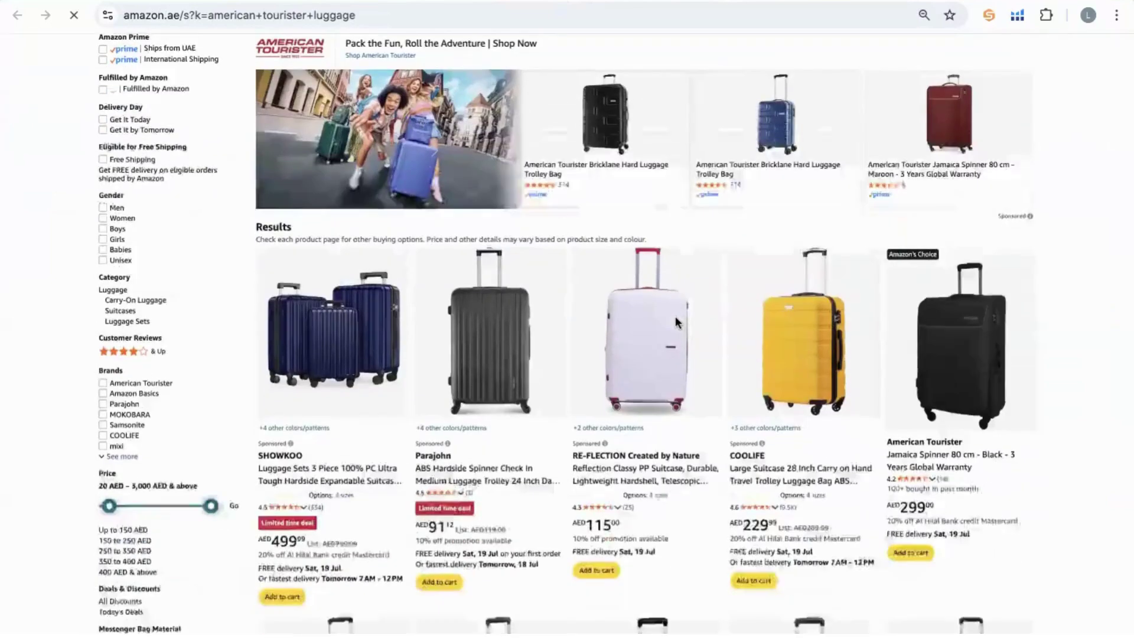
pyautogui.scroll(1, 676, 323)
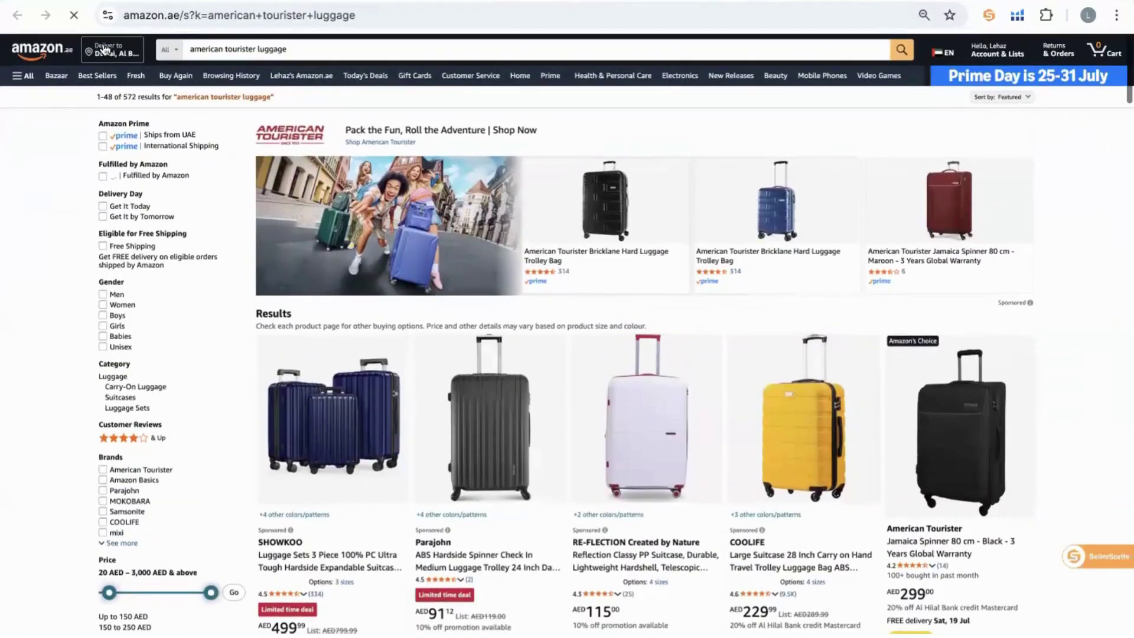
pyautogui.scroll(-4, 390, 252)
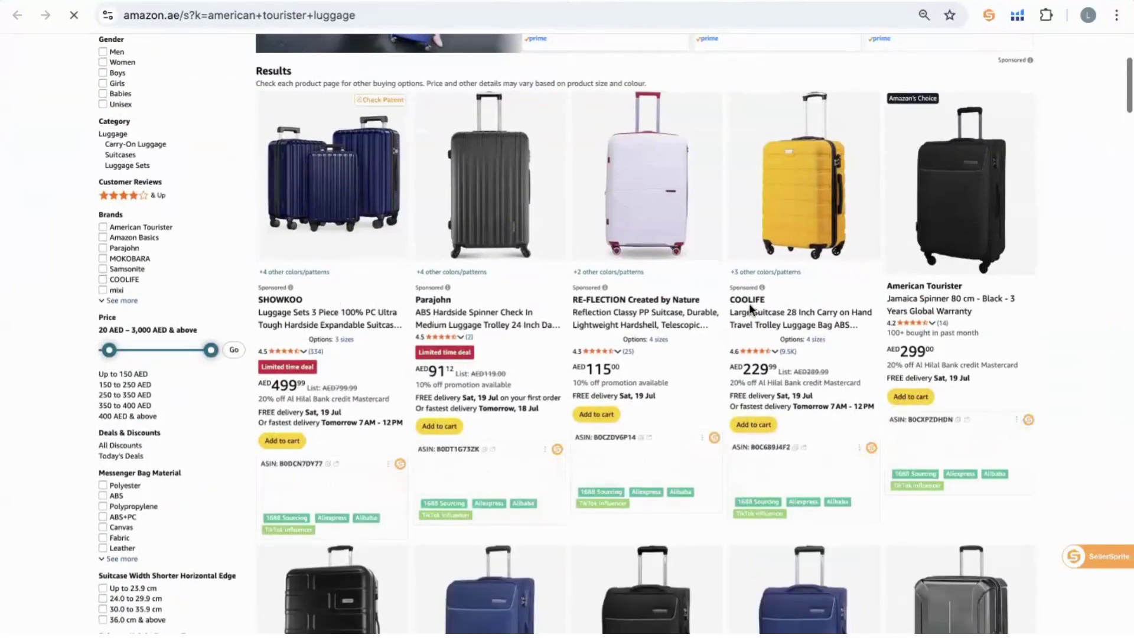
pyautogui.scroll(-1, 1005, 251)
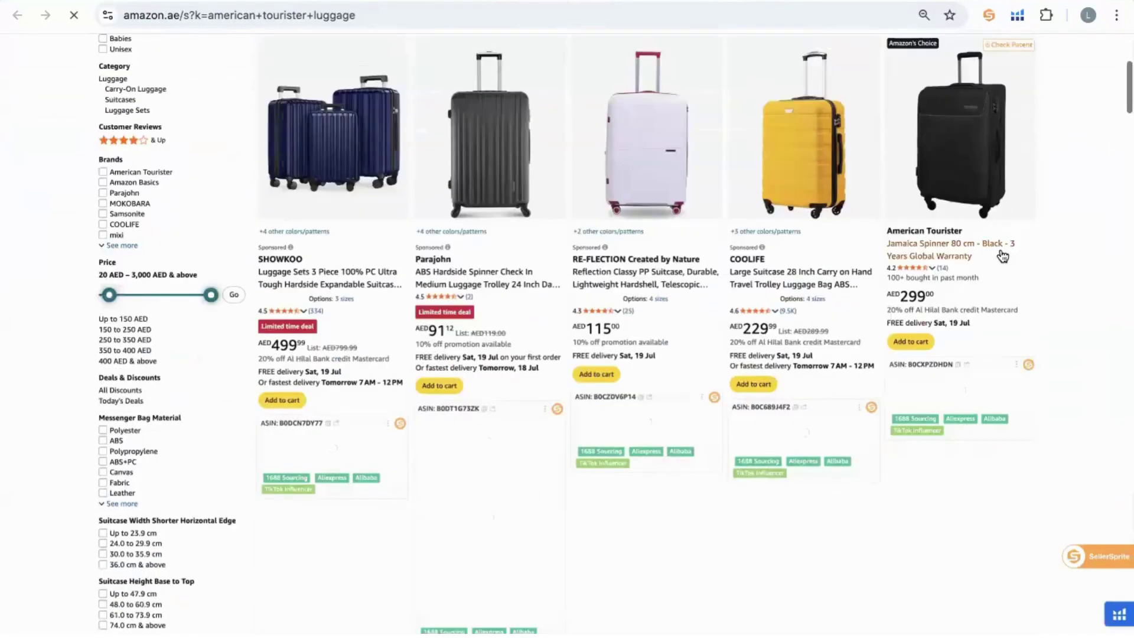
pyautogui.scroll(3, 1004, 253)
pyautogui.scroll(5, 1018, 239)
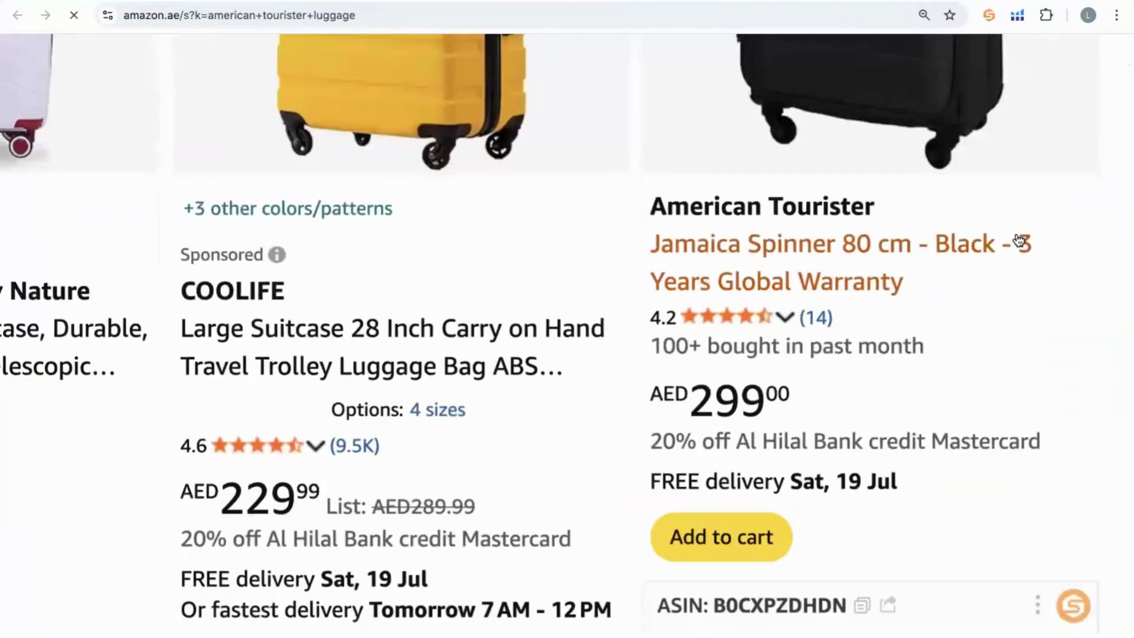
pyautogui.hscroll(1, 777, 358)
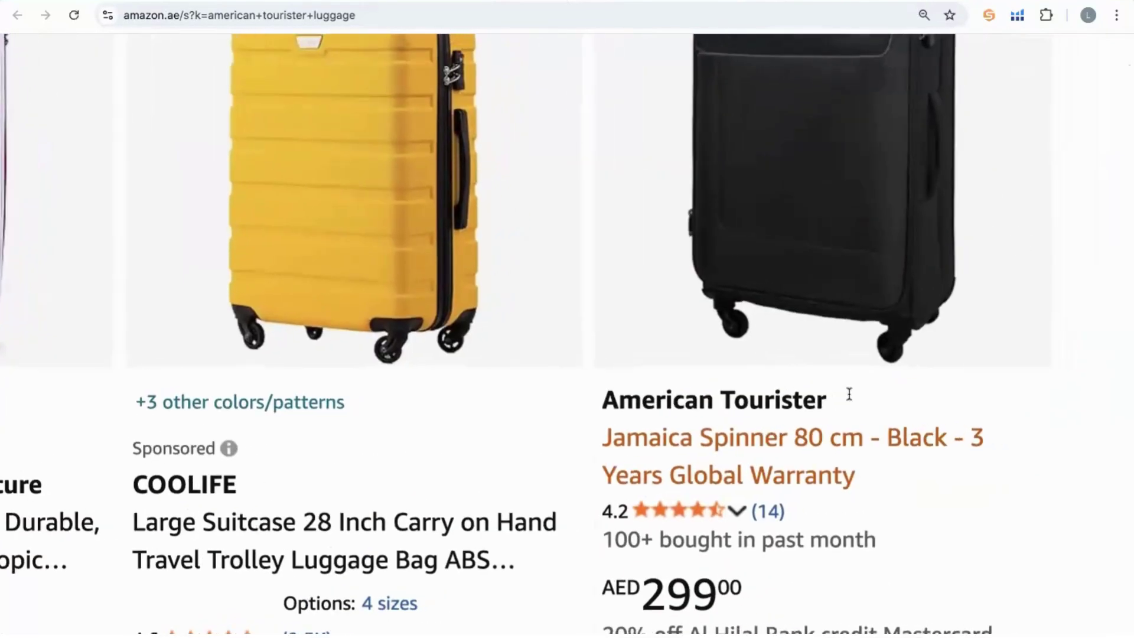
pyautogui.scroll(-5, 867, 392)
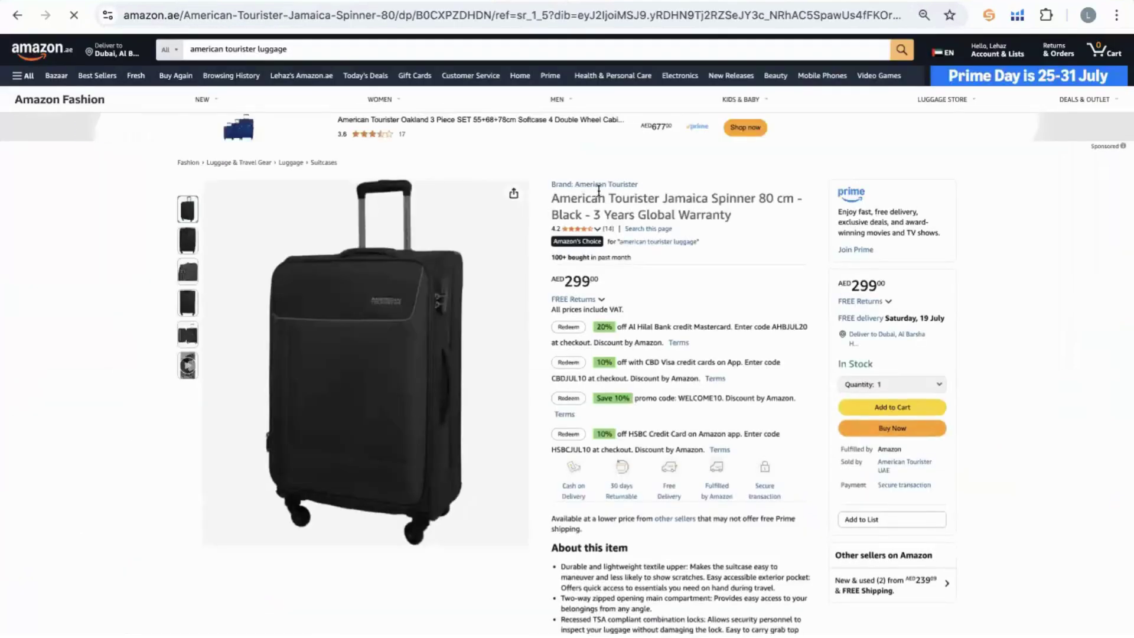
# Check the Jamaica Spinner listing's brand name, then go back to the Magnet keyword results.
pyautogui.moveTo(647, 178); pyautogui.dragTo(576, 177)
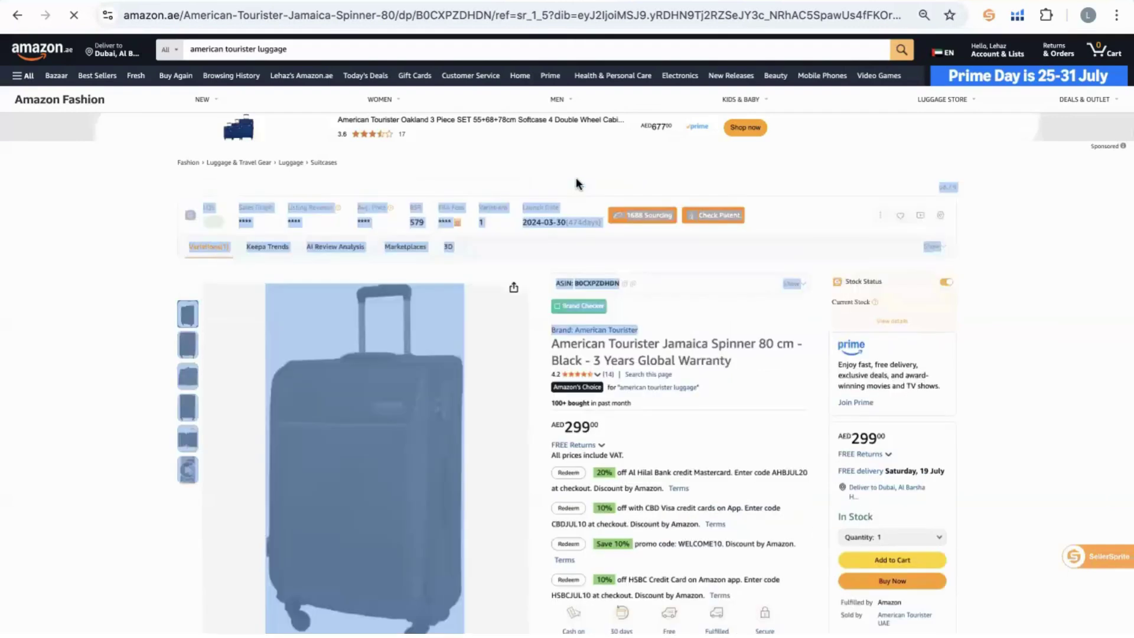
pyautogui.click(725, 371)
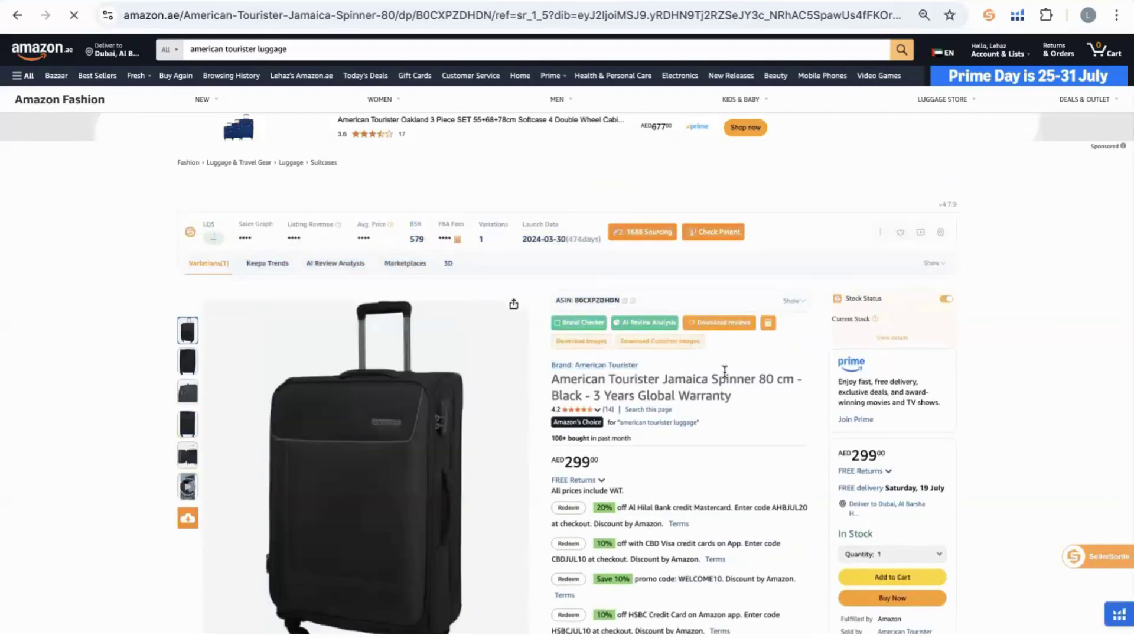
pyautogui.scroll(5, 724, 370)
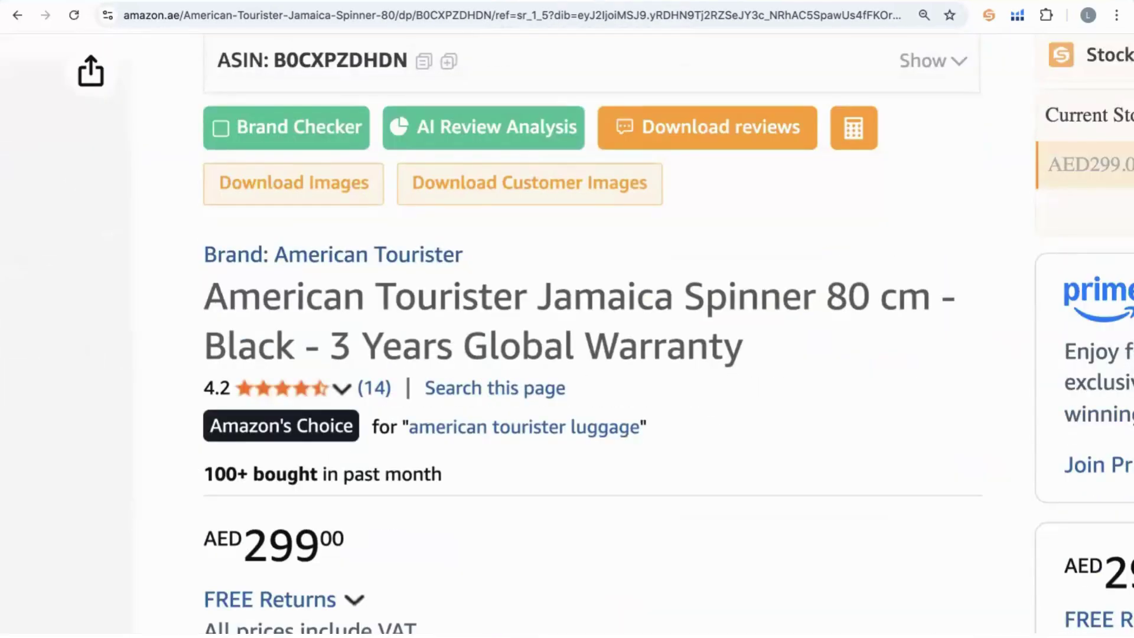
pyautogui.hotkey('ctrl', 'shift', 'Tab')
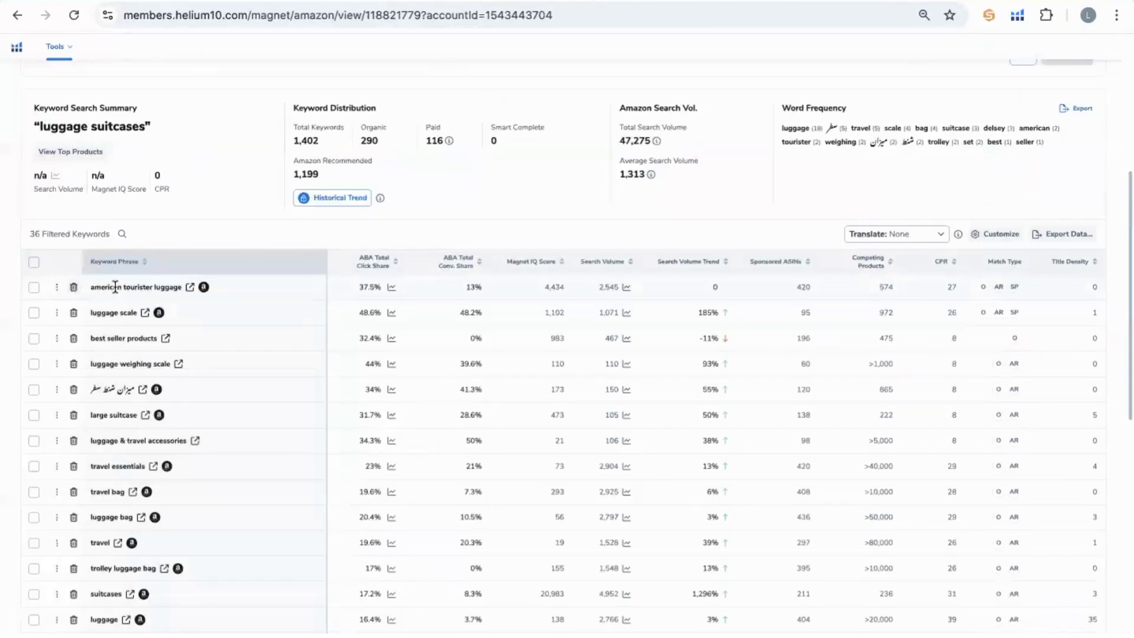
# Delete 'american tourister luggage' and check the Amazon.ae results for 'luggage scale'.
pyautogui.click(74, 288)
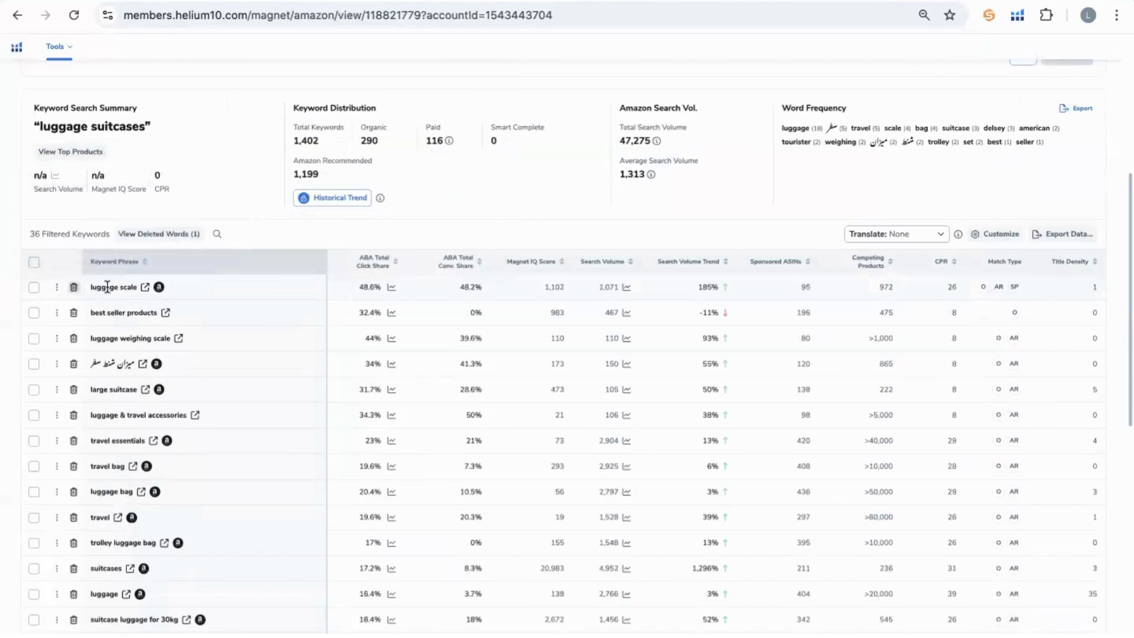
pyautogui.moveTo(108, 288)
pyautogui.click(144, 287)
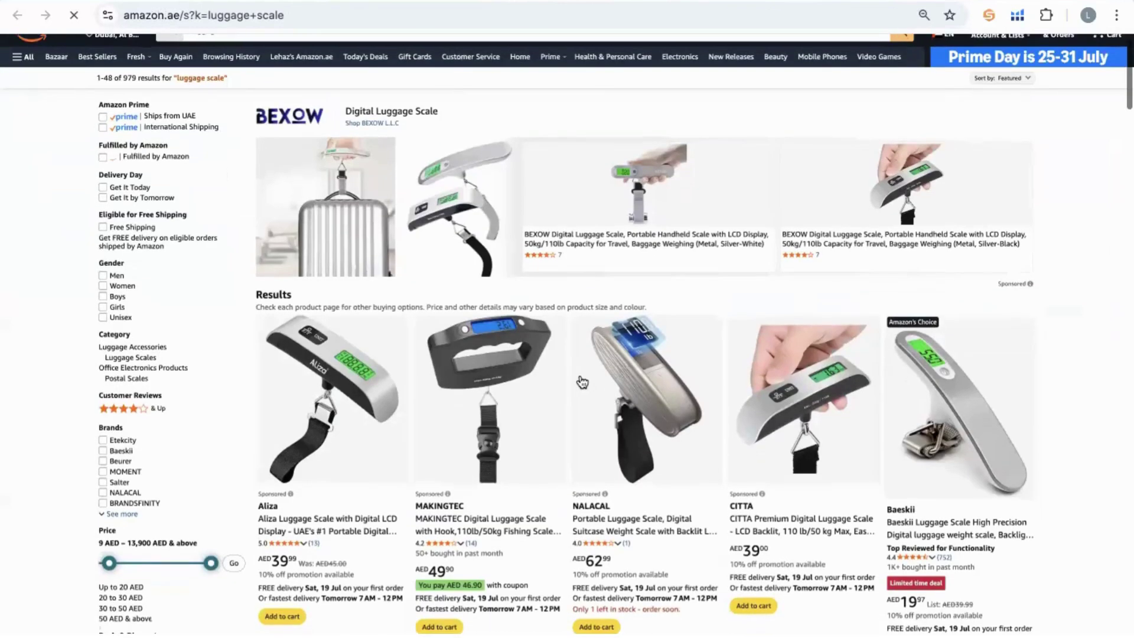
pyautogui.scroll(-7, 582, 382)
pyautogui.scroll(-12, 582, 382)
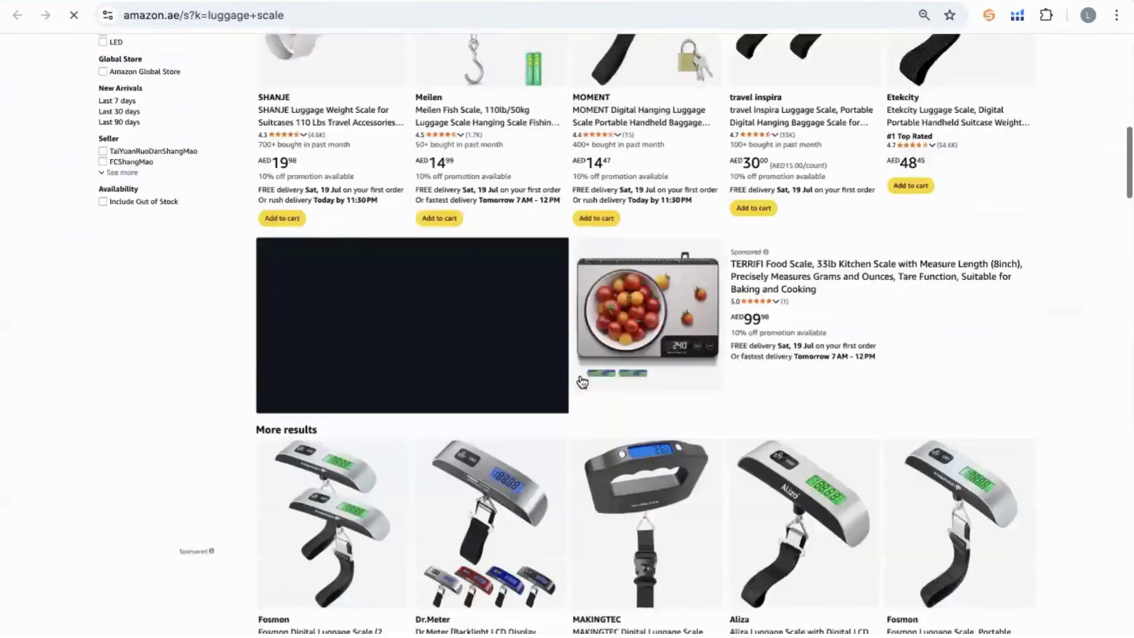
pyautogui.scroll(-1, 528, 57)
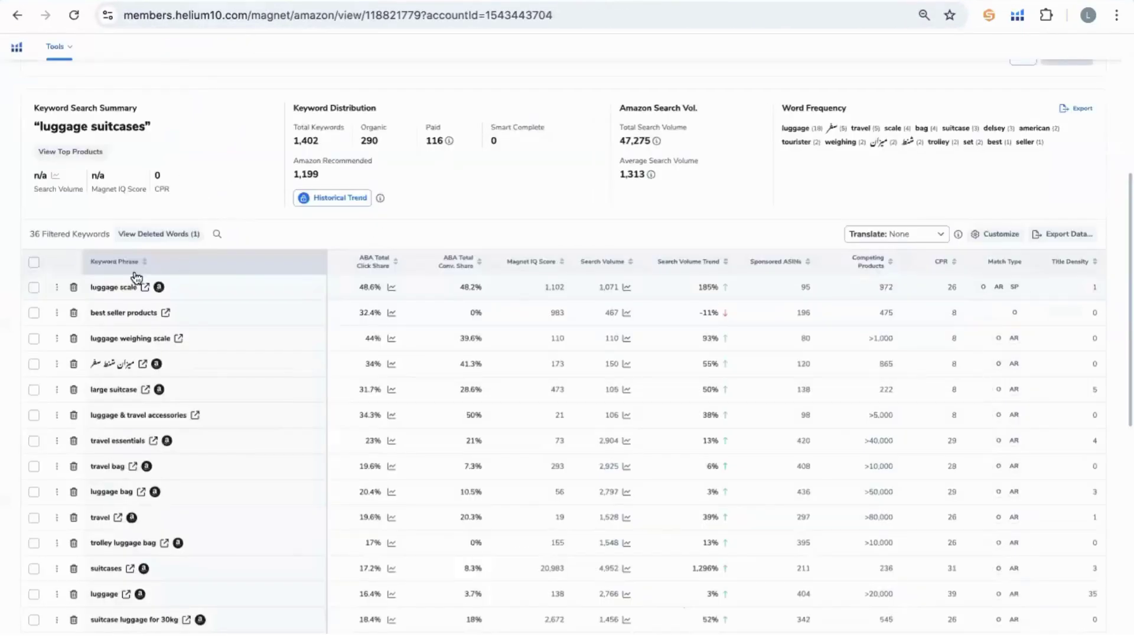
# Delete the luggage scale, best seller products, luggage weighing scale and Arabic keyword rows.
pyautogui.click(74, 288)
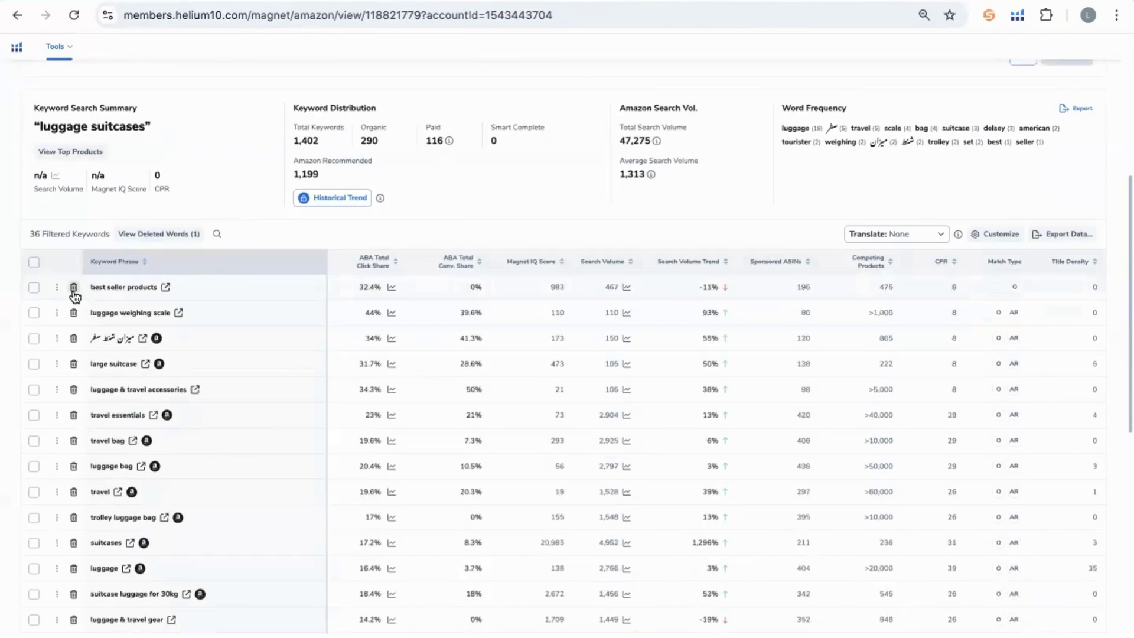
pyautogui.click(73, 288)
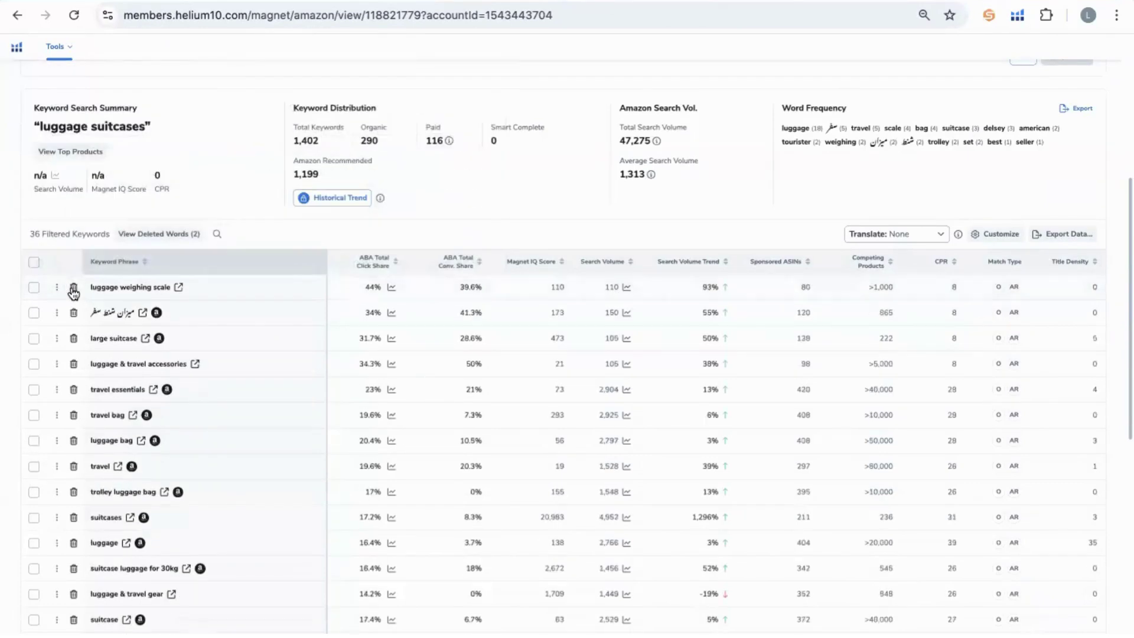
pyautogui.moveTo(161, 288)
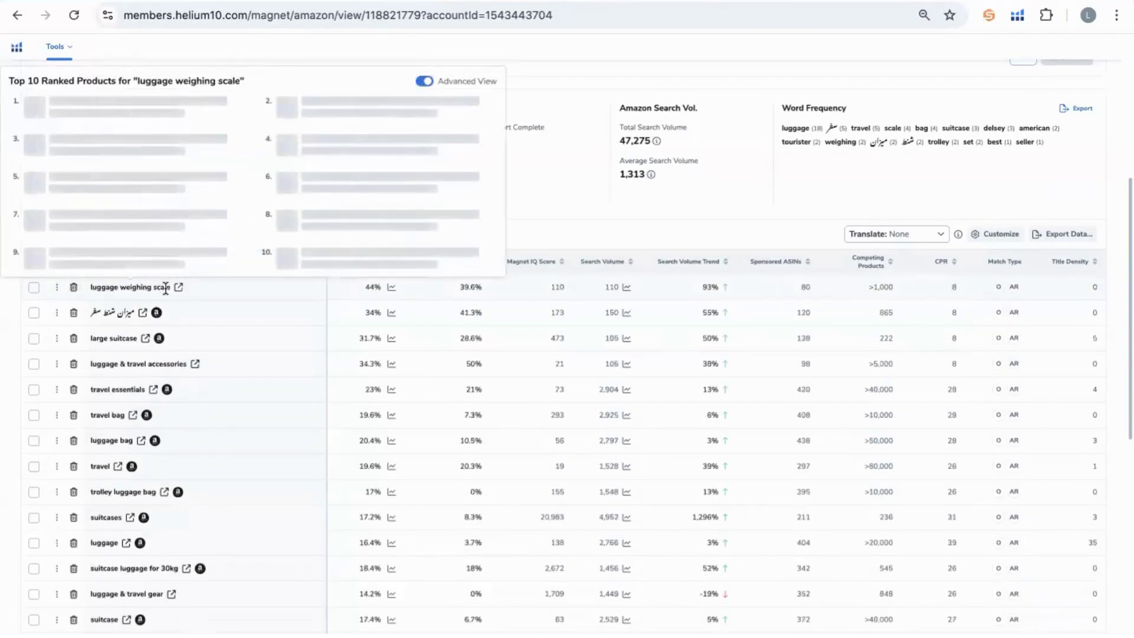
pyautogui.click(72, 288)
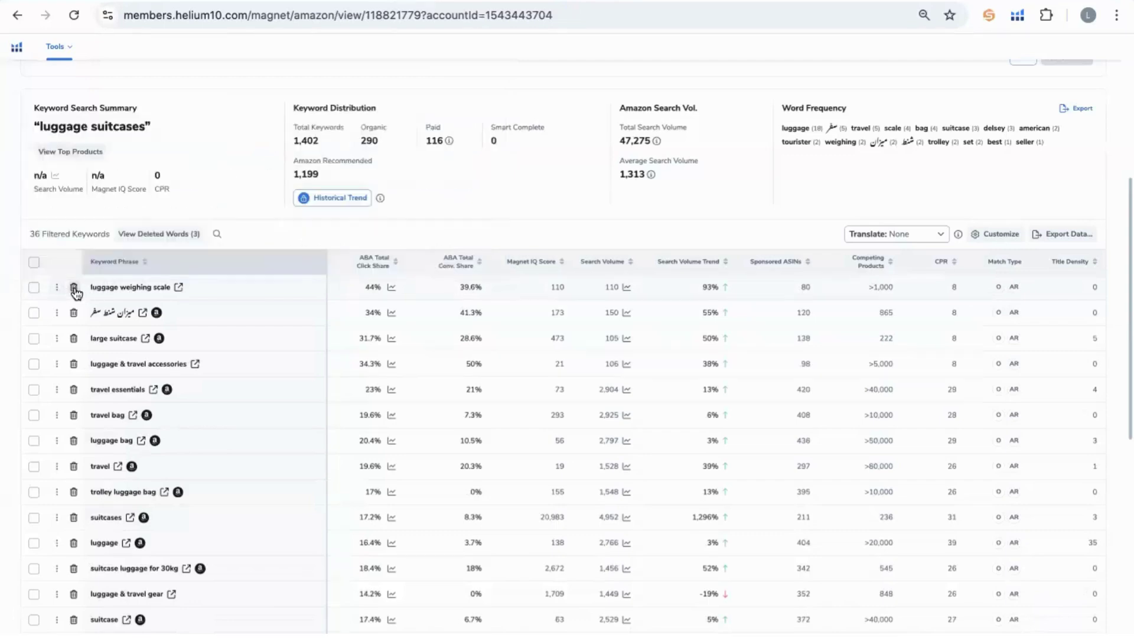
pyautogui.moveTo(126, 288)
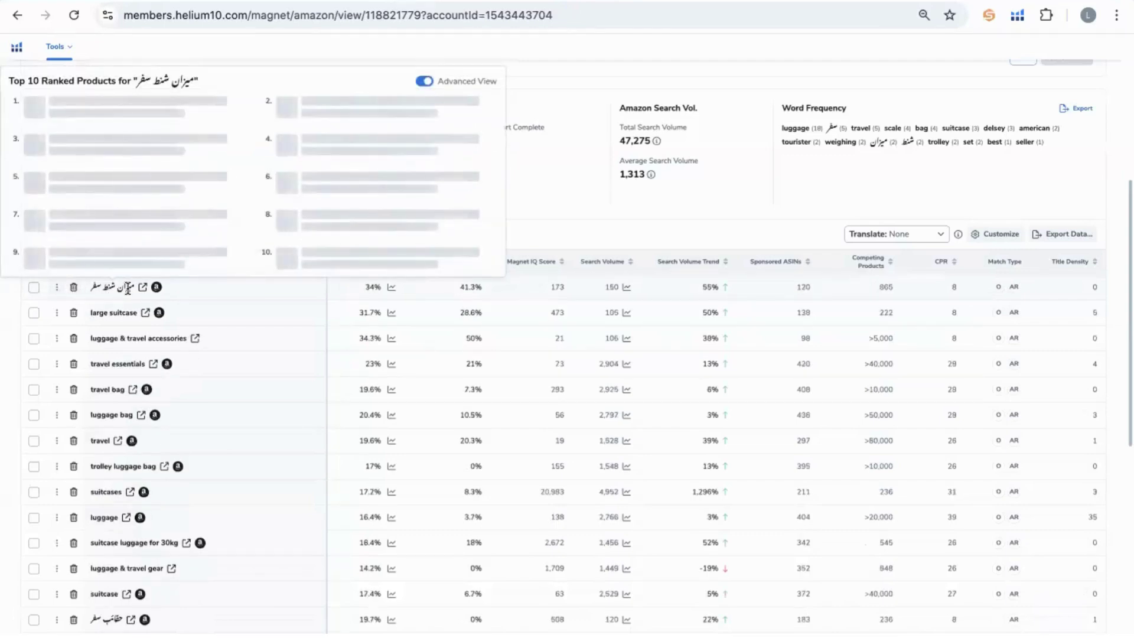
pyautogui.click(73, 288)
# Check the Amazon.ae results for 'large suitcase' and return to the keyword list.
pyautogui.moveTo(104, 287)
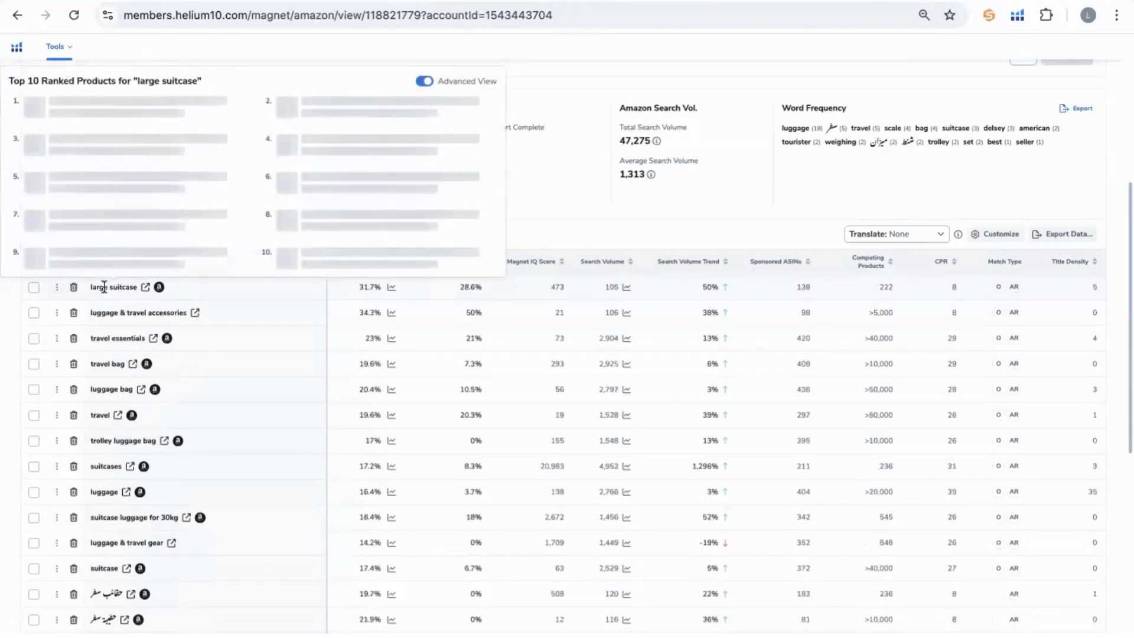
pyautogui.click(146, 287)
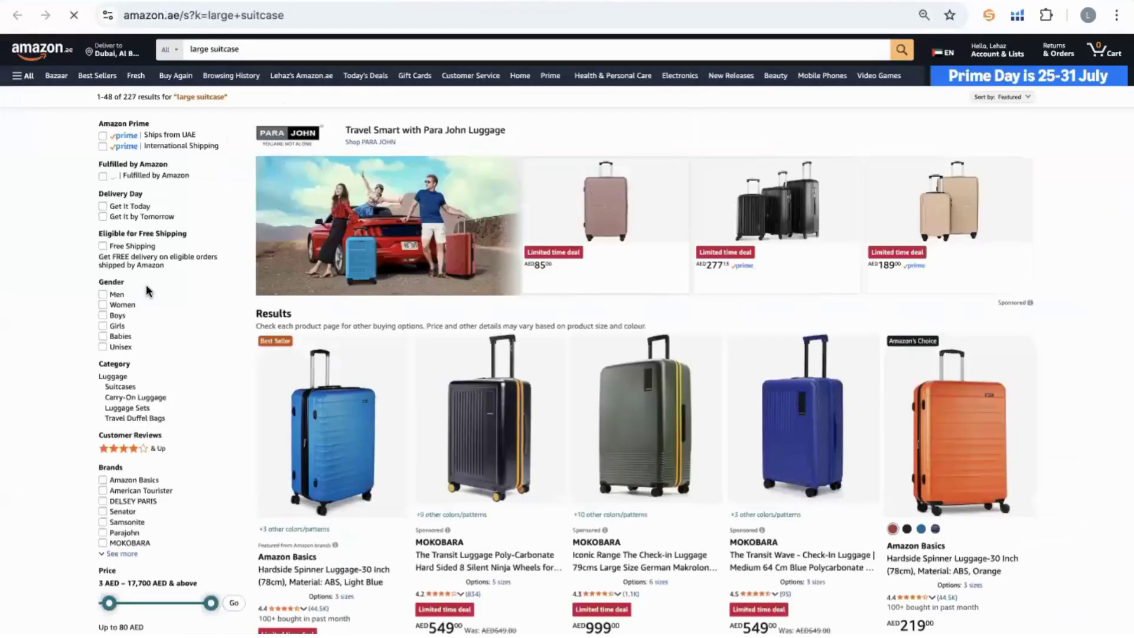
pyautogui.scroll(-3, 147, 285)
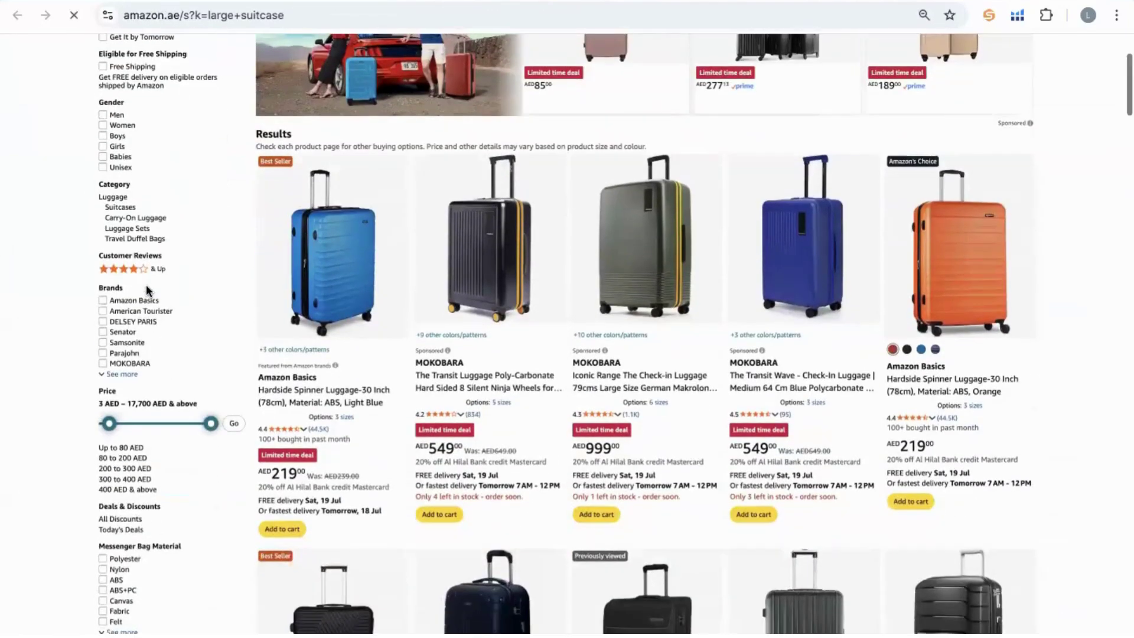
pyautogui.scroll(-3, 148, 290)
pyautogui.scroll(-5, 146, 285)
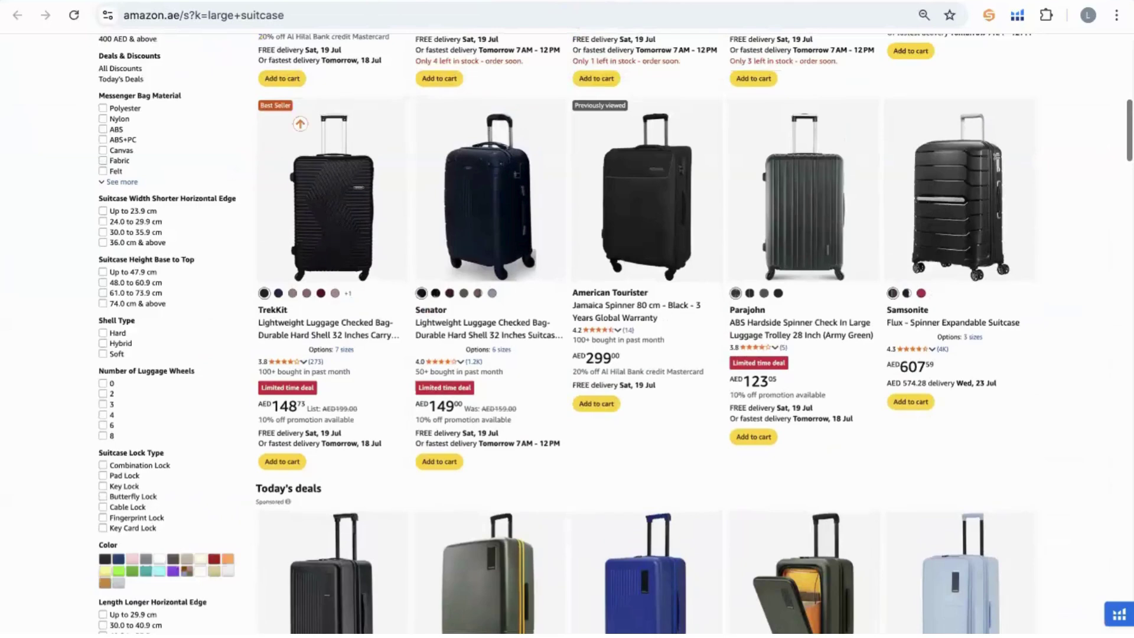
pyautogui.click(367, 1)
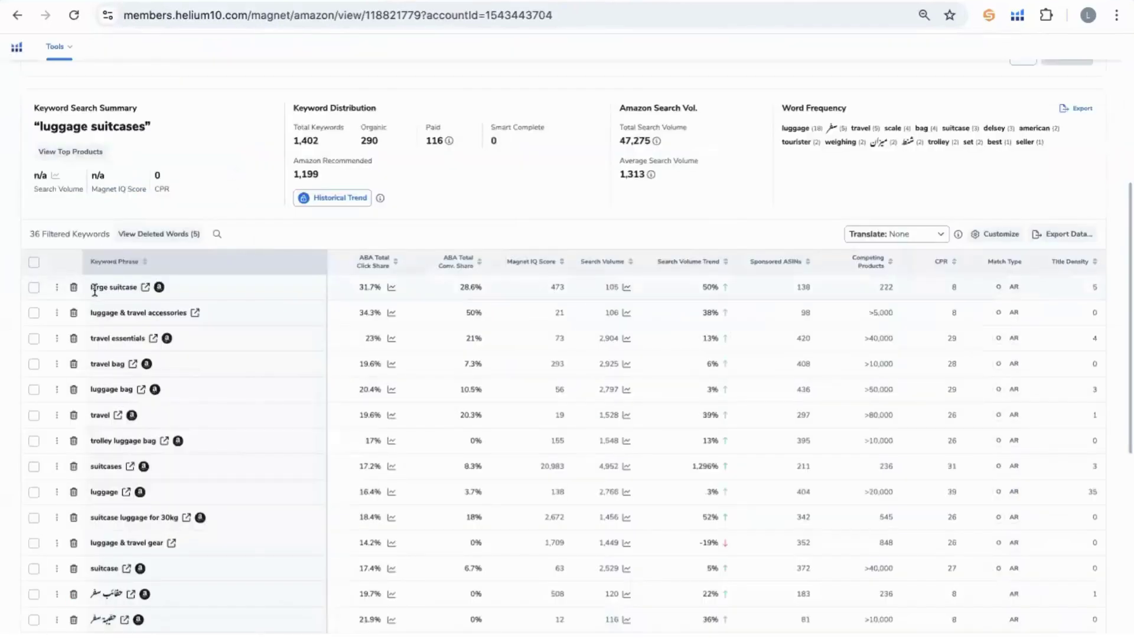
# Delete 'luggage & travel accessories' and 'travel essentials', and check 'travel bag' on Amazon.ae.
pyautogui.moveTo(96, 289)
pyautogui.doubleClick(117, 311)
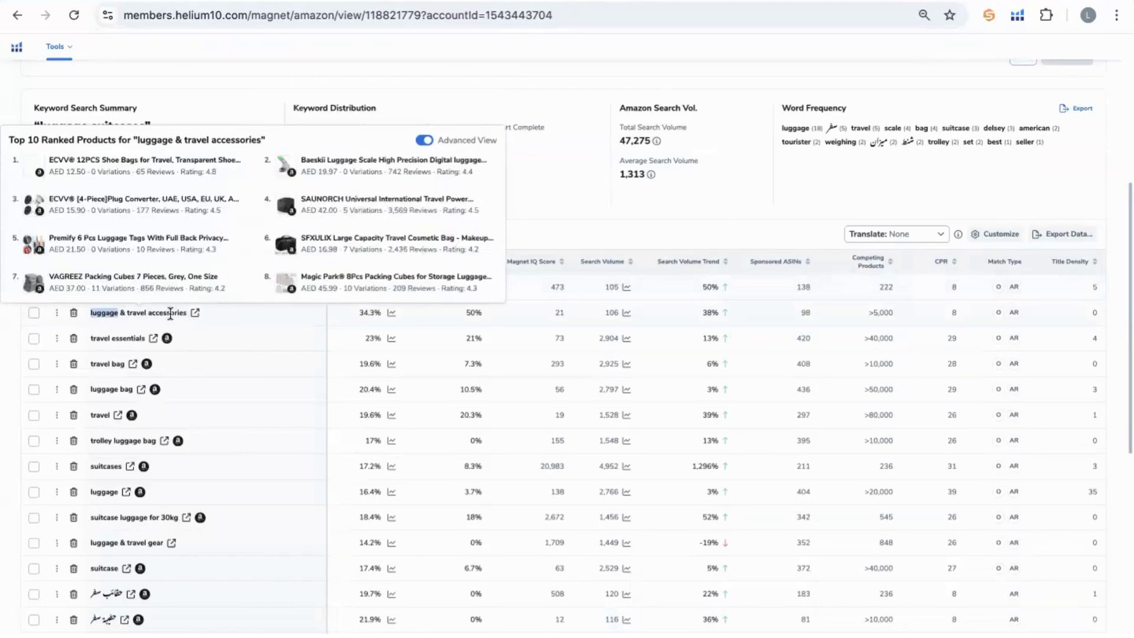
pyautogui.click(73, 313)
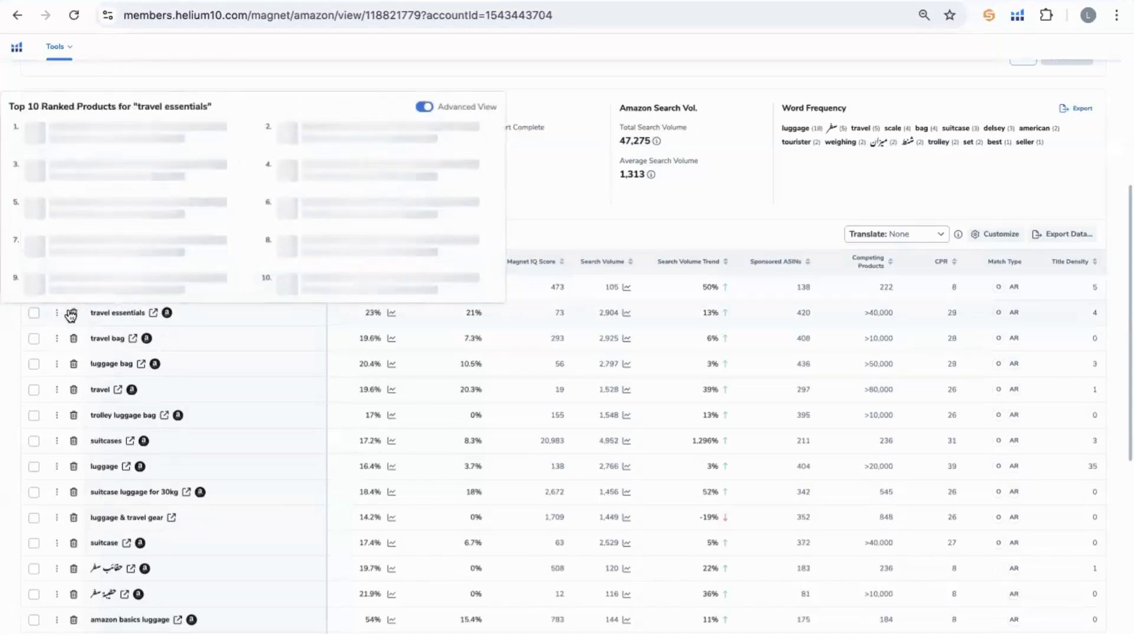
pyautogui.click(73, 313)
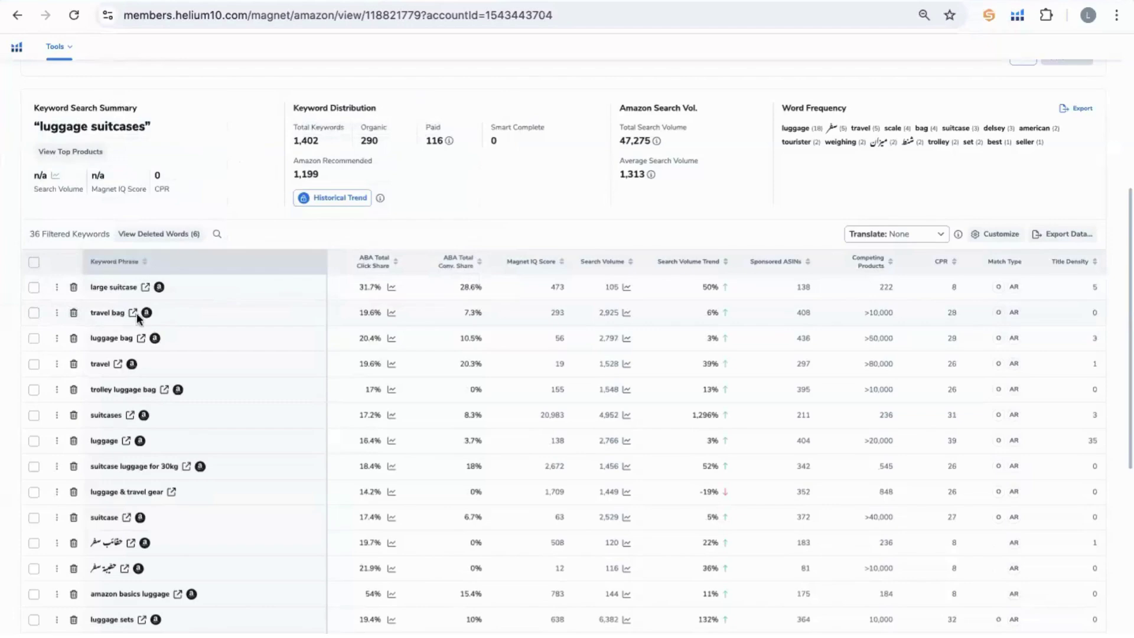
pyautogui.click(132, 312)
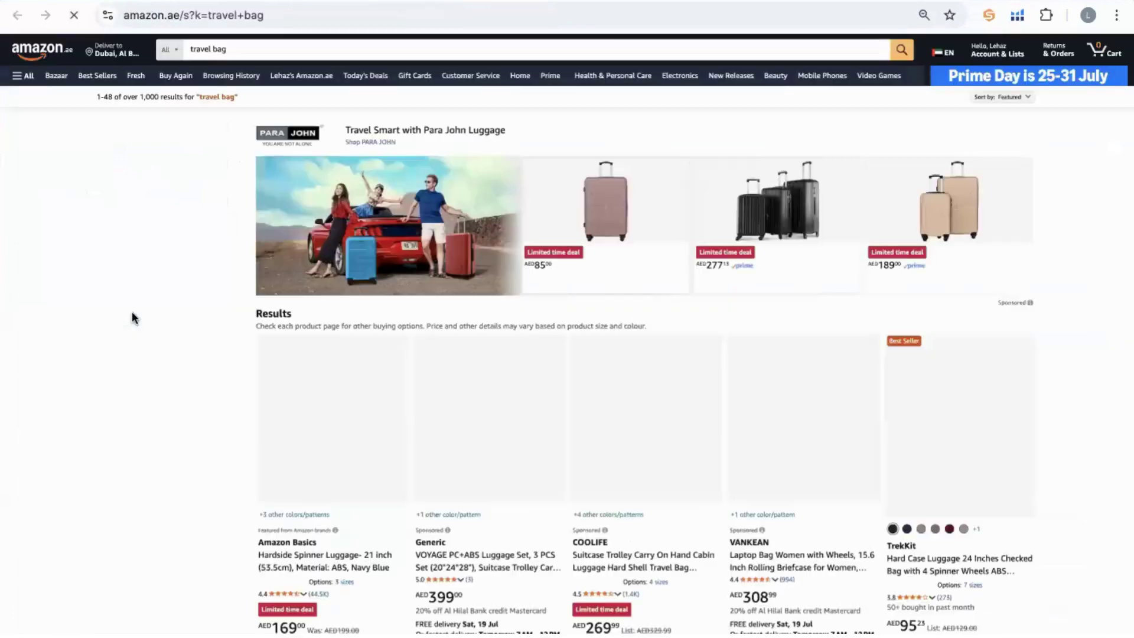
pyautogui.scroll(-2, 509, 442)
pyautogui.scroll(-1, 509, 442)
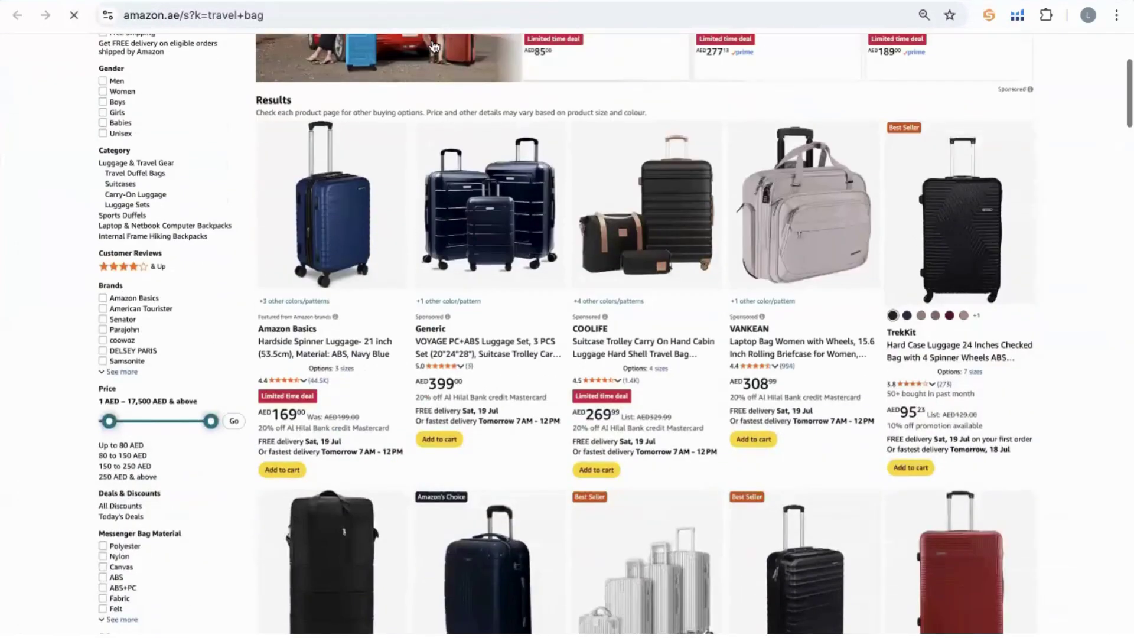
pyautogui.click(399, 1)
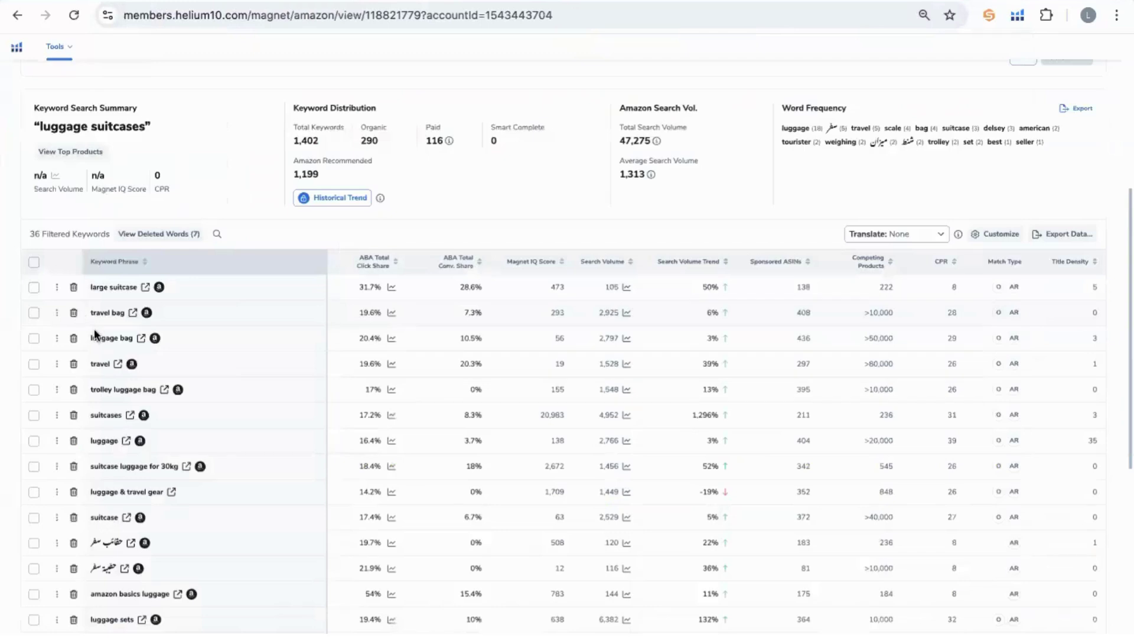
# Delete the 'travel' keyword and check the Amazon.ae results for 'trolley luggage bag'.
pyautogui.moveTo(111, 337)
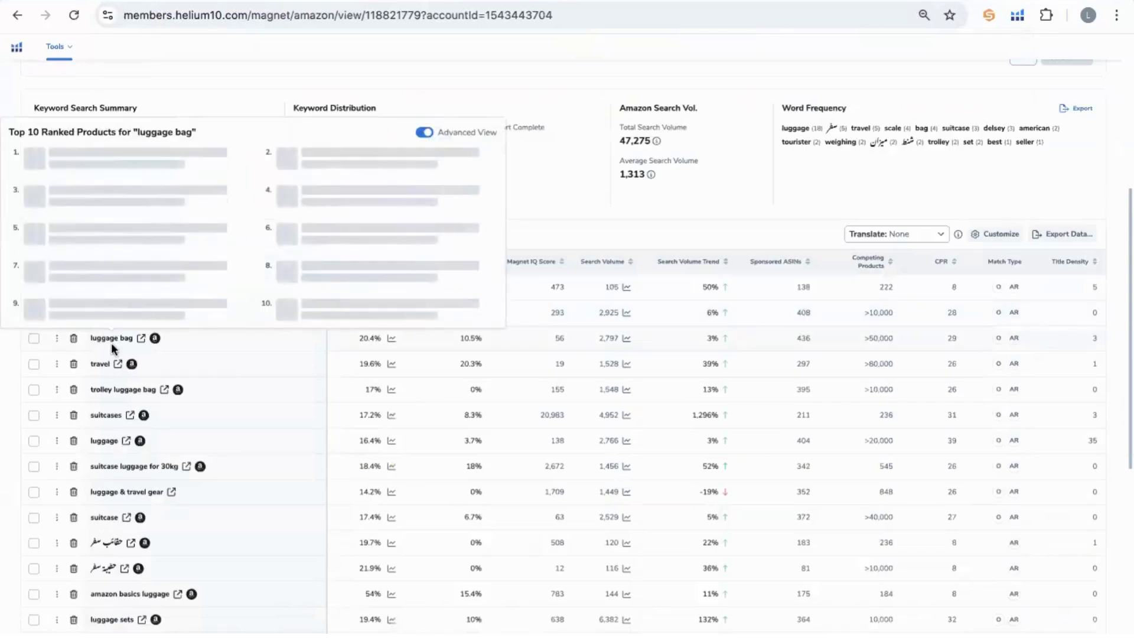
pyautogui.click(74, 366)
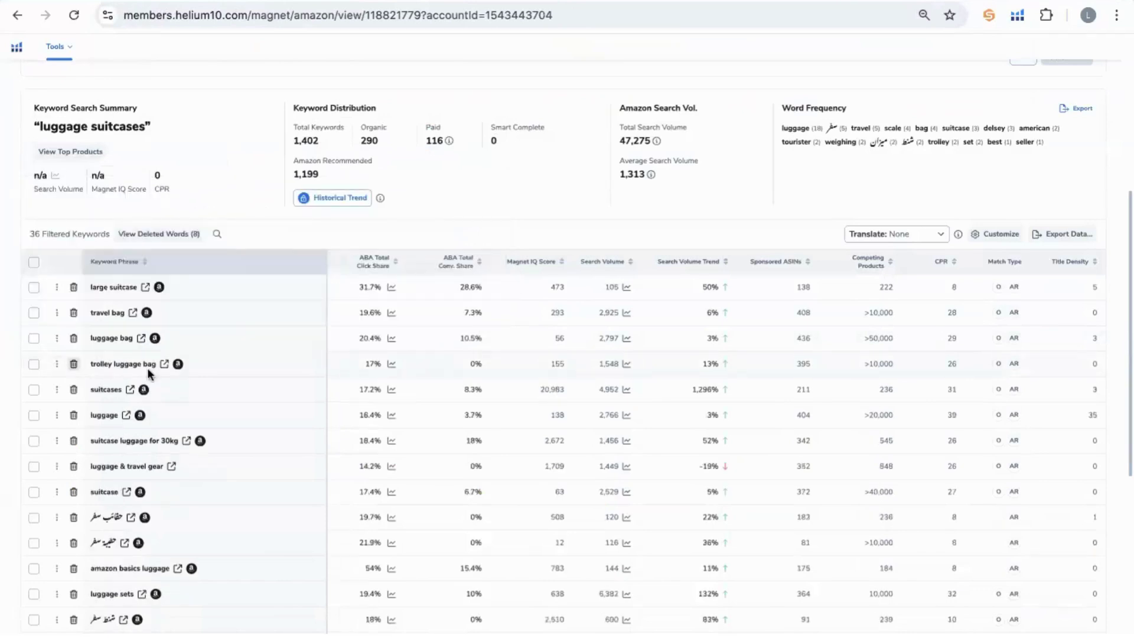
pyautogui.click(164, 364)
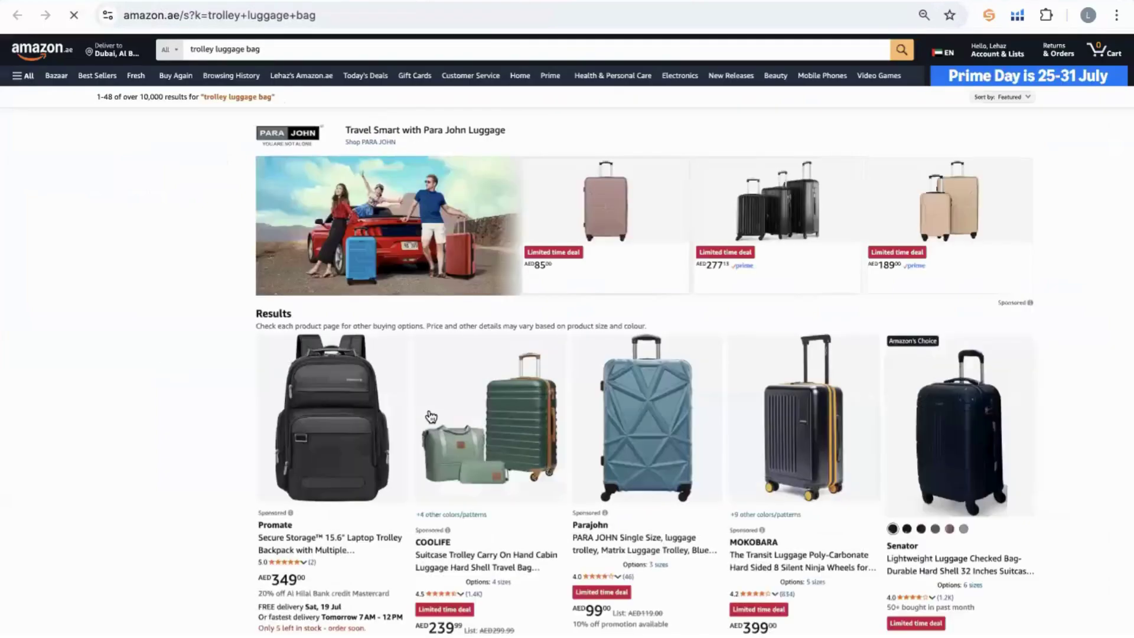
pyautogui.scroll(-2, 428, 415)
pyautogui.hotkey('ctrl', 'w')
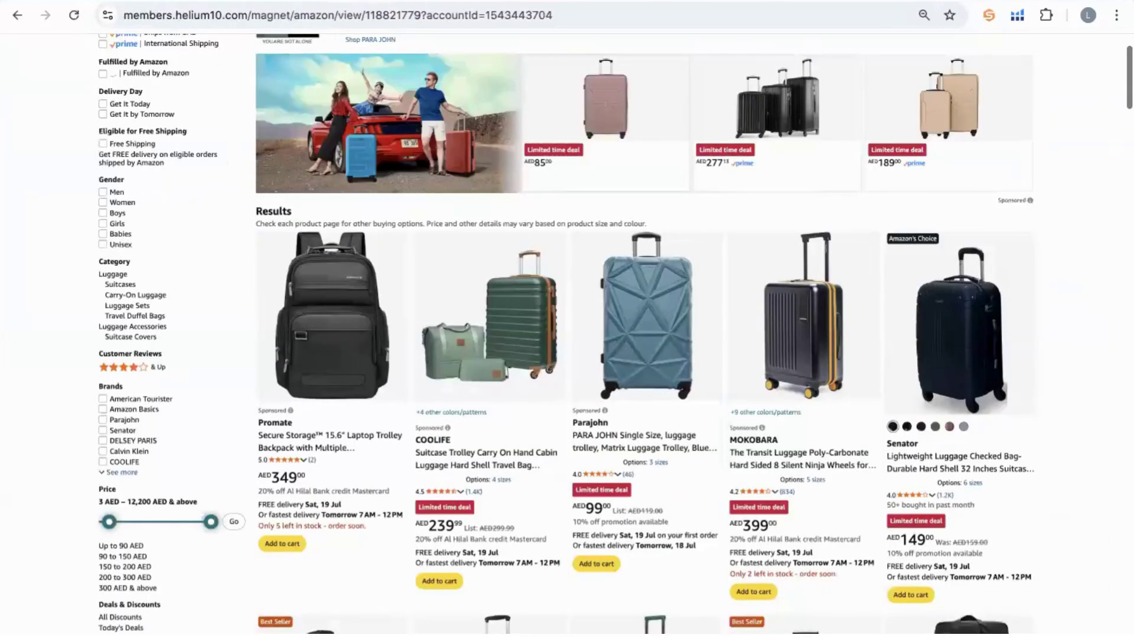
# Sort the keywords by Competing Products and select the luggage bag figure.
pyautogui.scroll(-1, 214, 299)
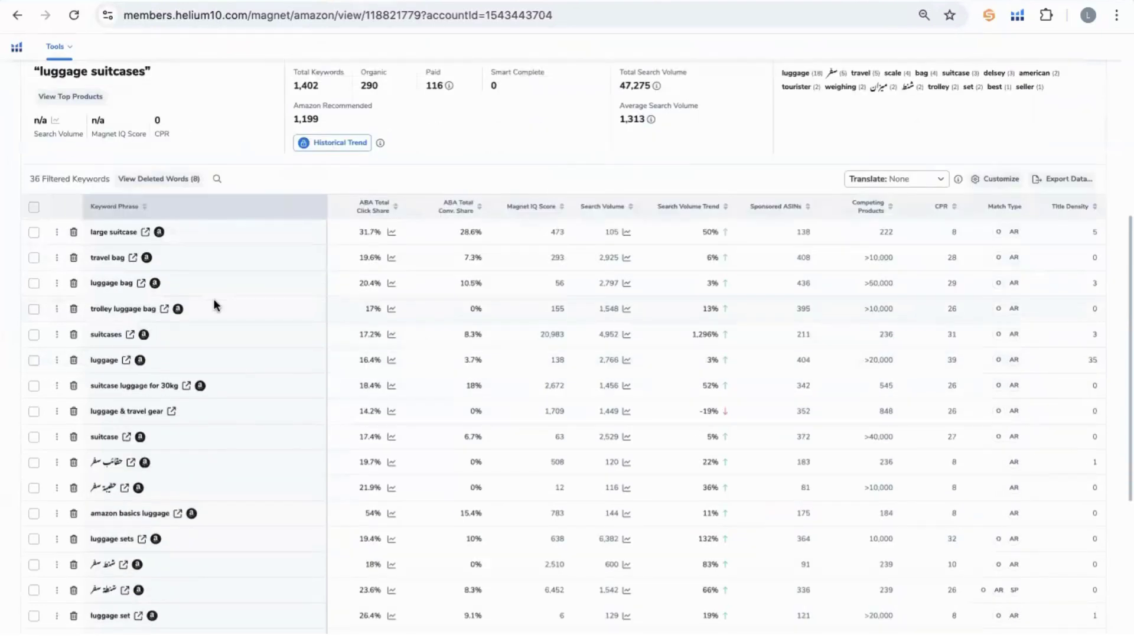
pyautogui.click(872, 216)
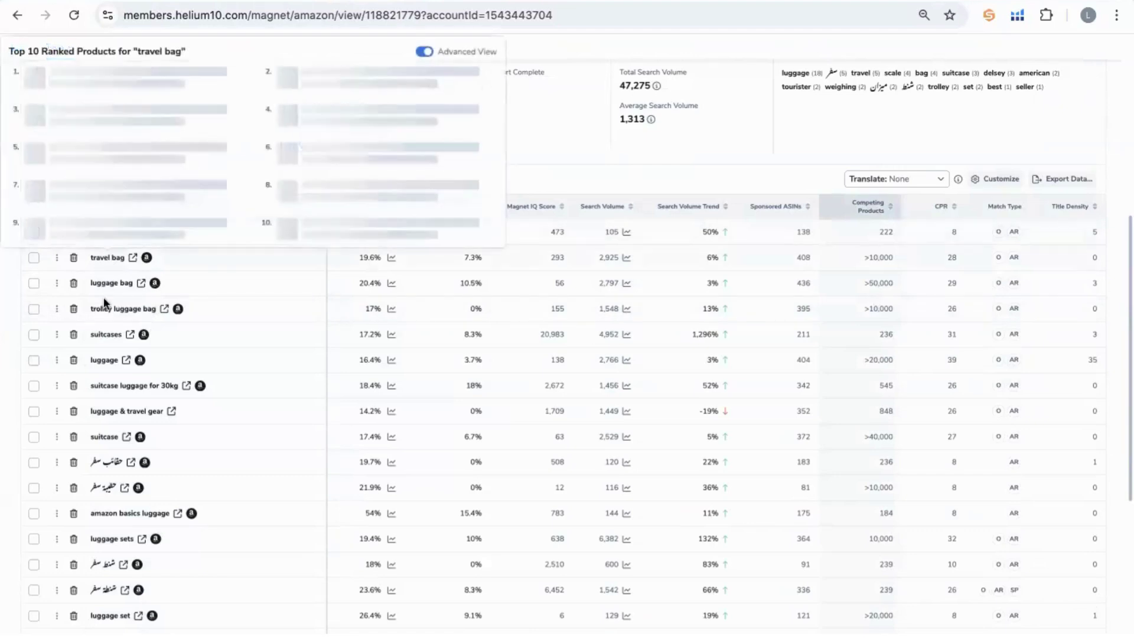
pyautogui.doubleClick(883, 279)
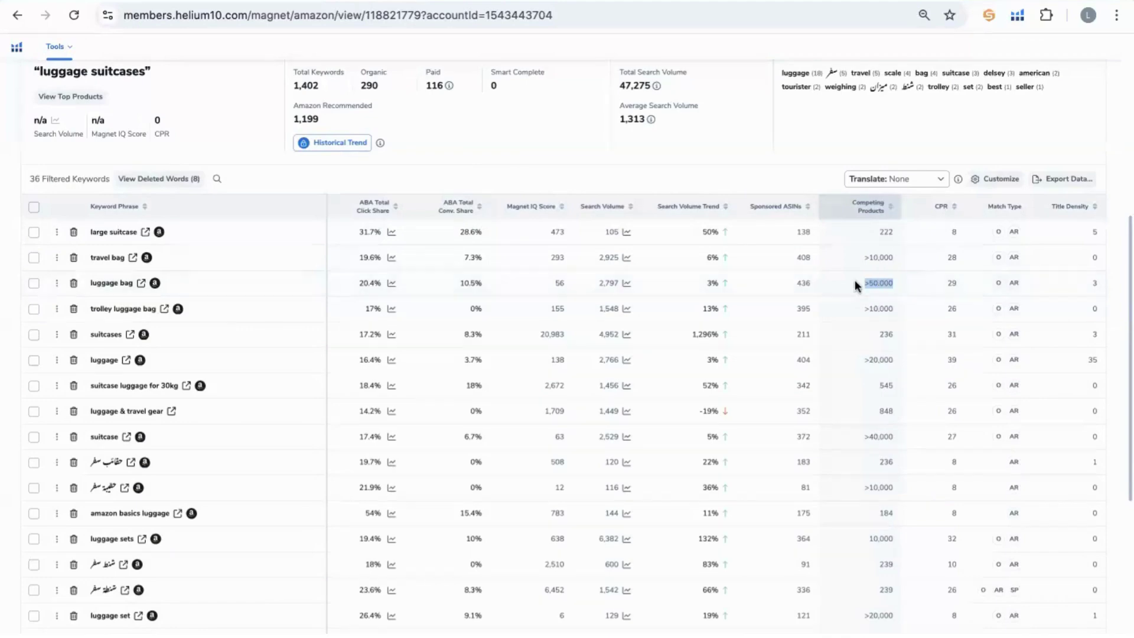
# Preview top products for several keywords and check 'suitcases' results on Amazon.ae.
pyautogui.moveTo(101, 282)
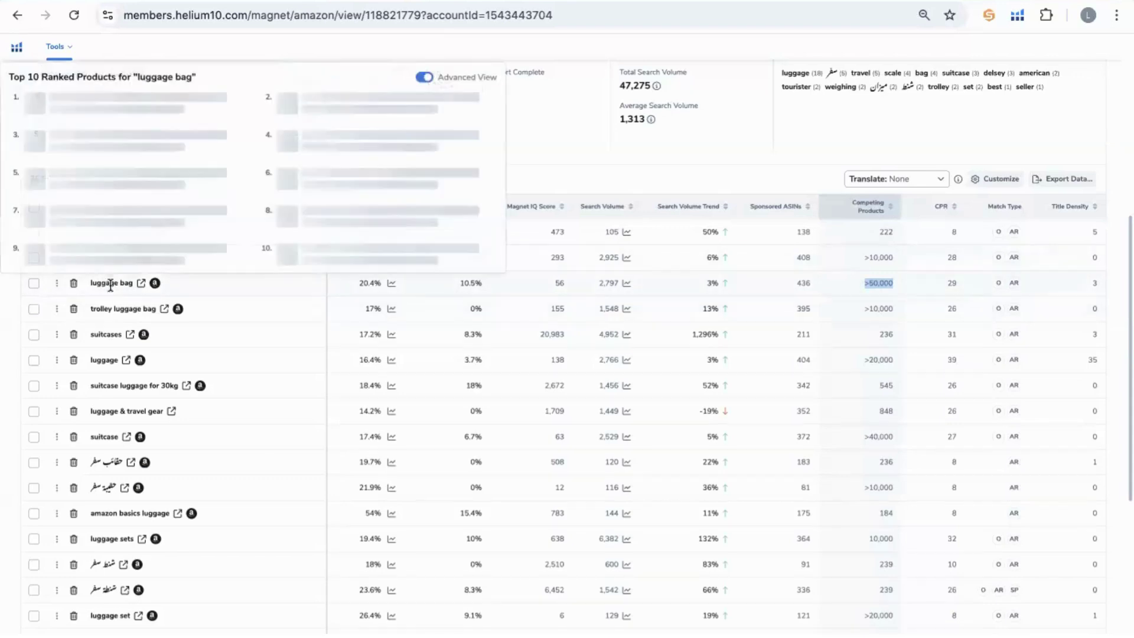
pyautogui.moveTo(116, 309)
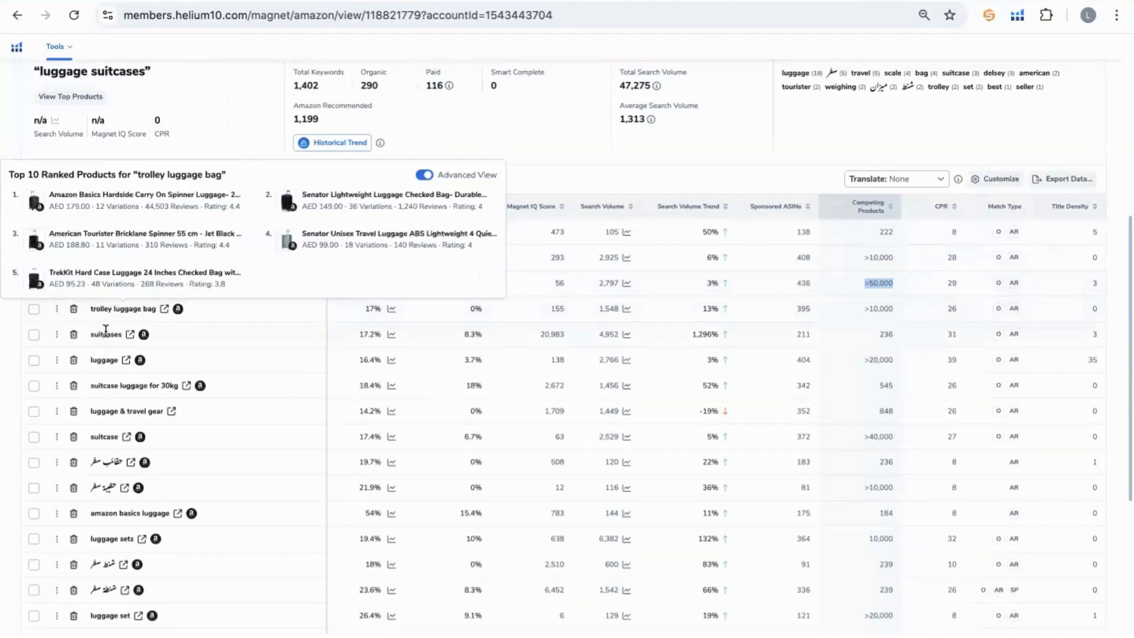
pyautogui.moveTo(107, 330)
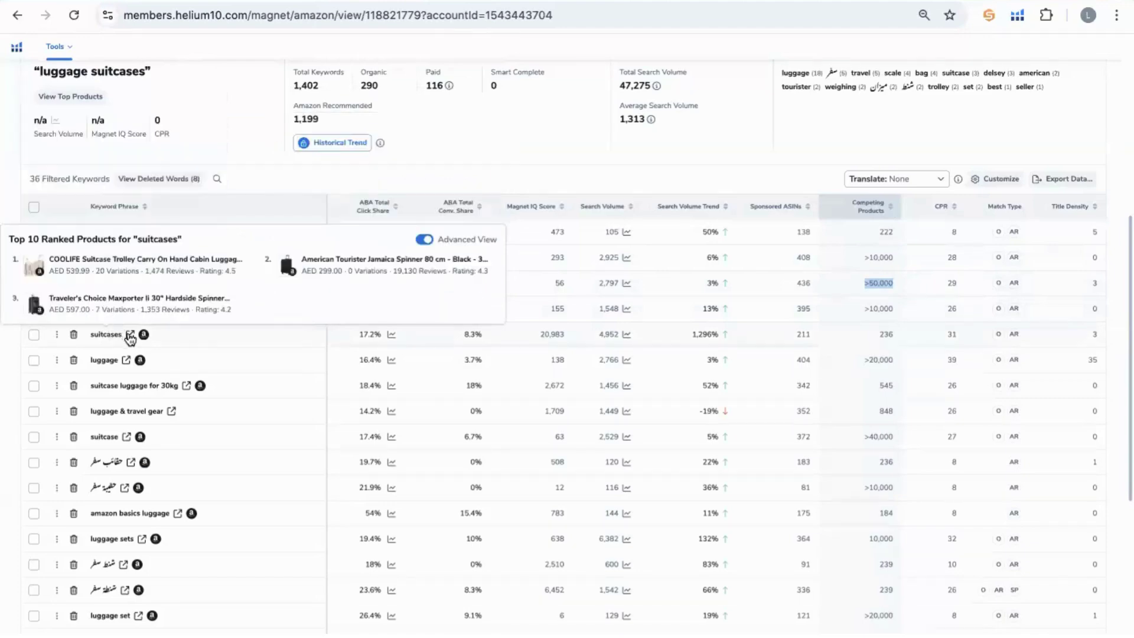
pyautogui.click(131, 334)
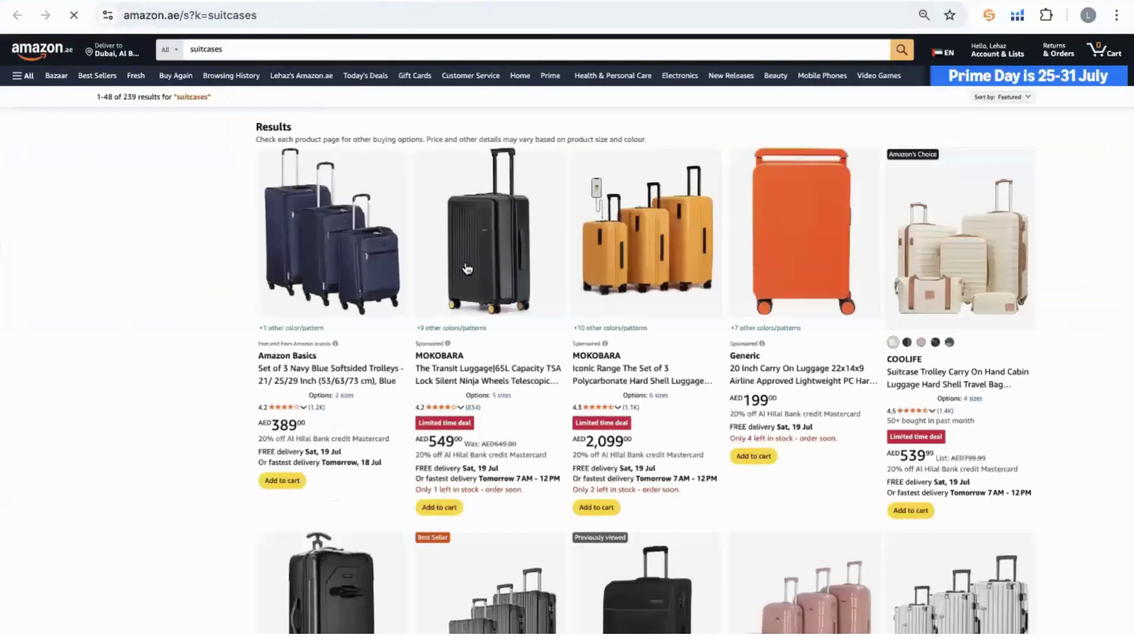
pyautogui.hotkey('ctrl', 'w')
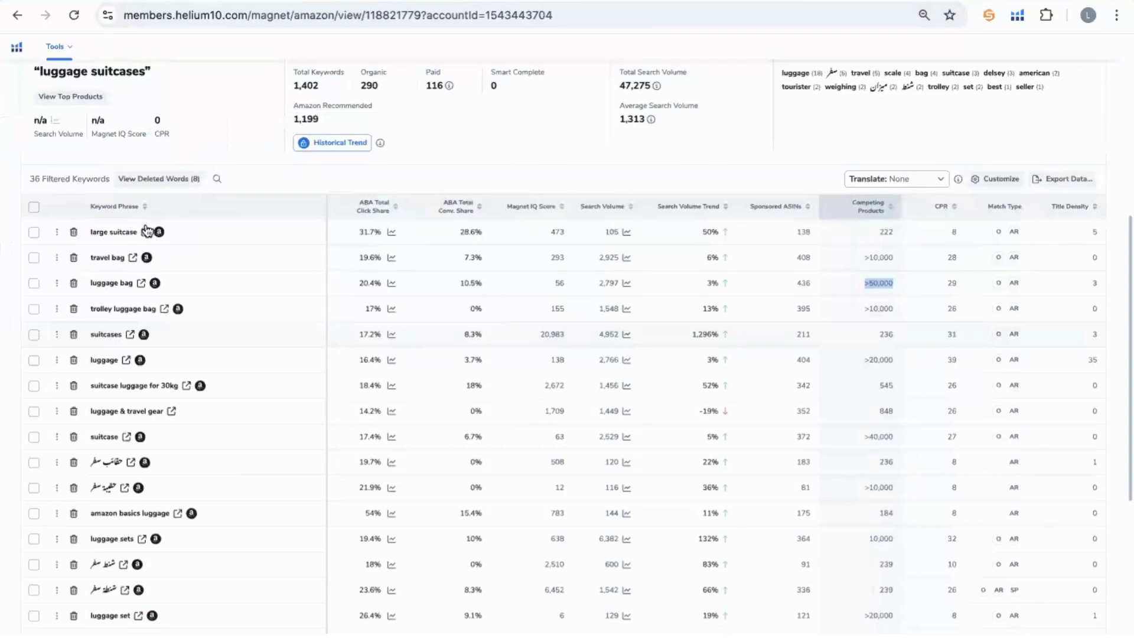
# Note the 1,456 search volume and delete the 'suitcase luggage for 30kg' keyword.
pyautogui.moveTo(99, 361)
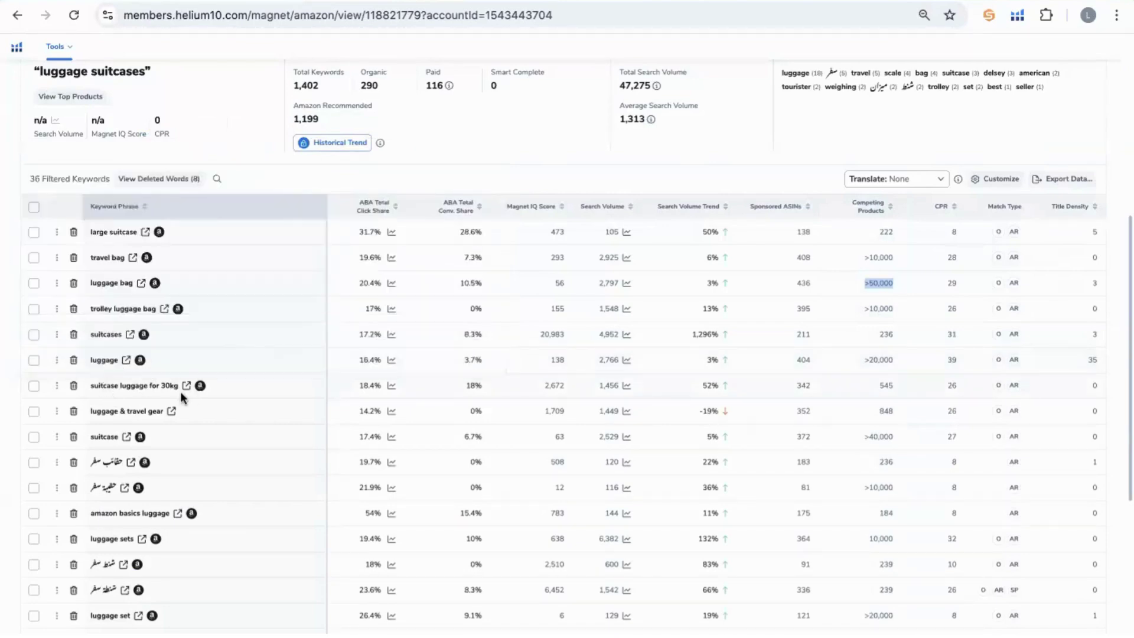
pyautogui.doubleClick(609, 384)
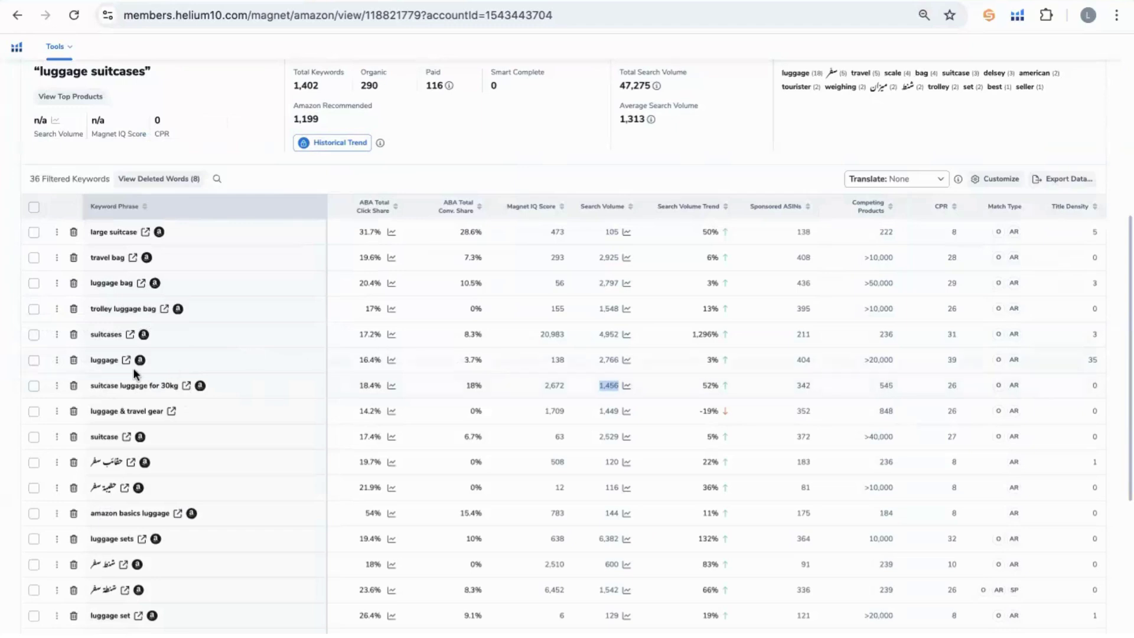
pyautogui.moveTo(112, 382)
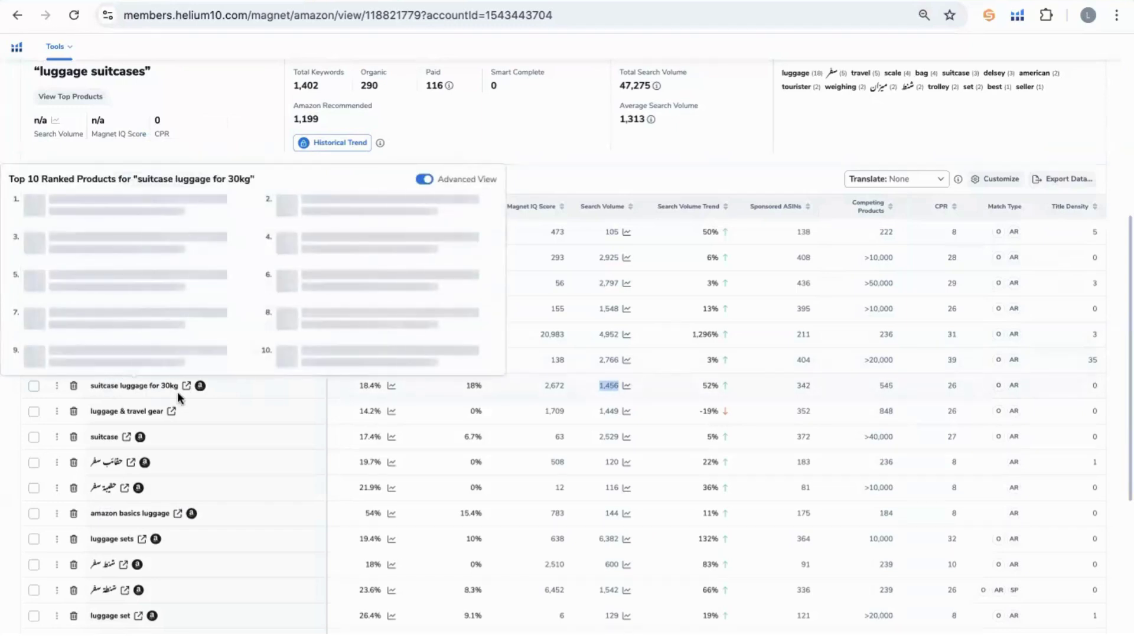
pyautogui.tripleClick(126, 385)
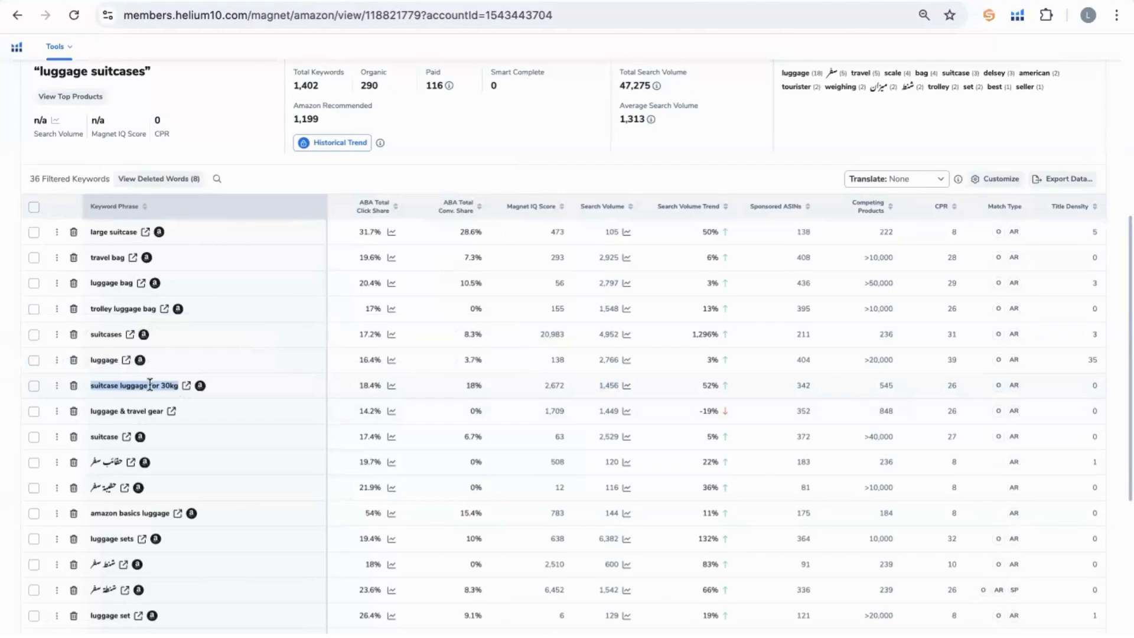
pyautogui.click(74, 386)
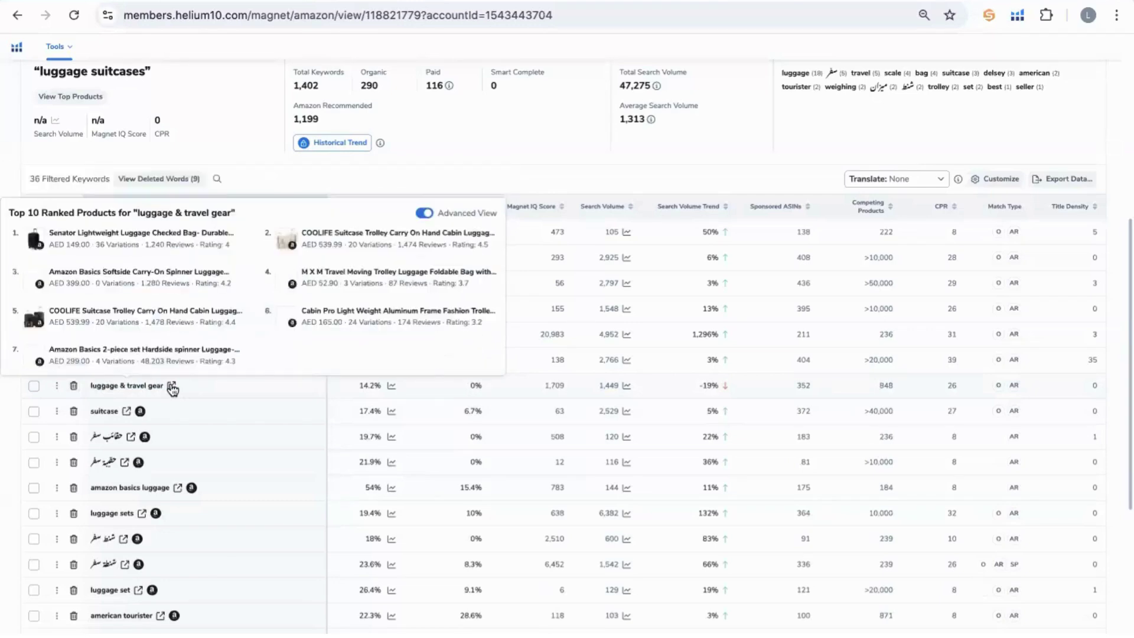
# Check the Amazon.ae results for 'luggage & travel gear' and return to the list.
pyautogui.click(171, 386)
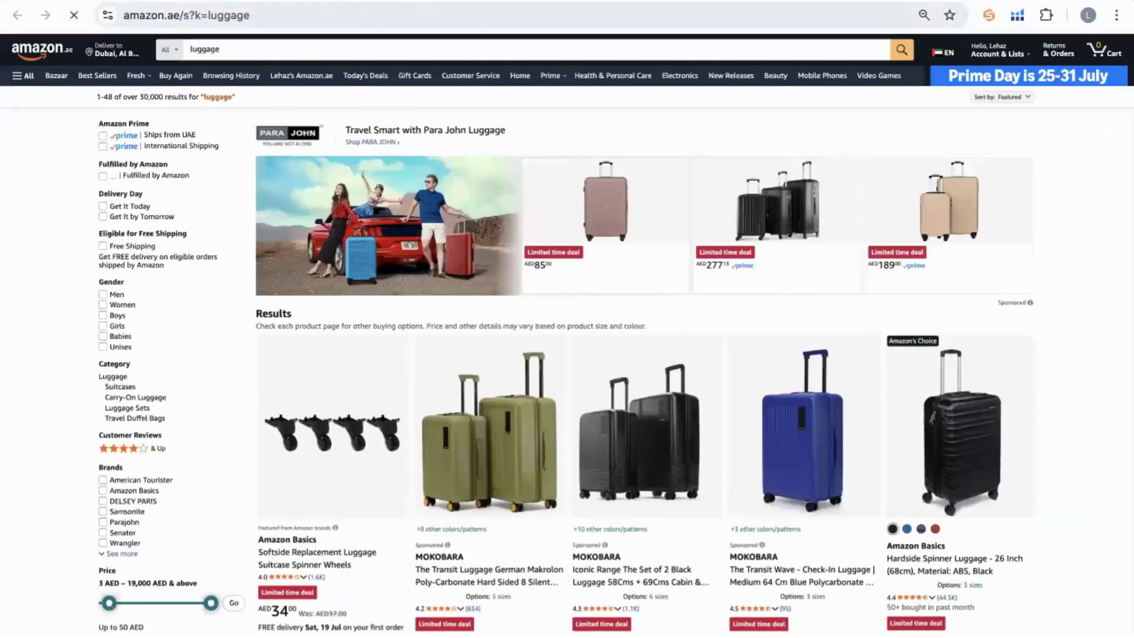
pyautogui.hotkey('ctrl', 'w')
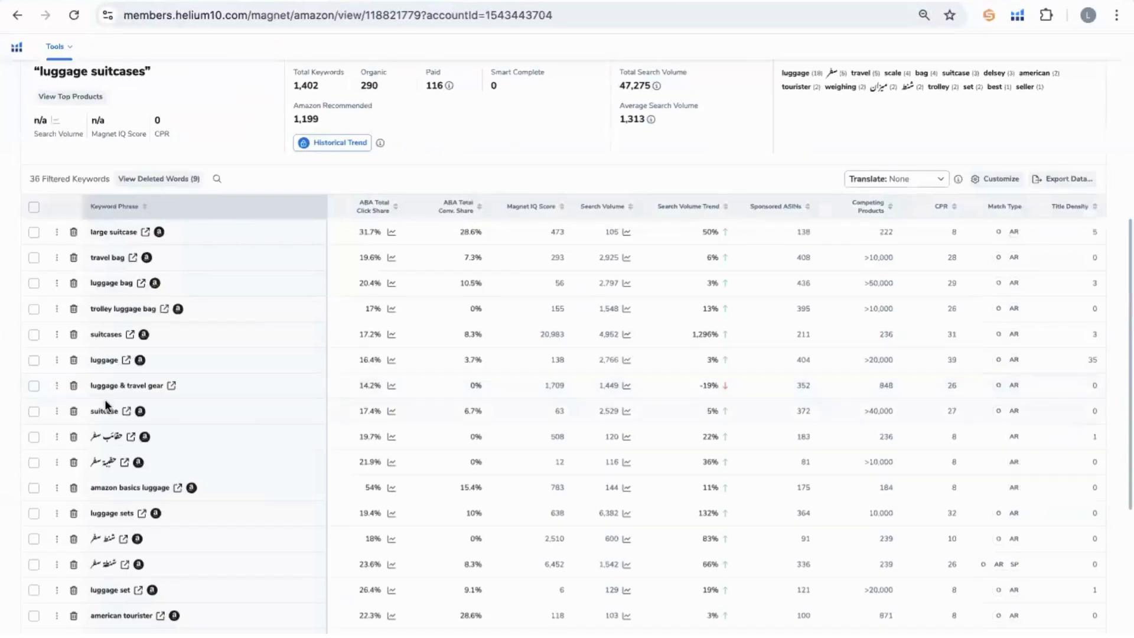
pyautogui.scroll(-1, 93, 355)
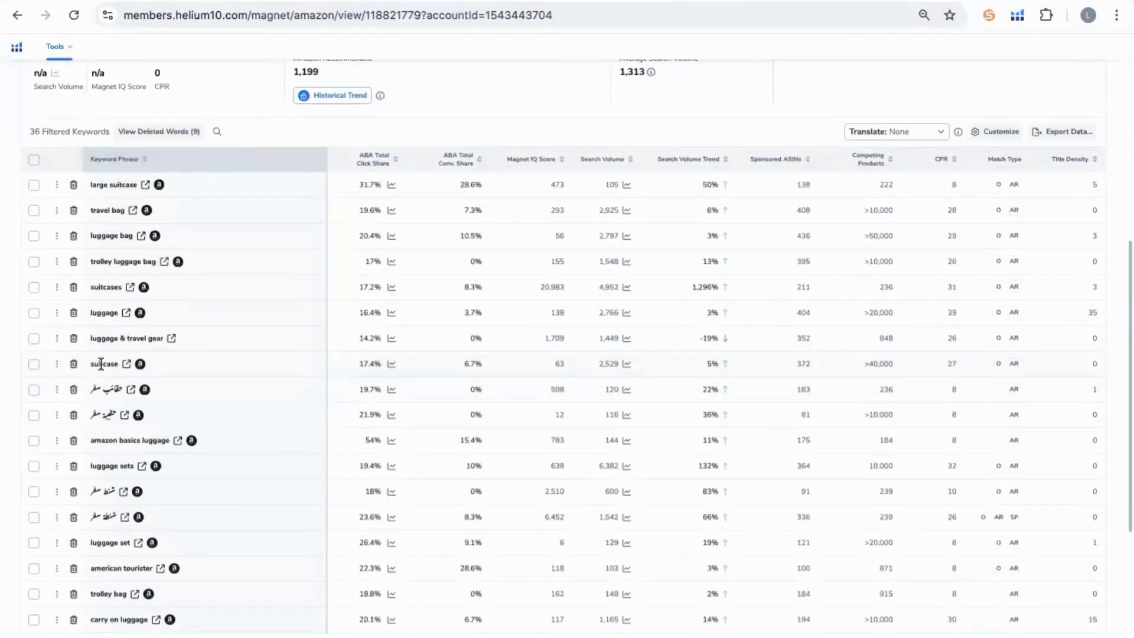
# Preview the top products for the keyword 'suitcase'.
pyautogui.click(101, 363)
pyautogui.doubleClick(101, 363)
pyautogui.moveTo(99, 387)
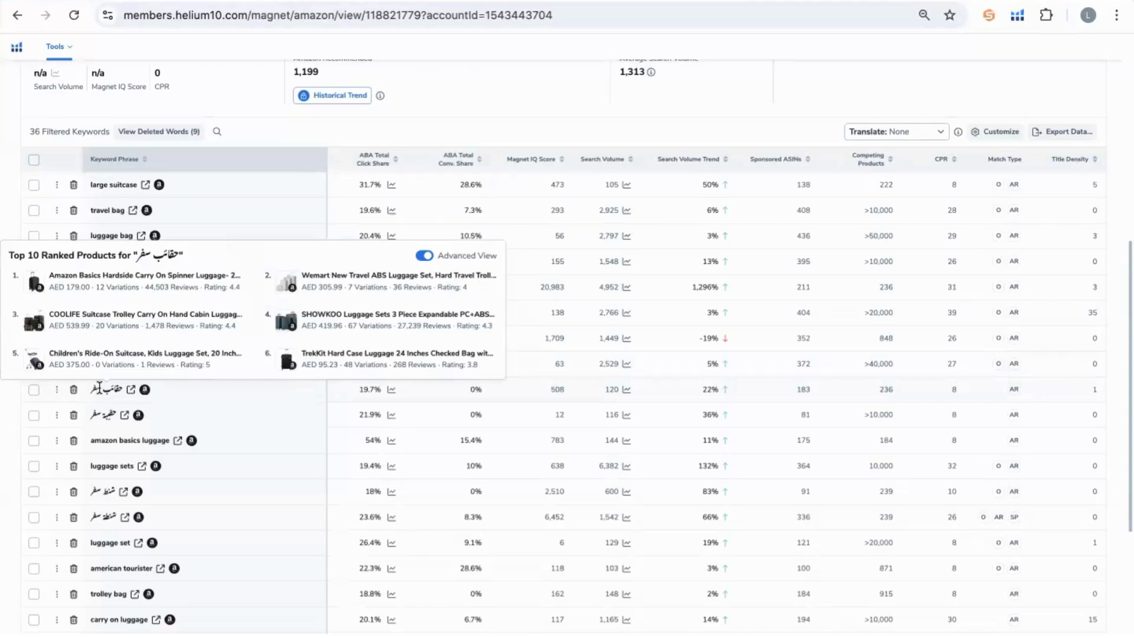
pyautogui.moveTo(99, 411)
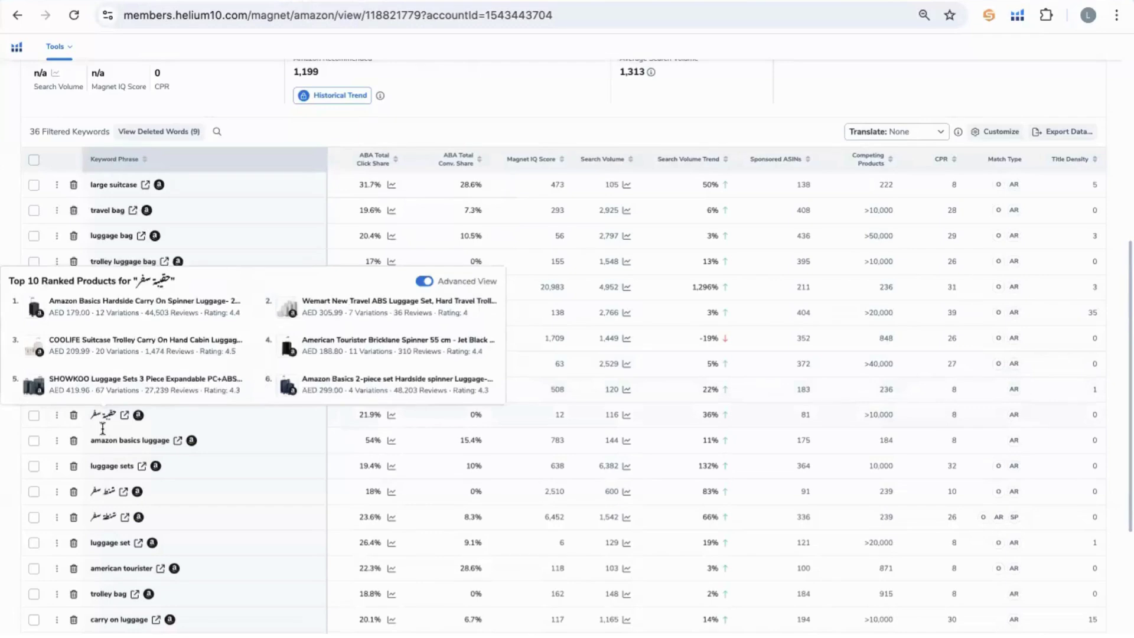
# Delete amazon basics luggage, luggage sets, american tourister, trolley bag, rimowa, delsey, suitcase and Arabic rows.
pyautogui.click(73, 440)
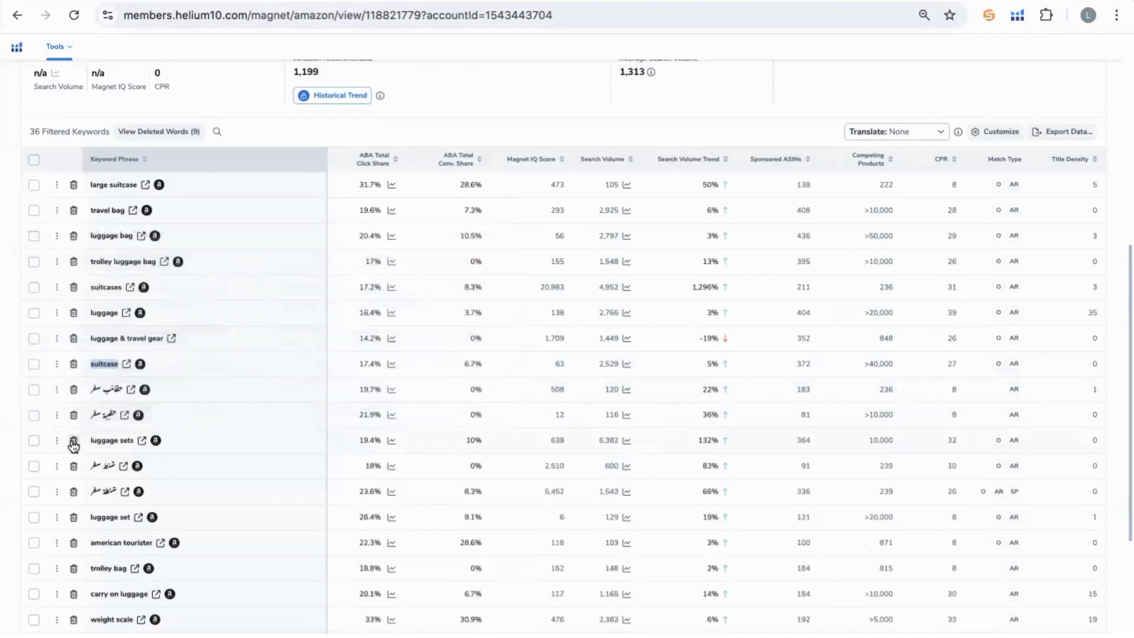
pyautogui.click(74, 440)
pyautogui.click(73, 441)
pyautogui.click(73, 441)
pyautogui.click(73, 441)
pyautogui.click(73, 441)
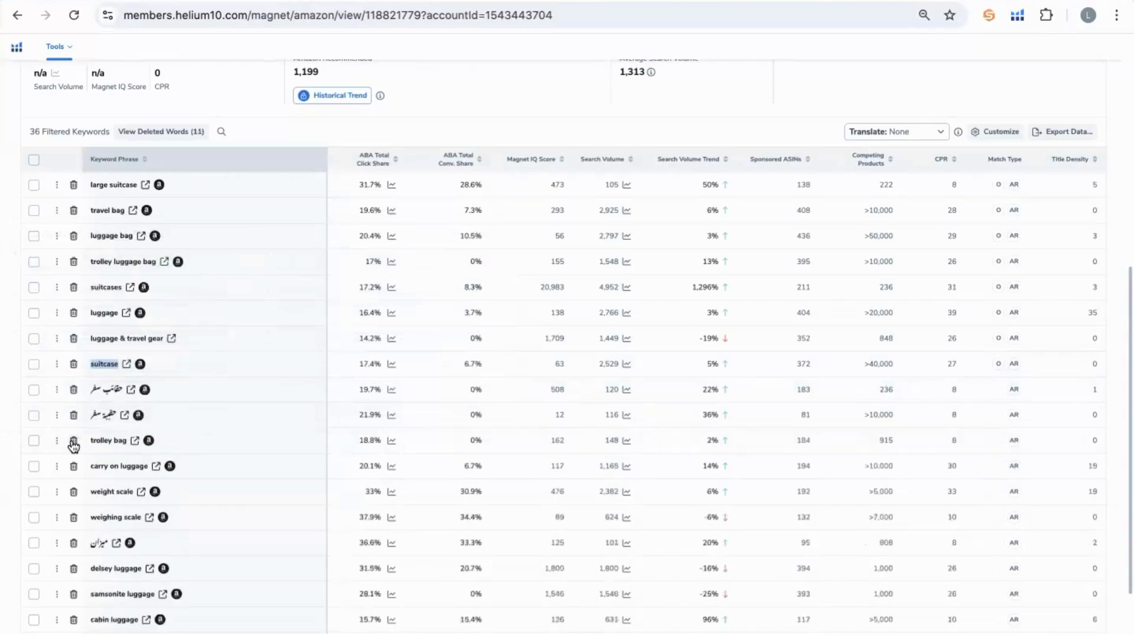
pyautogui.click(73, 441)
pyautogui.click(74, 440)
pyautogui.click(73, 441)
pyautogui.click(74, 440)
pyautogui.click(73, 440)
pyautogui.click(73, 443)
pyautogui.click(73, 444)
pyautogui.click(73, 445)
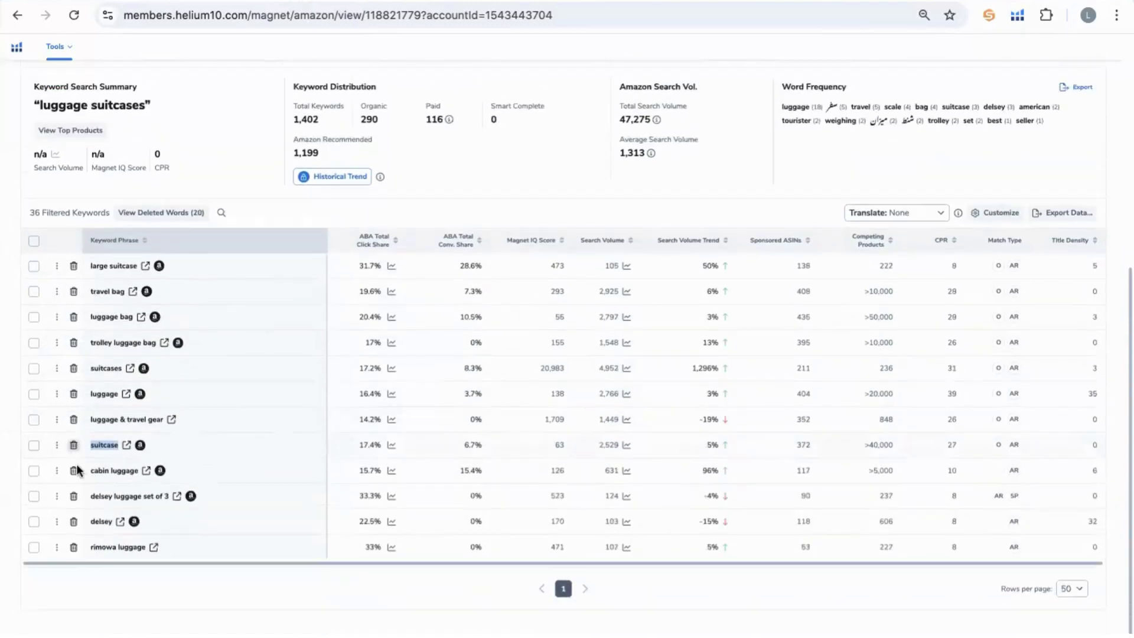
pyautogui.click(74, 544)
pyautogui.click(74, 543)
pyautogui.click(75, 544)
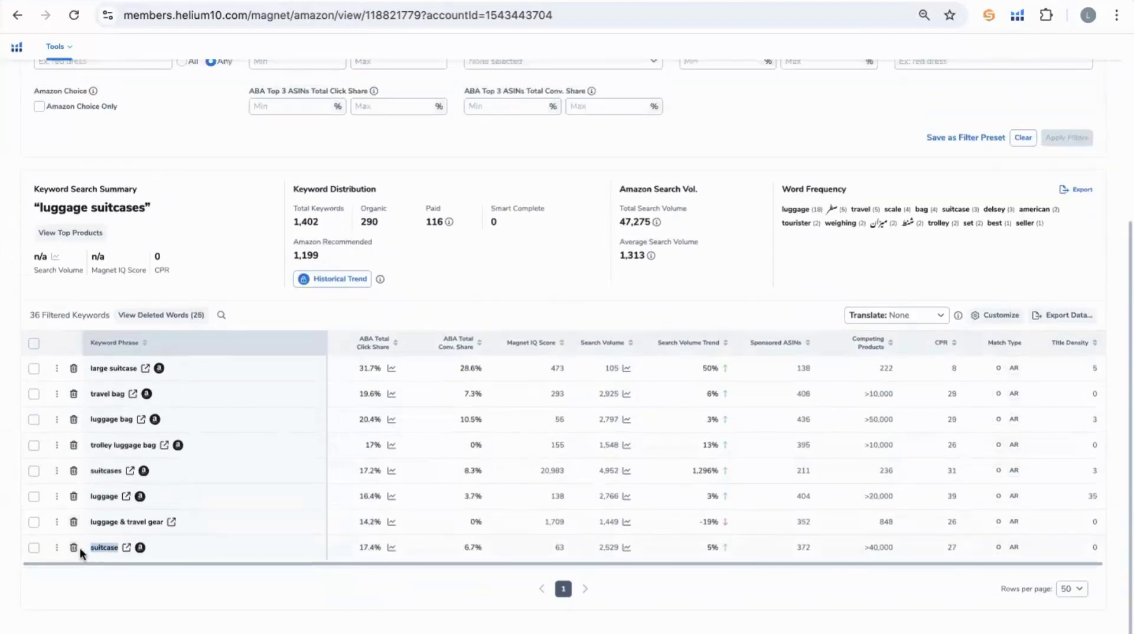
pyautogui.click(75, 550)
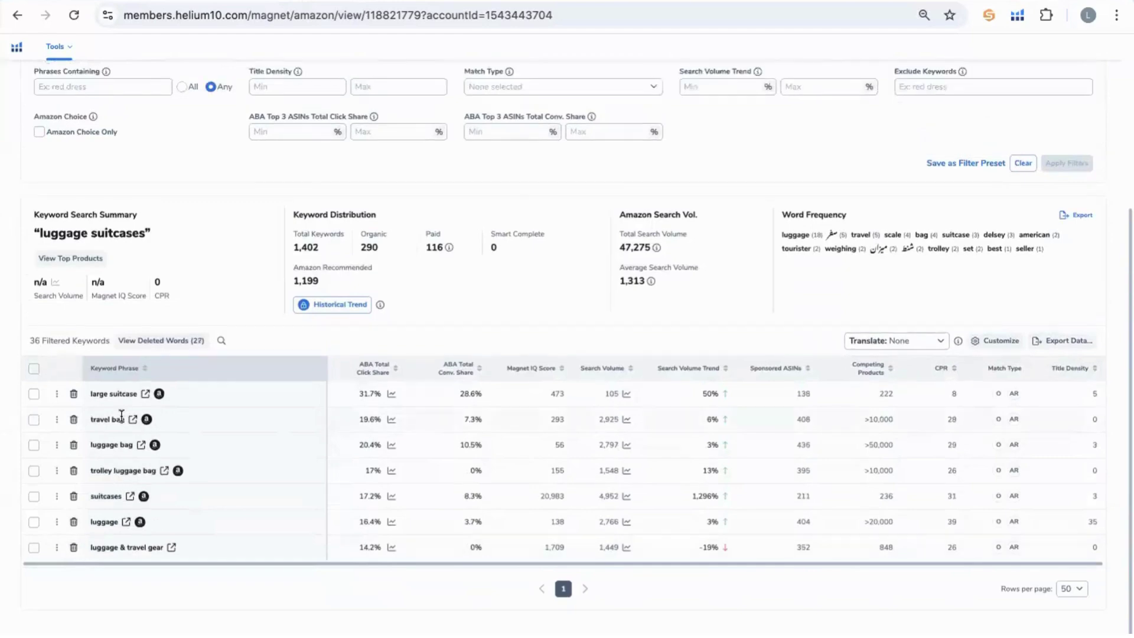
# Sort the remaining 9 keywords by search volume, highest first.
pyautogui.moveTo(122, 417)
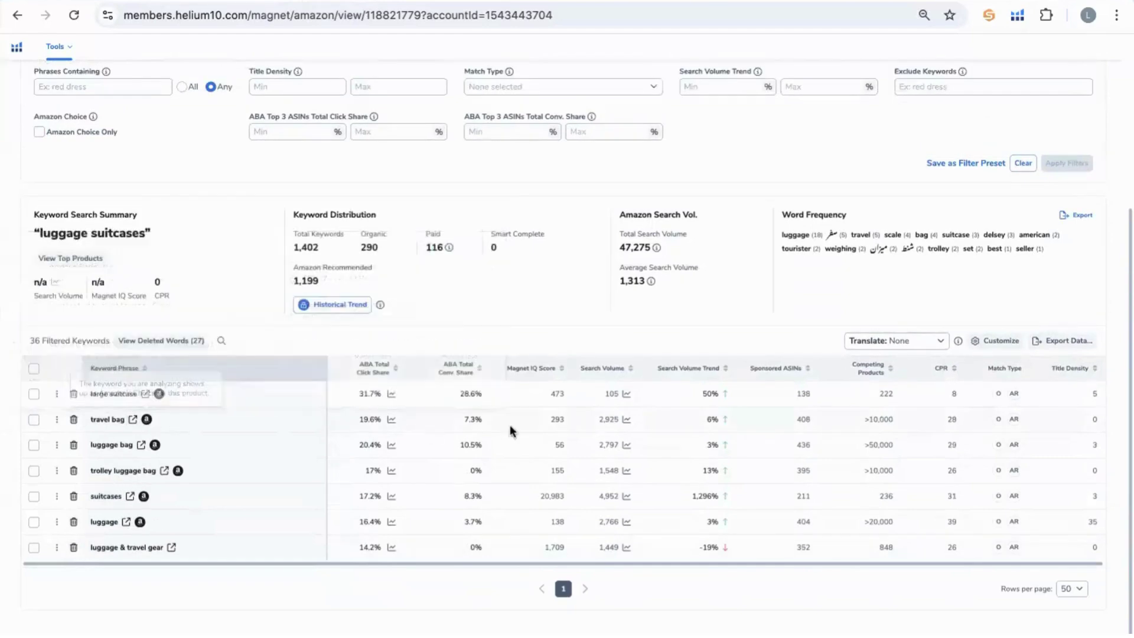
pyautogui.click(615, 367)
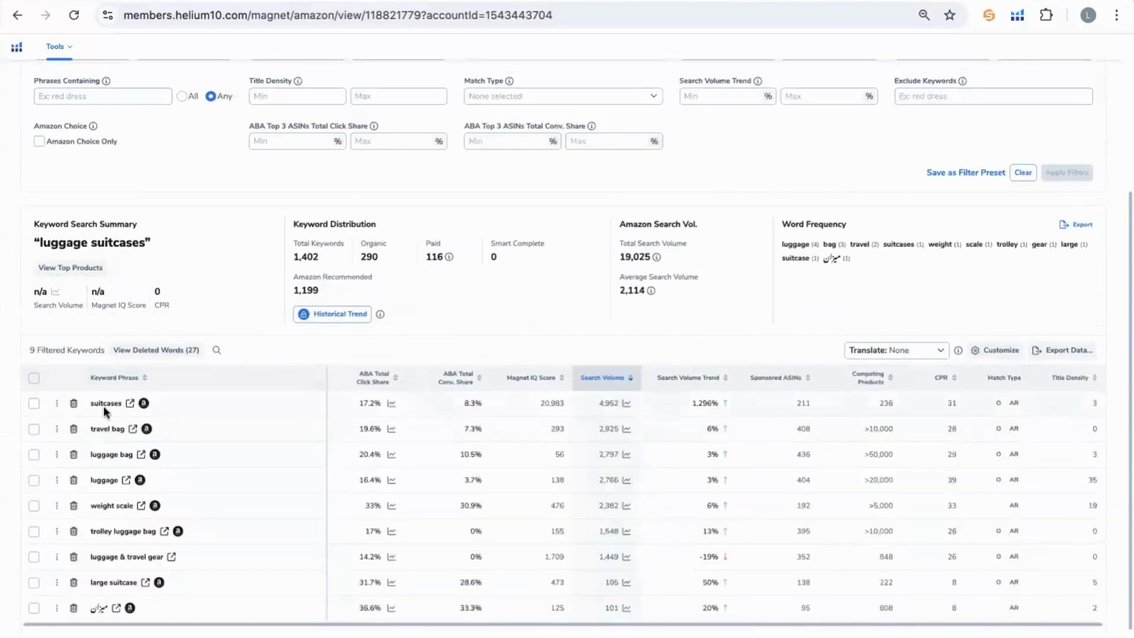
pyautogui.scroll(-1, 319, 400)
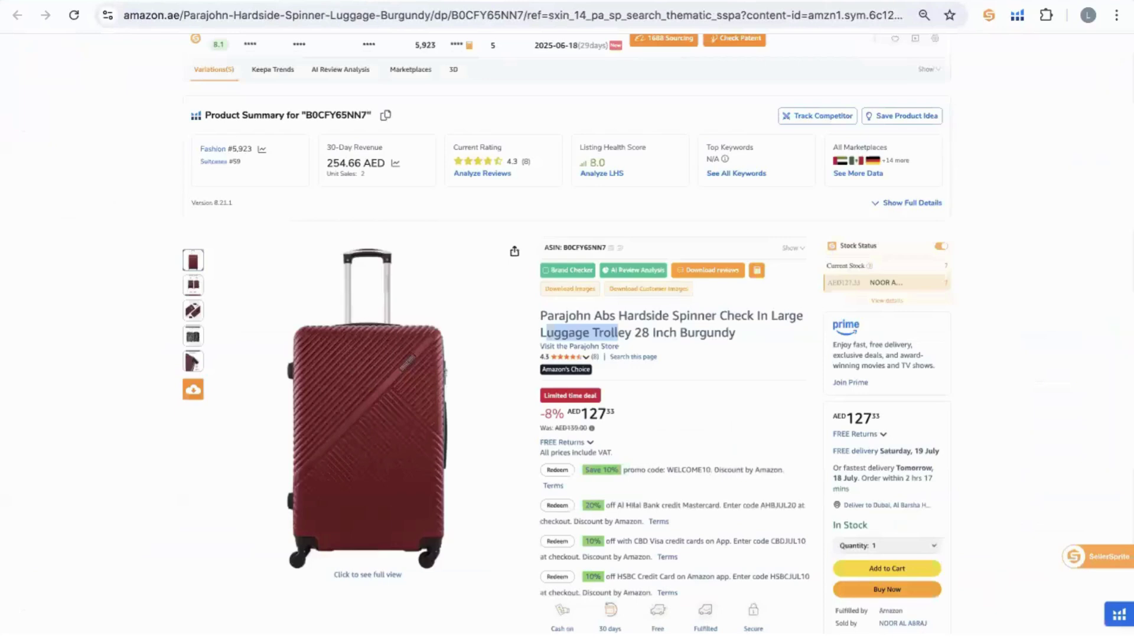
# Select the Parajohn 28 Inch Burgundy listing's full title and scroll through its bullets and related products.
pyautogui.scroll(-1, 714, 281)
pyautogui.click(778, 300)
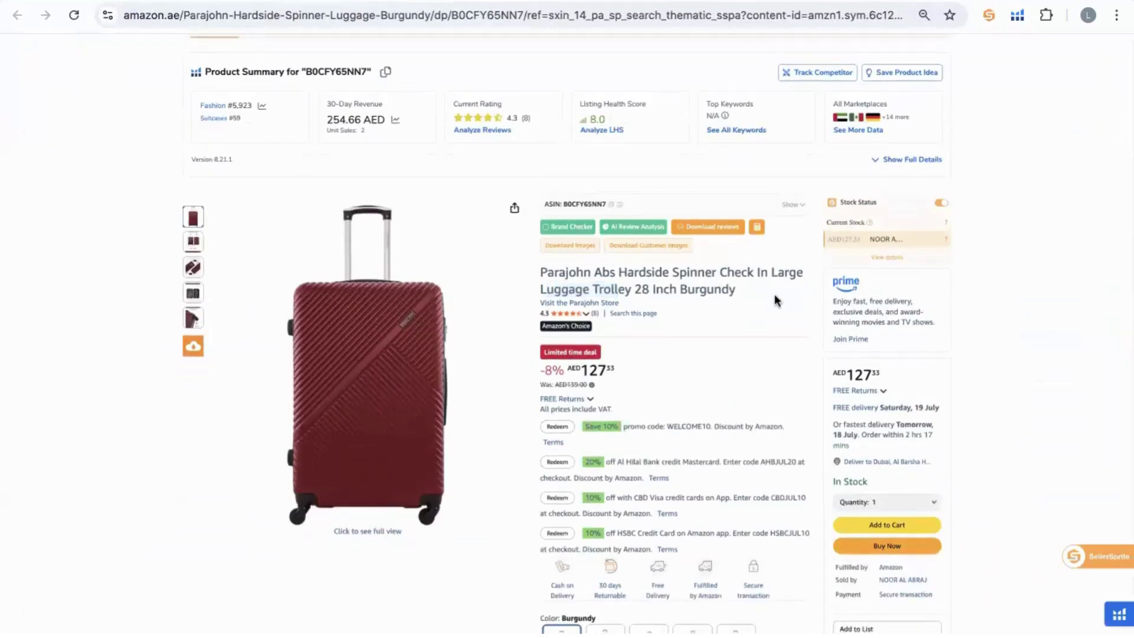
pyautogui.tripleClick(655, 276)
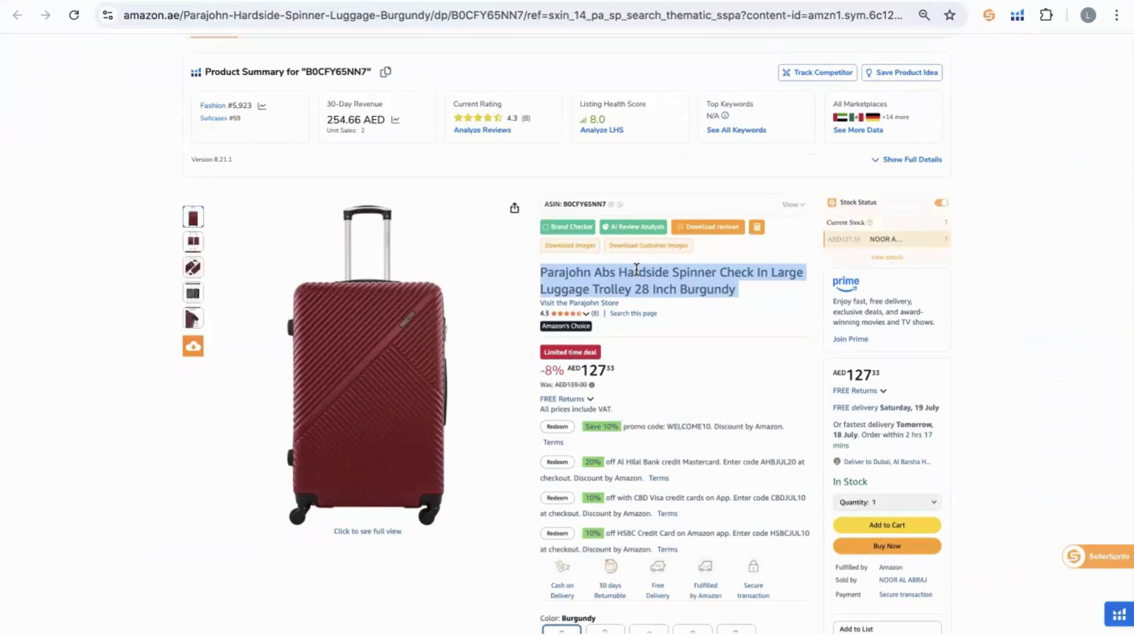
pyautogui.scroll(-8, 699, 445)
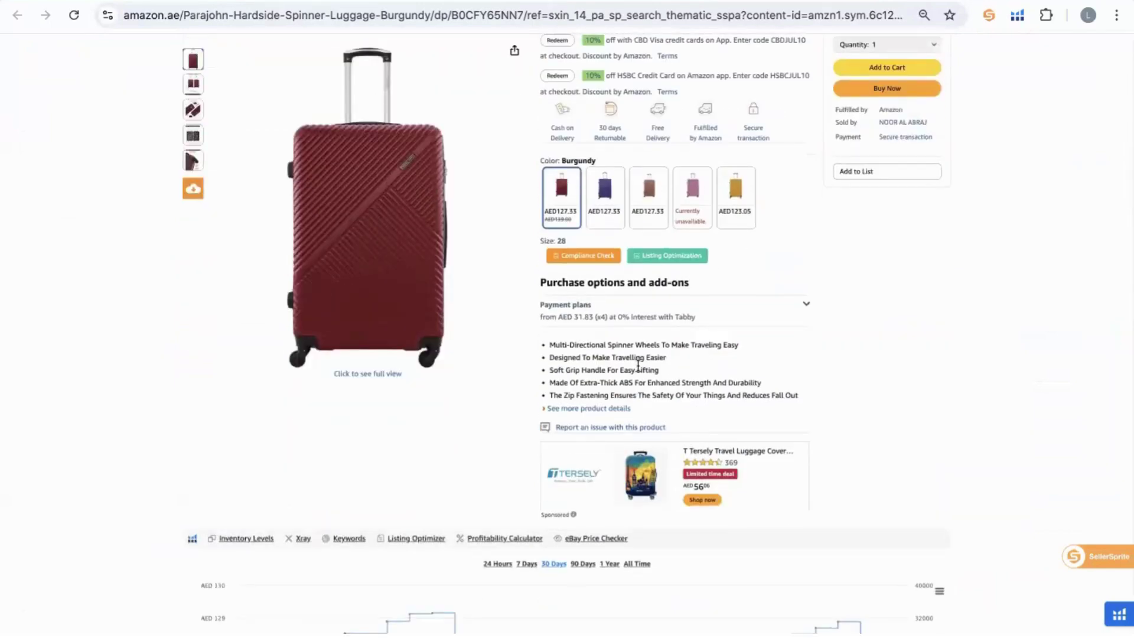
pyautogui.scroll(-12, 638, 366)
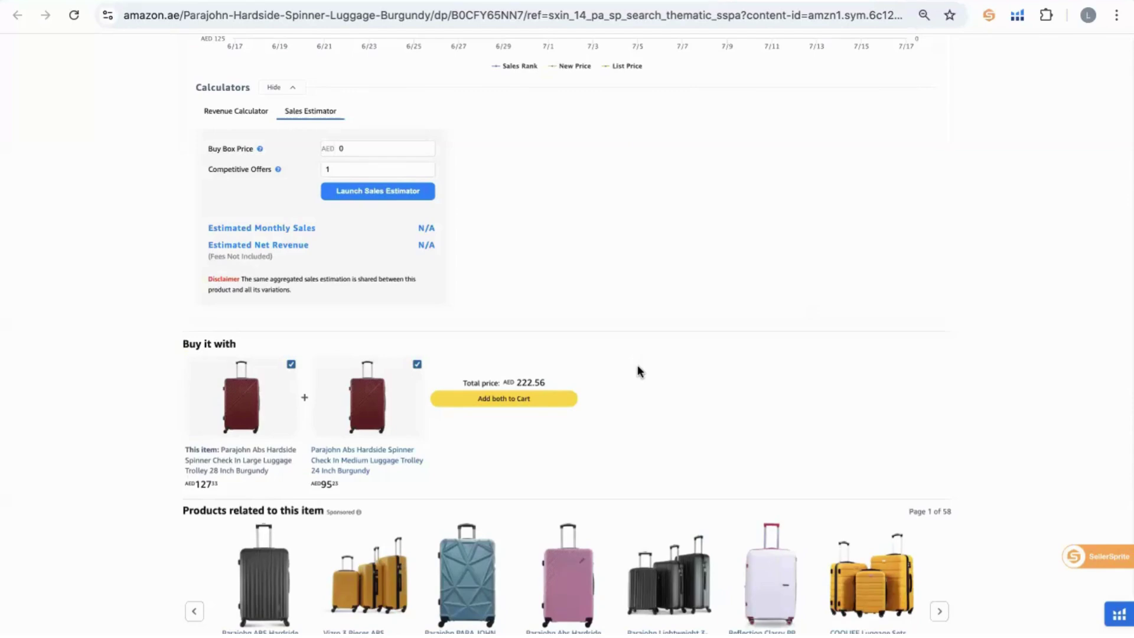
pyautogui.scroll(15, 654, 100)
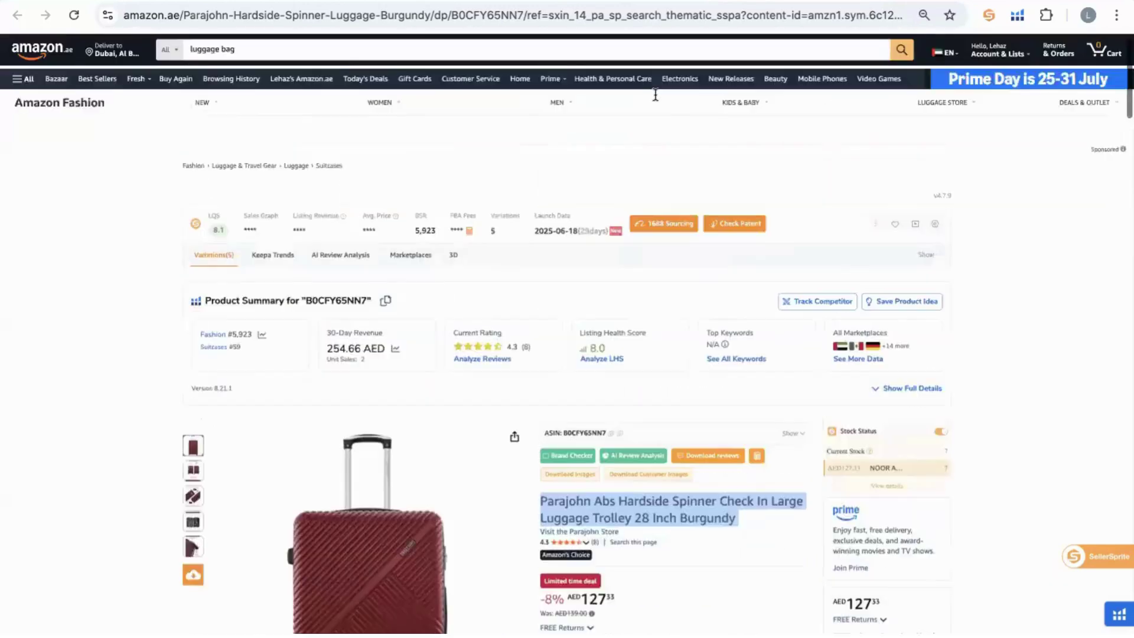
pyautogui.scroll(-4, 654, 100)
pyautogui.scroll(-1, 655, 100)
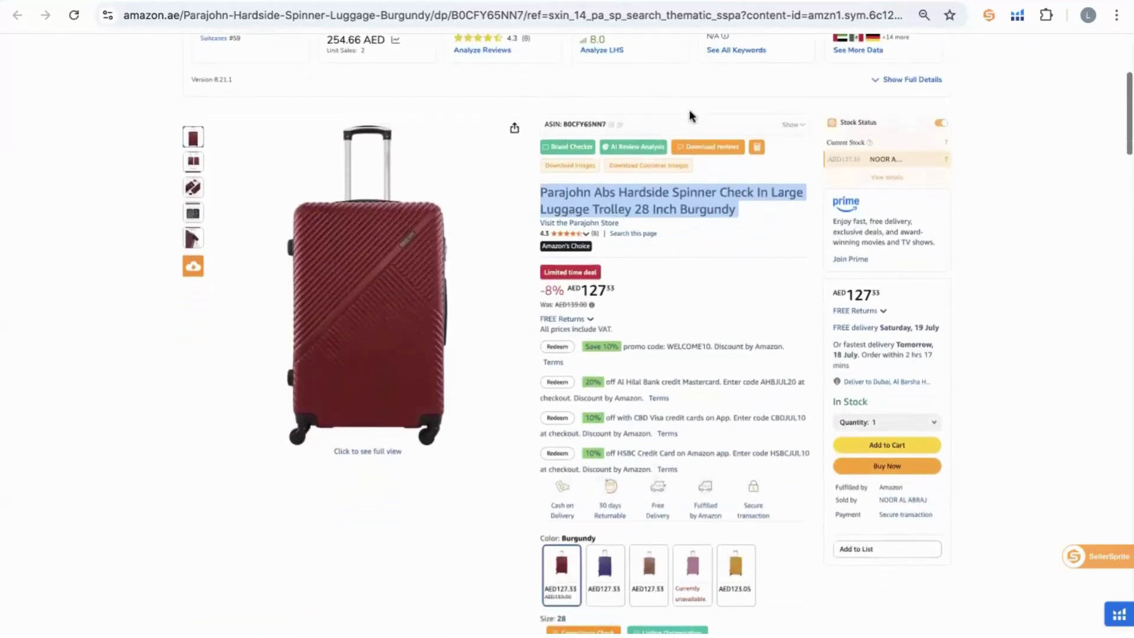
# Reselect the whole Parajohn hardside spinner title, briefly picking out the word 'Hardside'.
pyautogui.click(994, 193)
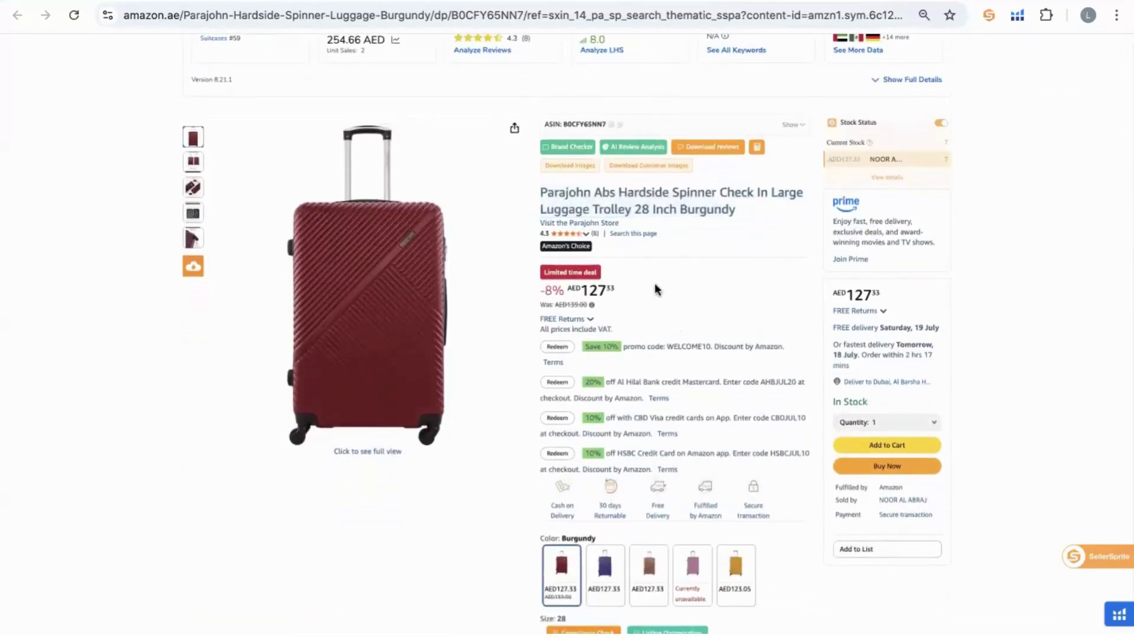
pyautogui.tripleClick(603, 202)
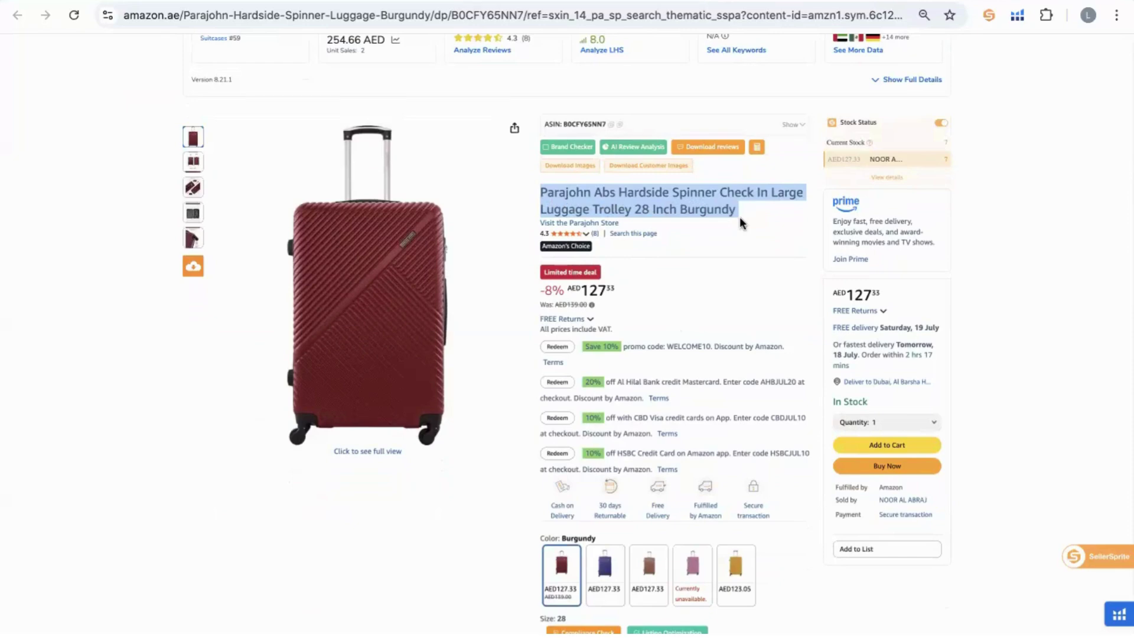
pyautogui.doubleClick(655, 191)
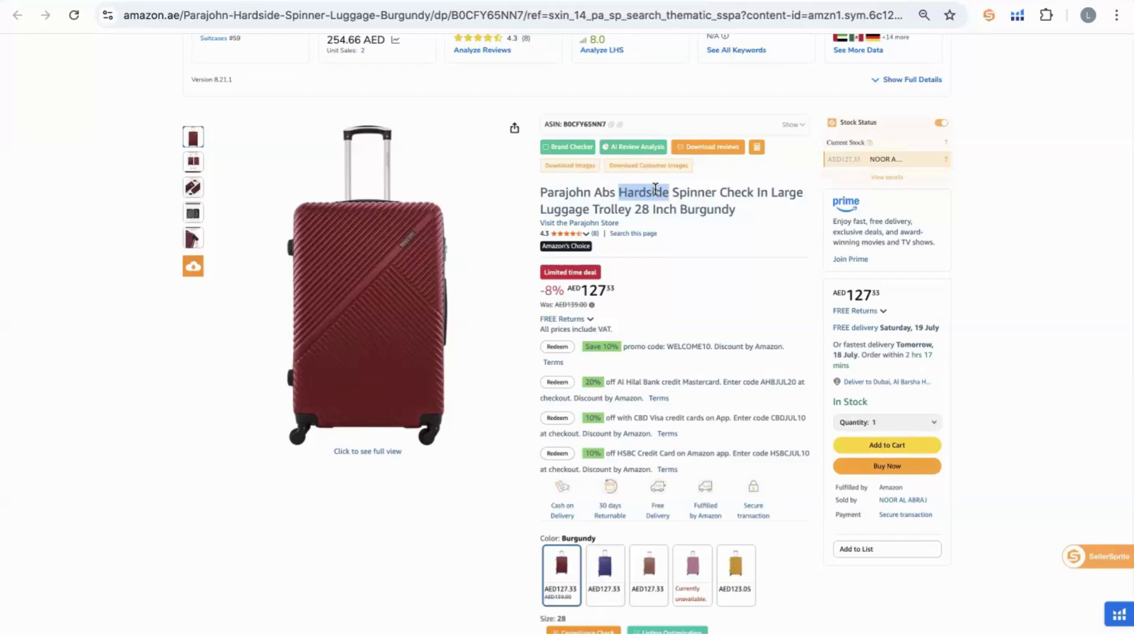
pyautogui.tripleClick(656, 189)
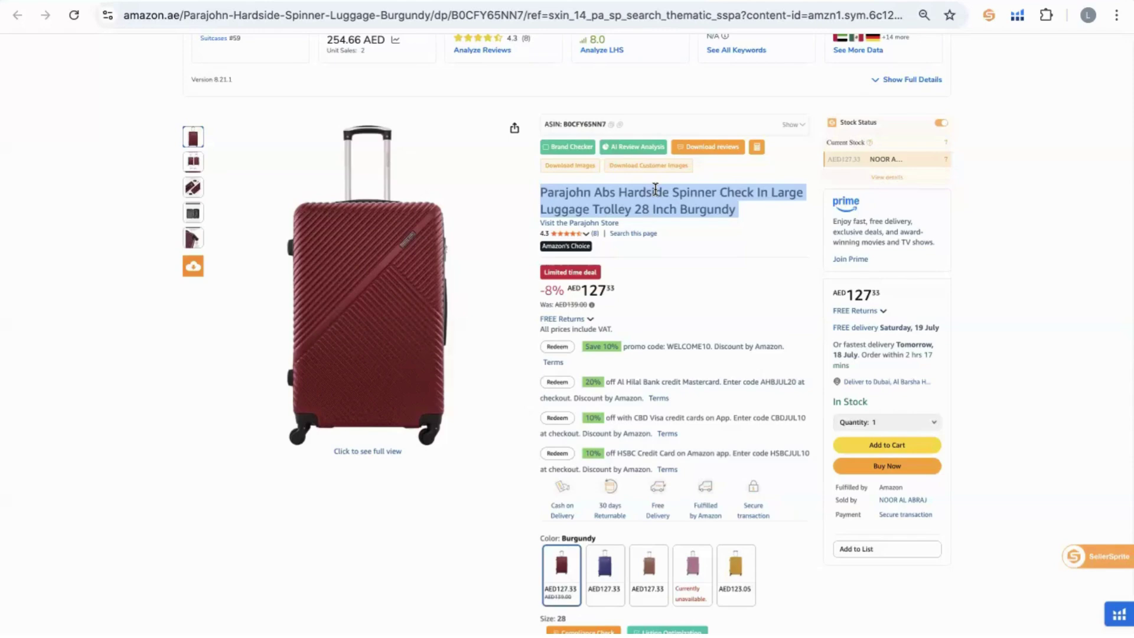
pyautogui.scroll(-6, 644, 401)
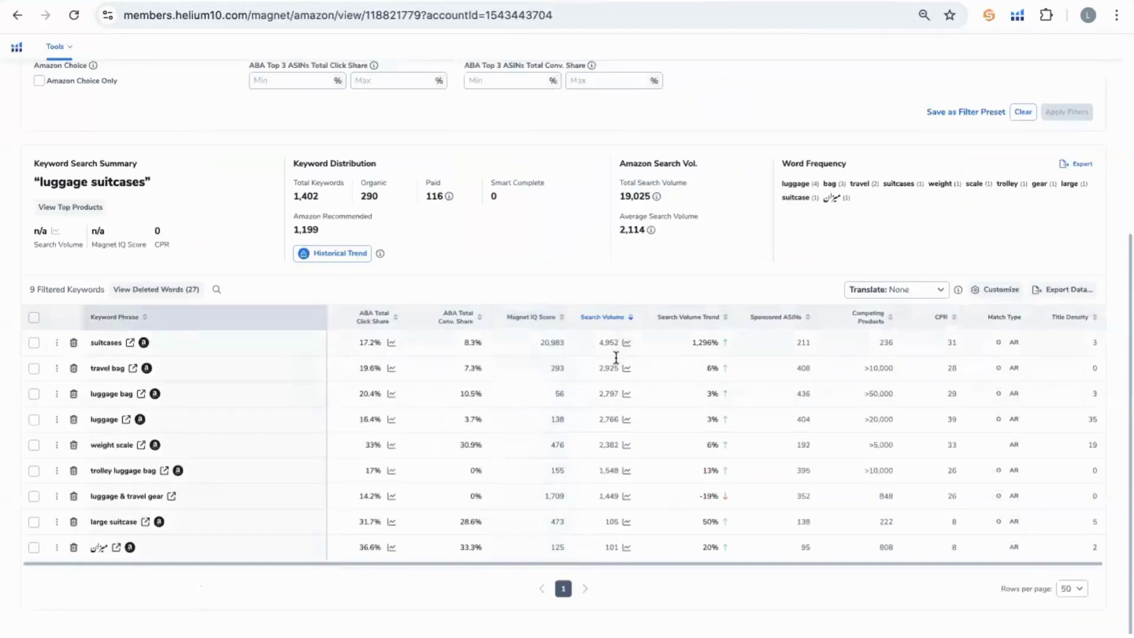
# Export the 9 filtered keywords with Export Data, choosing the spreadsheet file format.
pyautogui.click(1084, 289)
pyautogui.click(1043, 339)
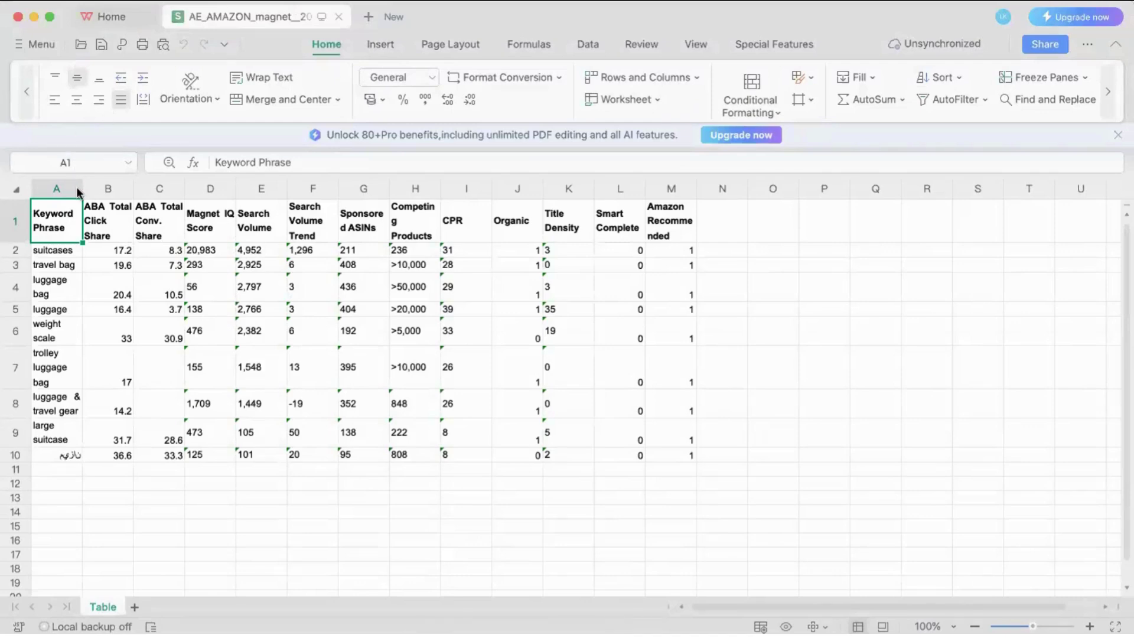
# Widen column A (Keyword Phrase) and the Search Volume column in the AE_AMAZON_magnet sheet.
pyautogui.moveTo(82, 188); pyautogui.dragTo(155, 189)
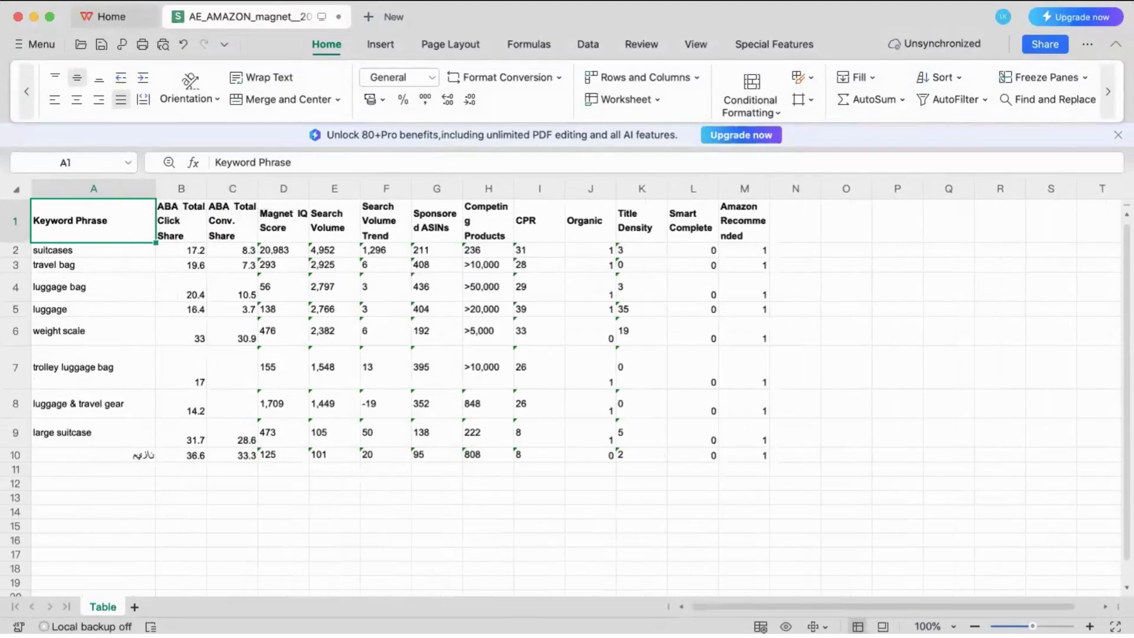
pyautogui.click(659, 578)
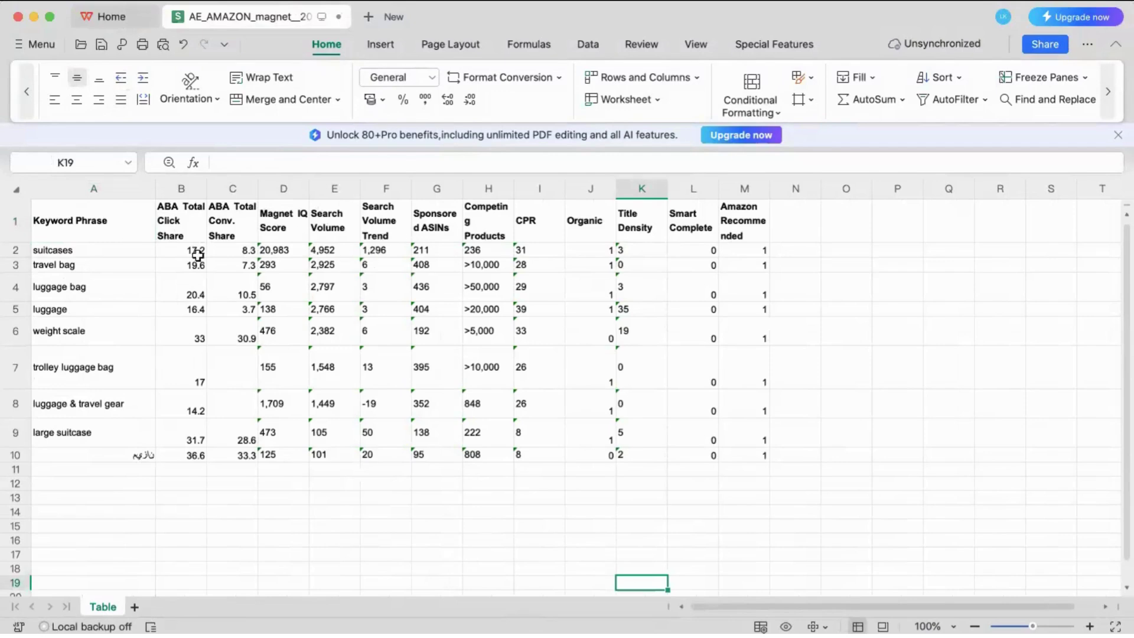
pyautogui.click(20, 220)
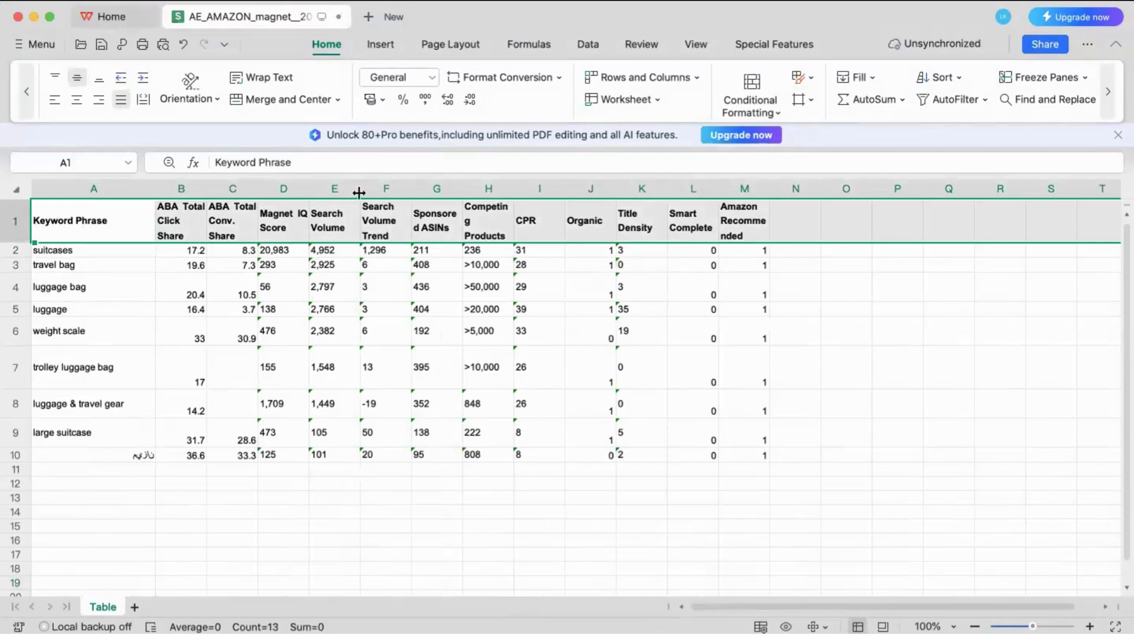
pyautogui.moveTo(358, 193); pyautogui.dragTo(434, 190)
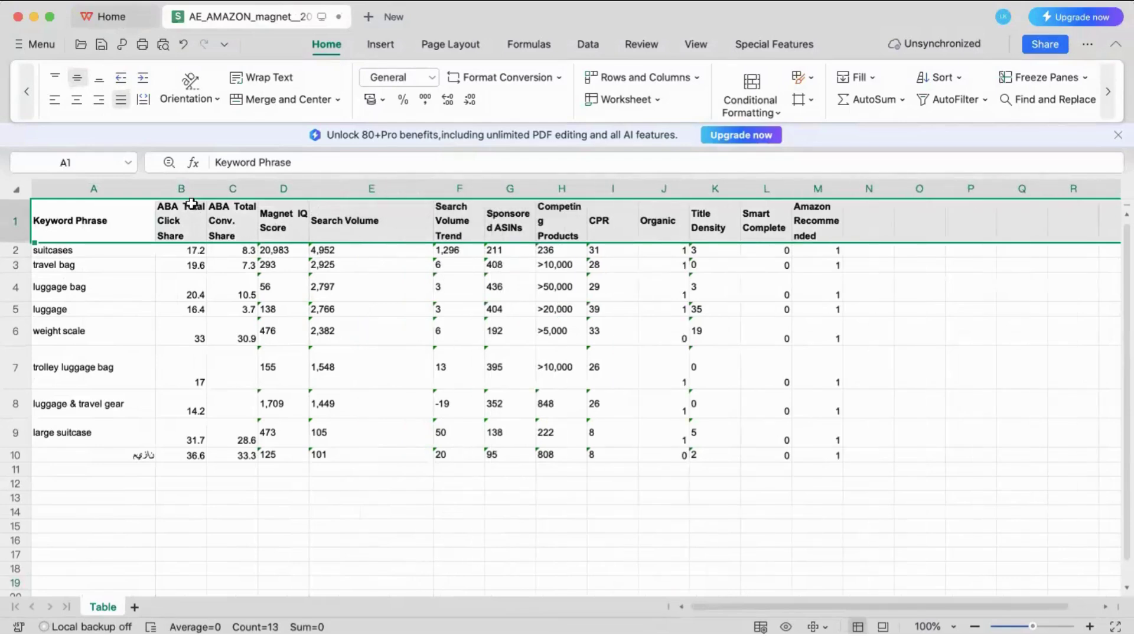
pyautogui.moveTo(178, 207); pyautogui.dragTo(275, 506)
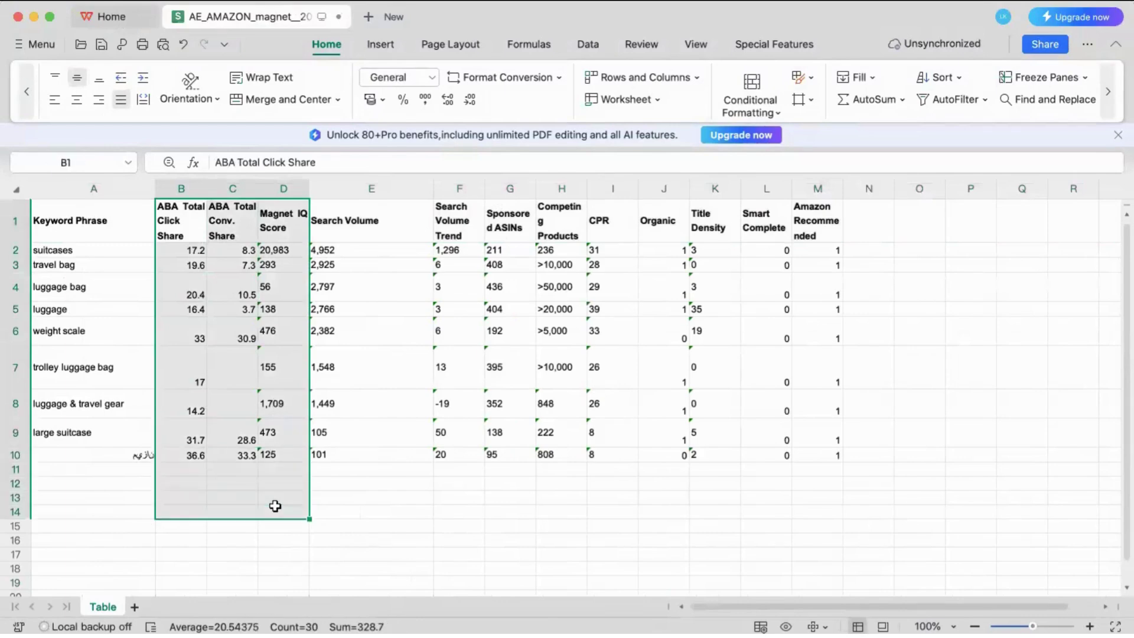
# Clear the three metric columns and the Organic through Amazon Recommended values.
pyautogui.press('Delete')
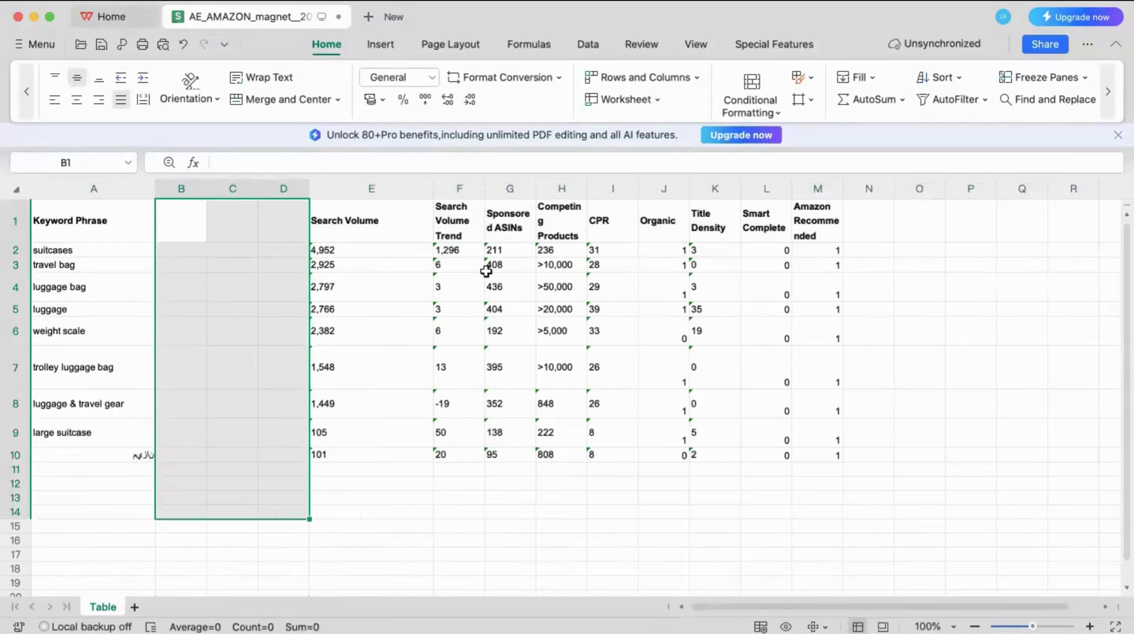
pyautogui.moveTo(461, 250); pyautogui.dragTo(500, 482)
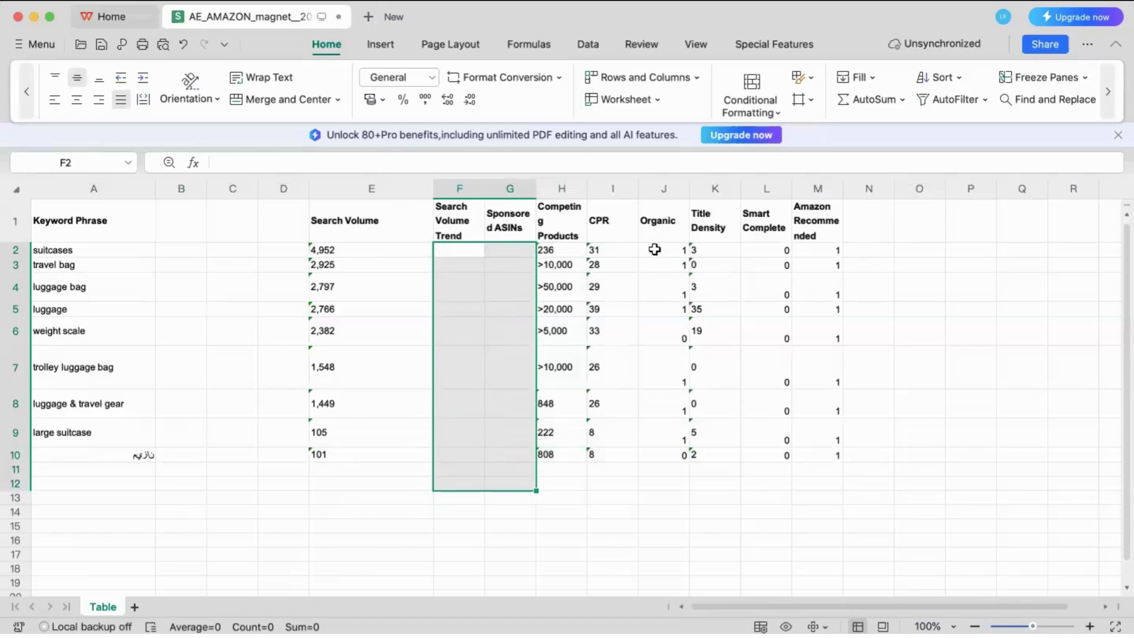
pyautogui.moveTo(655, 250); pyautogui.dragTo(802, 459)
pyautogui.press('Delete')
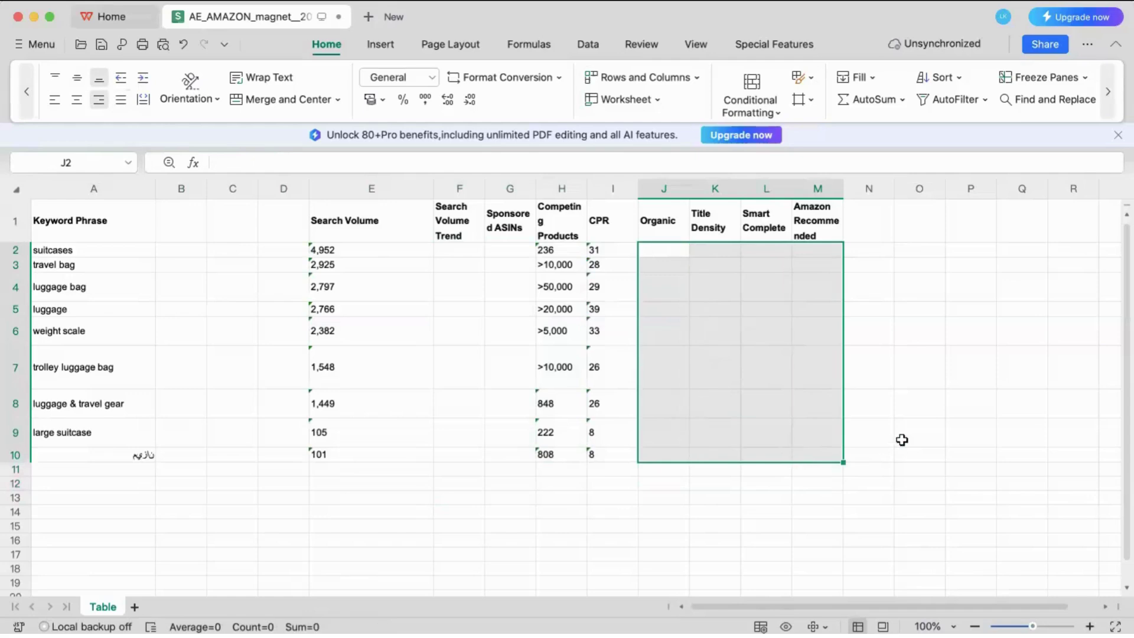
# Clear the CPR column values, then select the Search Volume and Competing Products values.
pyautogui.click(902, 439)
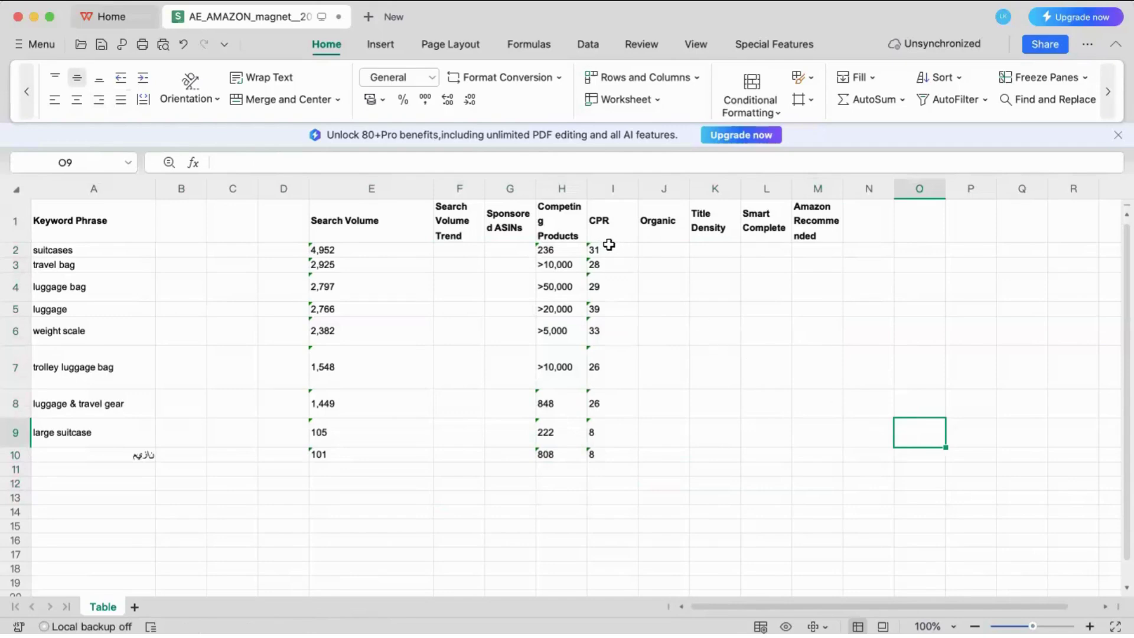
pyautogui.moveTo(608, 248); pyautogui.dragTo(630, 519)
pyautogui.press('Delete')
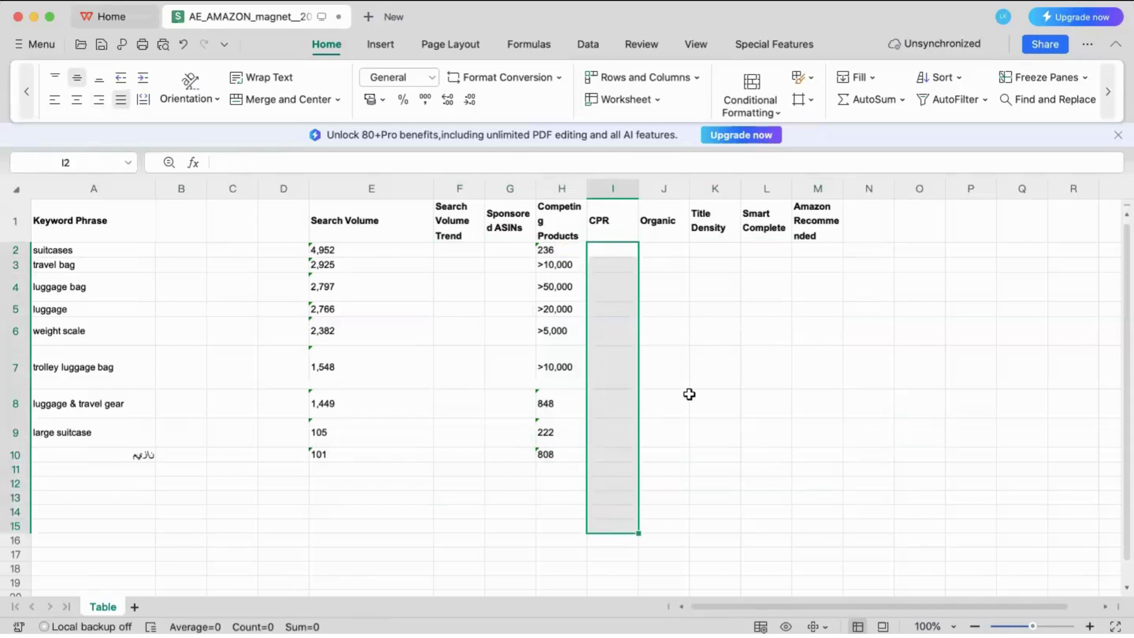
pyautogui.click(687, 394)
pyautogui.moveTo(341, 246); pyautogui.dragTo(345, 455)
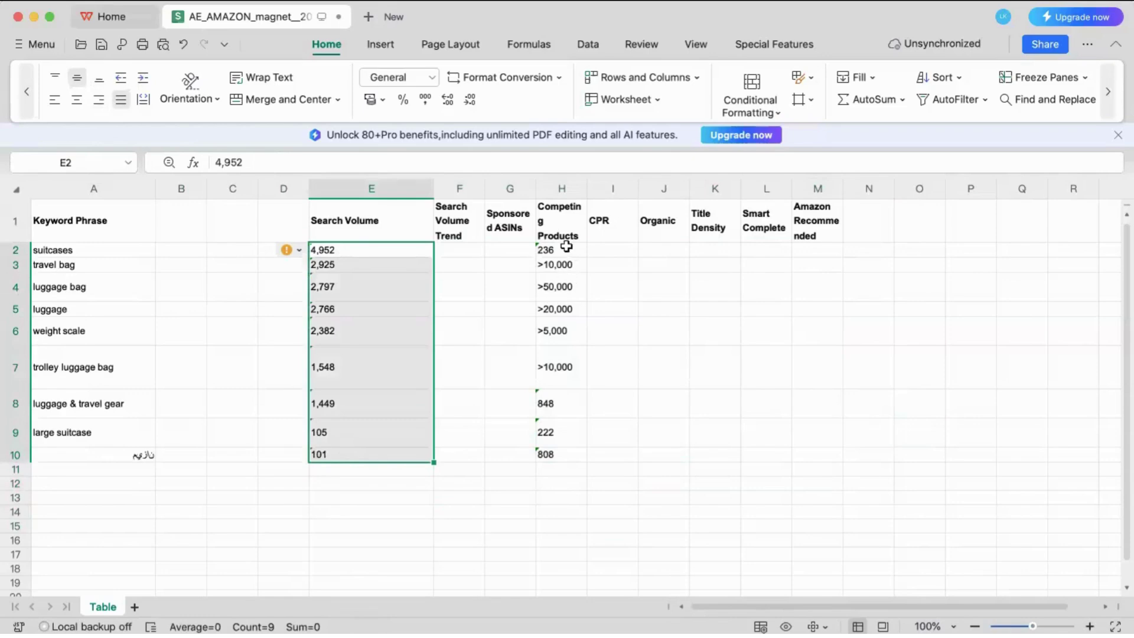
pyautogui.moveTo(566, 247); pyautogui.dragTo(577, 468)
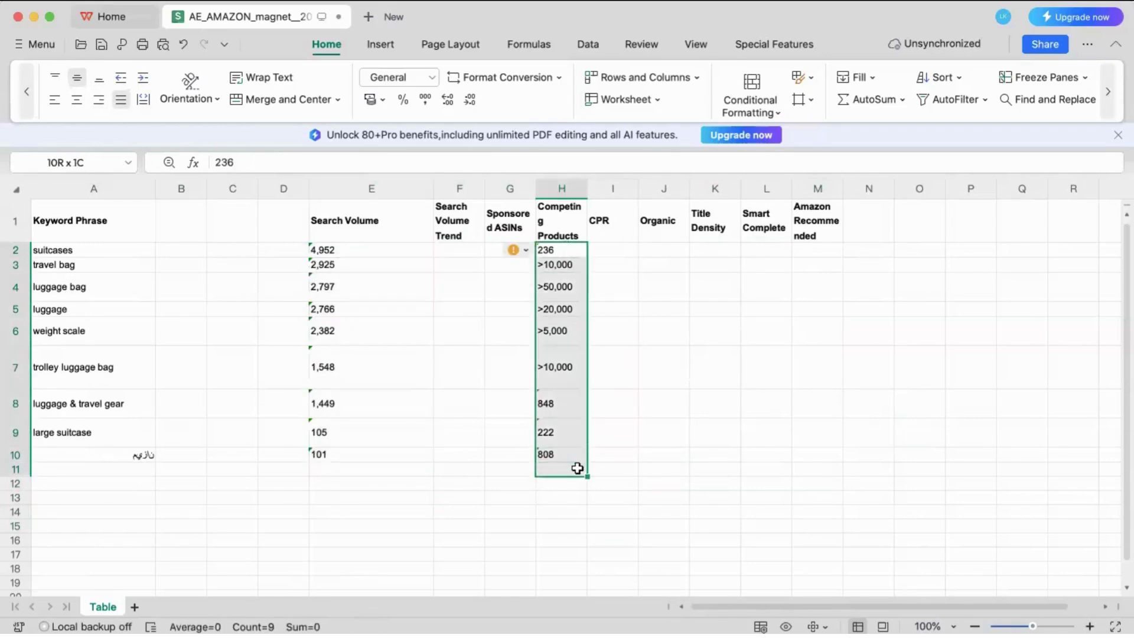
# Clear the luggage and weight scale keyword rows from the sheet.
pyautogui.click(33, 251)
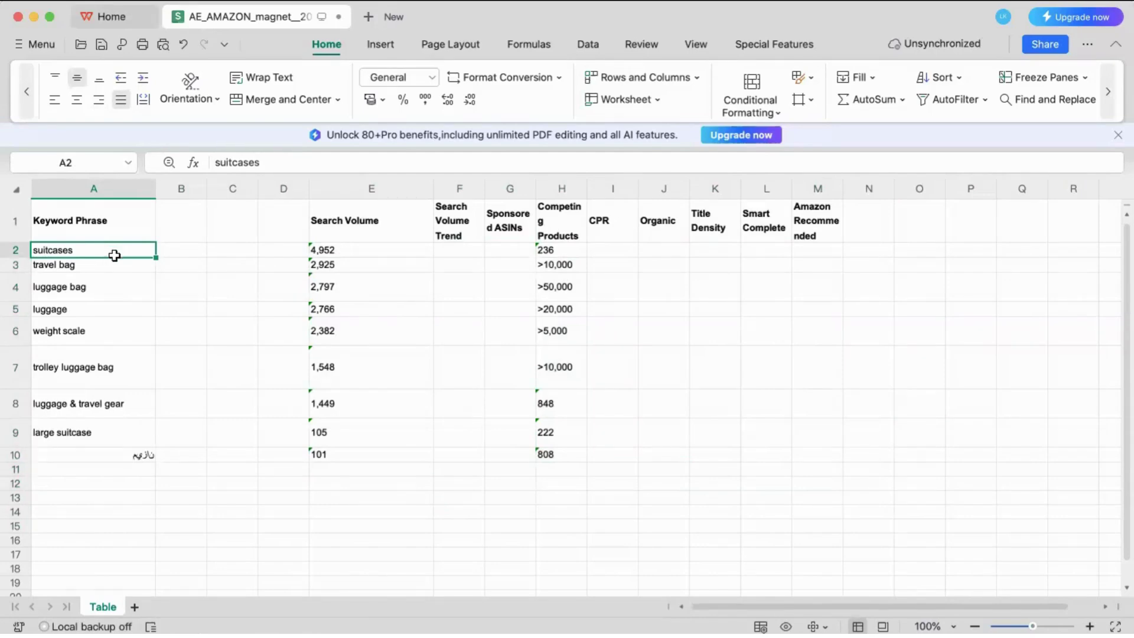
pyautogui.click(93, 264)
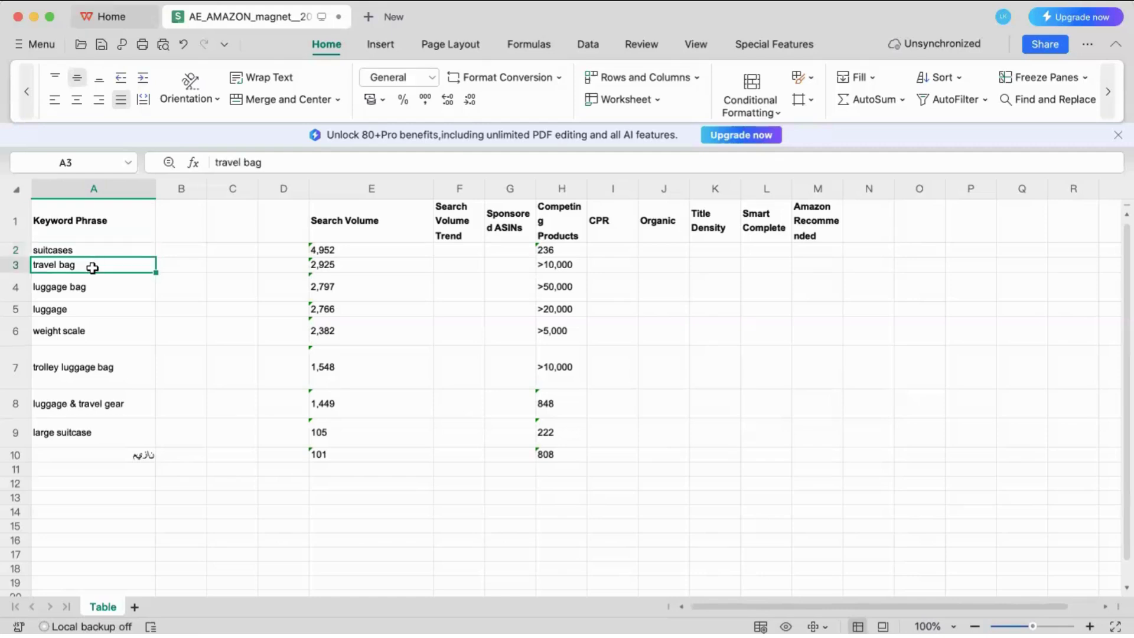
pyautogui.click(92, 288)
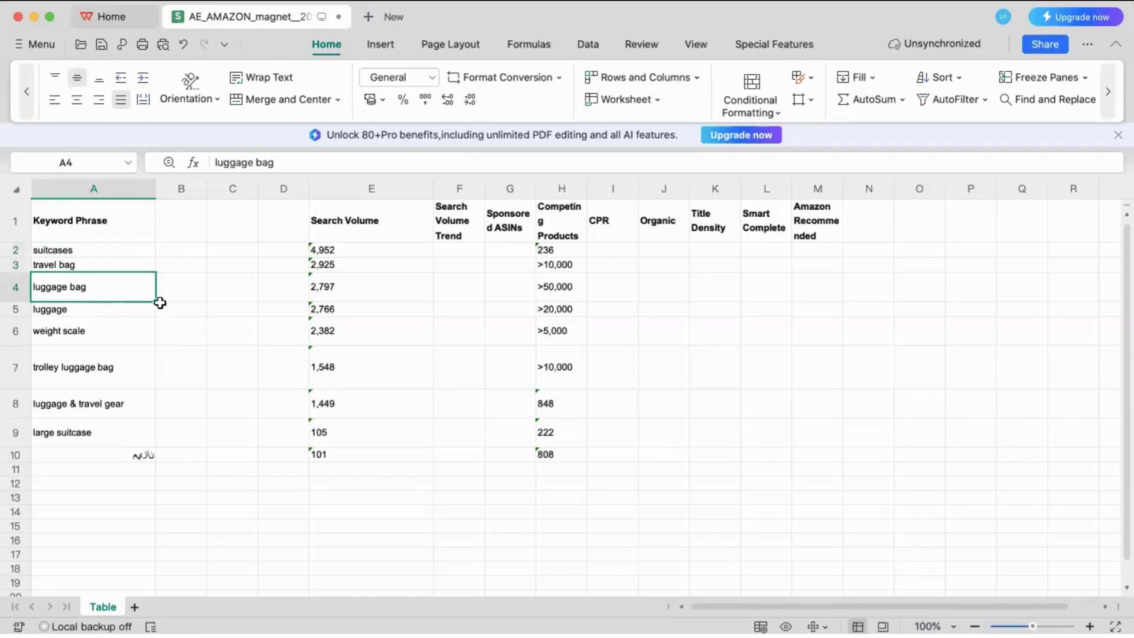
pyautogui.click(131, 309)
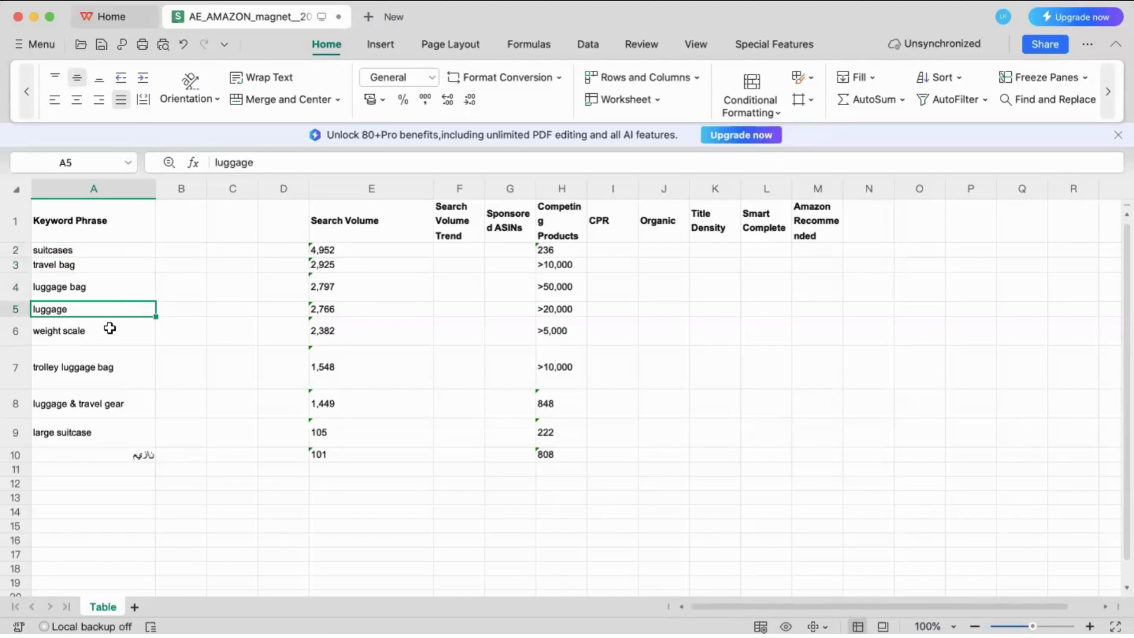
pyautogui.press('Down')
pyautogui.moveTo(130, 307); pyautogui.dragTo(591, 309)
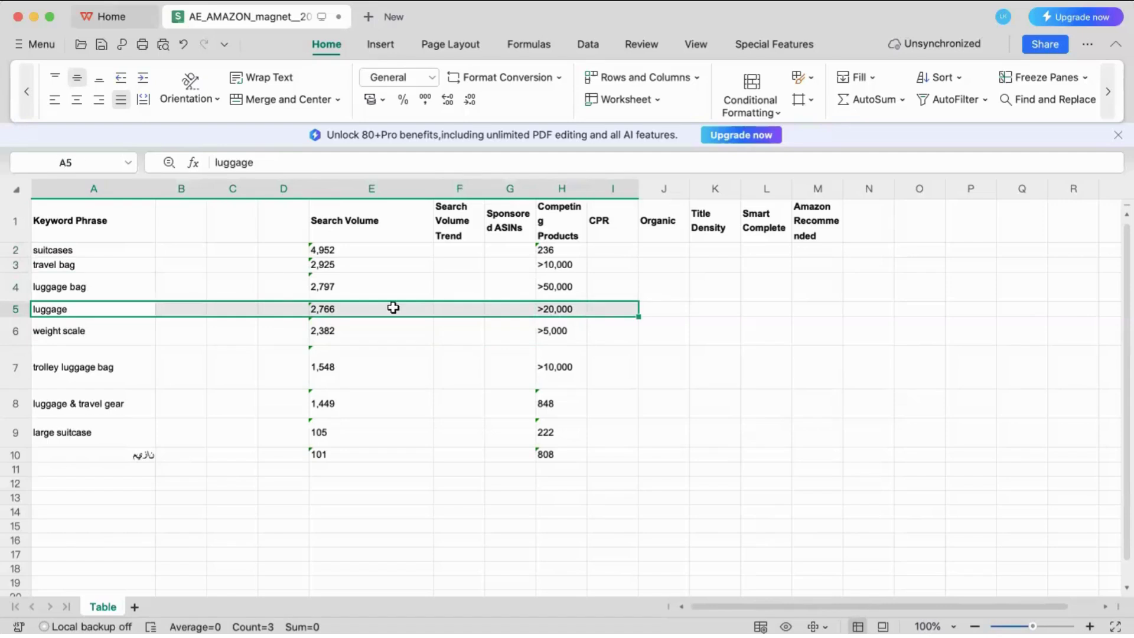
pyautogui.press('Delete')
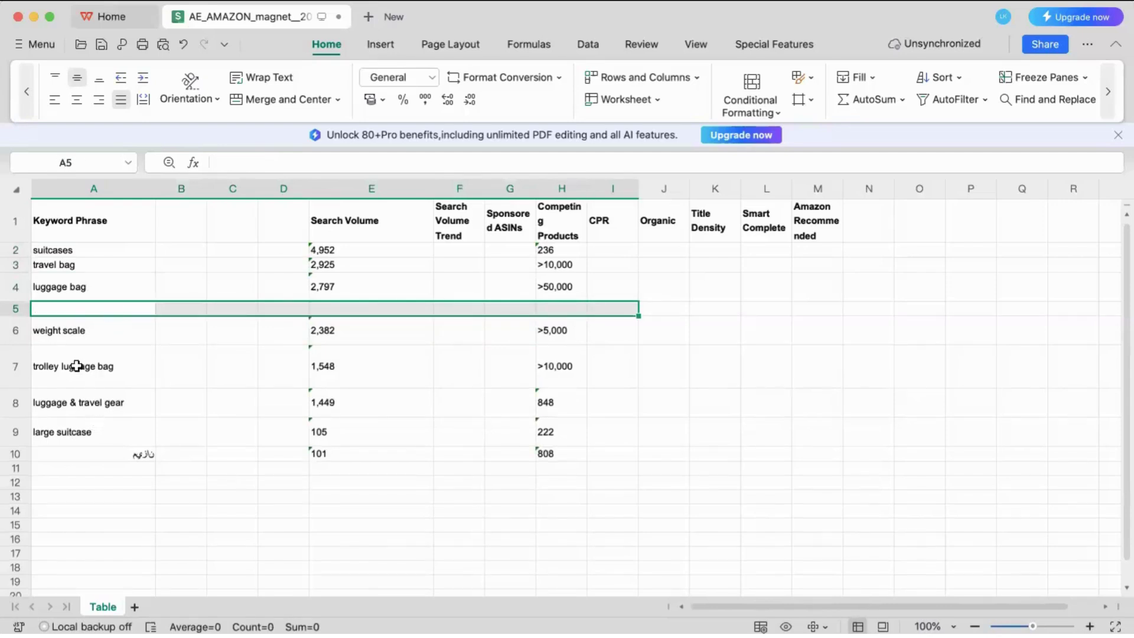
pyautogui.click(76, 366)
pyautogui.click(69, 328)
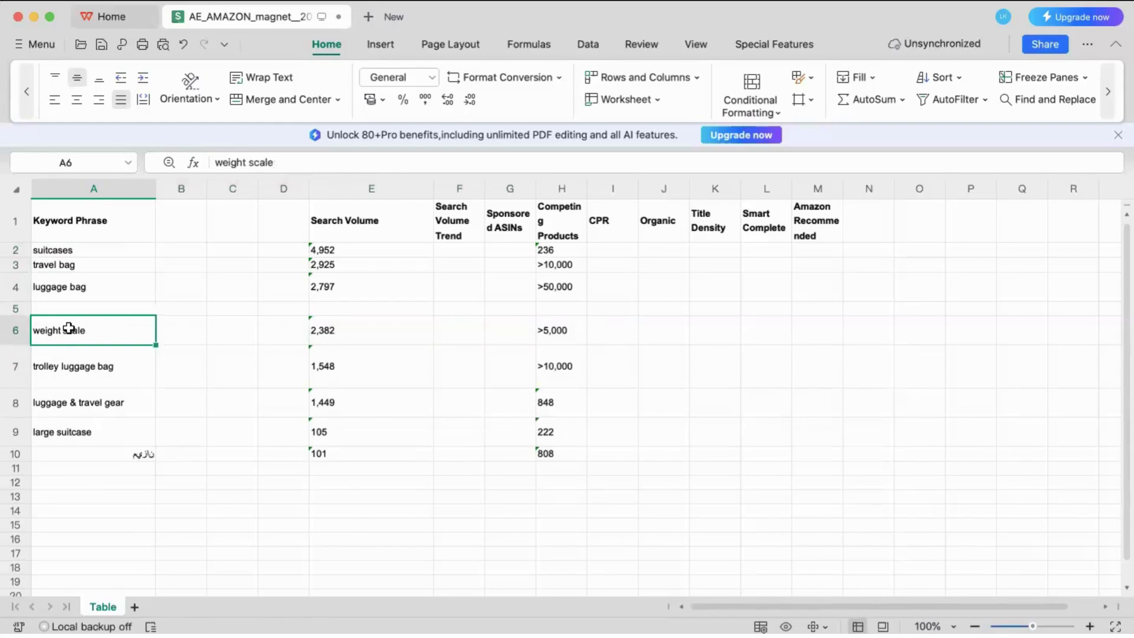
pyautogui.moveTo(70, 328); pyautogui.dragTo(587, 342)
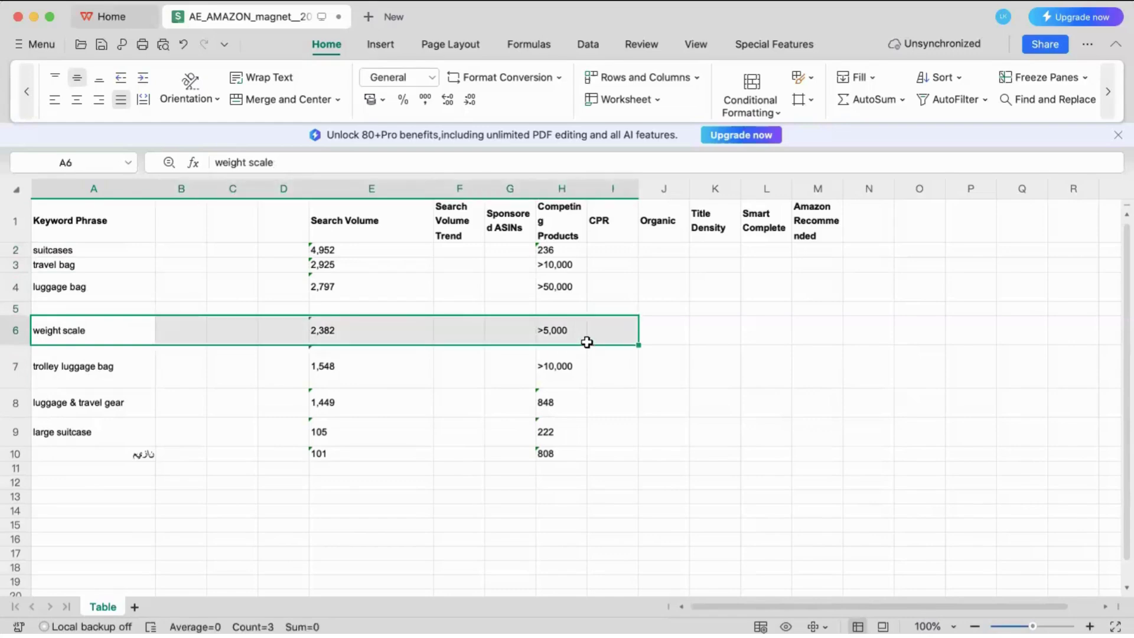
pyautogui.press('Delete')
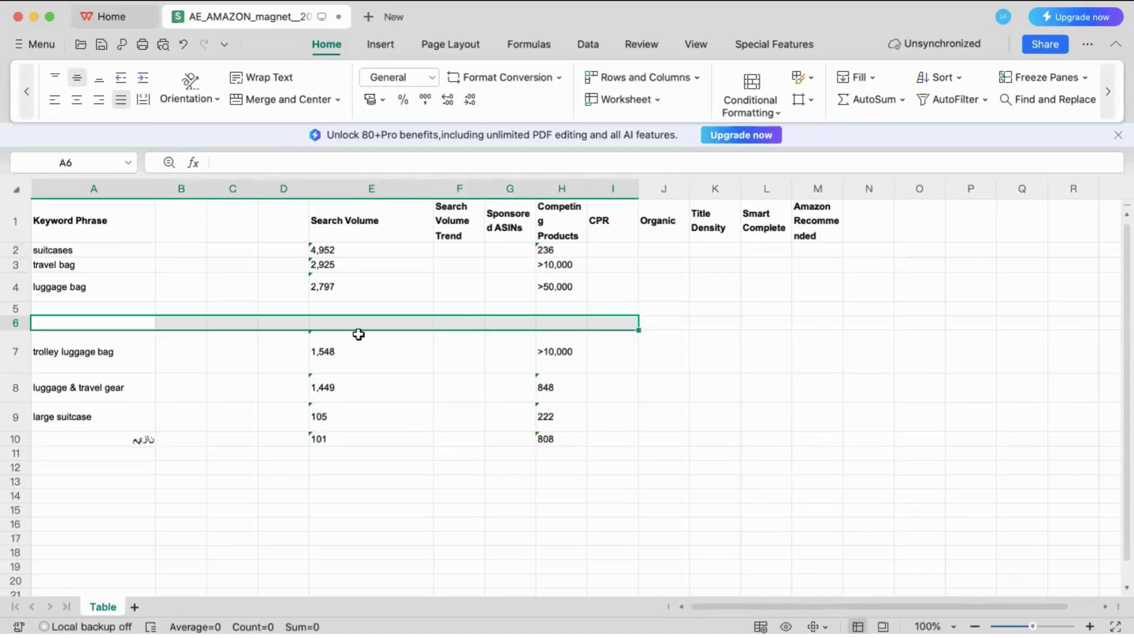
# Copy suitcases, travel bag and luggage bag (A2:A4) and switch to the ChatGPT home page.
pyautogui.click(113, 359)
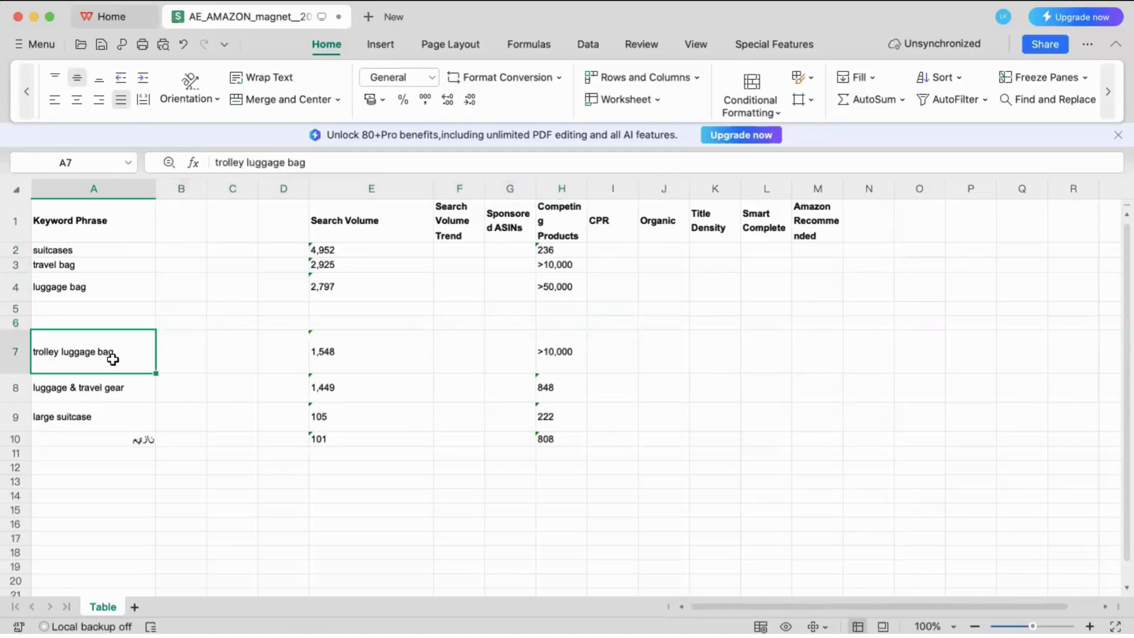
pyautogui.click(115, 394)
pyautogui.click(104, 419)
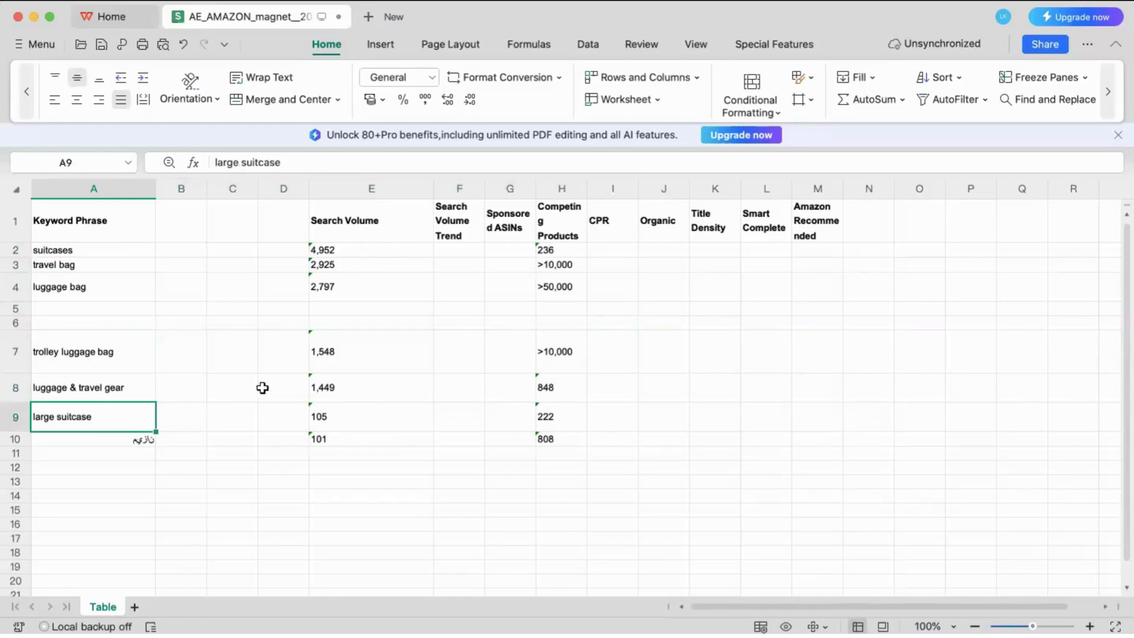
pyautogui.moveTo(114, 349); pyautogui.dragTo(378, 440)
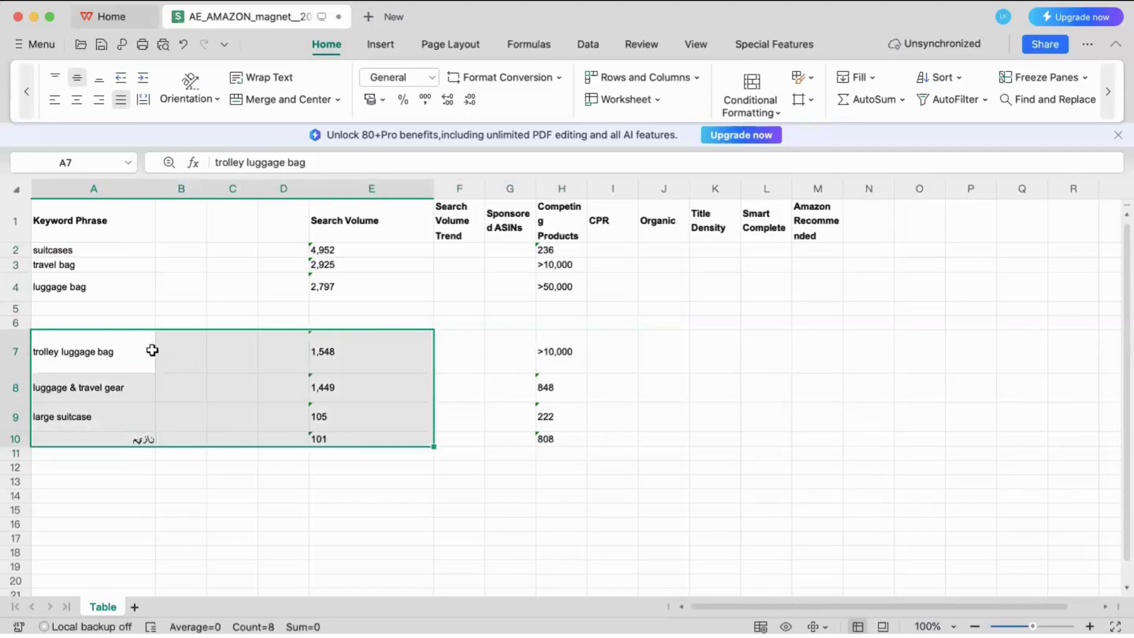
pyautogui.moveTo(88, 289); pyautogui.dragTo(402, 447)
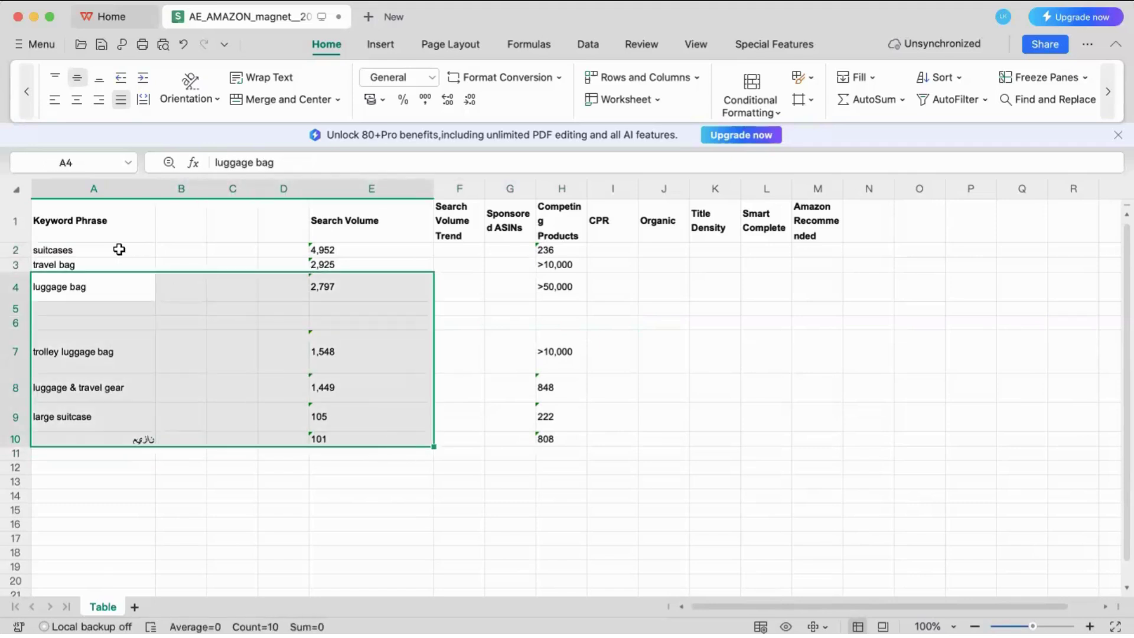
pyautogui.moveTo(120, 249); pyautogui.dragTo(338, 267)
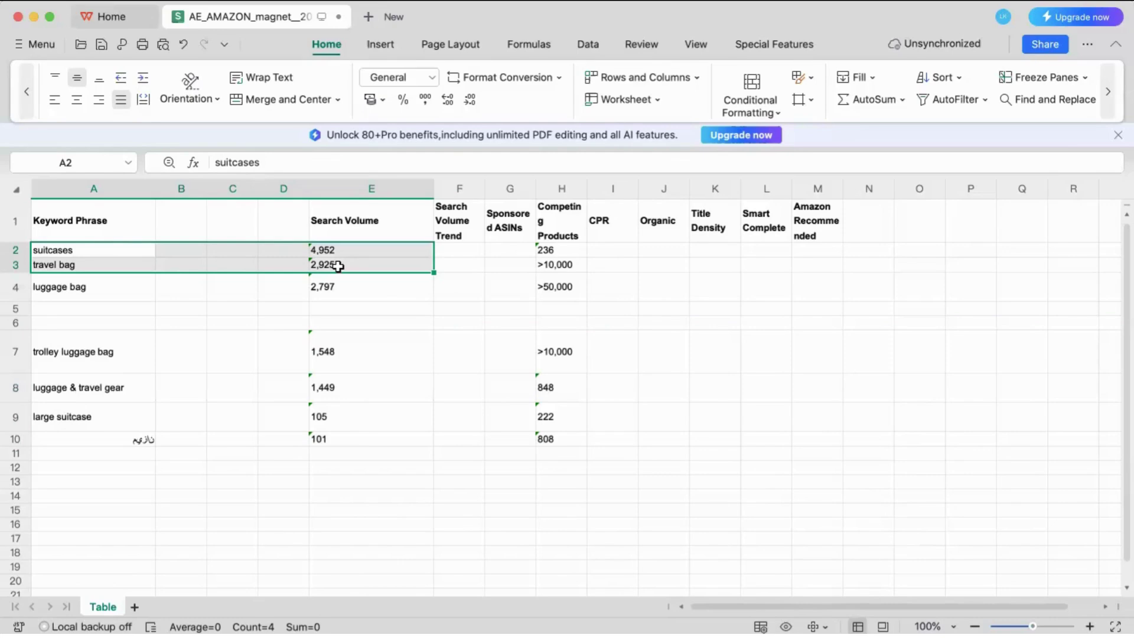
pyautogui.moveTo(112, 247); pyautogui.dragTo(338, 296)
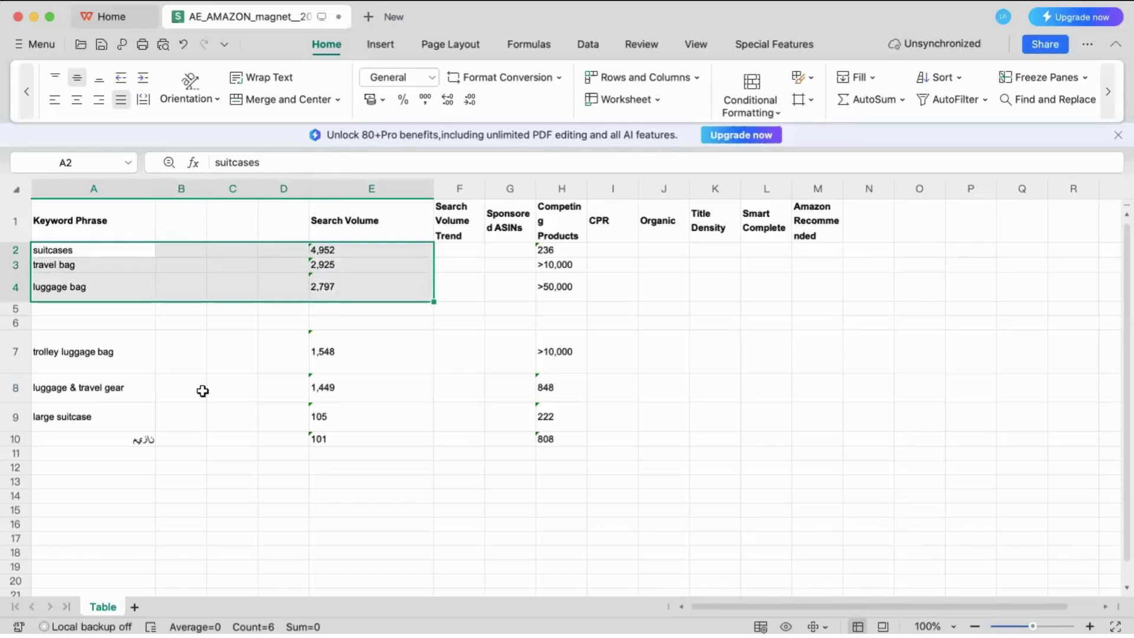
pyautogui.click(99, 252)
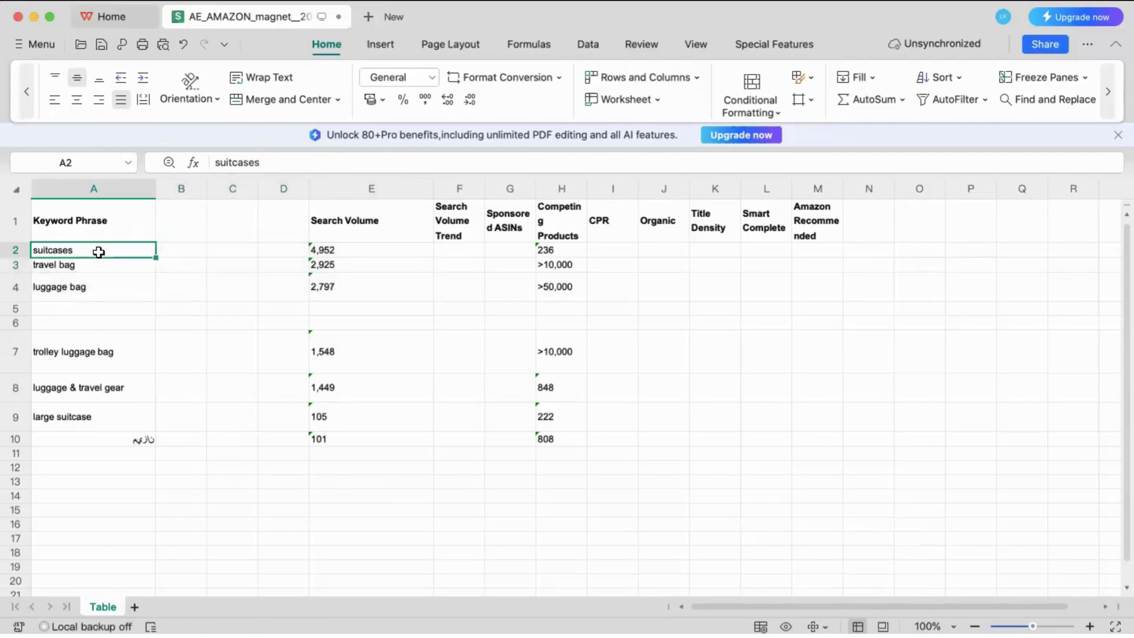
pyautogui.moveTo(99, 252); pyautogui.dragTo(96, 287)
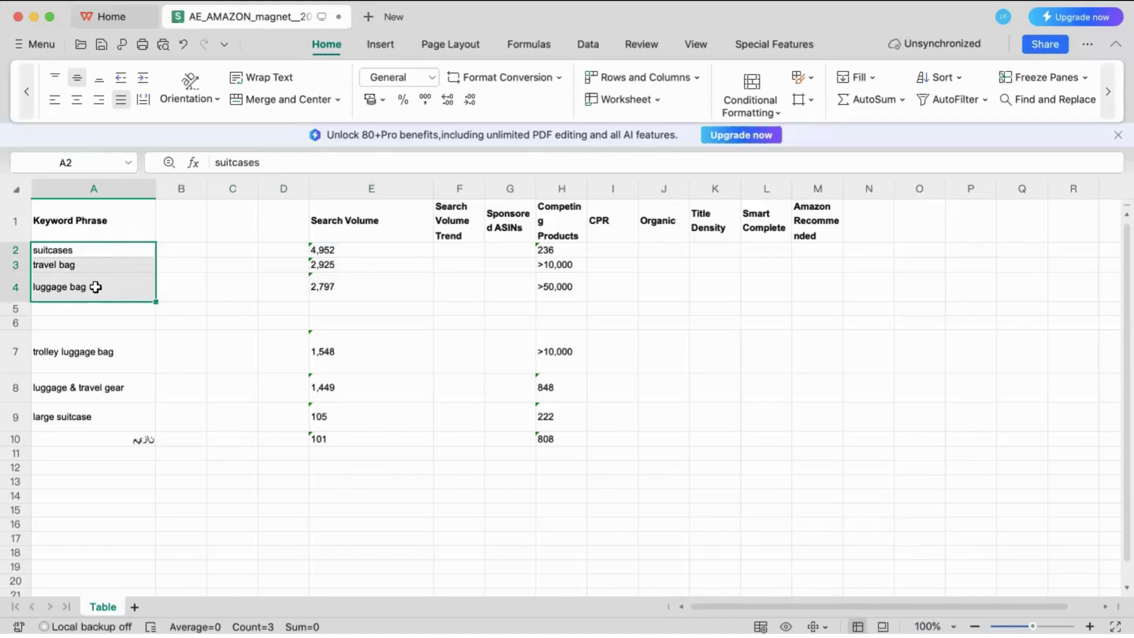
pyautogui.press('super+c')
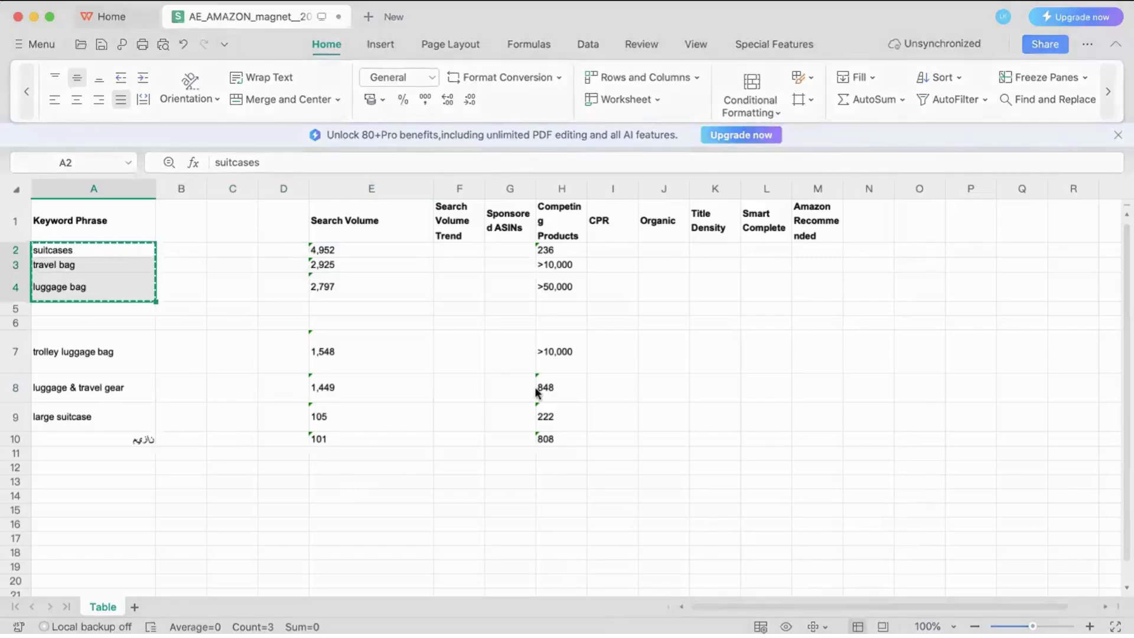
pyautogui.press('super+Tab')
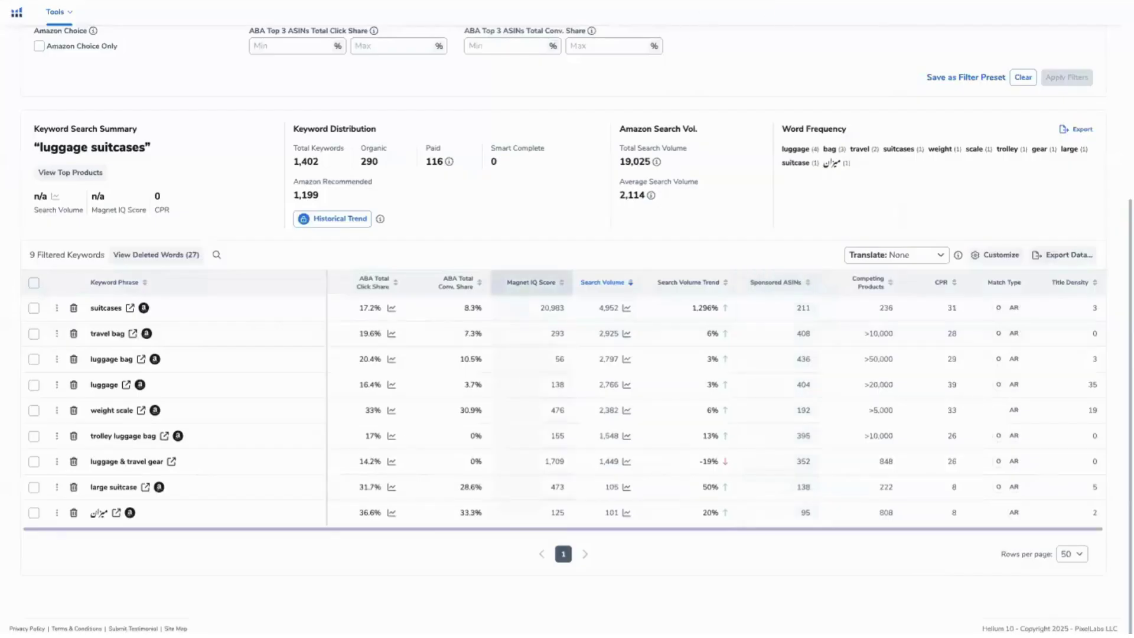
pyautogui.press('super+Tab')
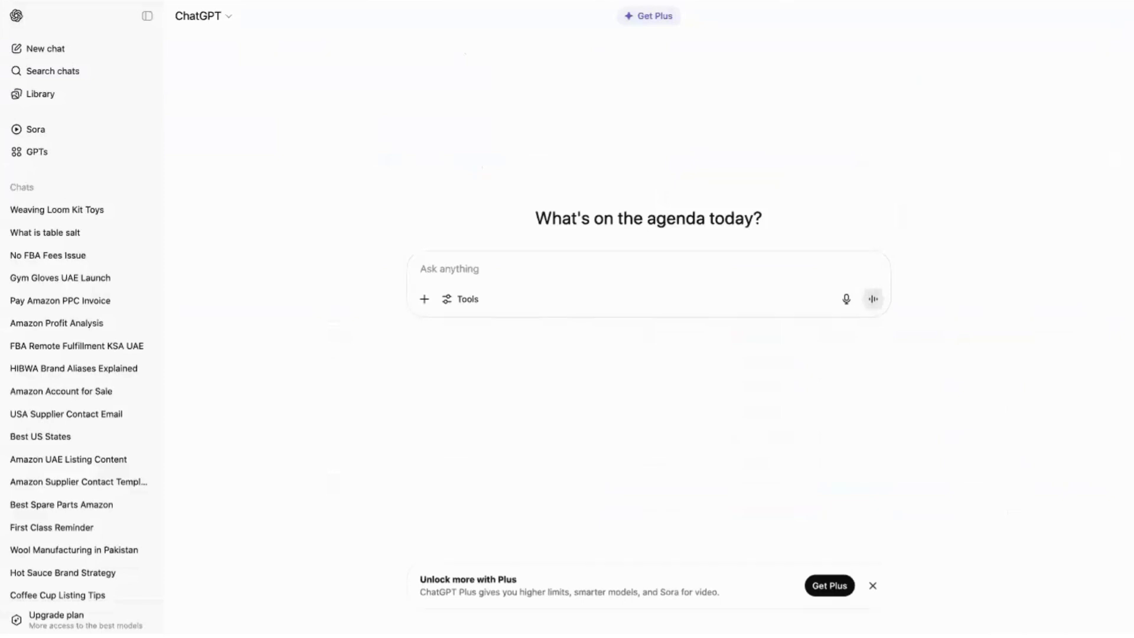
# Write 'i am going to create amazon listing in uae market' and begin the product name.
pyautogui.write('i am g')
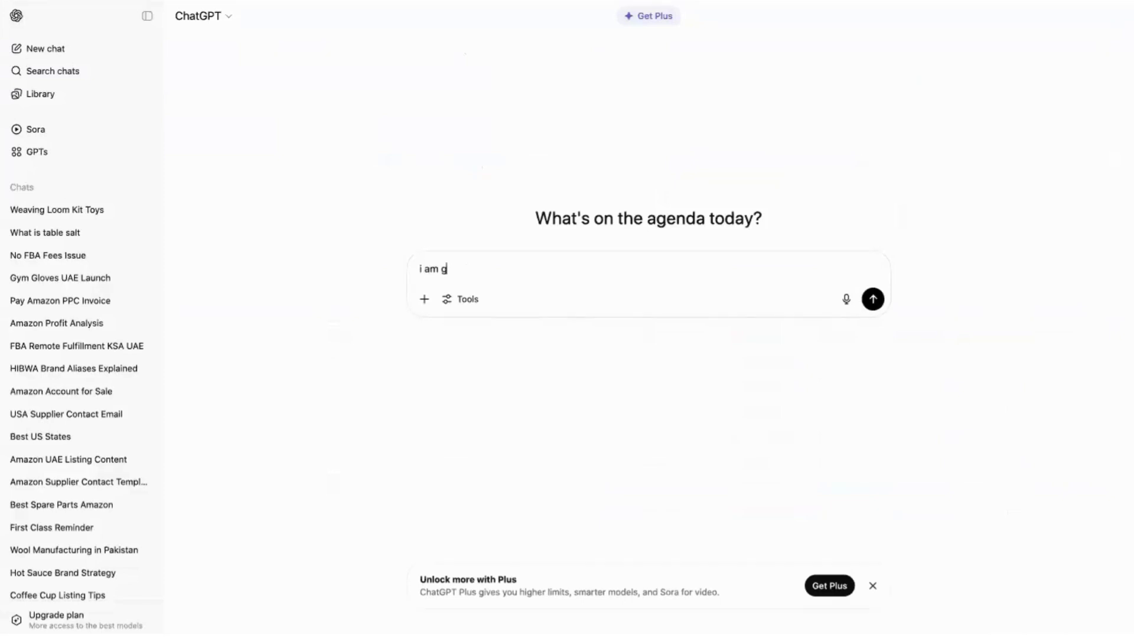
pyautogui.write('oing to create a listing')
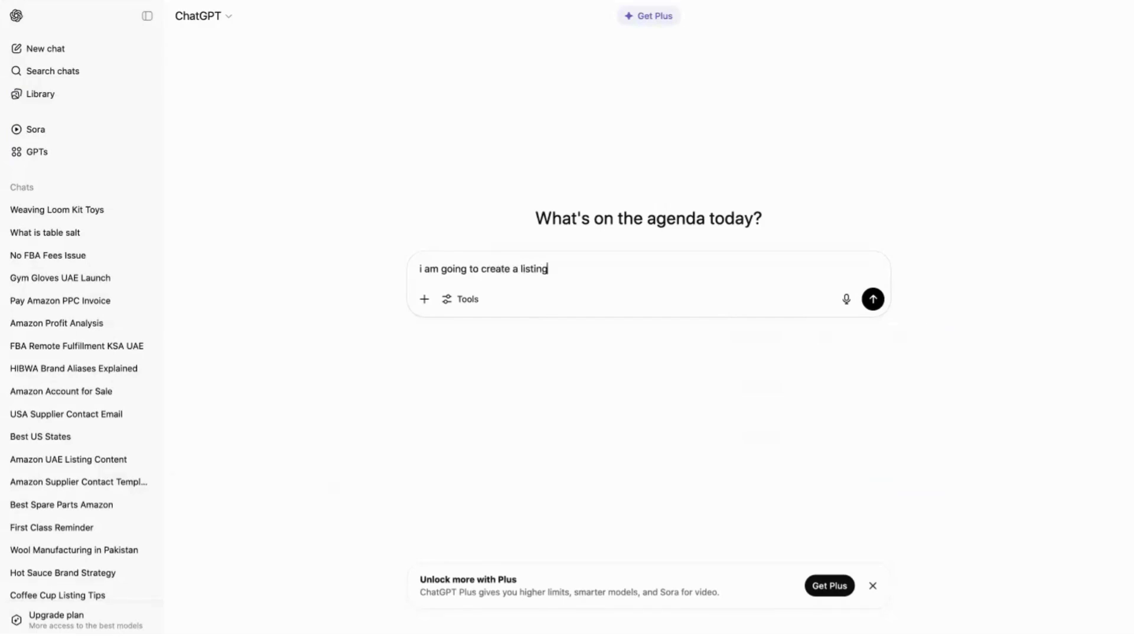
pyautogui.write(' in uae market')
pyautogui.click(517, 271)
pyautogui.write('mazon')
pyautogui.click(687, 262)
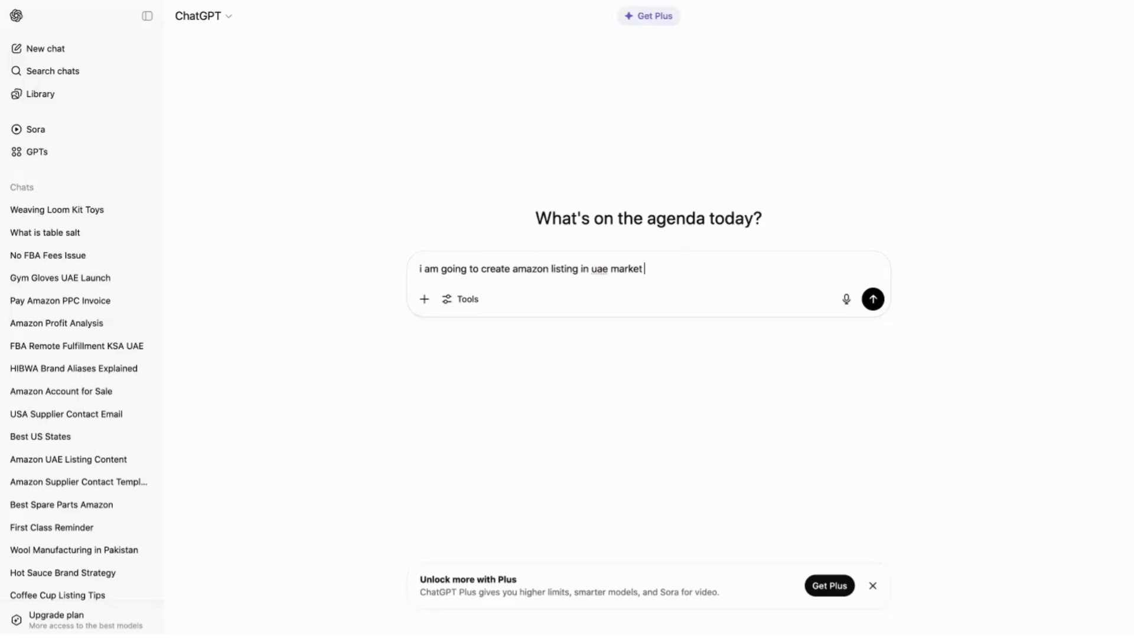
pyautogui.write('"')
pyautogui.press('BackSpace')
pyautogui.write(', Product name is " Lu')
pyautogui.press('BackSpace')
# Finish the prompt with product name "travel bag" and send it.
pyautogui.hotkey('ctrl', 'v')
pyautogui.hotkey('ctrl', 'z')
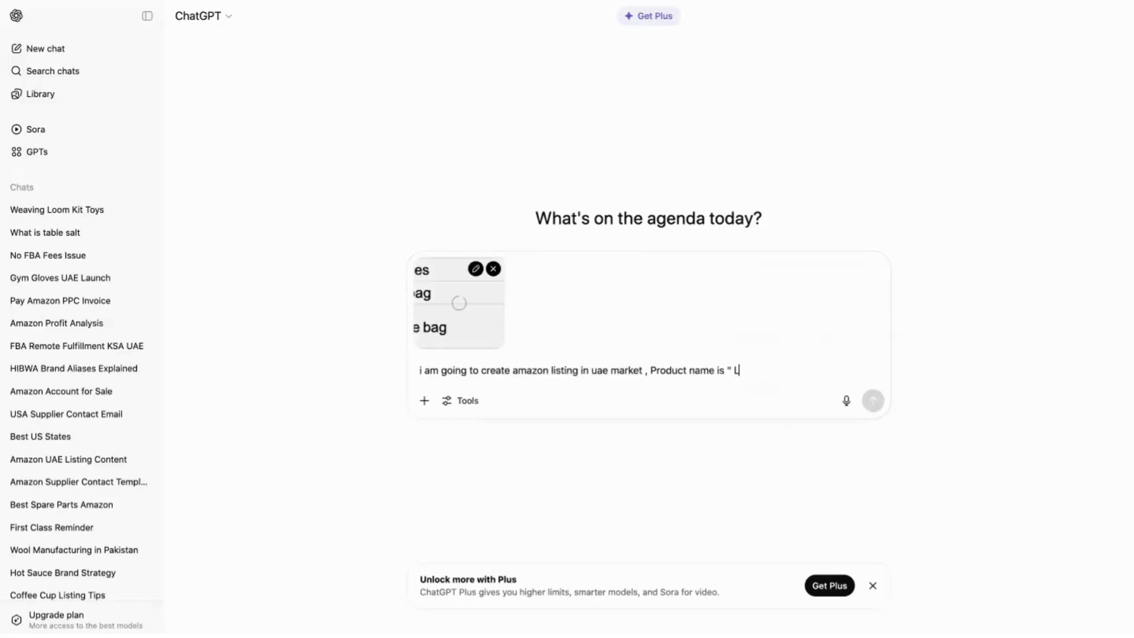
pyautogui.click(493, 269)
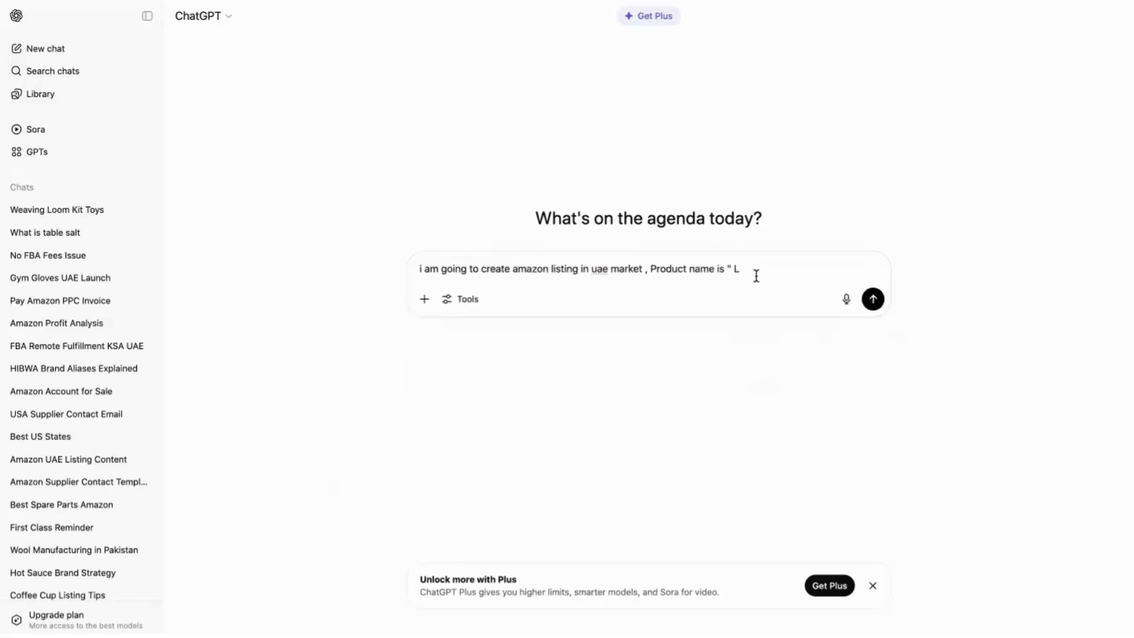
pyautogui.press('BackSpace')
pyautogui.write('travek')
pyautogui.press('BackSpace')
pyautogui.write('l bag"')
pyautogui.press('Return')
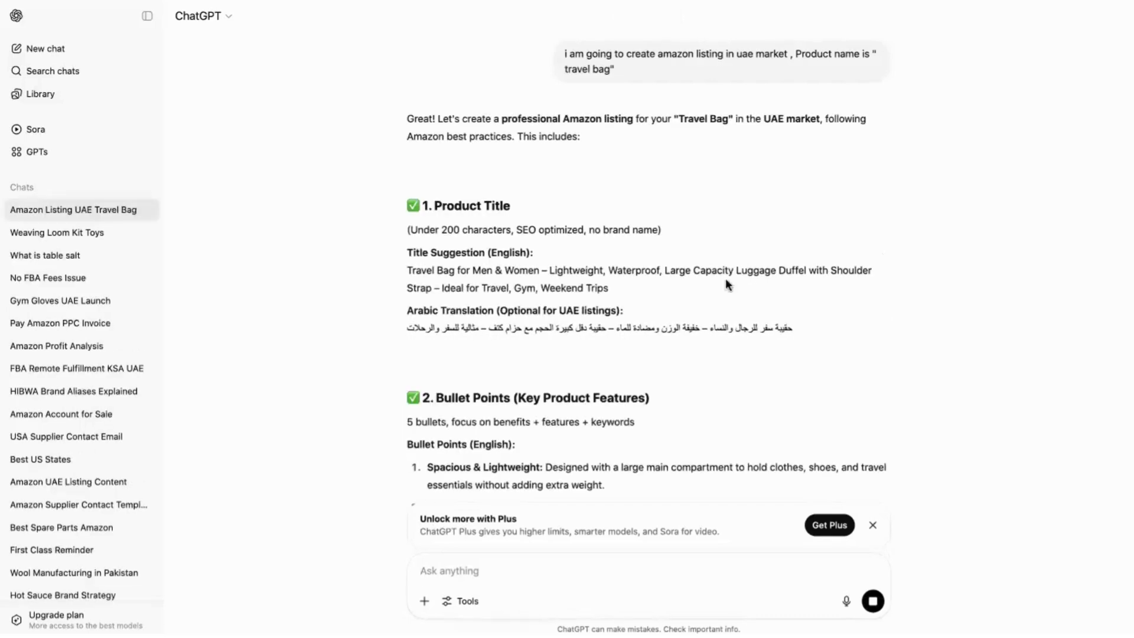
# Scroll through ChatGPT's travel bag listing down to the long product description.
pyautogui.scroll(-3, 676, 317)
pyautogui.scroll(-4, 676, 317)
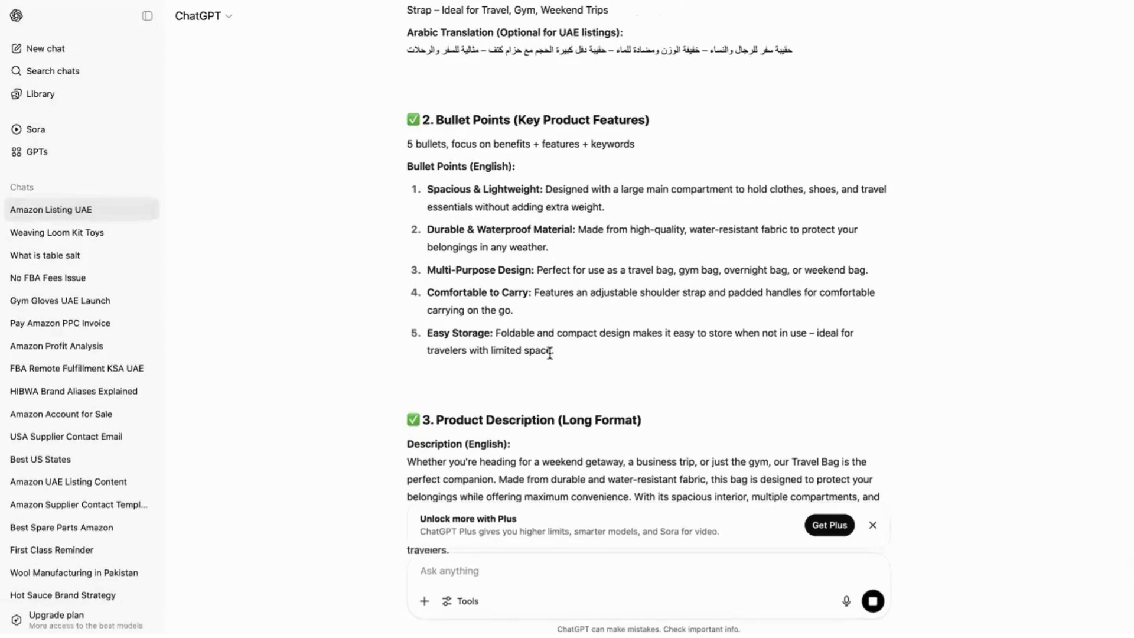
pyautogui.scroll(-5, 549, 352)
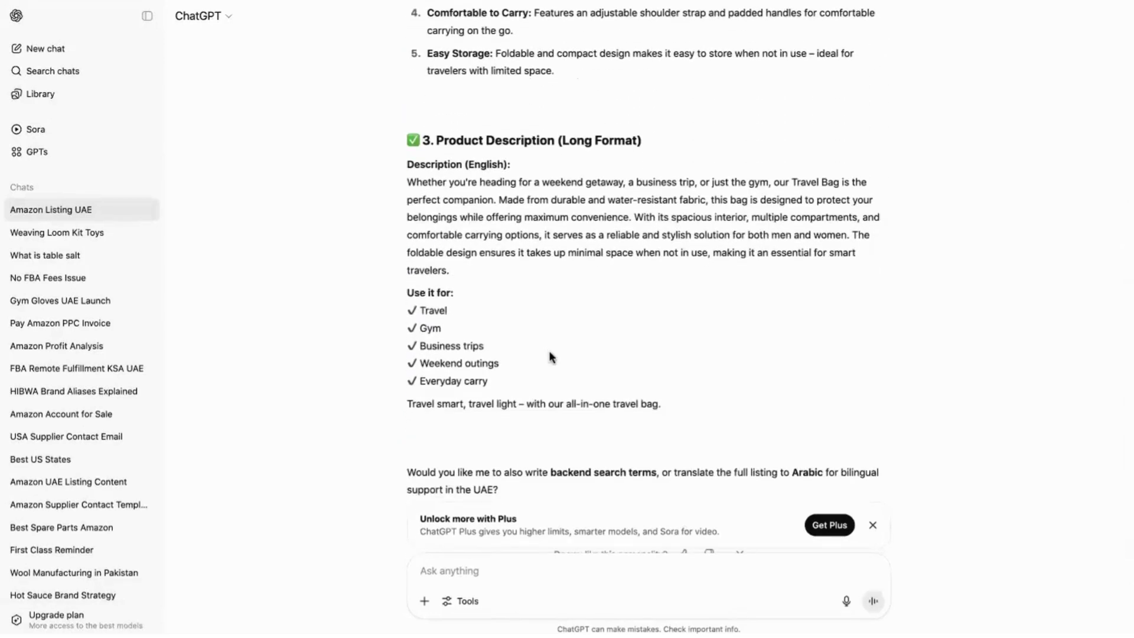
pyautogui.scroll(-1, 549, 357)
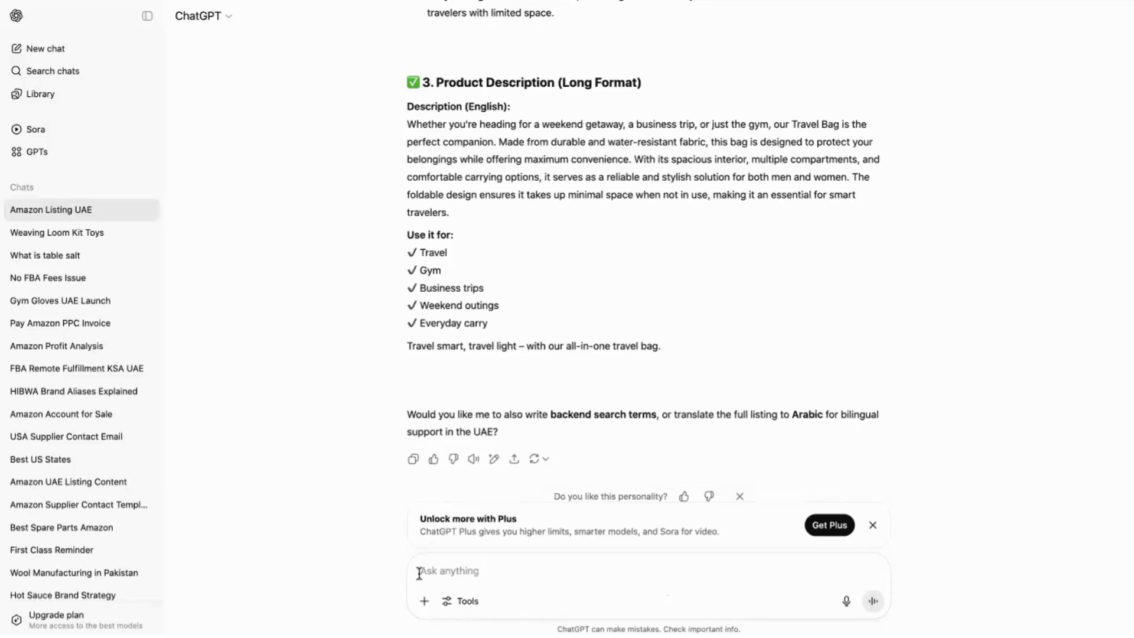
# Type a follow-up requesting only an Amazon-standard title including "suitcases, travel bag, luggage bag".
pyautogui.write('i need only')
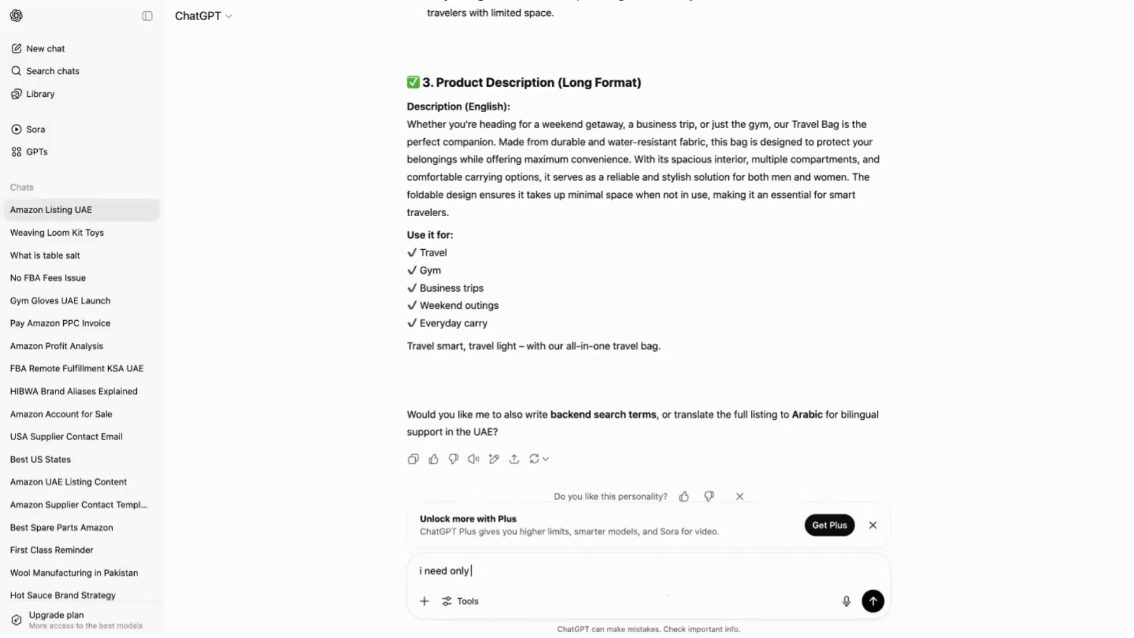
pyautogui.write(' title " make sure the foll')
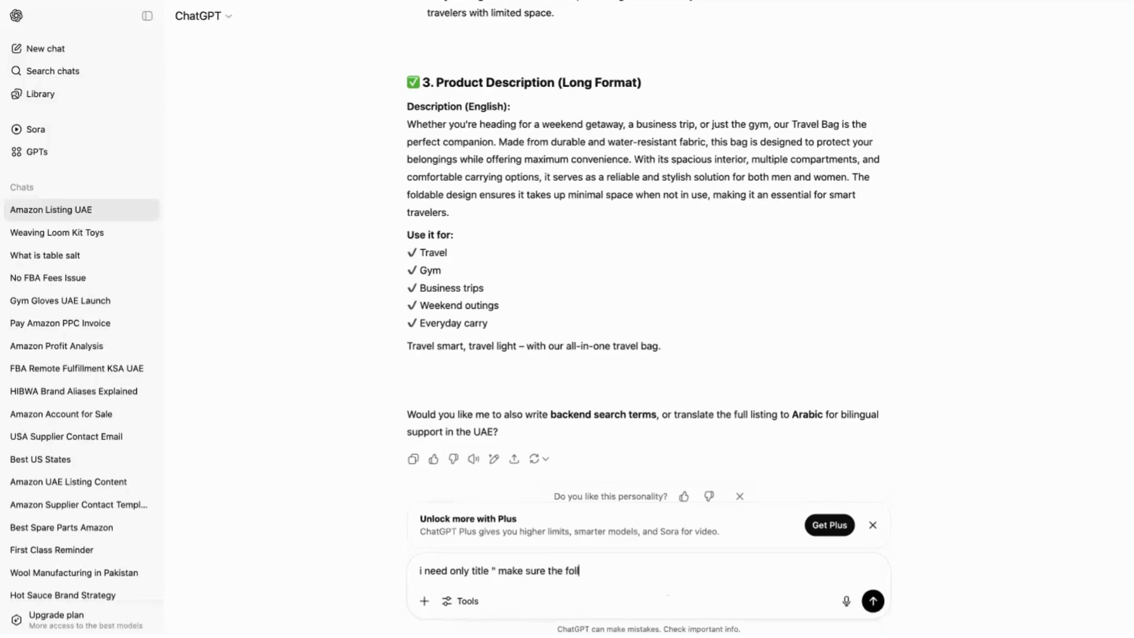
pyautogui.write('owing keywords shoul')
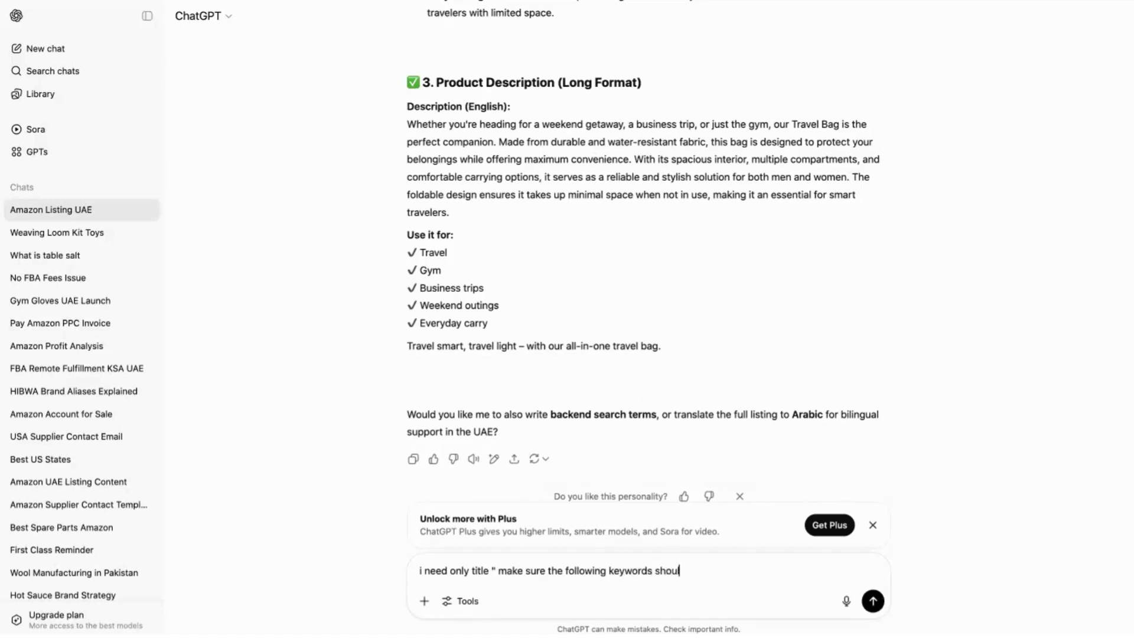
pyautogui.write('d be inlcude')
pyautogui.press('BackSpace')
pyautogui.write('d u')
pyautogui.press('BackSpace')
pyautogui.press('BackSpace')
pyautogui.press('BackSpace')
pyautogui.press('BackSpace')
pyautogui.press('BackSpace')
pyautogui.press('BackSpace')
pyautogui.press('BackSpace')
pyautogui.press('BackSpace')
pyautogui.write('cluded in title')
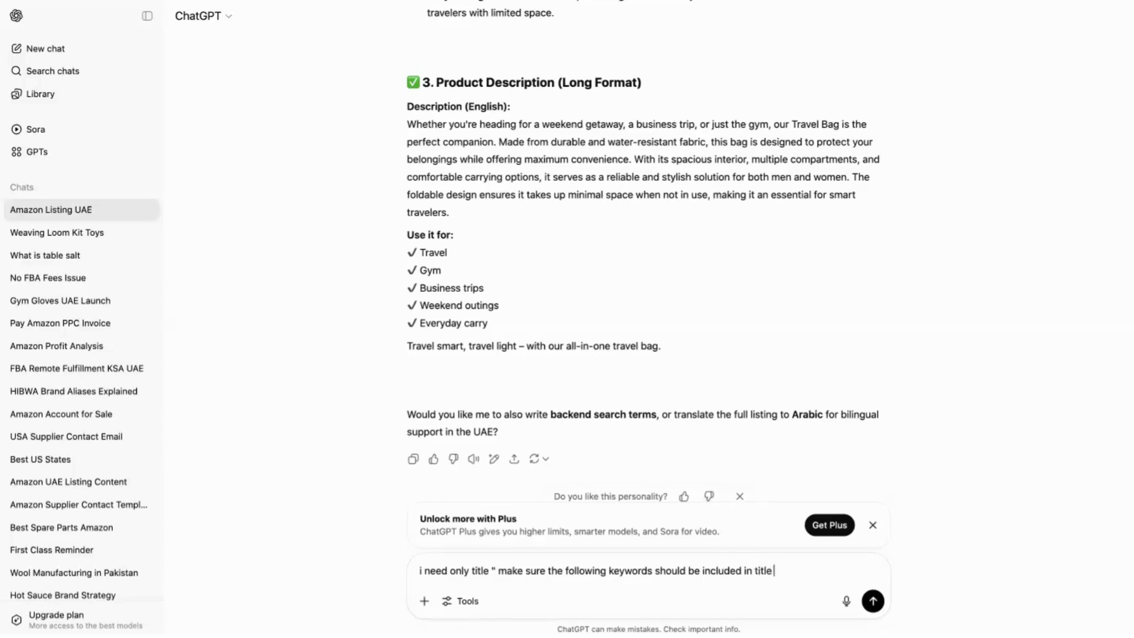
pyautogui.write(' as amazon')
pyautogui.press('BackSpace')
pyautogui.press('BackSpace')
pyautogui.press('BackSpace')
pyautogui.write('d')
pyautogui.press('BackSpace')
pyautogui.write('zon standard')
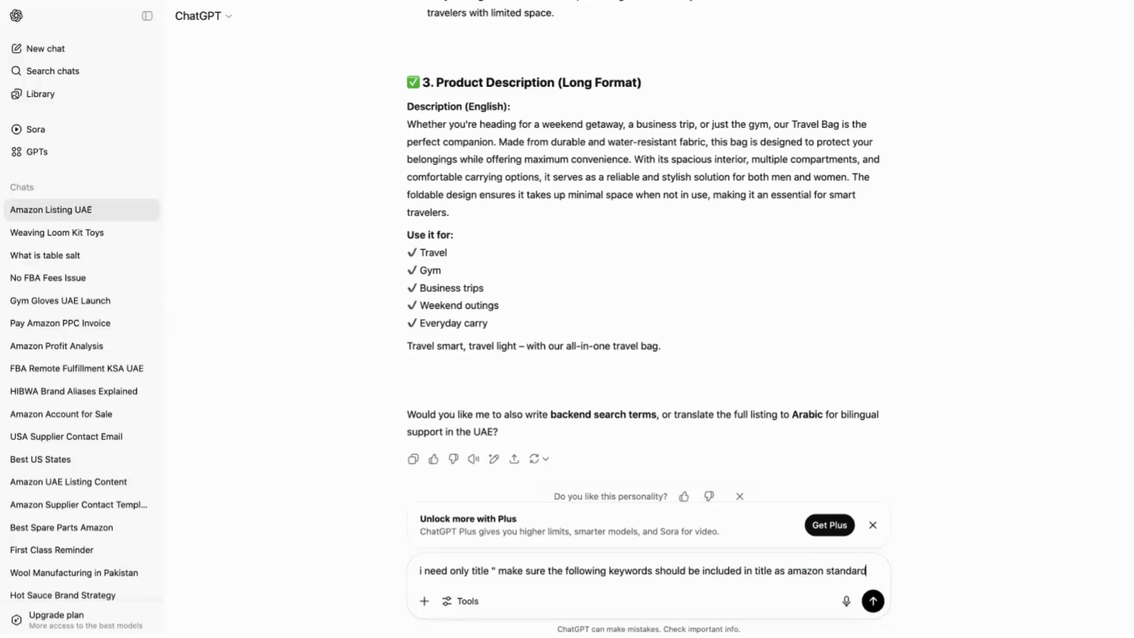
pyautogui.write(' "')
pyautogui.write('suitcases ,')
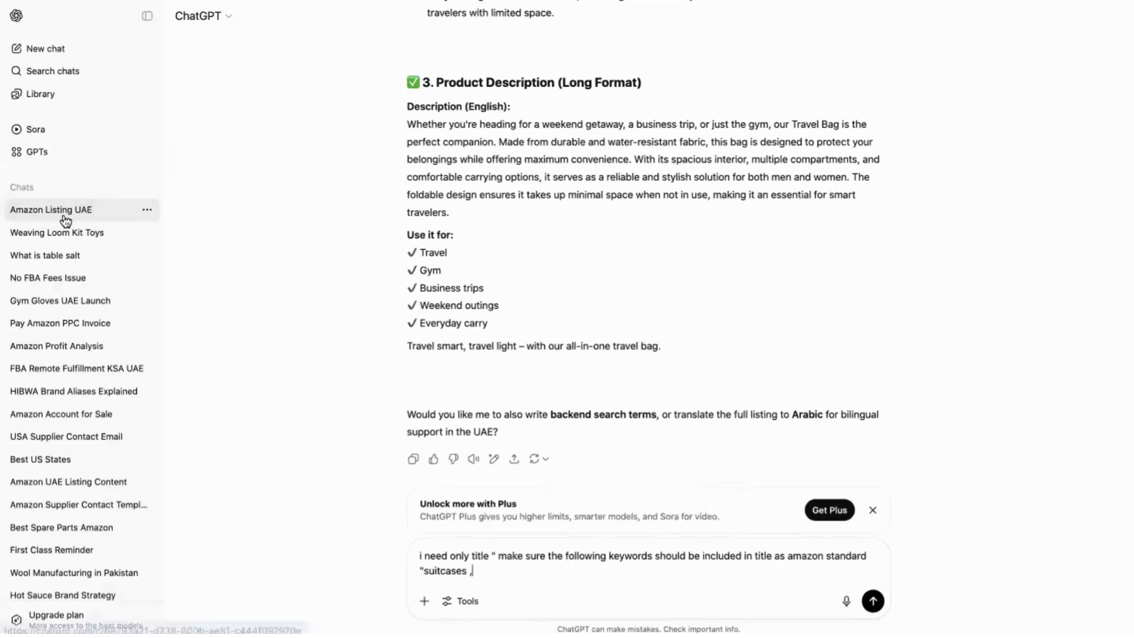
pyautogui.write('travel bag')
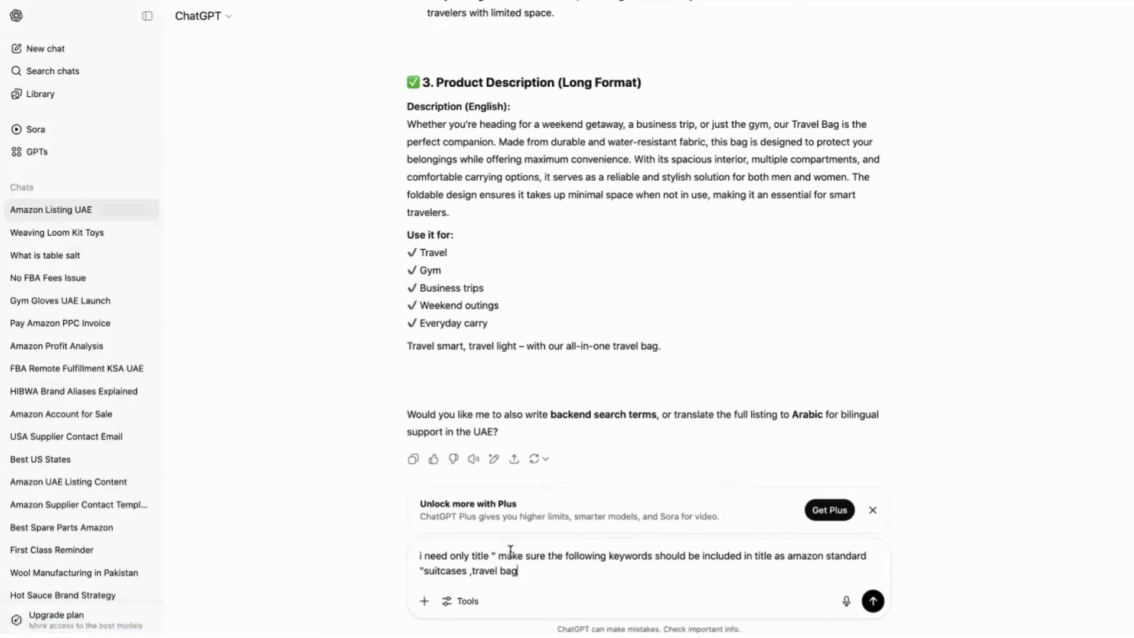
pyautogui.write(', luggage bag"')
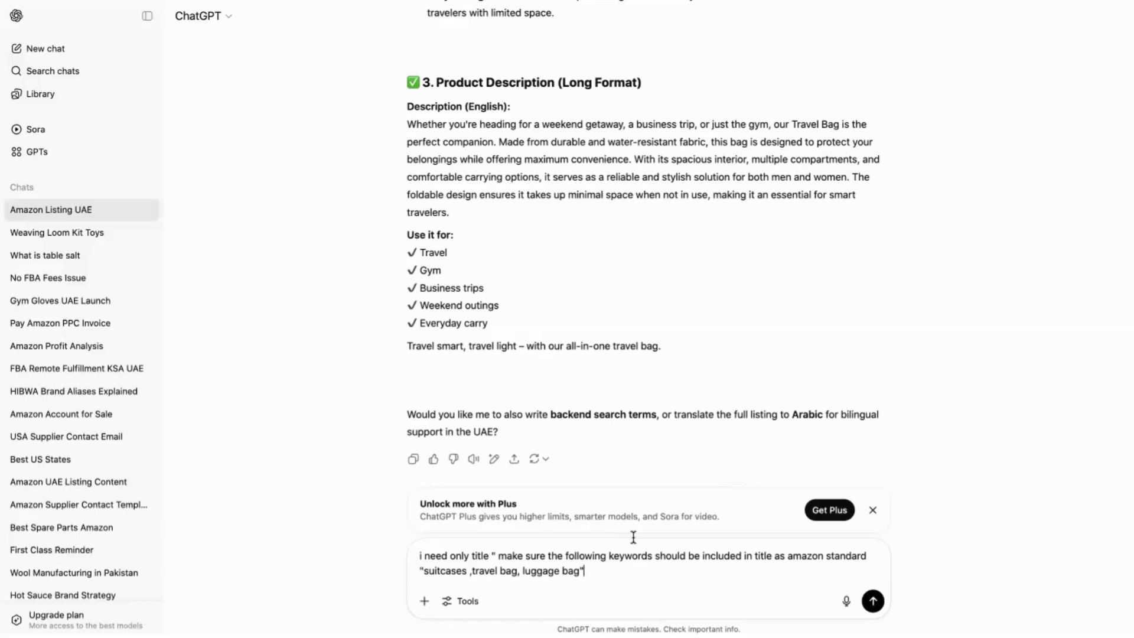
# Send the title-only request with the keywords suitcases, travel bag and luggage bag.
pyautogui.press('Return')
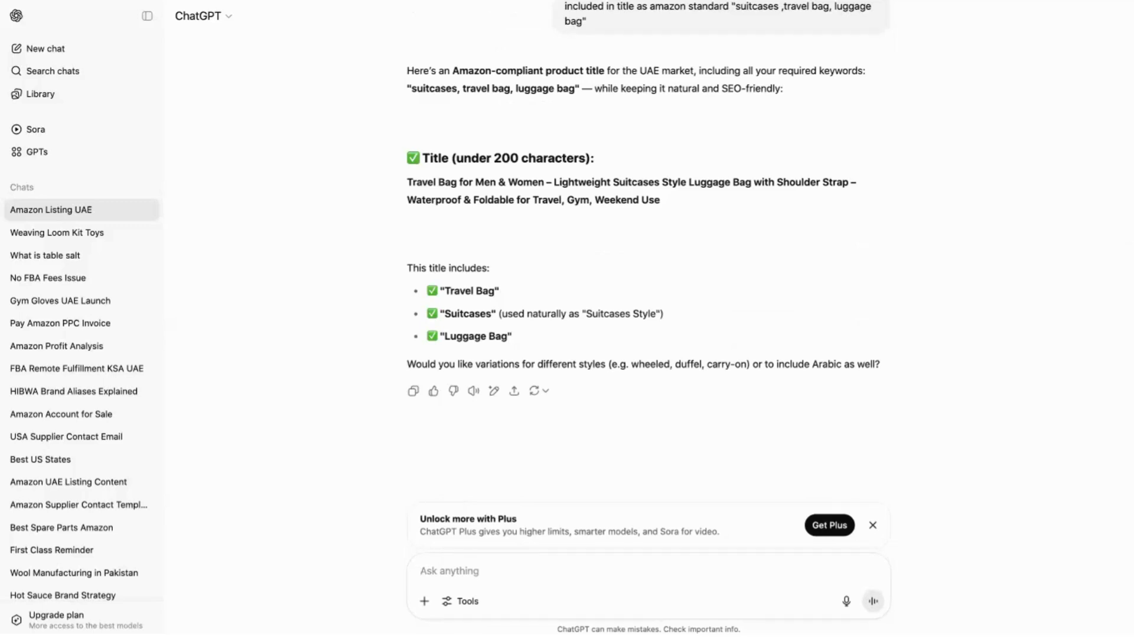
pyautogui.doubleClick(578, 201)
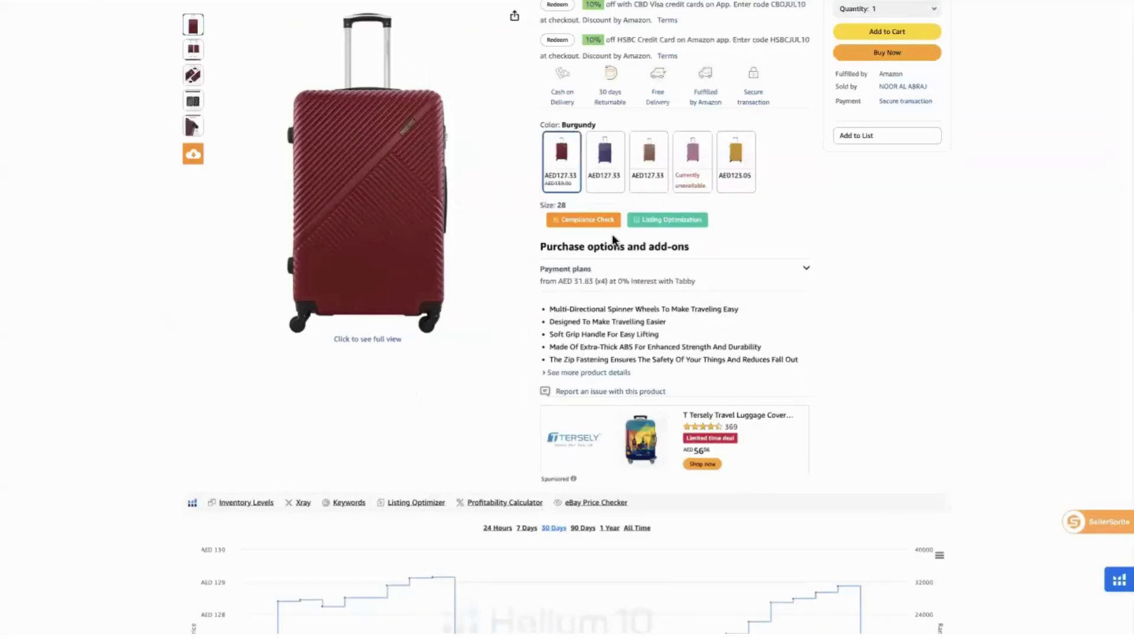
pyautogui.scroll(2, 395, 132)
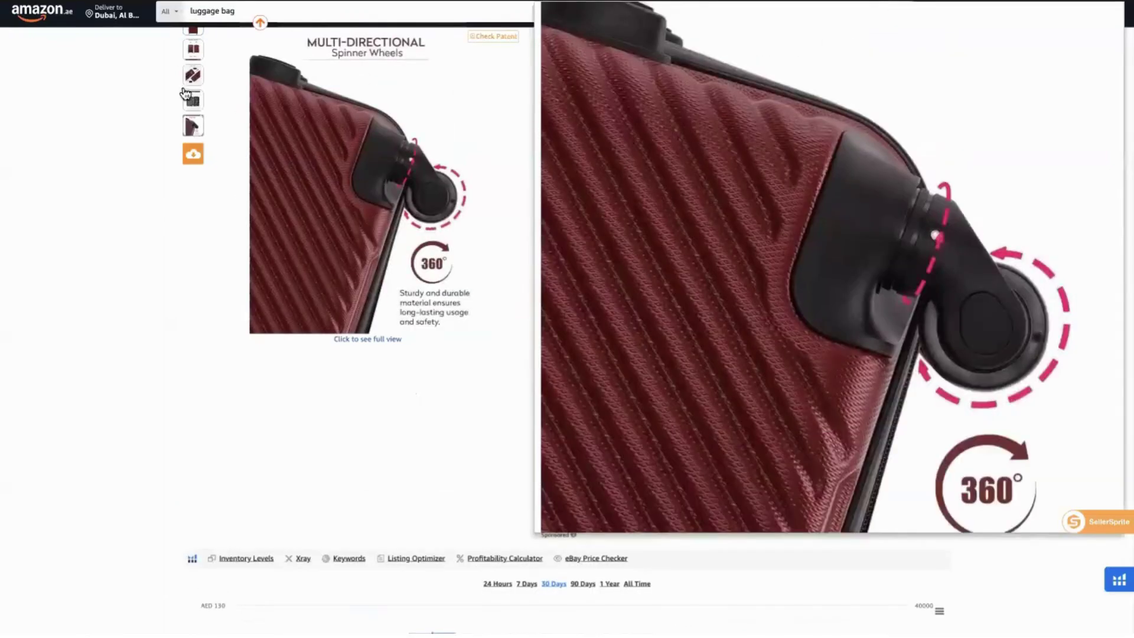
pyautogui.moveTo(191, 52)
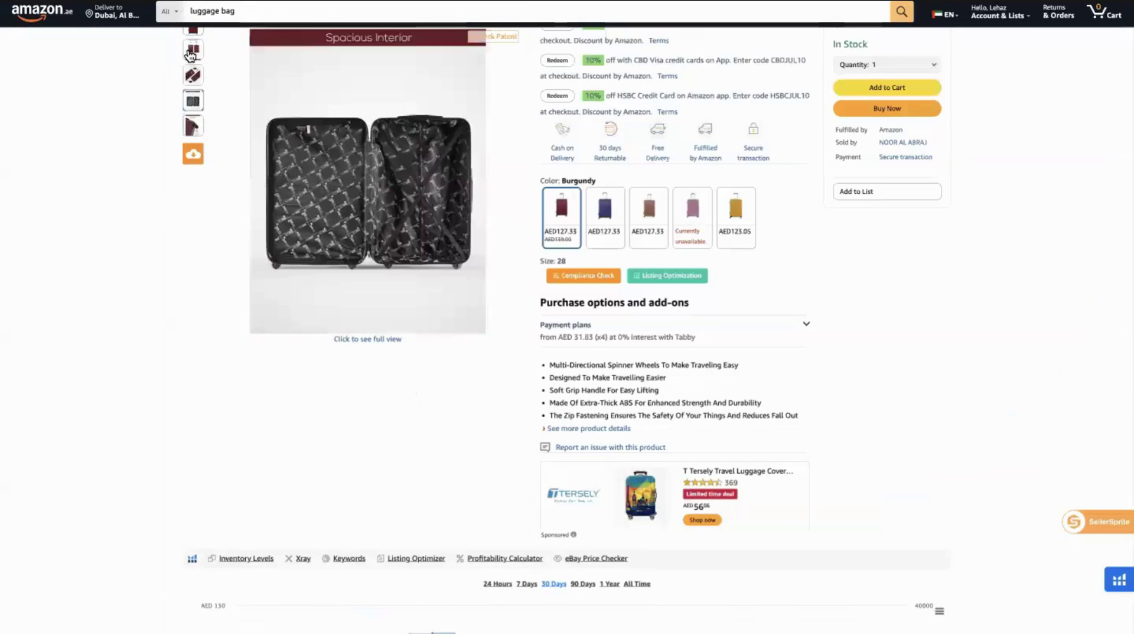
pyautogui.scroll(3, 106, 80)
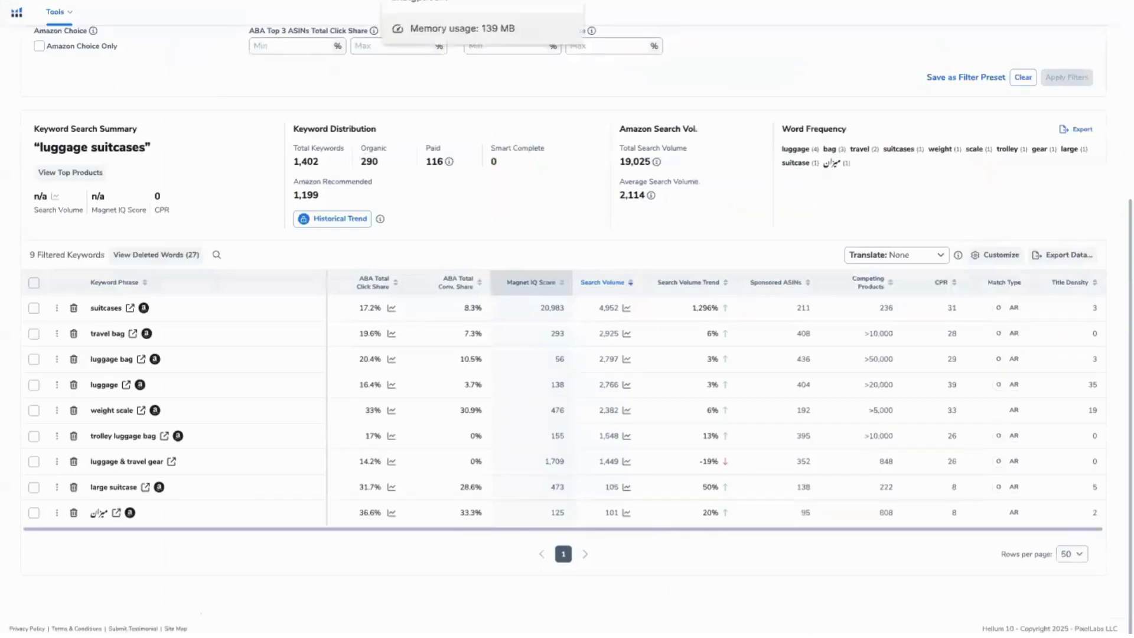
pyautogui.click(413, 2)
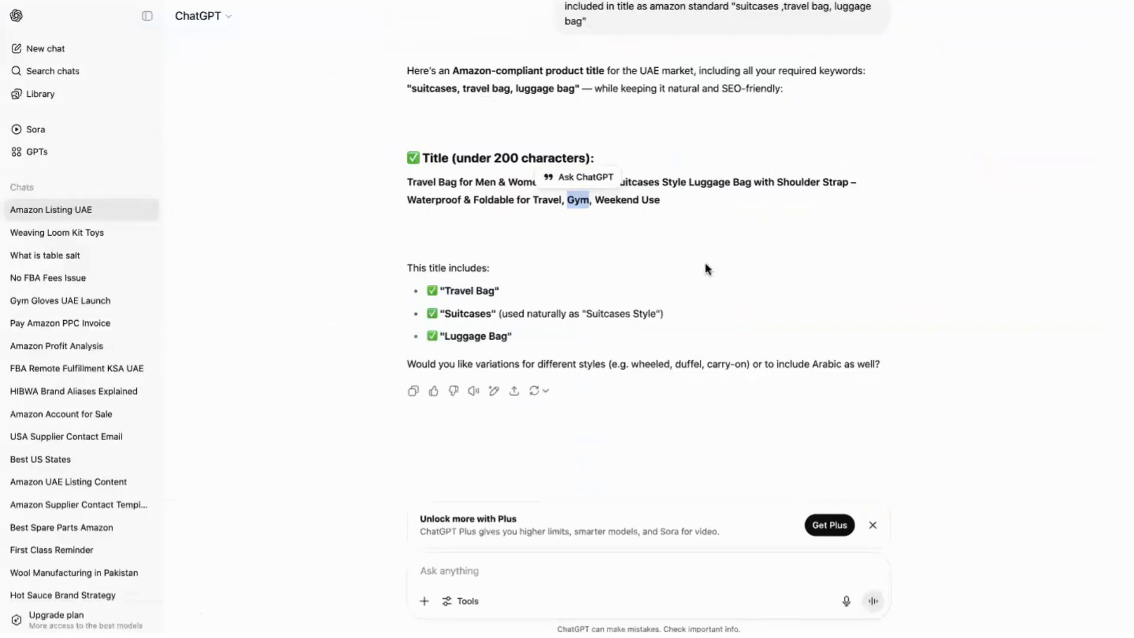
pyautogui.click(481, 184)
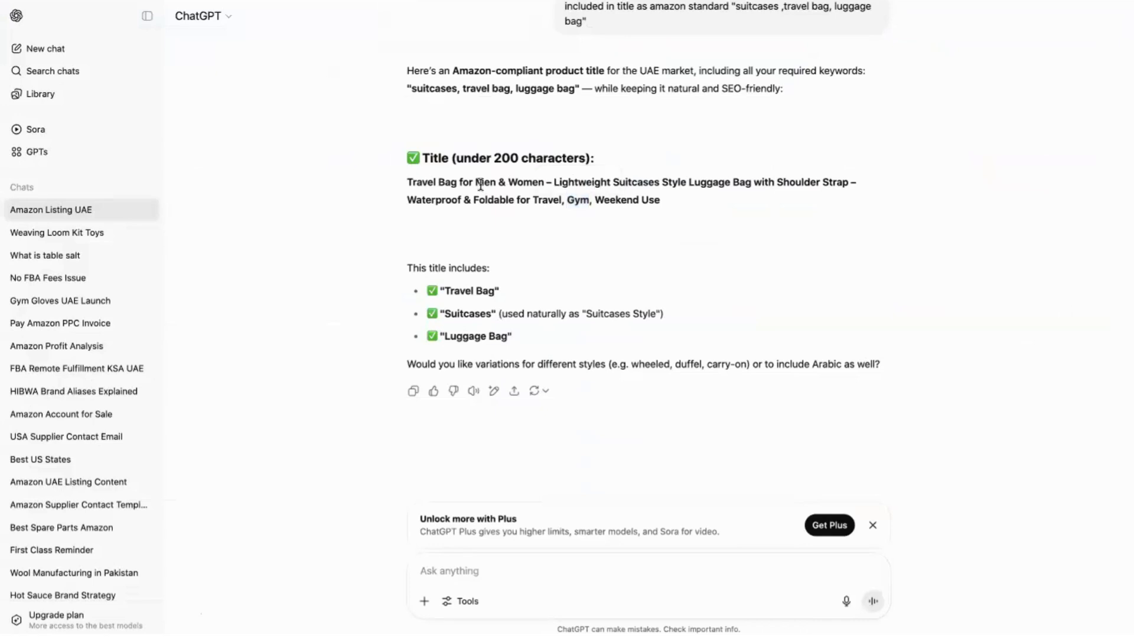
pyautogui.doubleClick(480, 184)
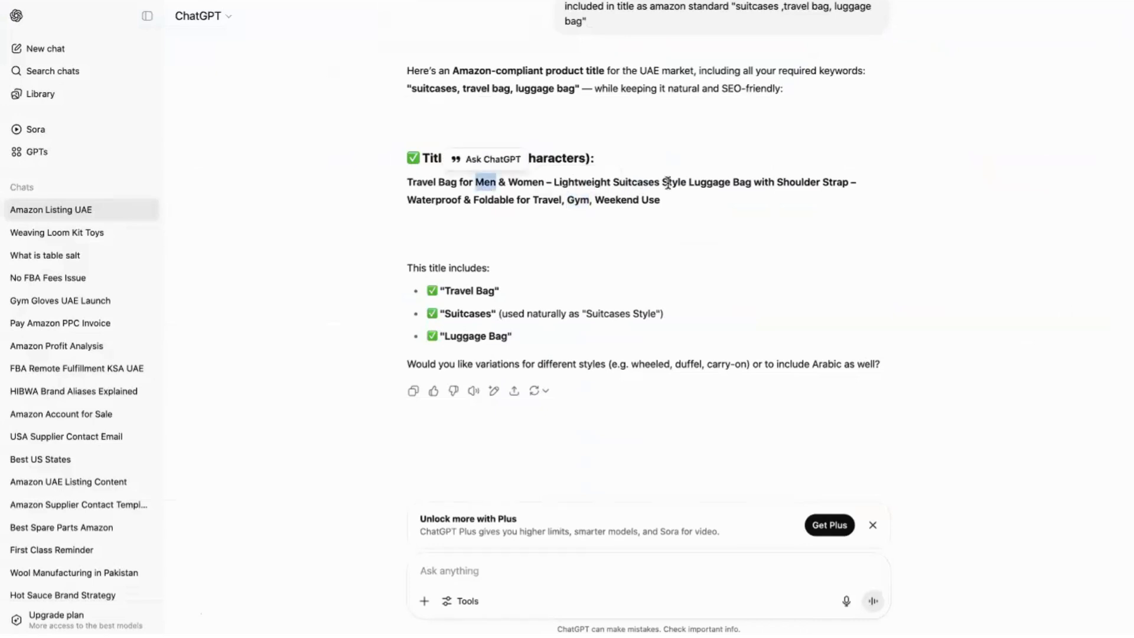
pyautogui.moveTo(406, 183); pyautogui.dragTo(459, 181)
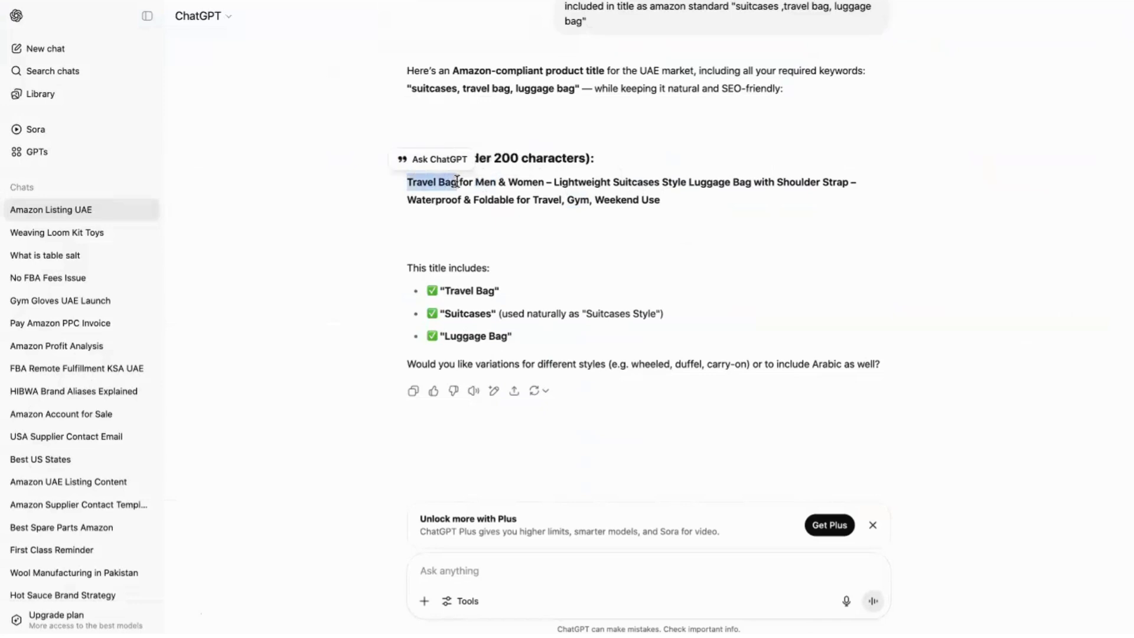
pyautogui.doubleClick(617, 181)
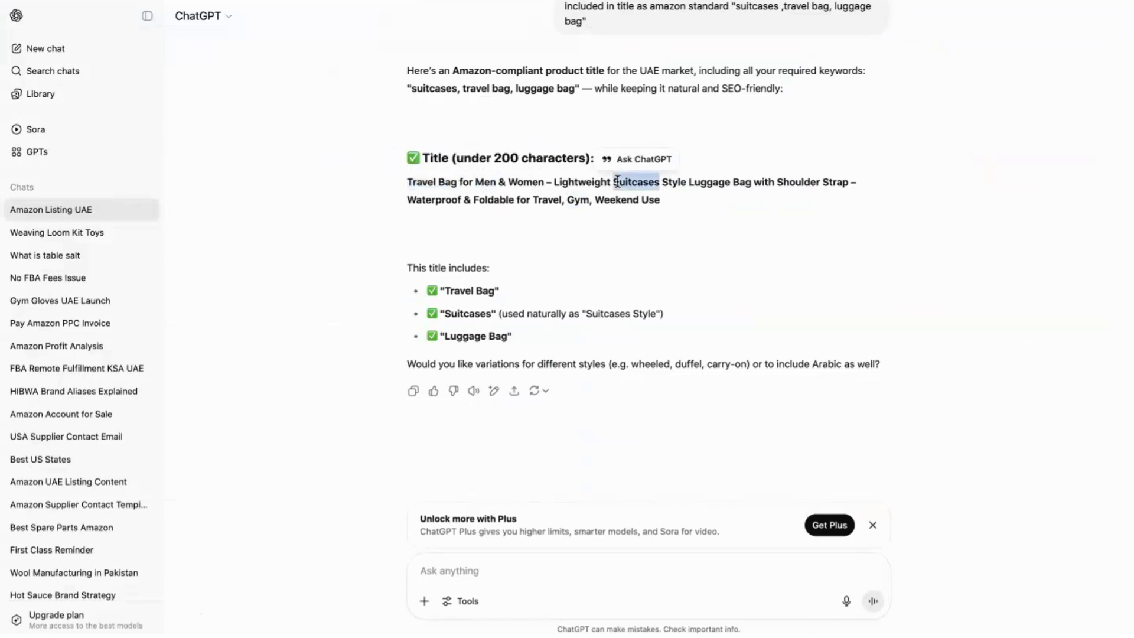
pyautogui.moveTo(688, 183); pyautogui.dragTo(753, 183)
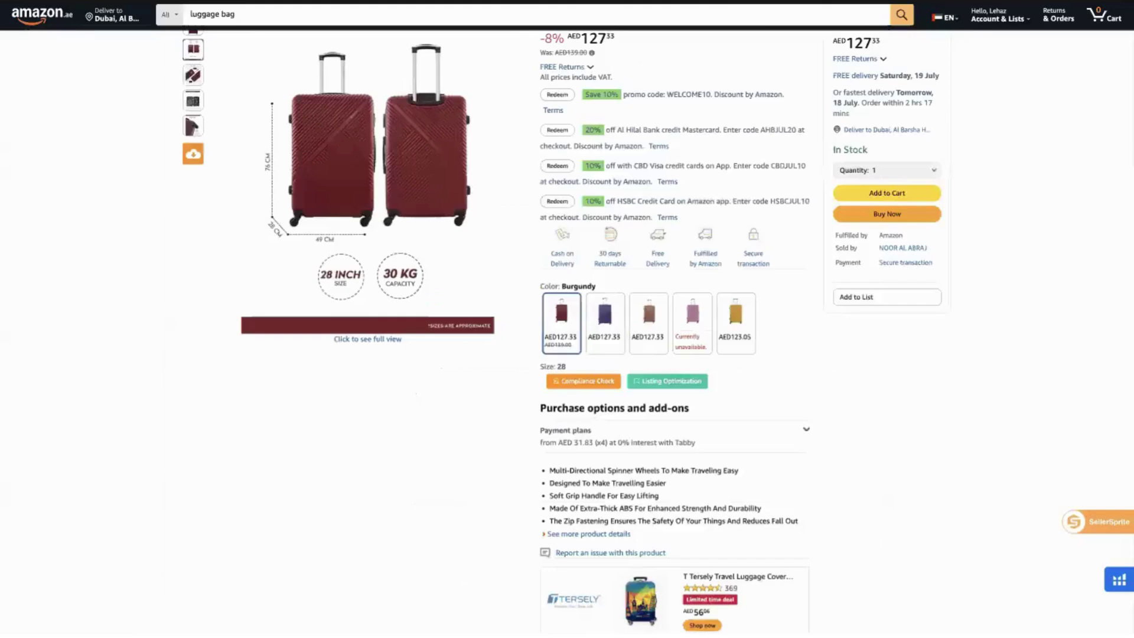
pyautogui.moveTo(468, 128)
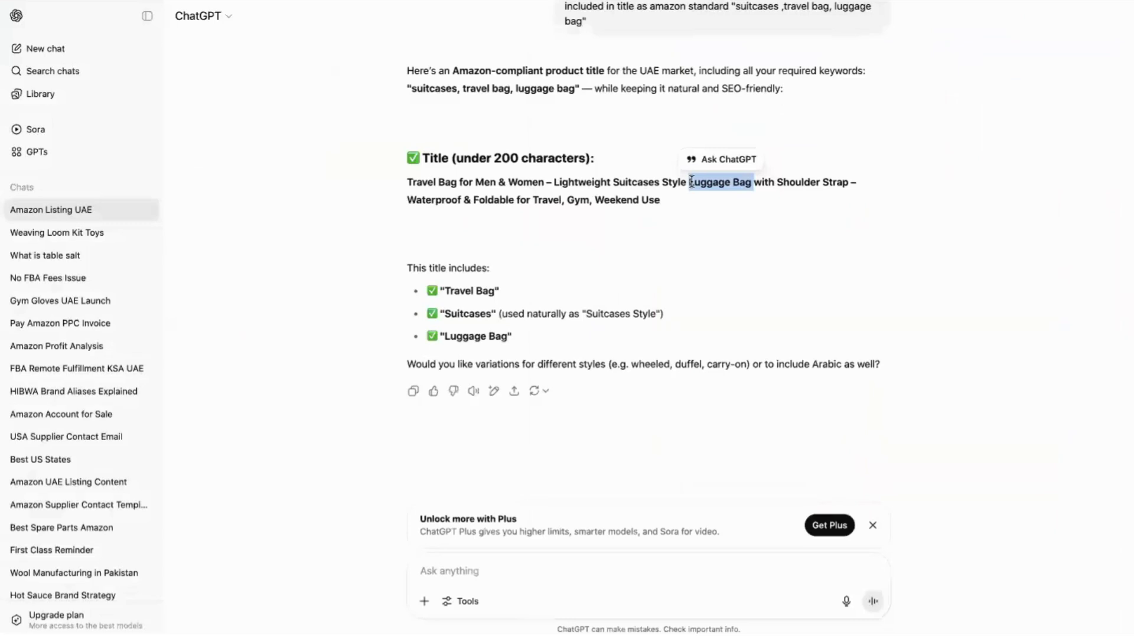
pyautogui.doubleClick(571, 201)
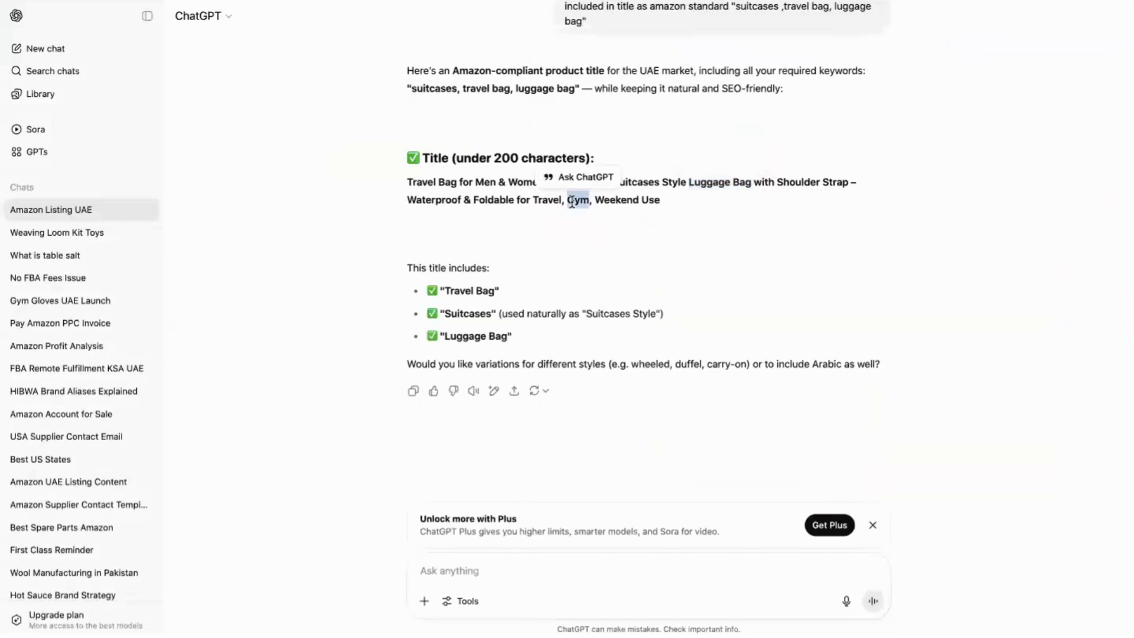
pyautogui.doubleClick(605, 199)
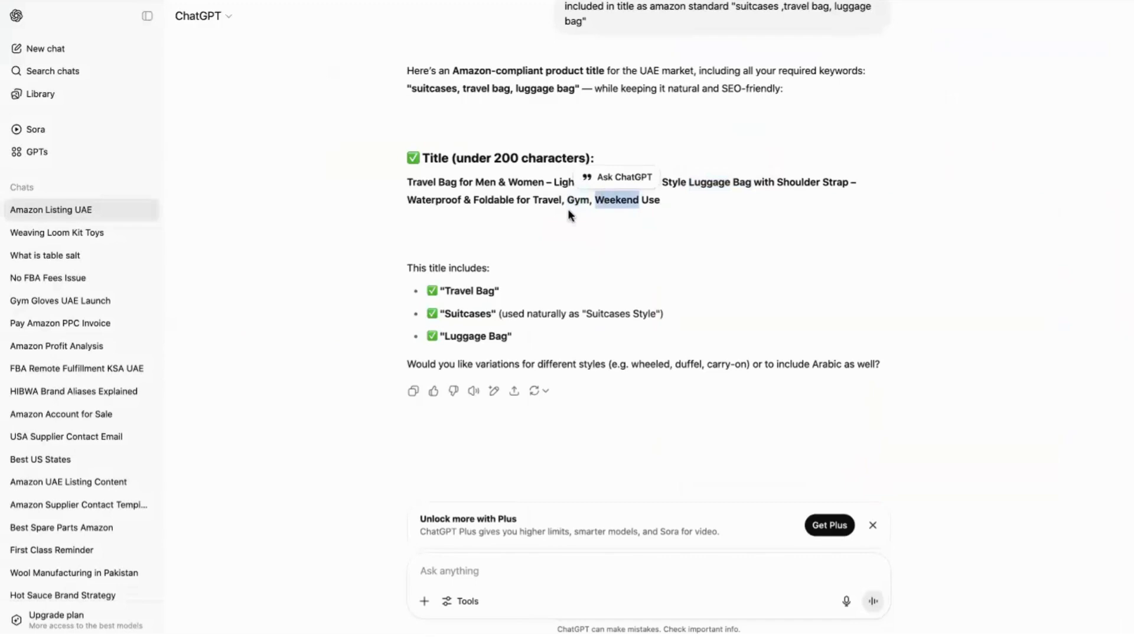
pyautogui.click(407, 178)
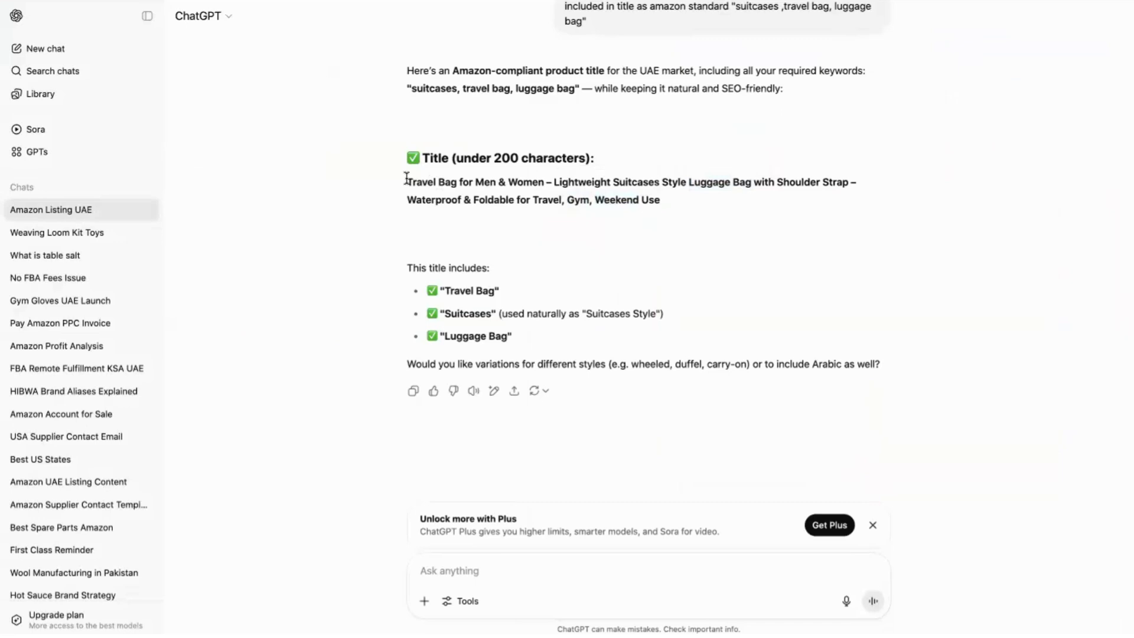
pyautogui.moveTo(407, 178); pyautogui.dragTo(679, 222)
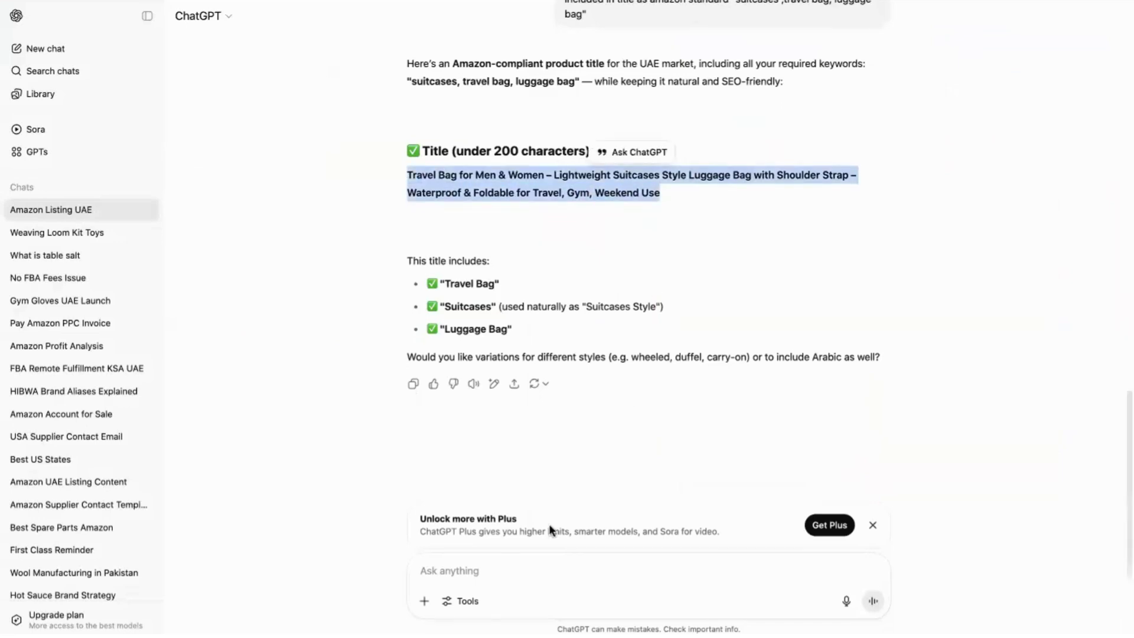
pyautogui.click(492, 571)
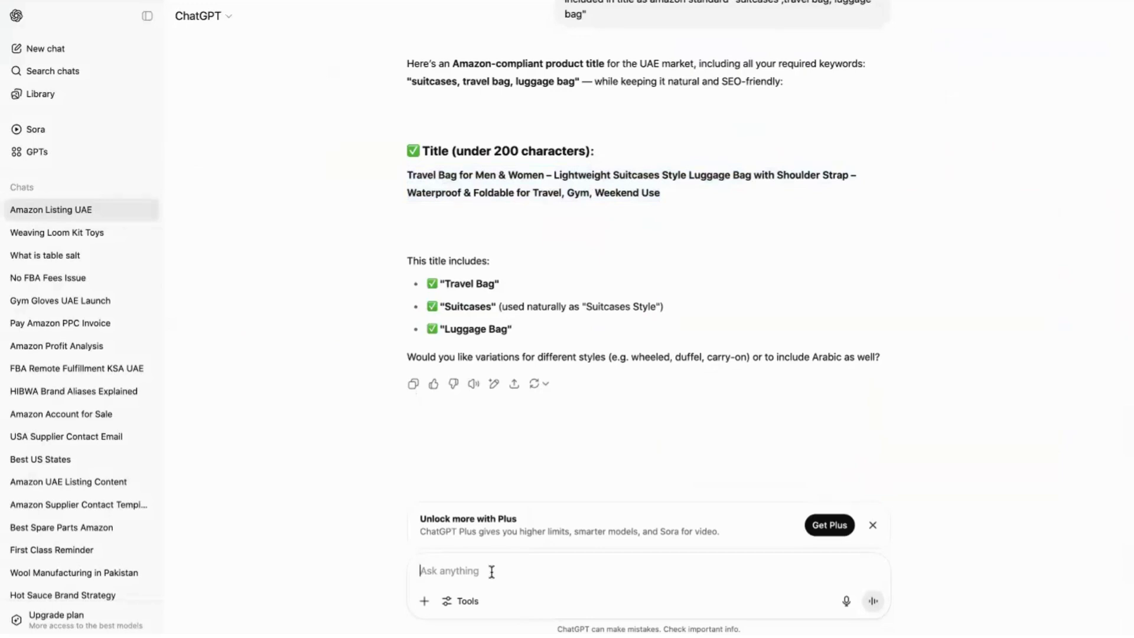
# Ask ChatGPT to avoid brand names in title, bullets and description, then select the revised title.
pyautogui.write('make sure dd')
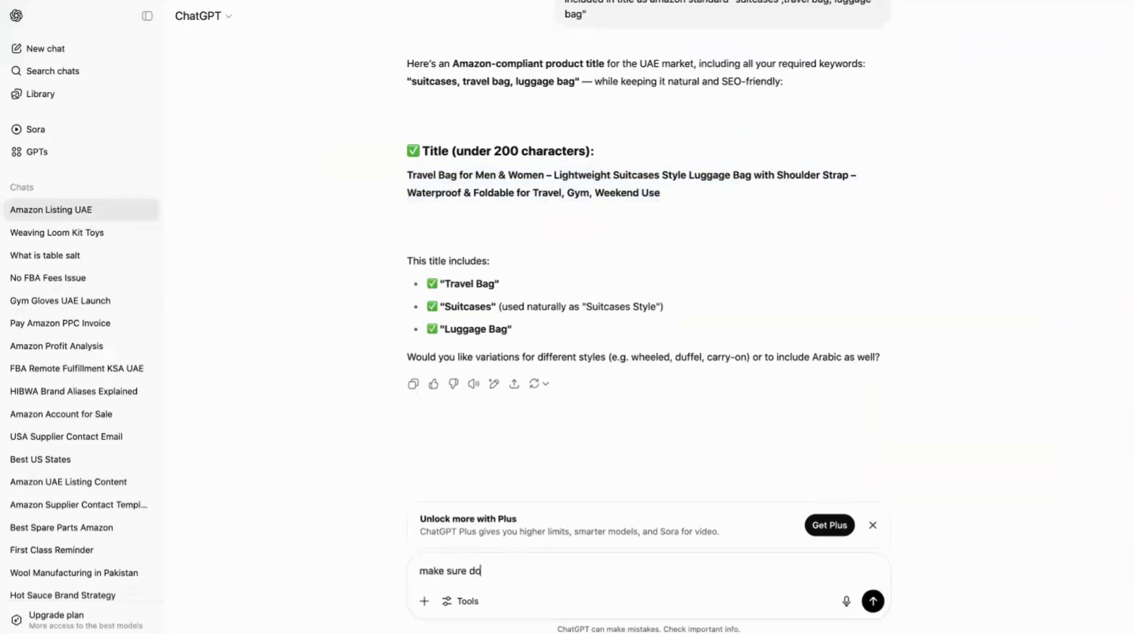
pyautogui.write('nt use any brand name in')
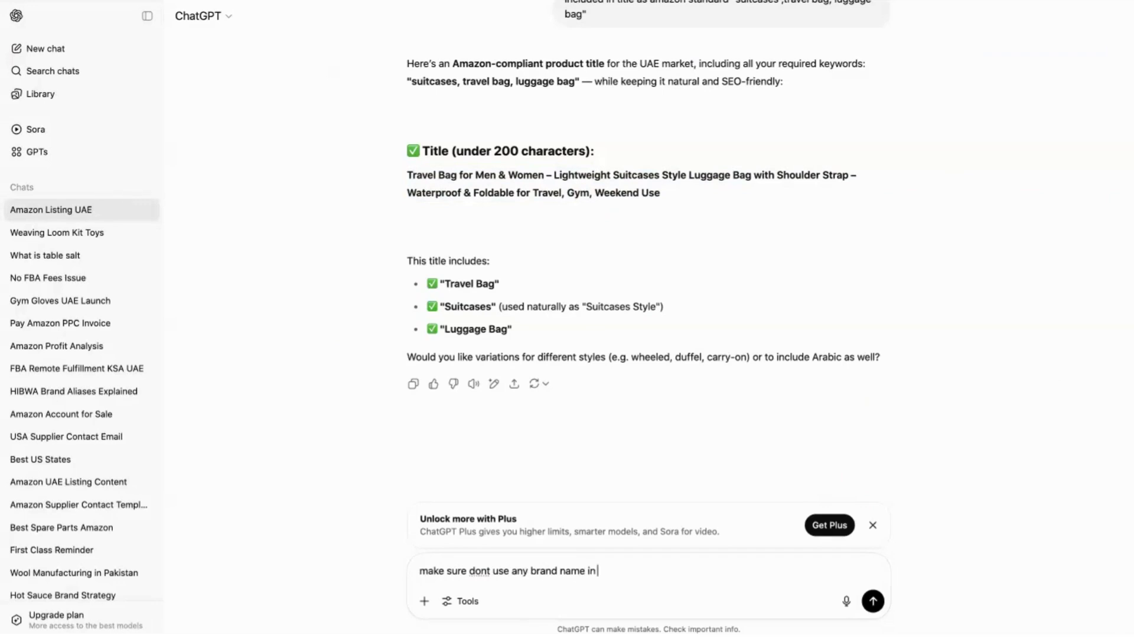
pyautogui.write(' title bullet points and description')
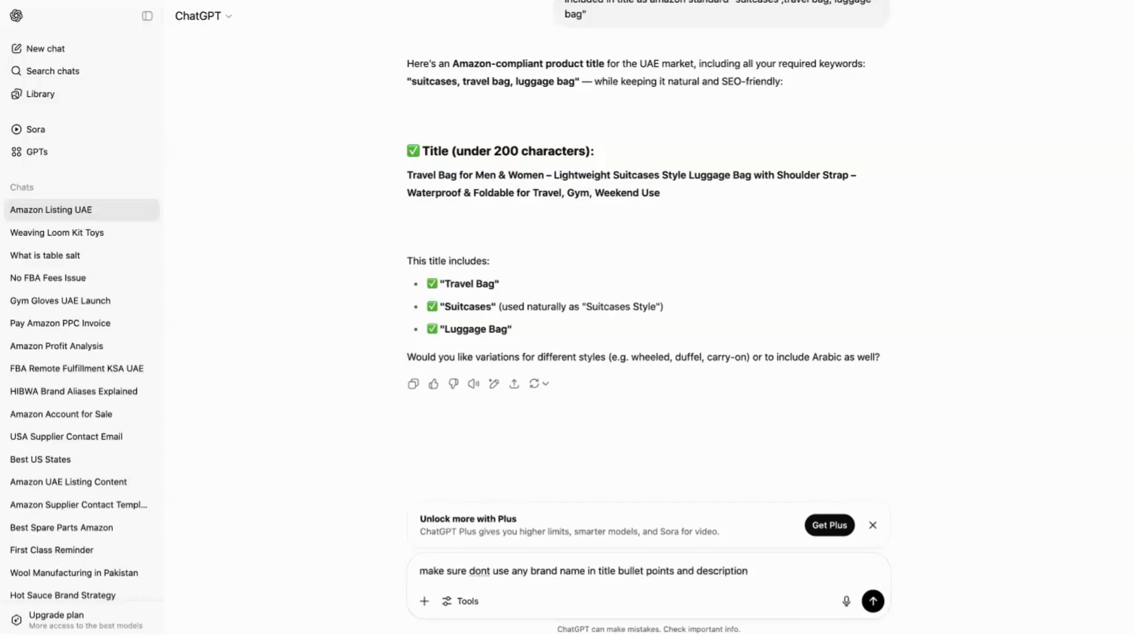
pyautogui.press('Return')
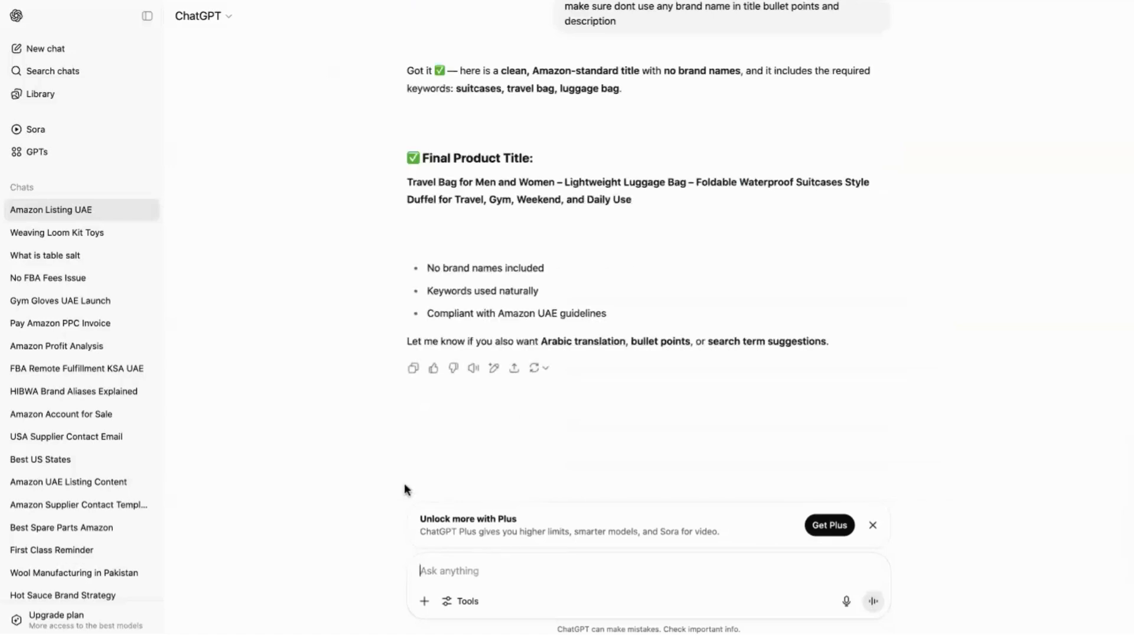
pyautogui.tripleClick(456, 269)
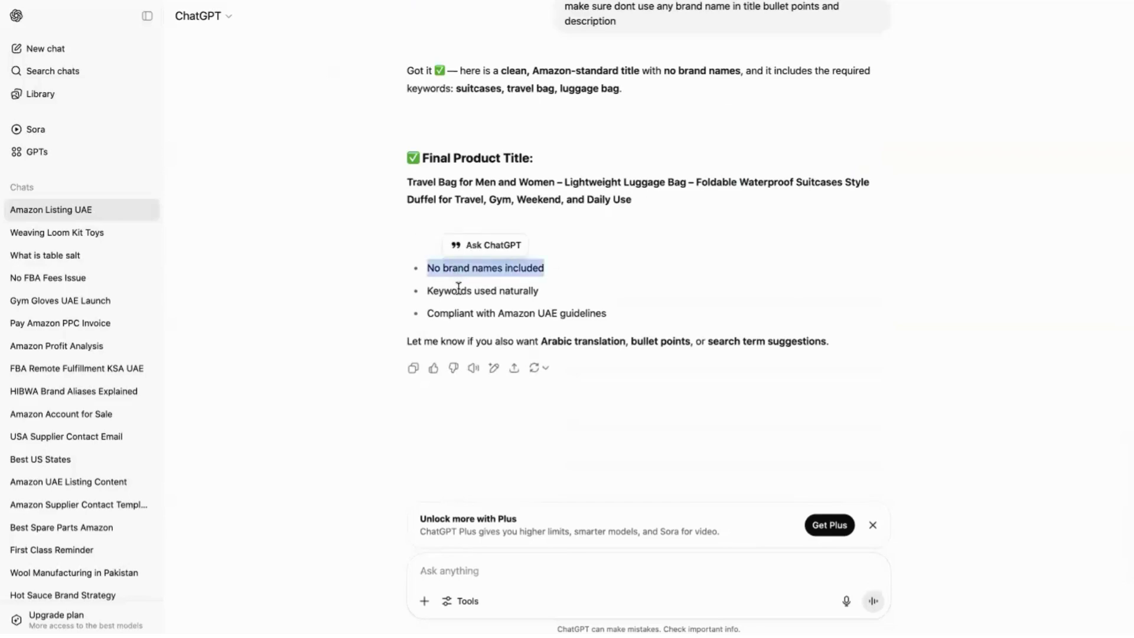
pyautogui.tripleClick(458, 289)
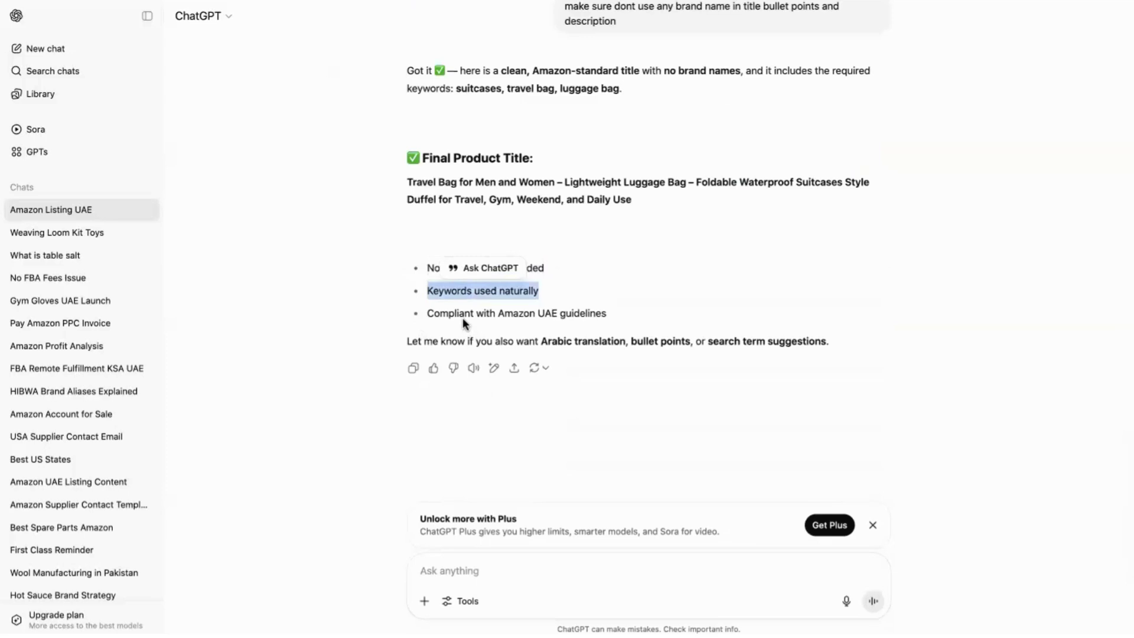
pyautogui.tripleClick(498, 315)
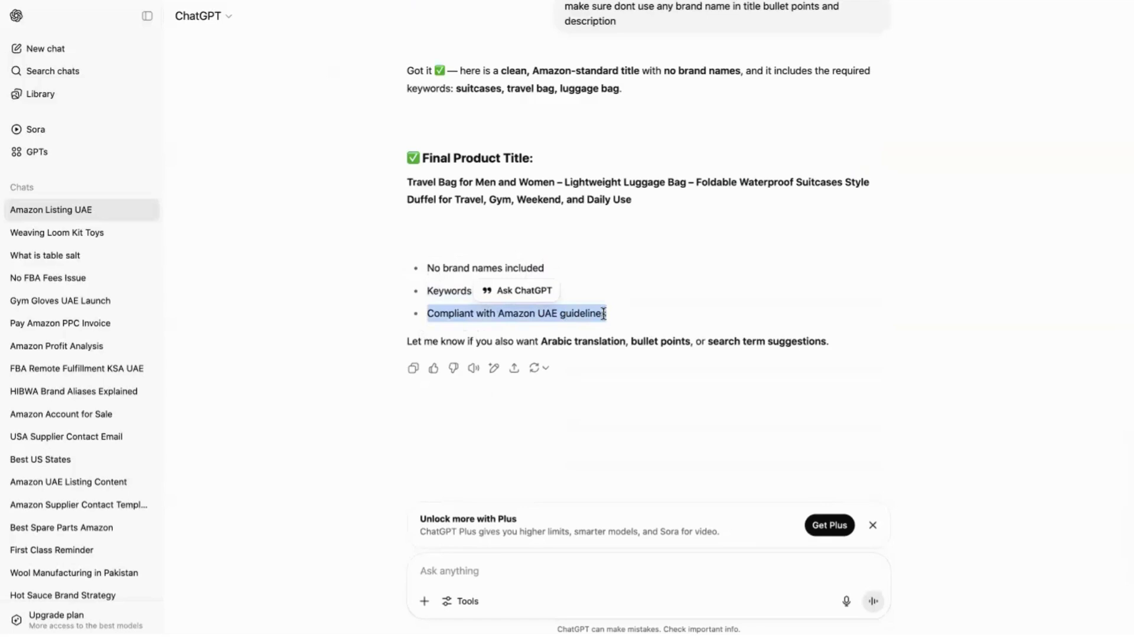
pyautogui.click(604, 313)
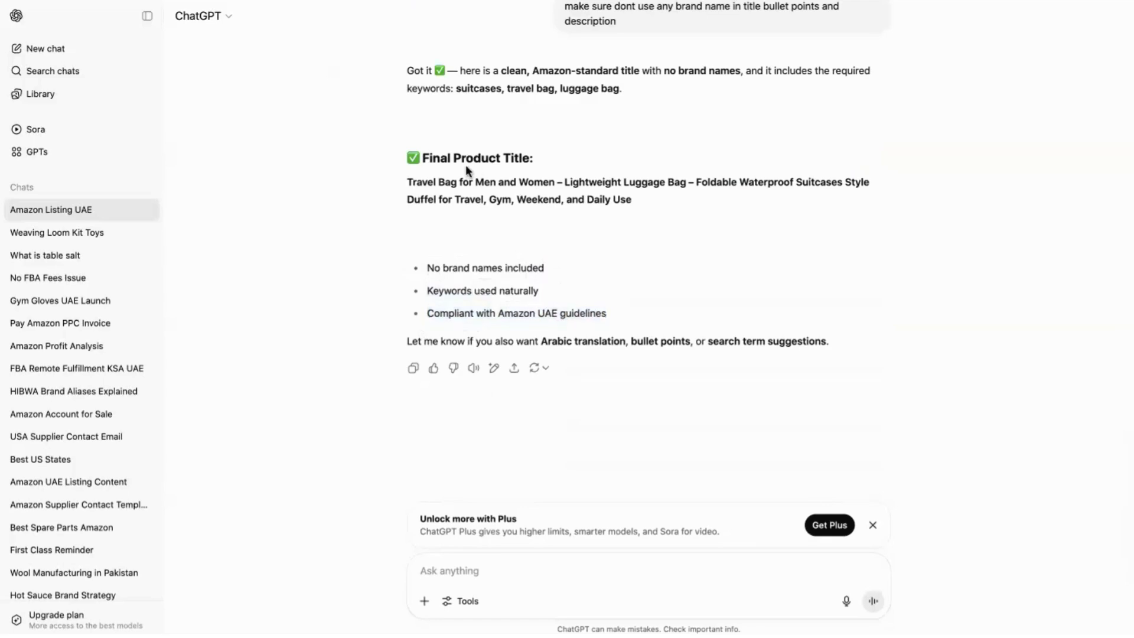
pyautogui.moveTo(406, 182); pyautogui.dragTo(635, 205)
pyautogui.hotkey('ctrl', 'c')
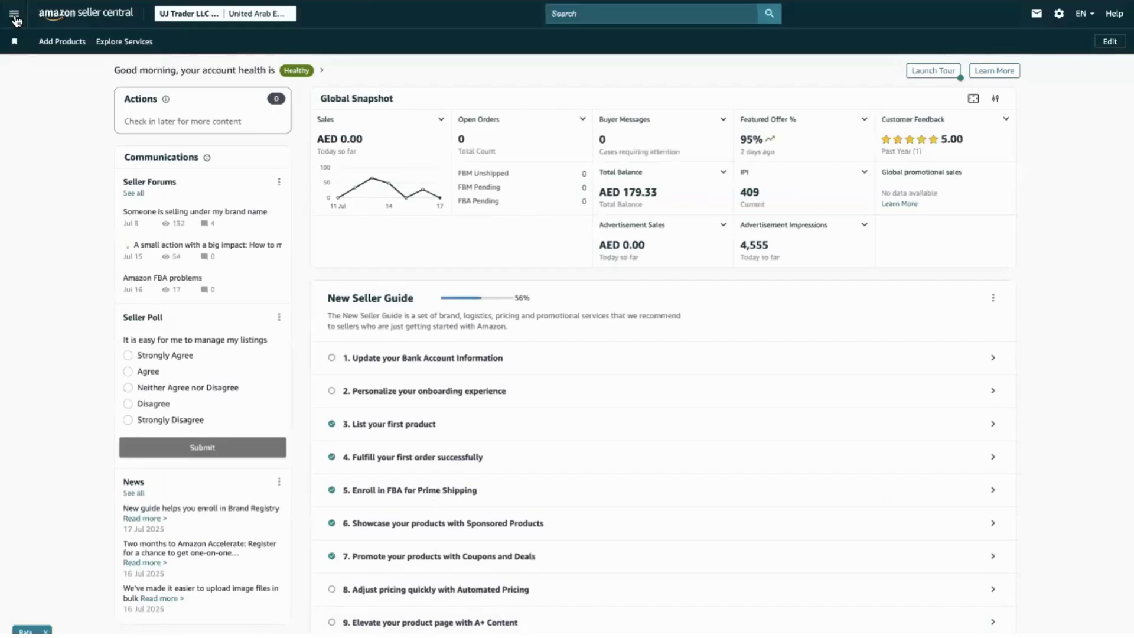
# Start a new product listing from a blank form in Seller Central.
pyautogui.moveTo(111, 45)
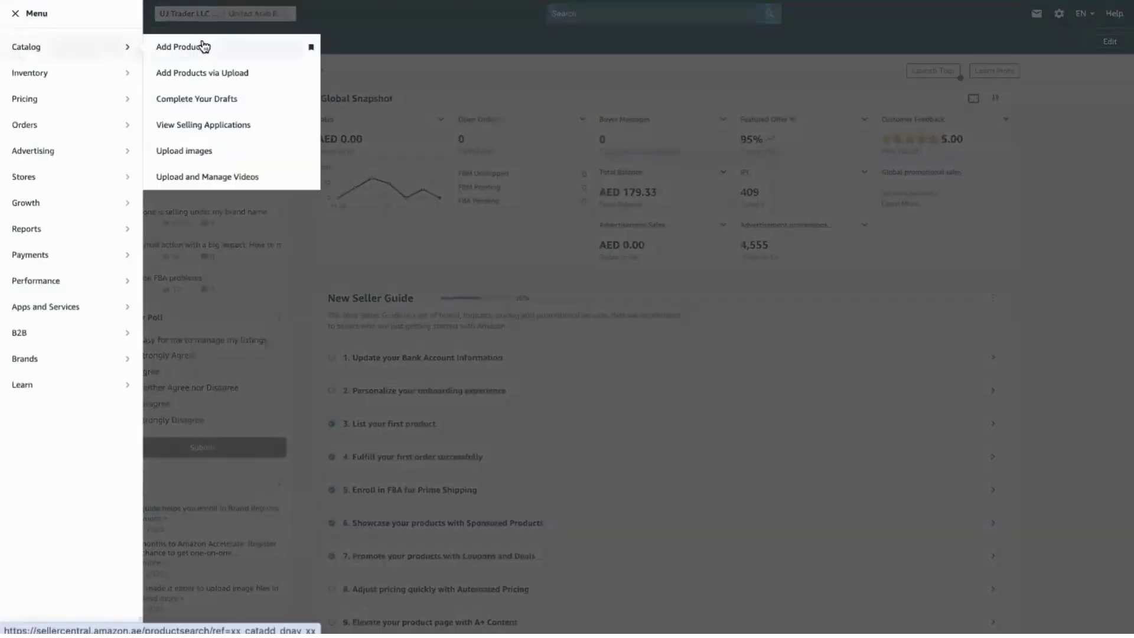
pyautogui.click(205, 44)
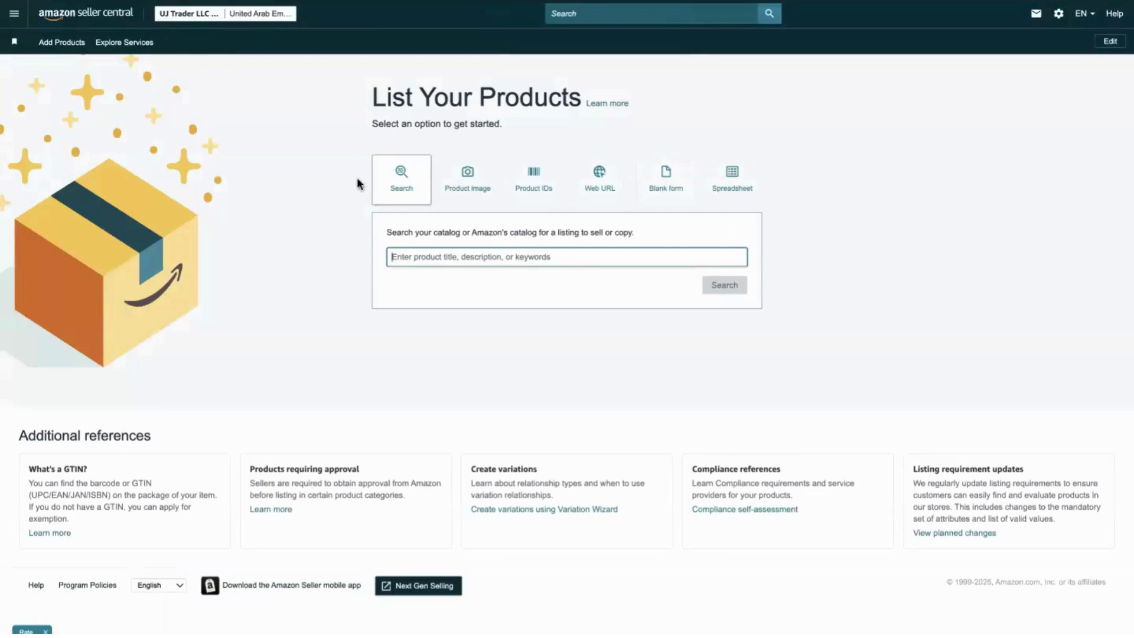
pyautogui.click(672, 171)
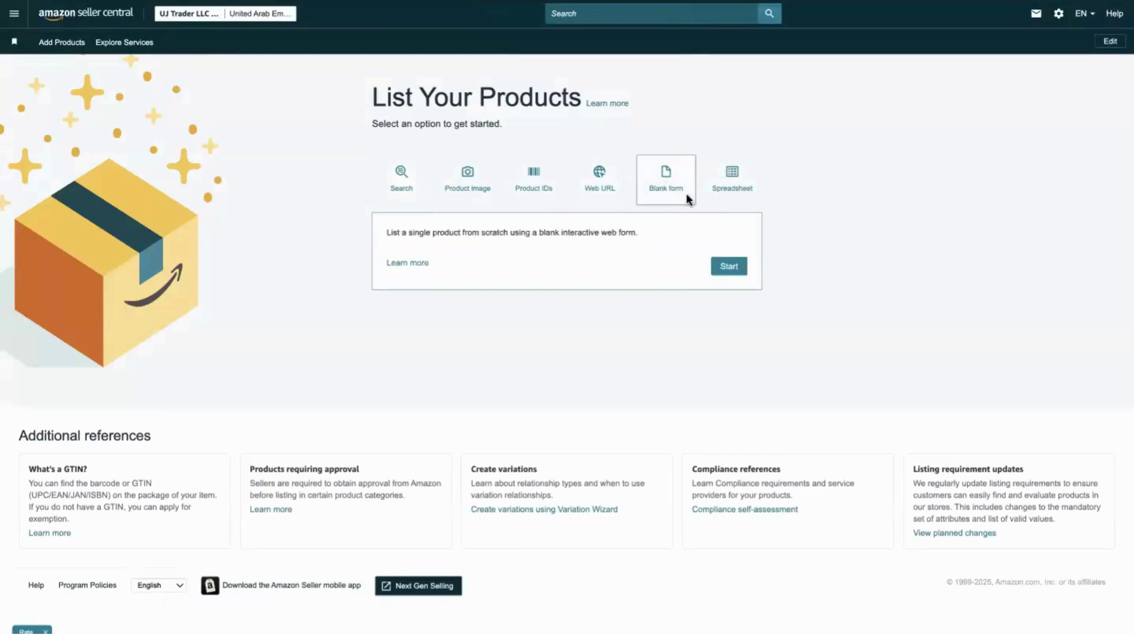
pyautogui.click(730, 268)
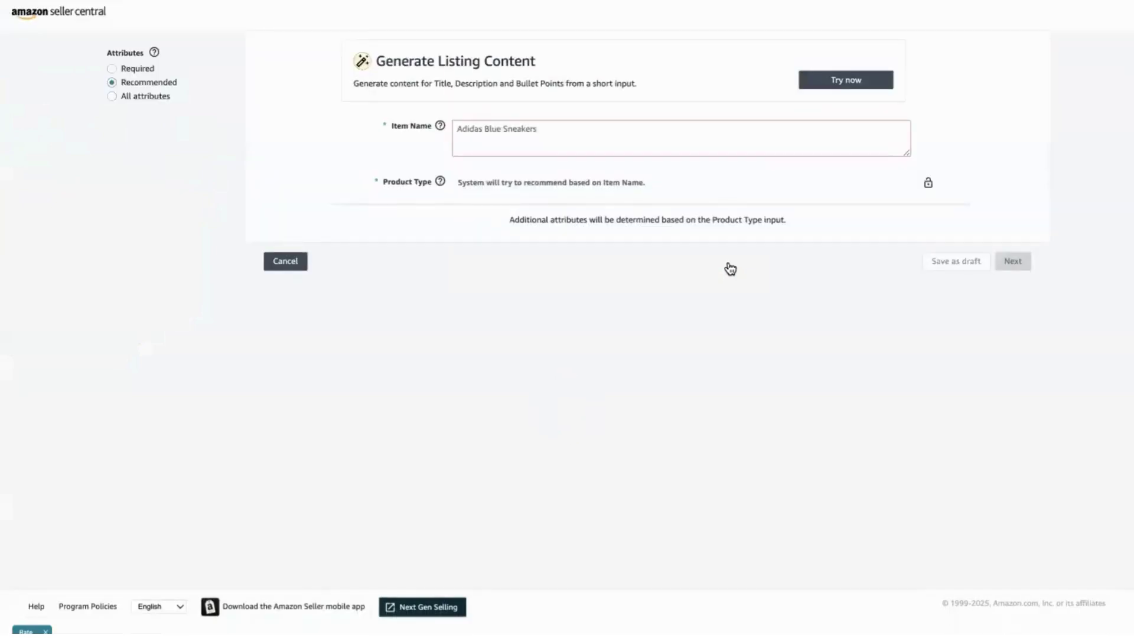
# Paste the travel bag title into Item Name to get the Duffel Bag product type recommendation.
pyautogui.click(416, 125)
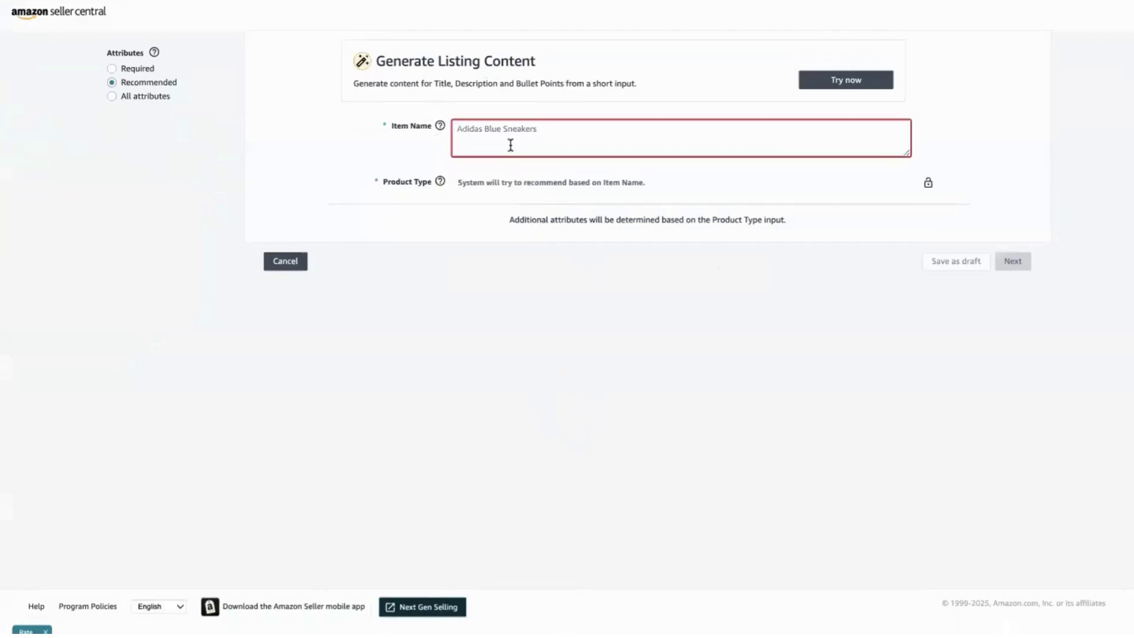
pyautogui.hotkey('ctrl', 'v')
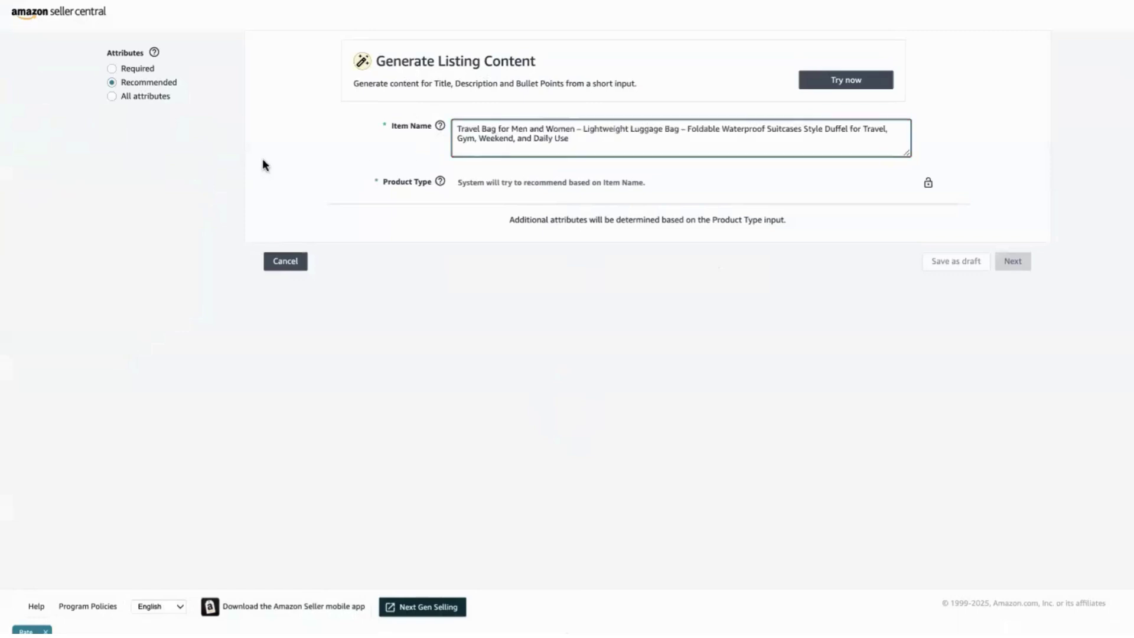
pyautogui.click(262, 159)
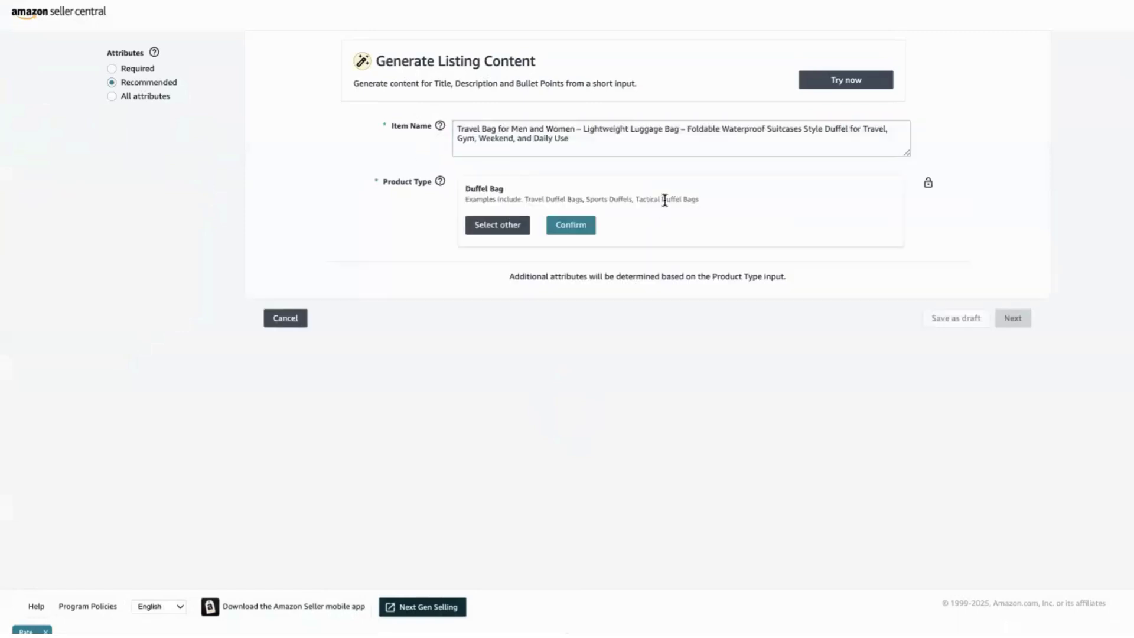
pyautogui.tripleClick(547, 196)
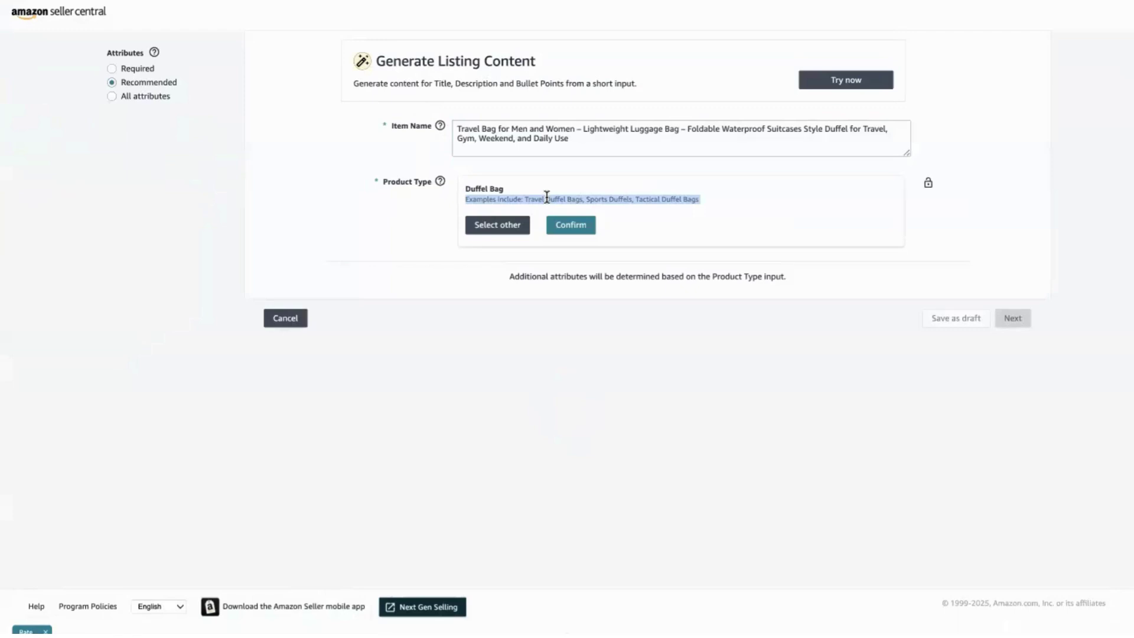
pyautogui.tripleClick(547, 197)
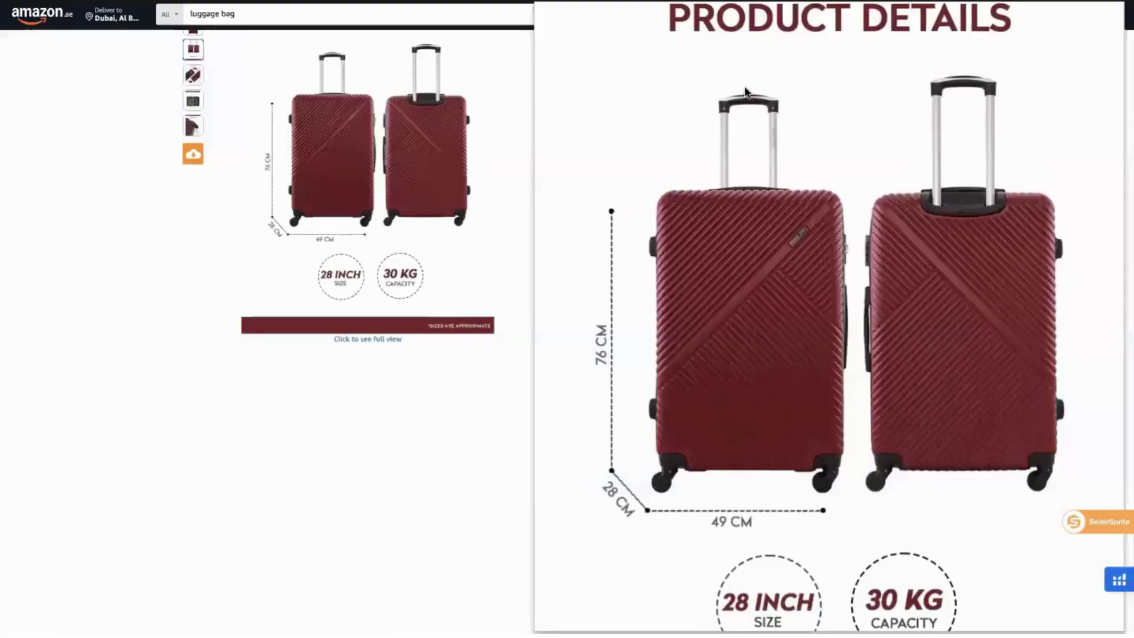
# Scroll through the competitor suitcase's product page to review its details.
pyautogui.scroll(-10, 392, 455)
pyautogui.scroll(5, 391, 455)
pyautogui.scroll(7, 391, 455)
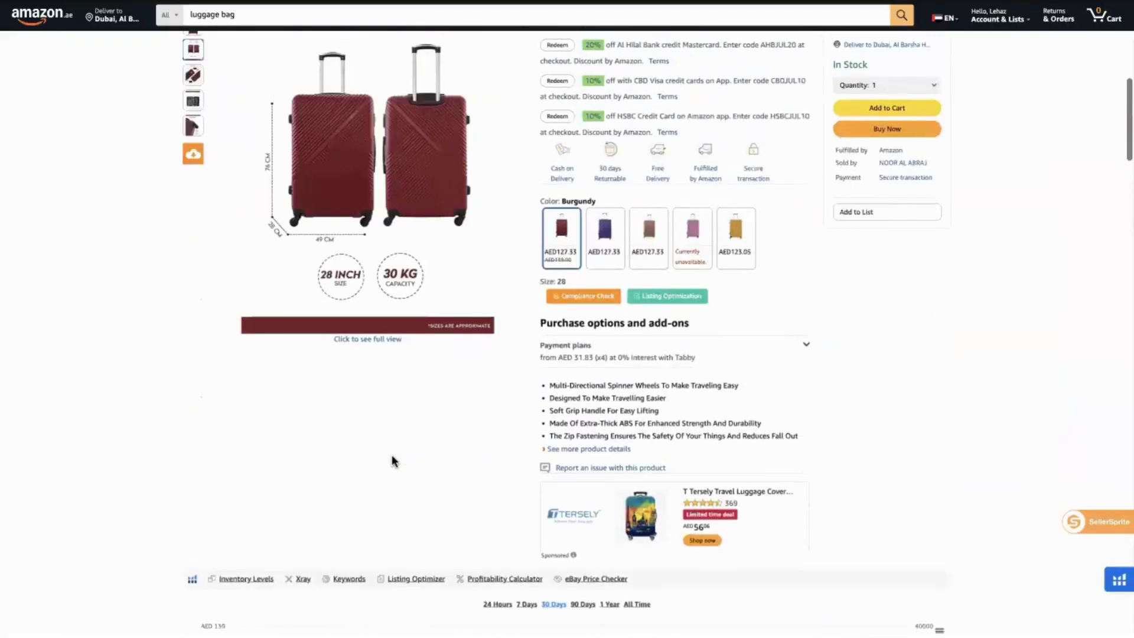
pyautogui.scroll(-5, 394, 459)
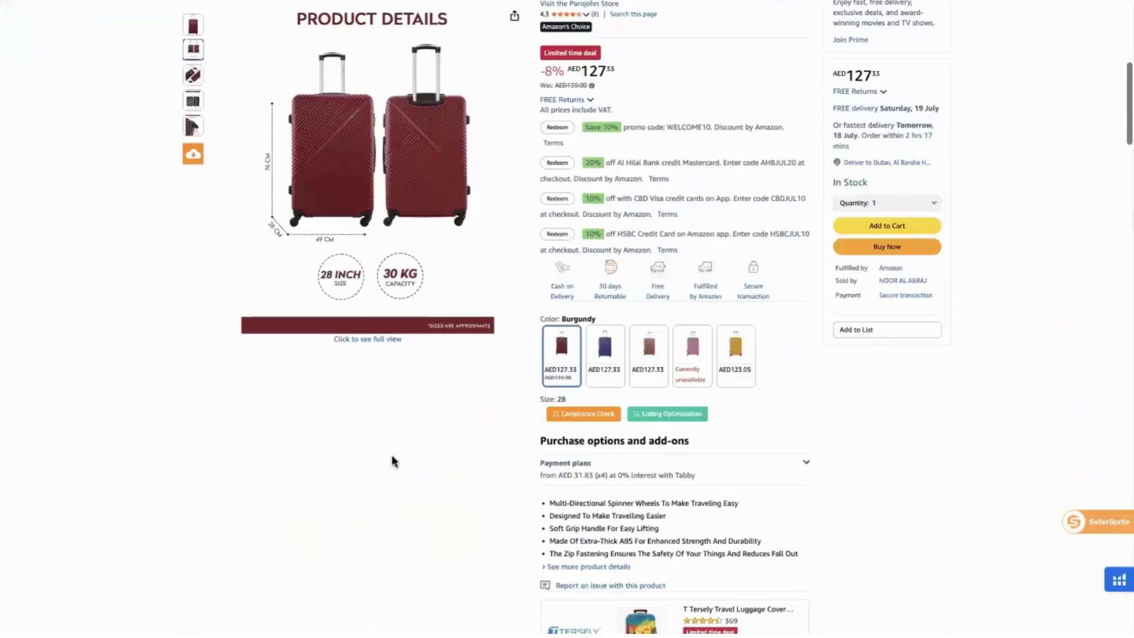
pyautogui.scroll(1, 392, 460)
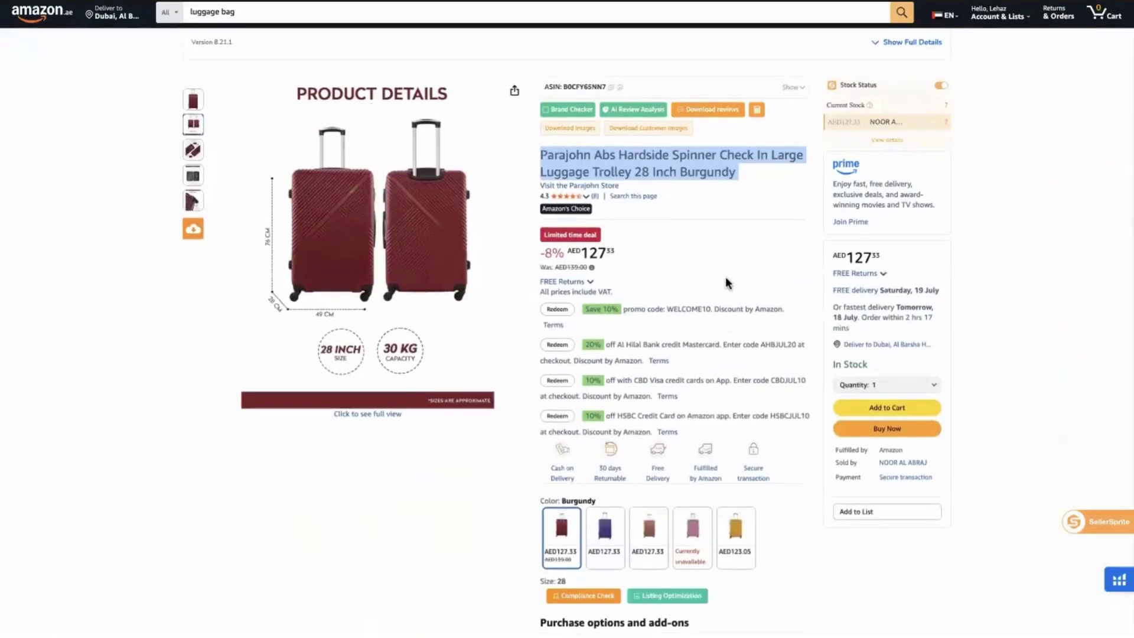
pyautogui.click(725, 278)
pyautogui.scroll(-8, 726, 278)
pyautogui.scroll(-20, 726, 282)
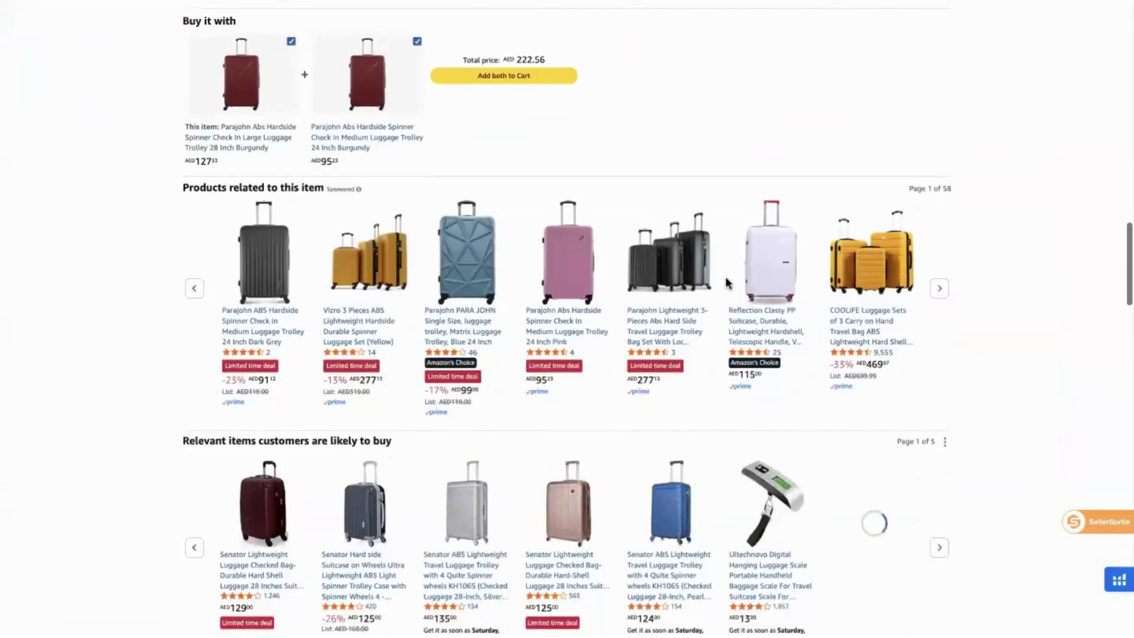
pyautogui.scroll(-12, 725, 279)
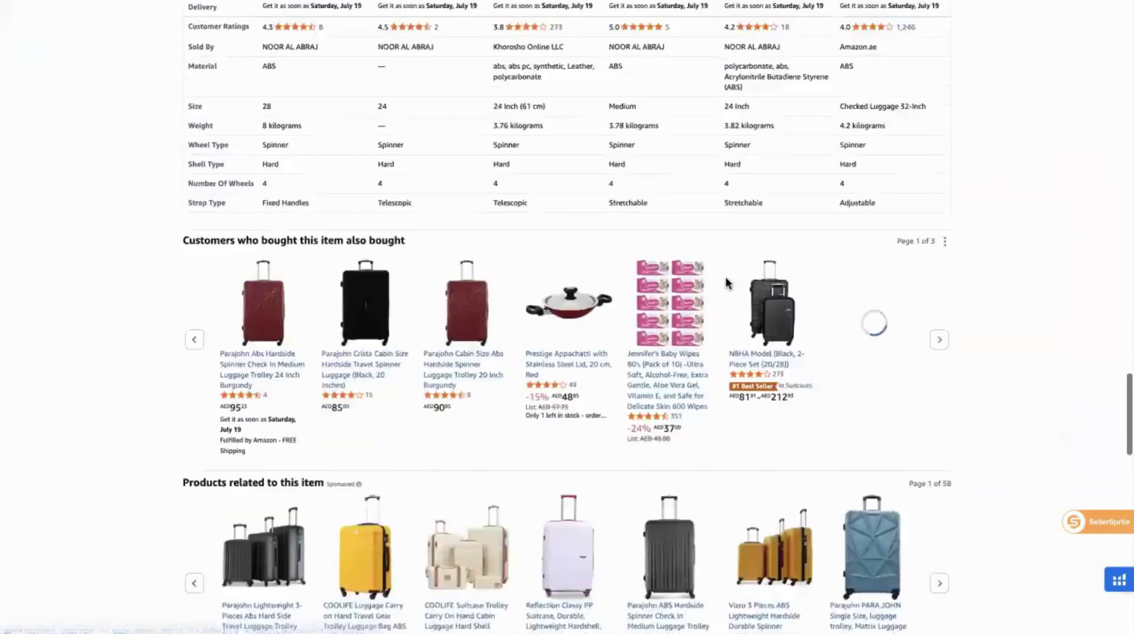
pyautogui.scroll(20, 726, 284)
pyautogui.scroll(2, 450, 288)
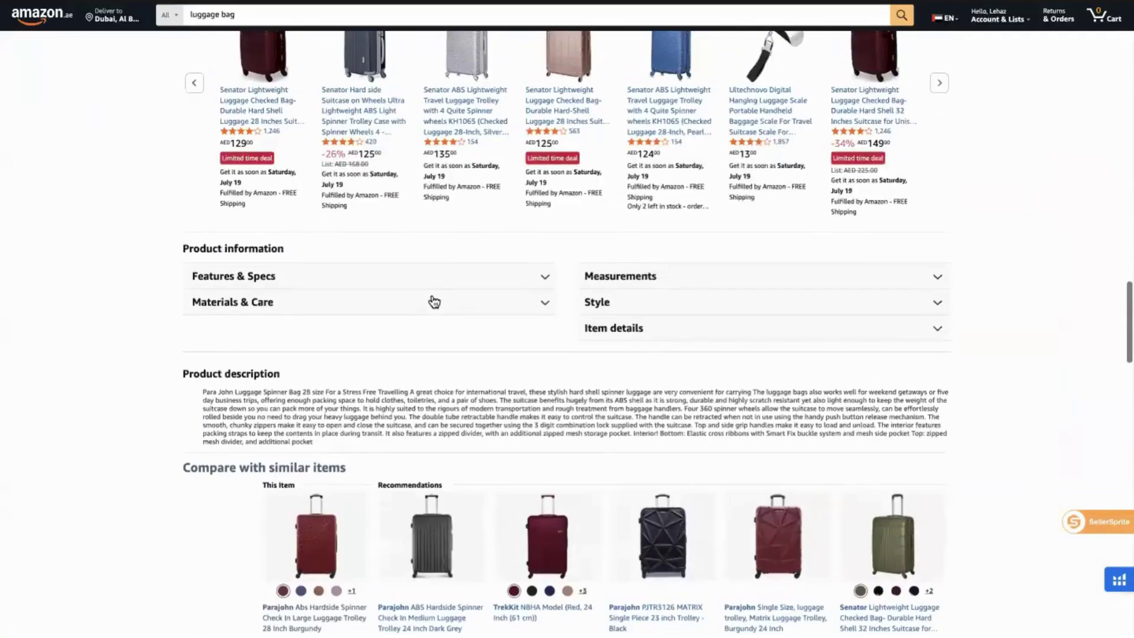
# Expand the Features & Specs, Measurements, Style and Item details sections.
pyautogui.click(434, 298)
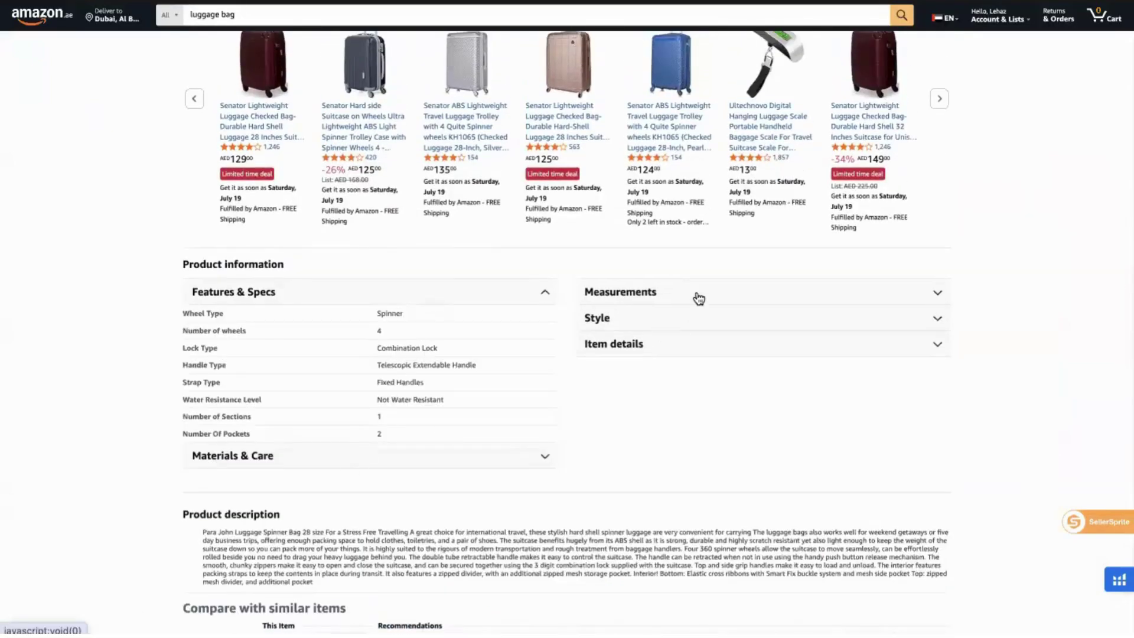
pyautogui.click(699, 296)
pyautogui.click(701, 377)
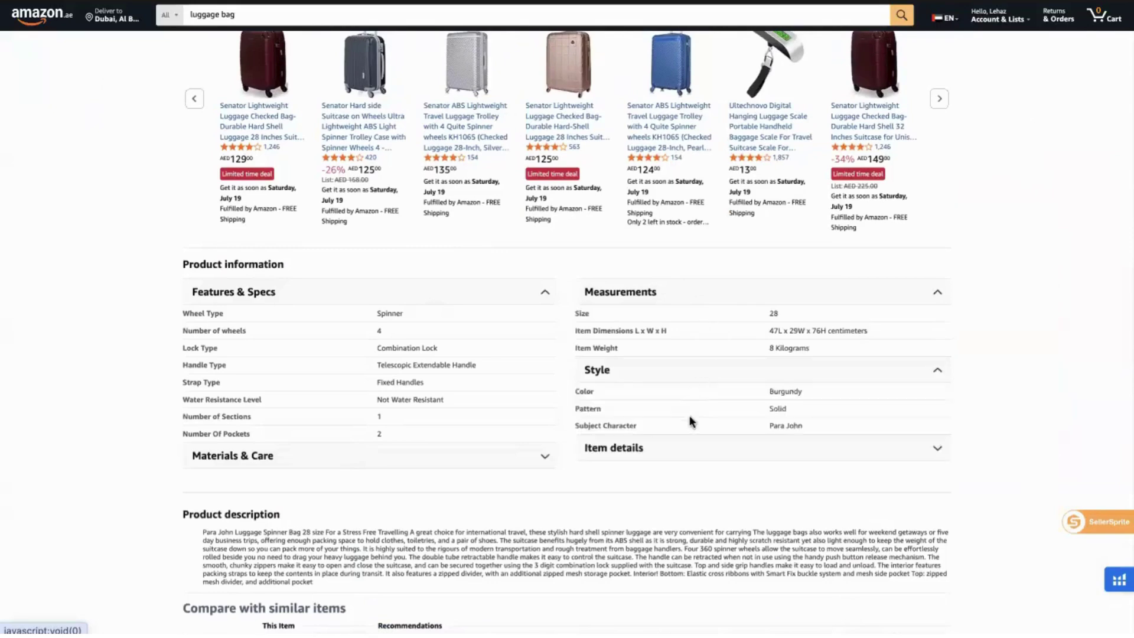
pyautogui.click(685, 444)
# Open the Best Sellers in Suitcases list and select the Suitcases category name.
pyautogui.scroll(-5, 685, 441)
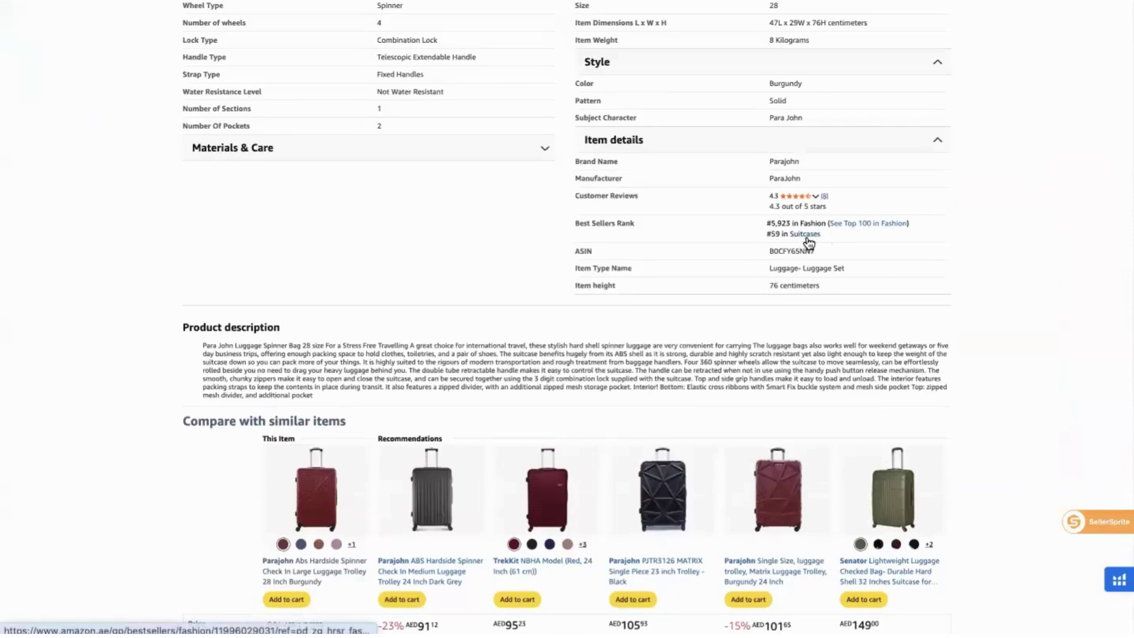
pyautogui.scroll(-1, 808, 239)
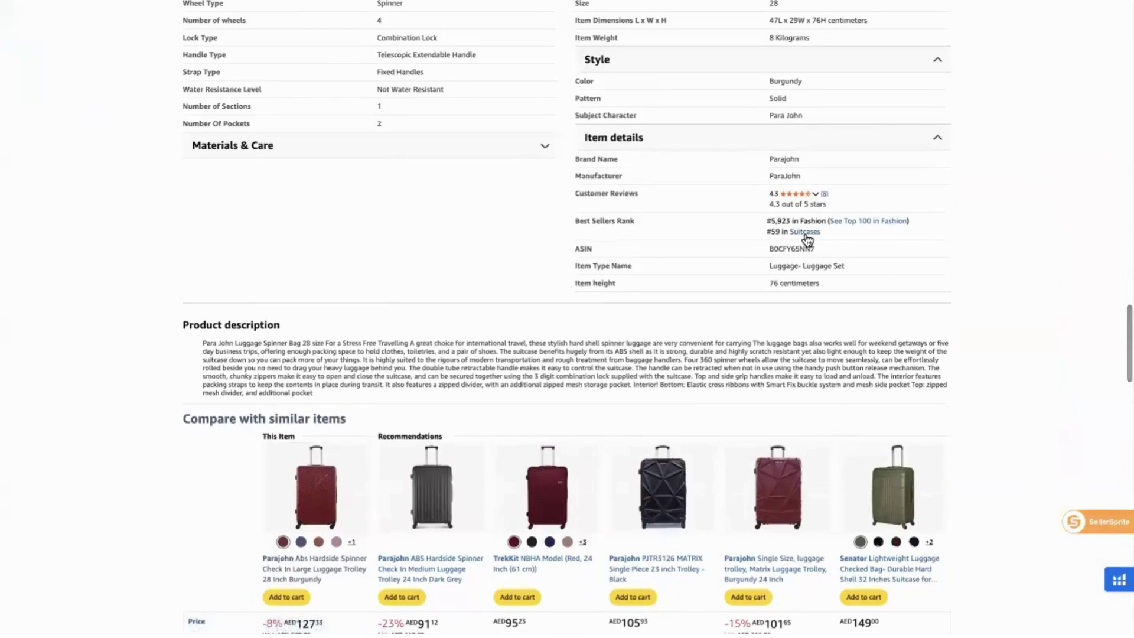
pyautogui.click(805, 233)
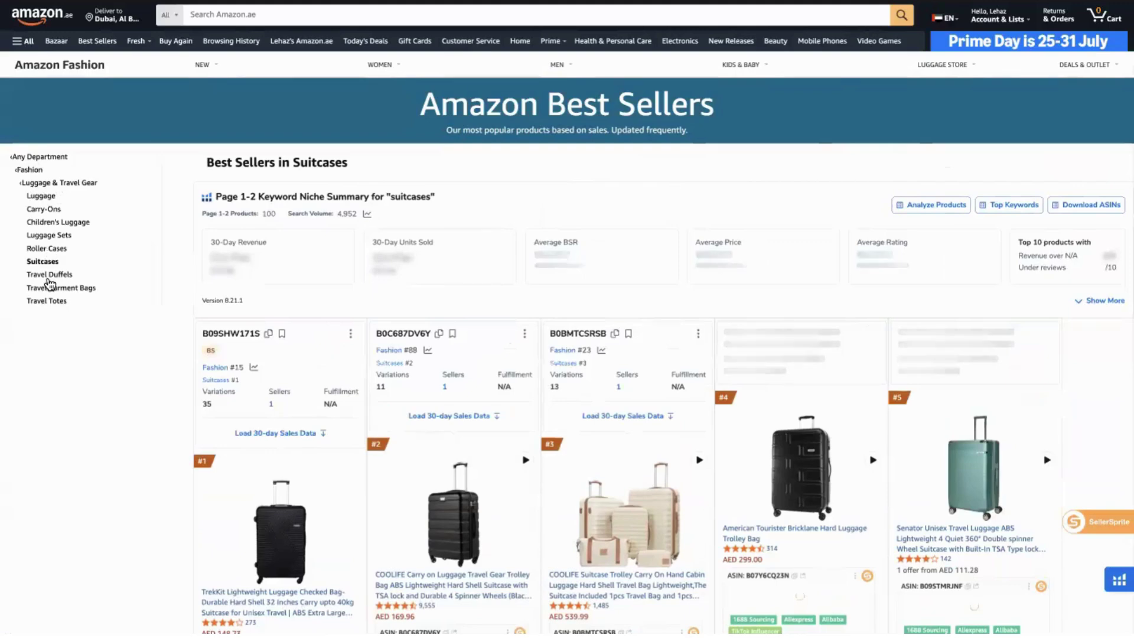
pyautogui.doubleClick(47, 263)
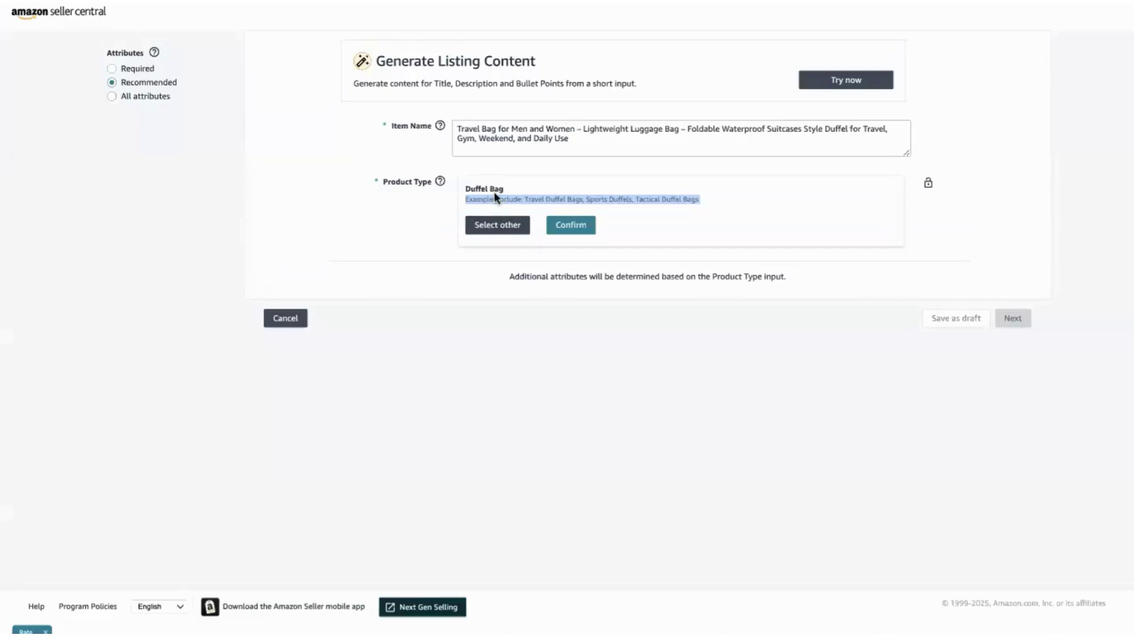
# Choose a product type other than Duffel Bag and browse into Fashion > Luggage & Travel Gear.
pyautogui.click(497, 224)
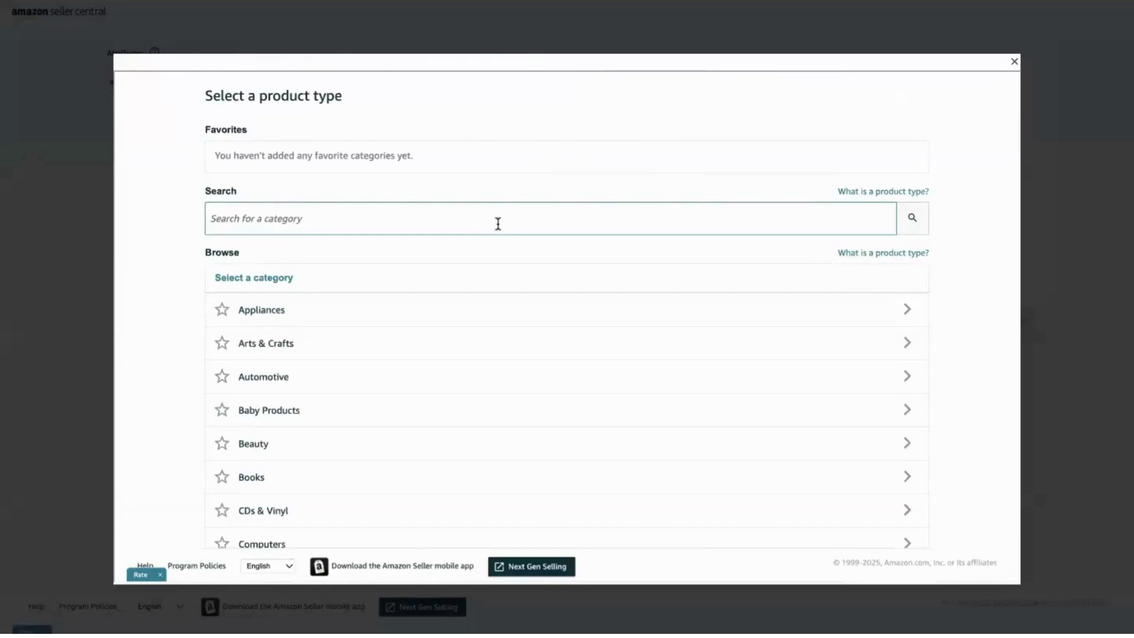
pyautogui.click(319, 219)
pyautogui.scroll(-5, 534, 516)
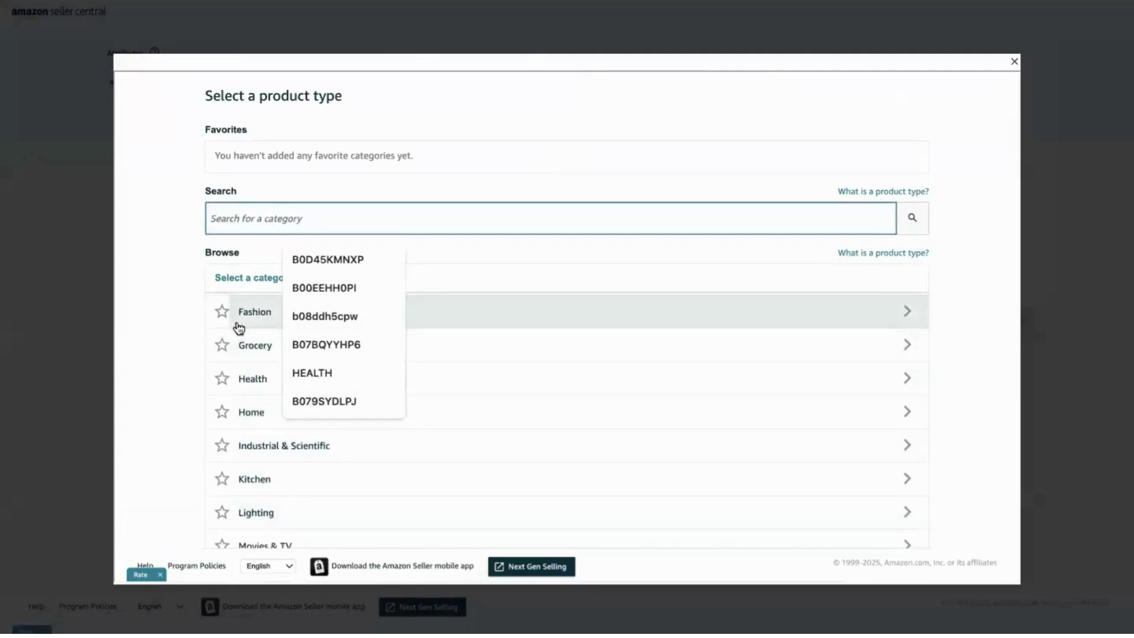
pyautogui.click(238, 327)
pyautogui.click(295, 225)
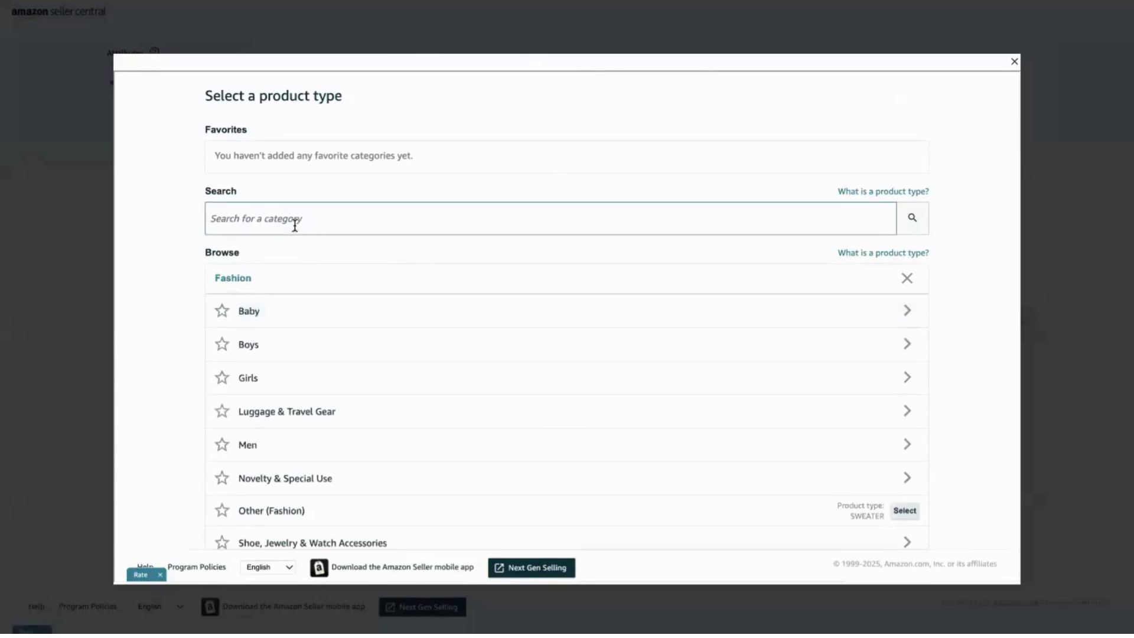
pyautogui.click(288, 421)
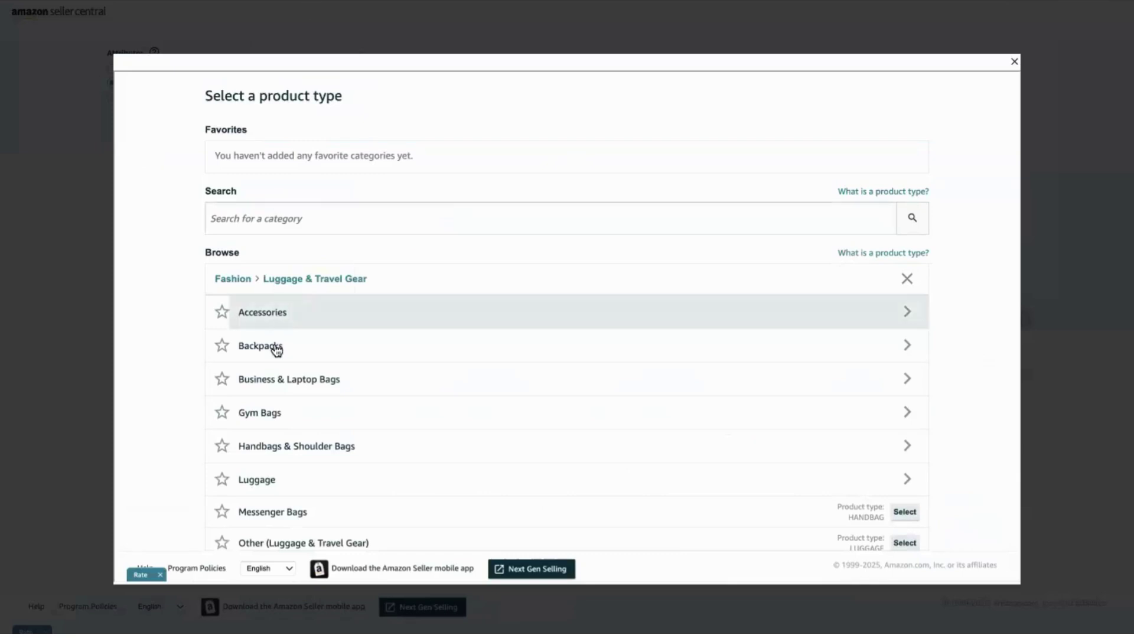
# Open the Luggage subcategories and select Carry-Ons, giving product type SUITCASE.
pyautogui.scroll(-2, 276, 346)
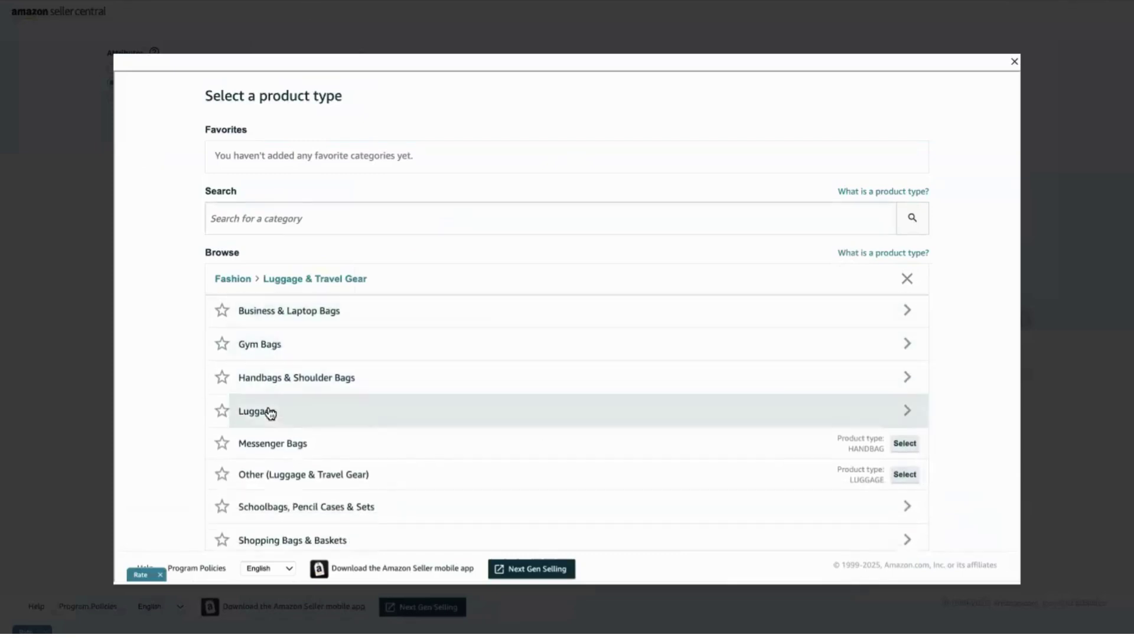
pyautogui.scroll(-1, 271, 411)
pyautogui.scroll(-2, 274, 375)
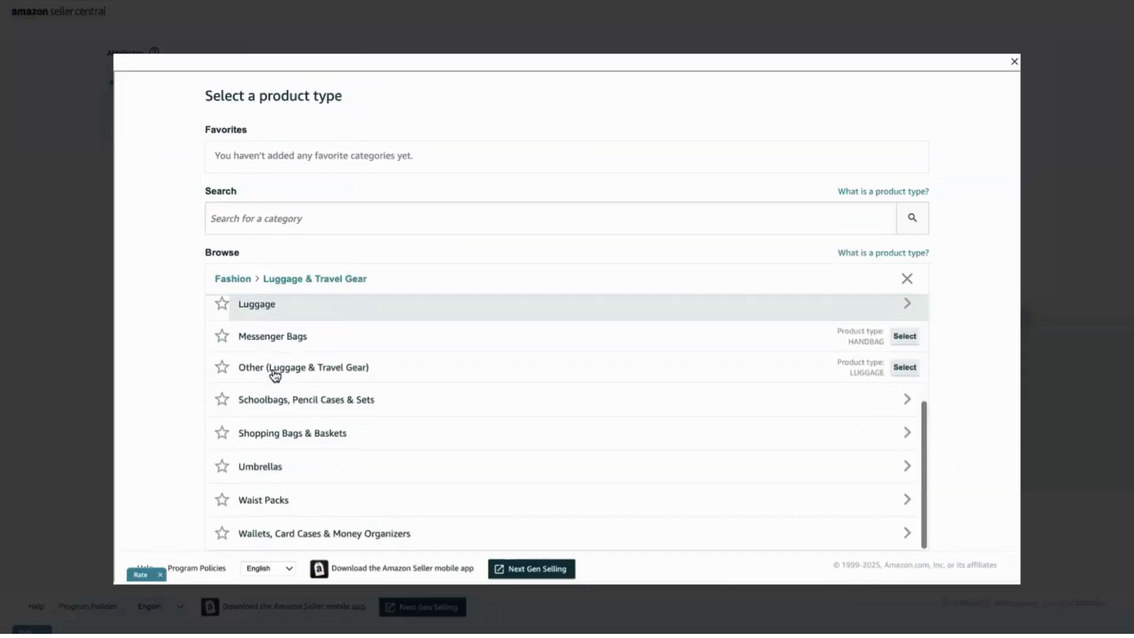
pyautogui.scroll(1, 269, 363)
pyautogui.click(264, 351)
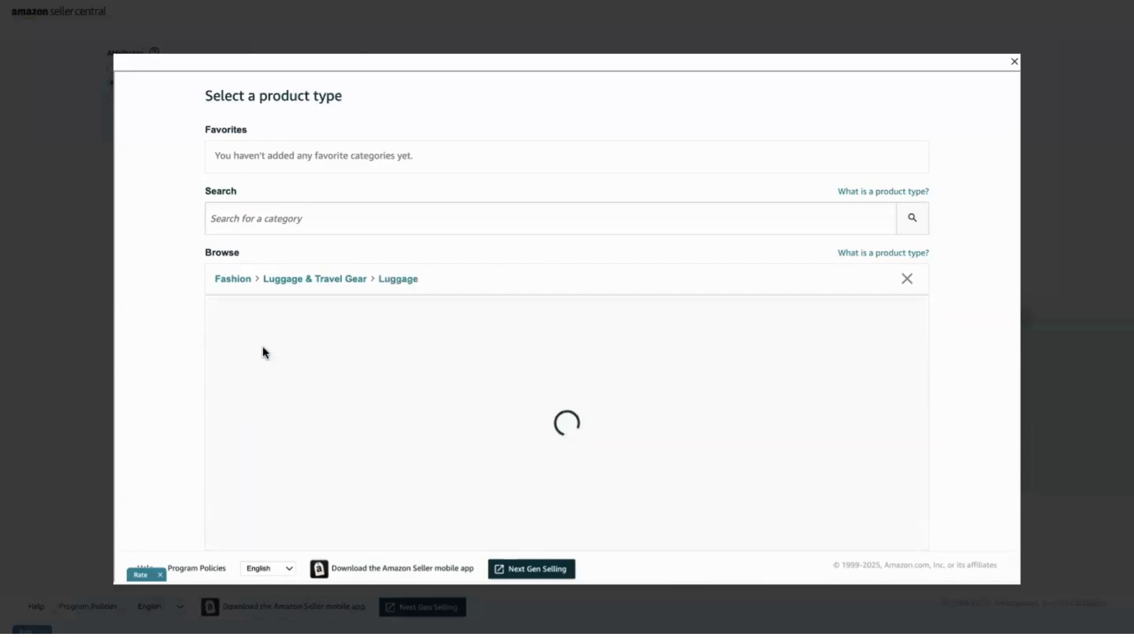
pyautogui.scroll(-2, 272, 412)
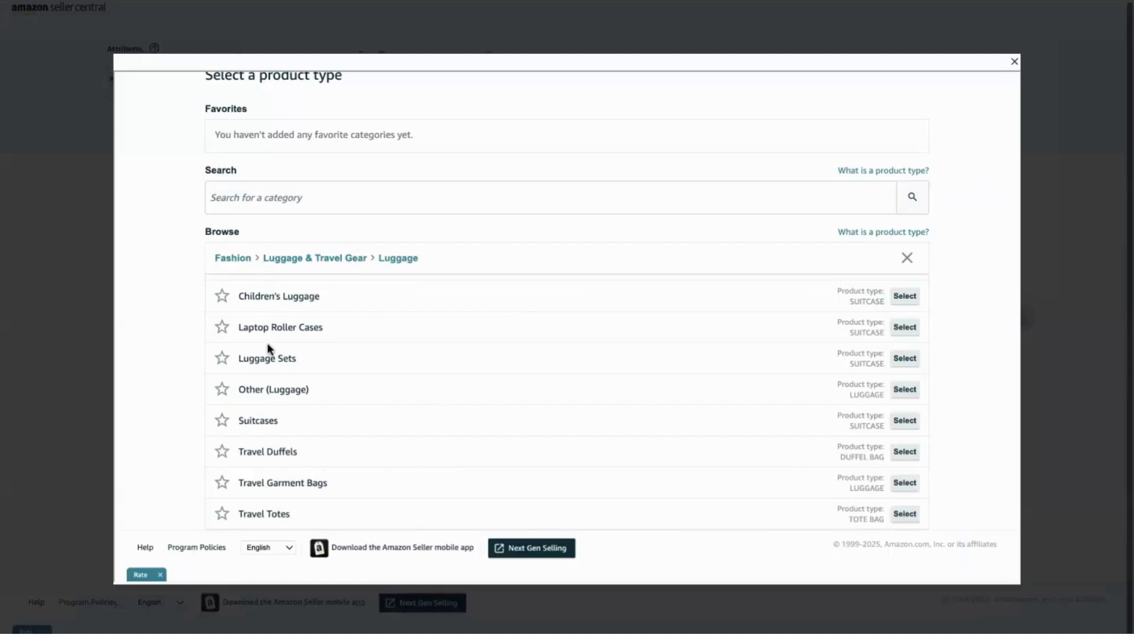
pyautogui.scroll(1, 258, 423)
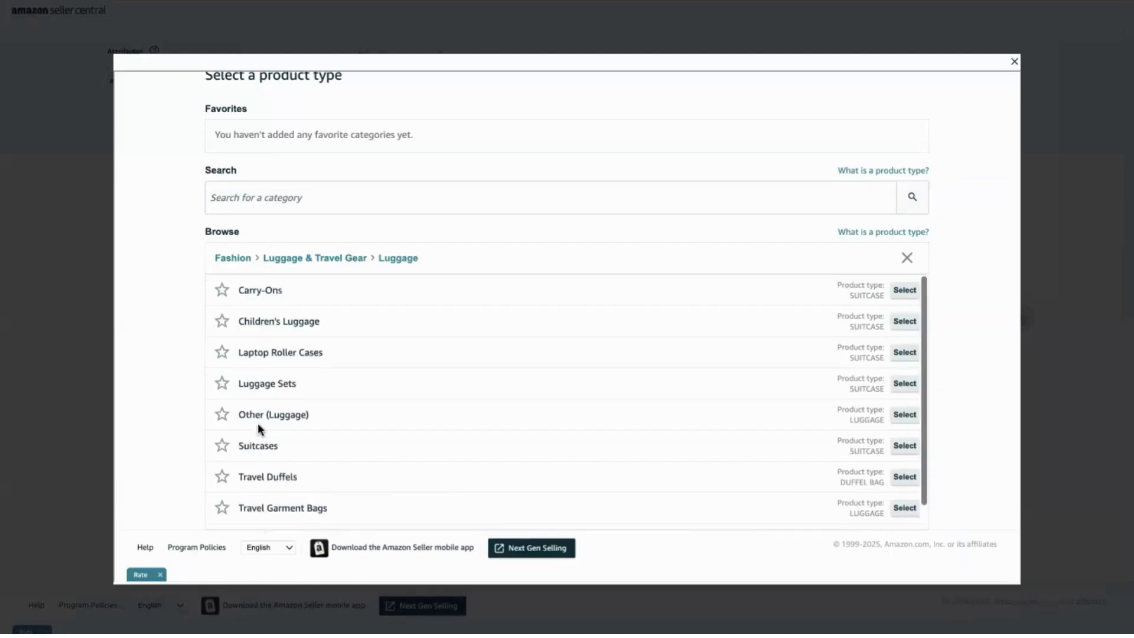
pyautogui.click(904, 291)
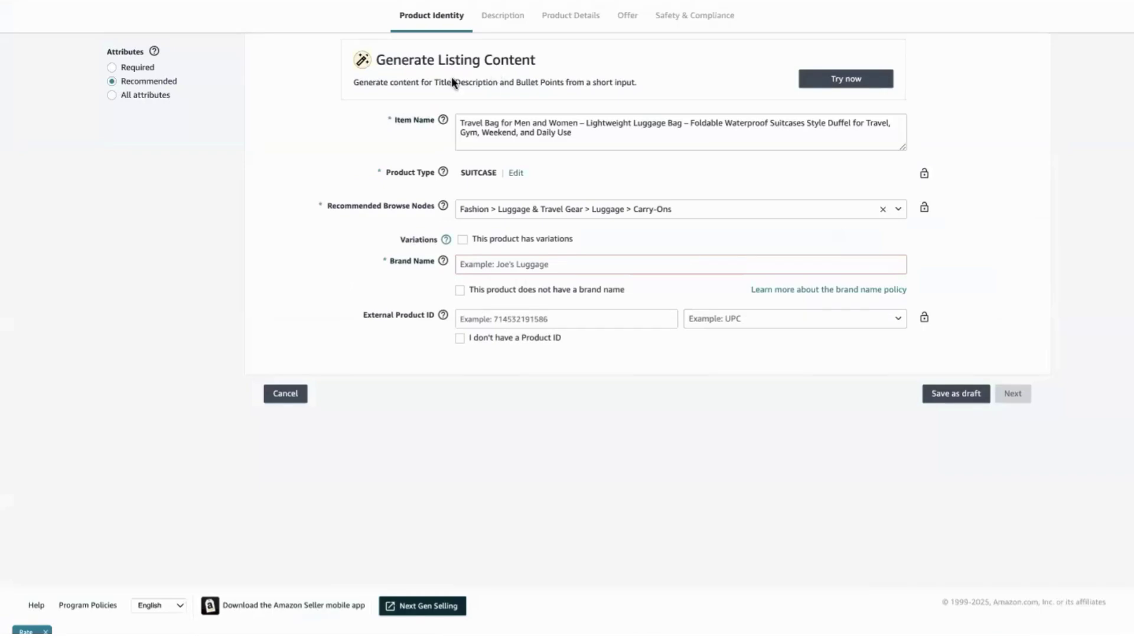
pyautogui.click(462, 240)
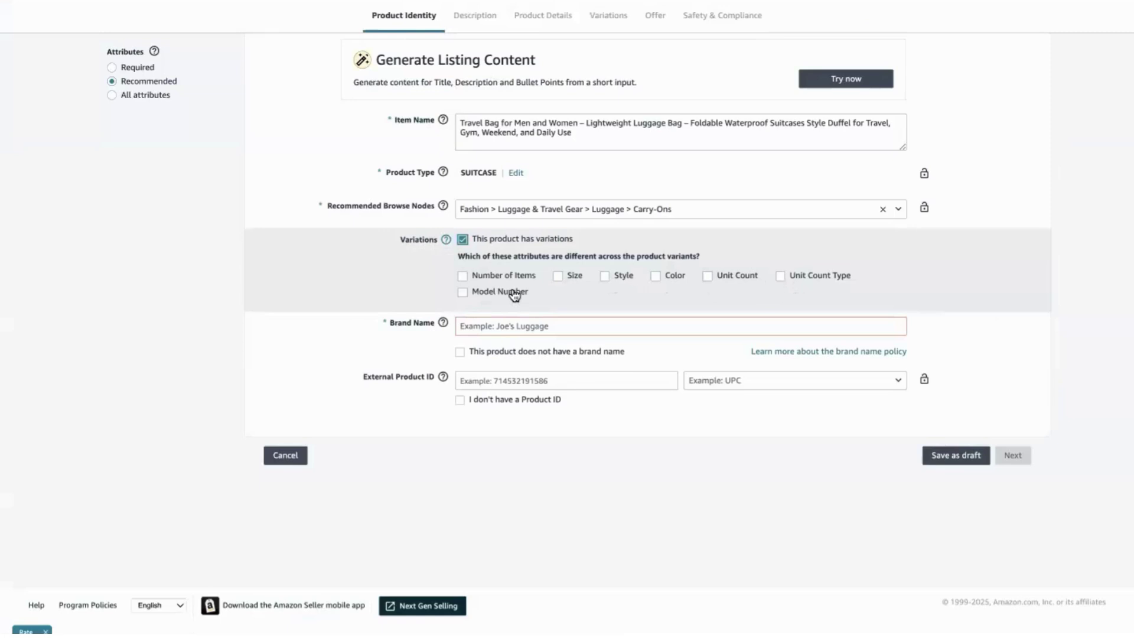
pyautogui.click(461, 241)
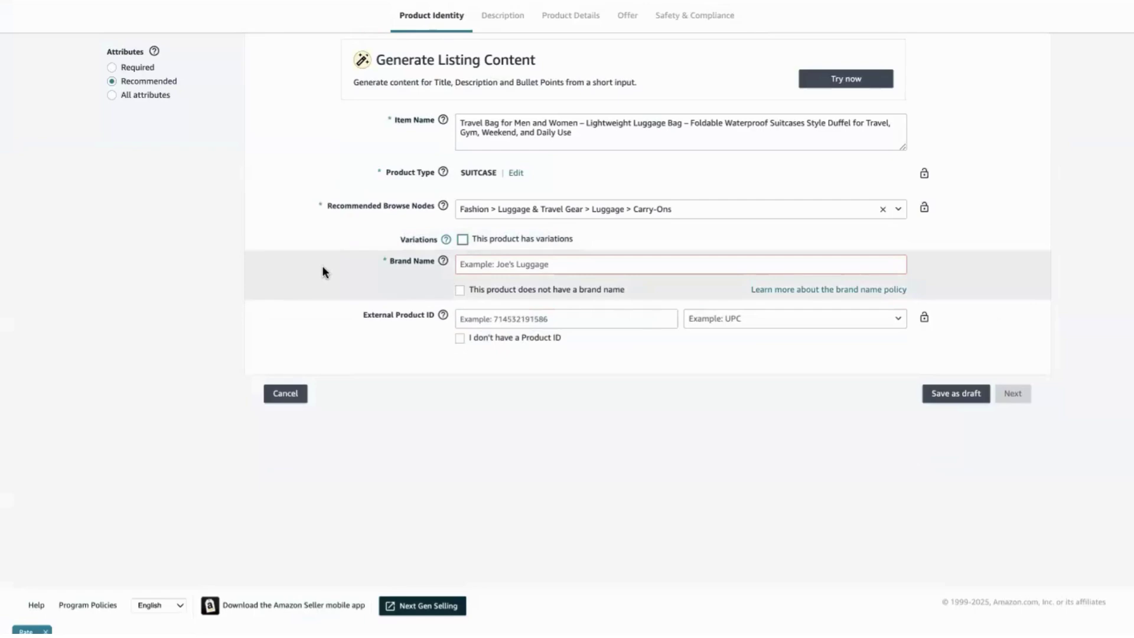
pyautogui.click(501, 263)
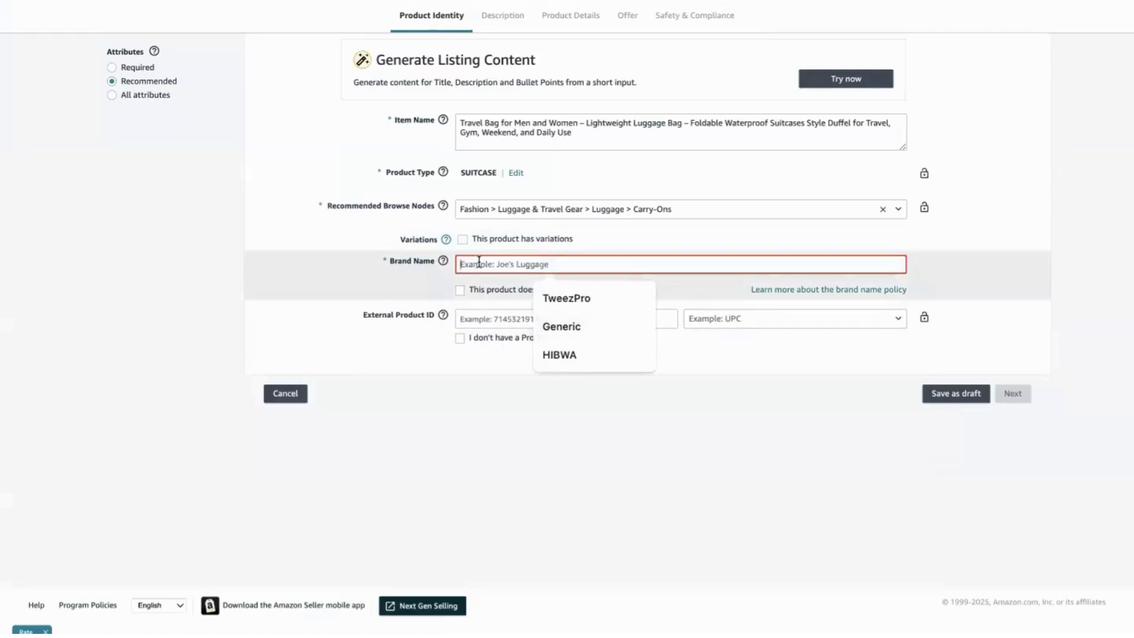
pyautogui.click(549, 299)
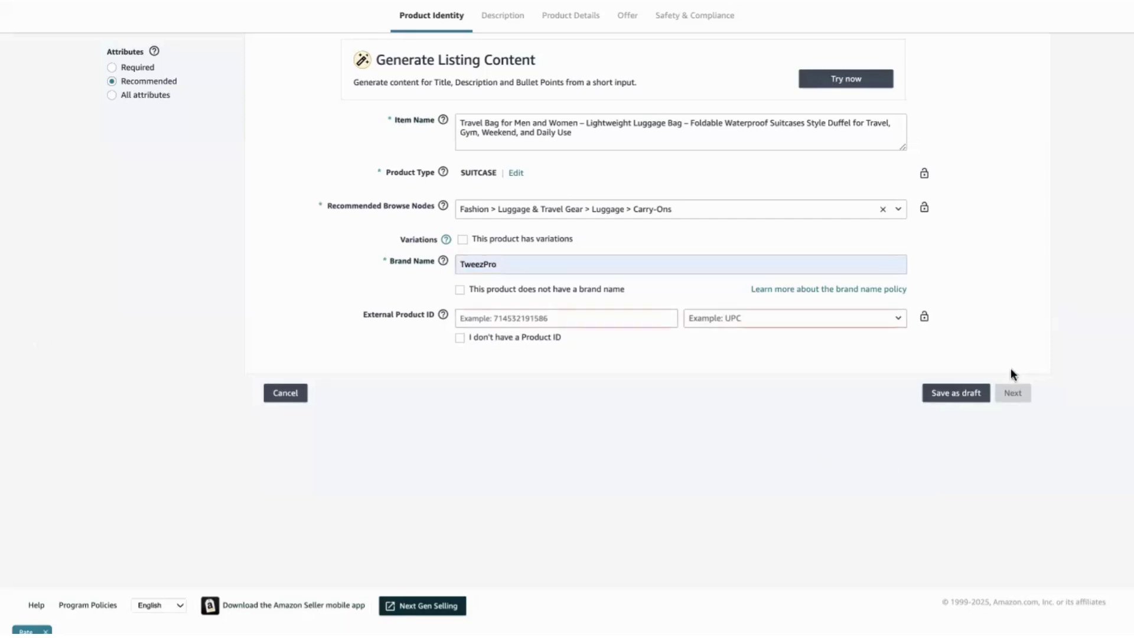
pyautogui.click(1012, 393)
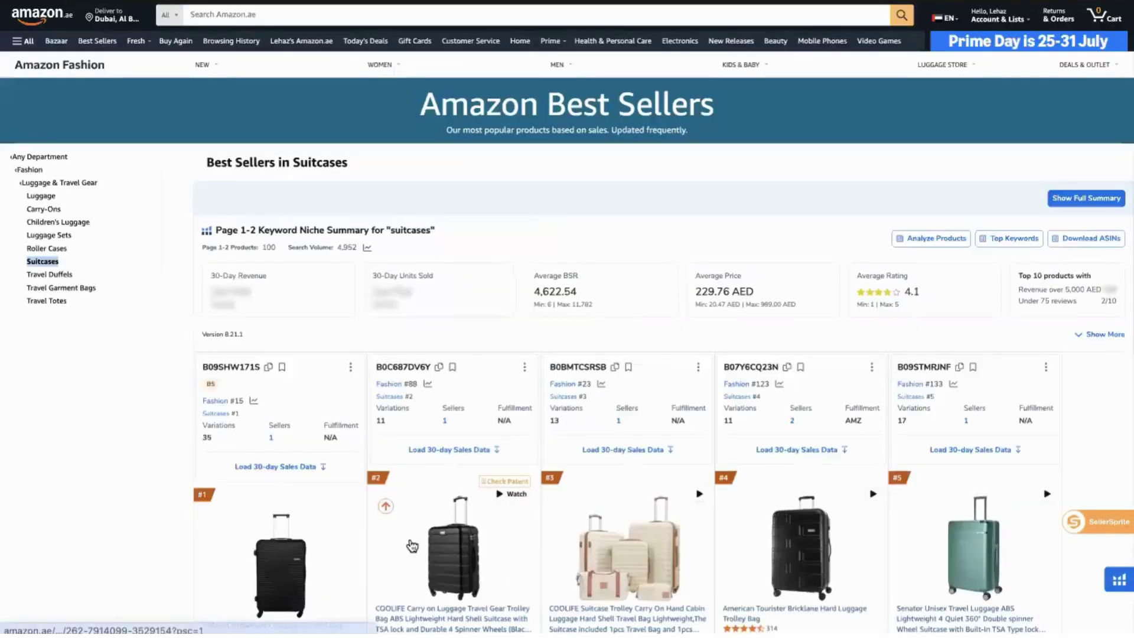
# Open the American Tourister Bricklane trolley bag page and highlight its brand name.
pyautogui.scroll(-4, 767, 283)
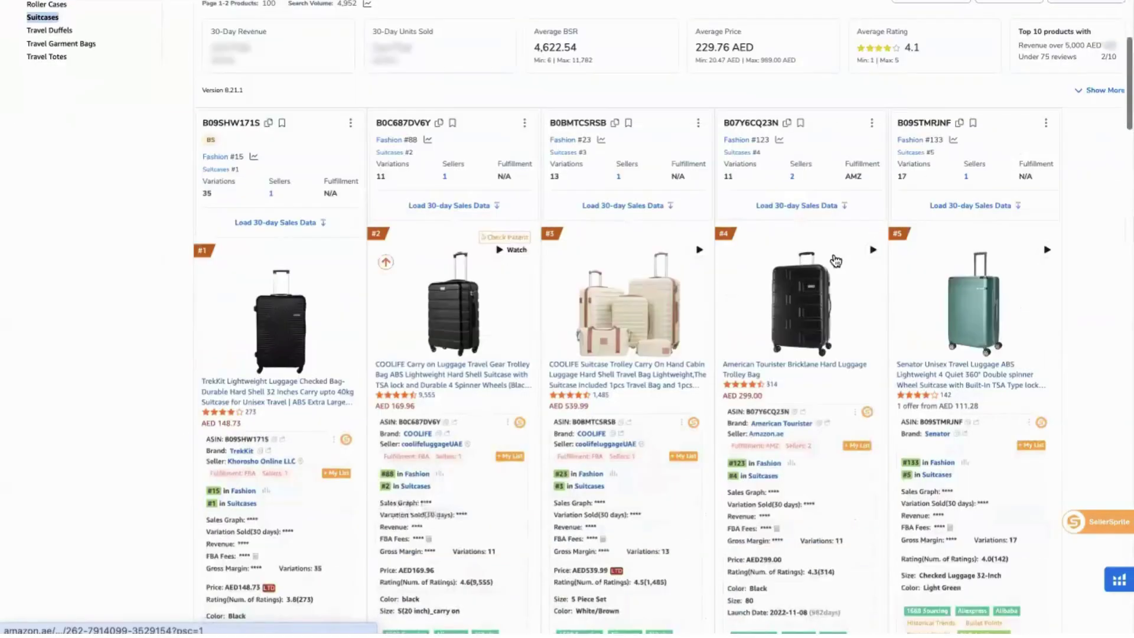
pyautogui.click(798, 300)
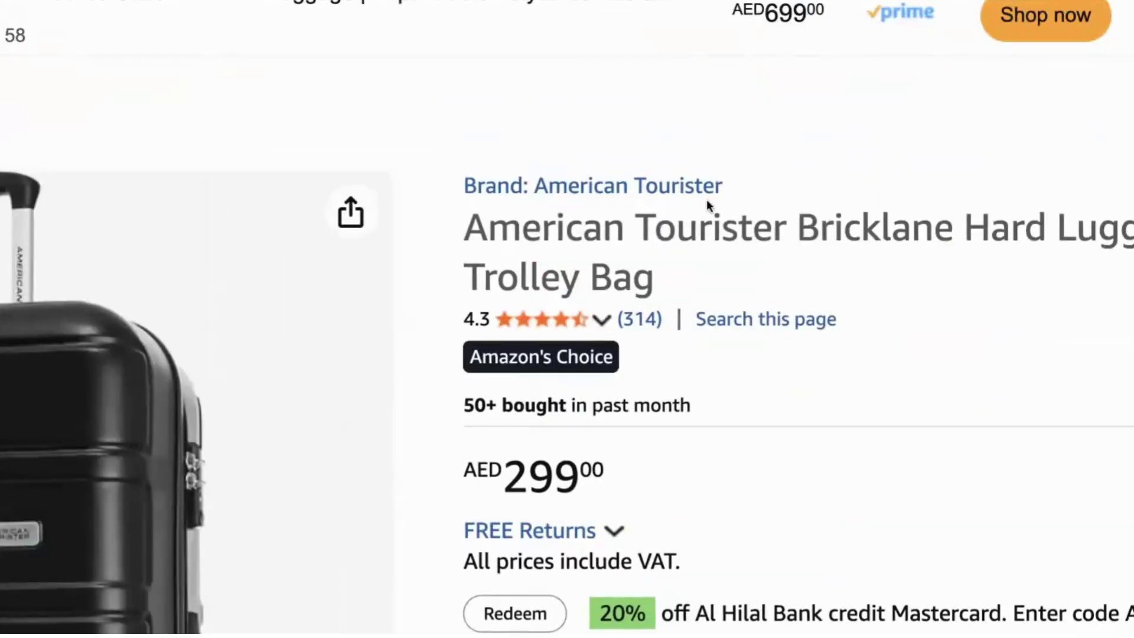
pyautogui.scroll(-5, 712, 415)
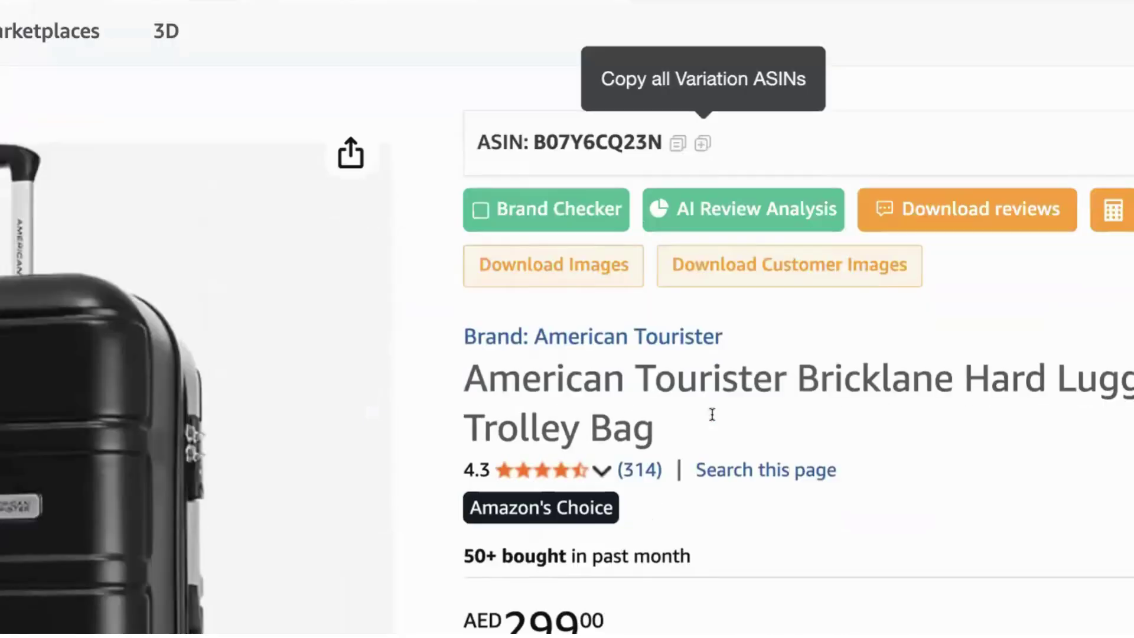
pyautogui.scroll(-2, 702, 363)
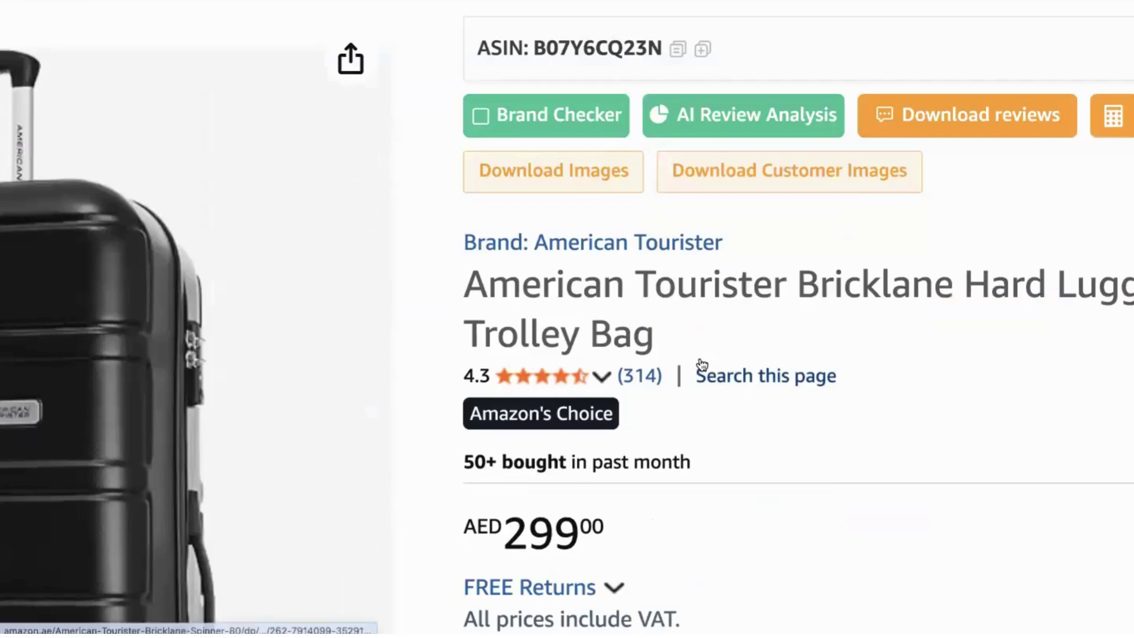
pyautogui.scroll(1, 701, 364)
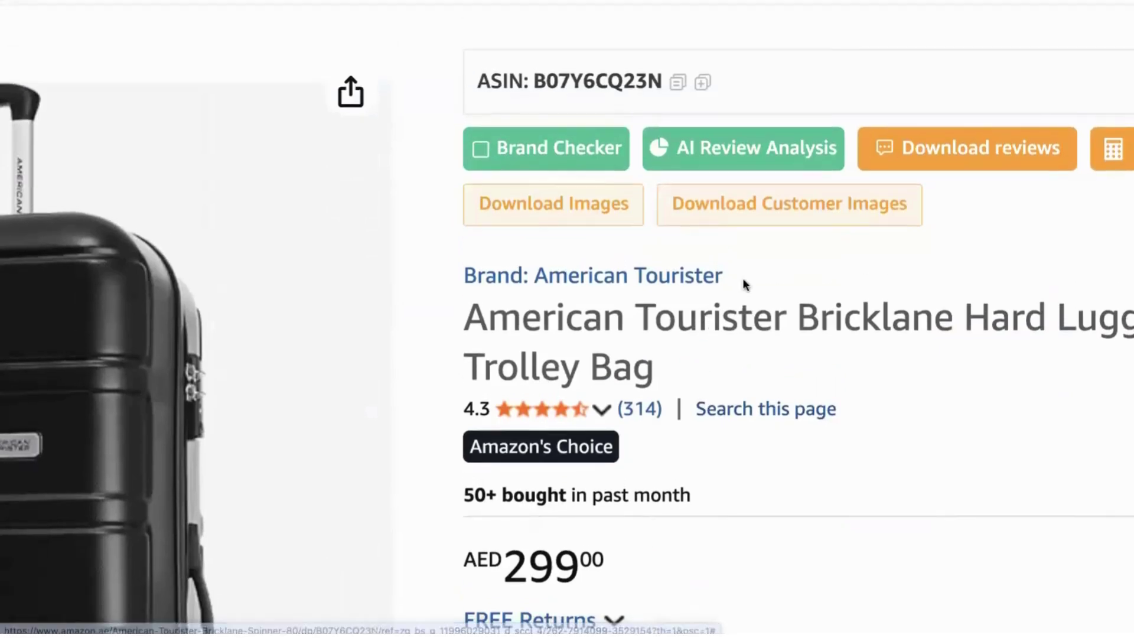
pyautogui.moveTo(742, 284); pyautogui.dragTo(530, 276)
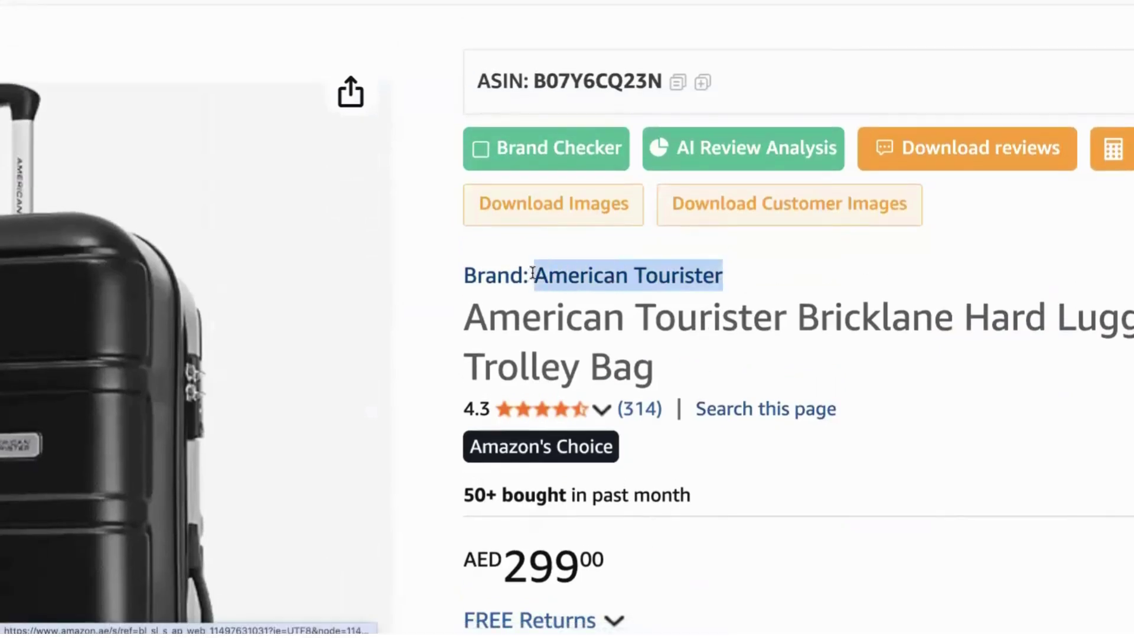
pyautogui.click(736, 273)
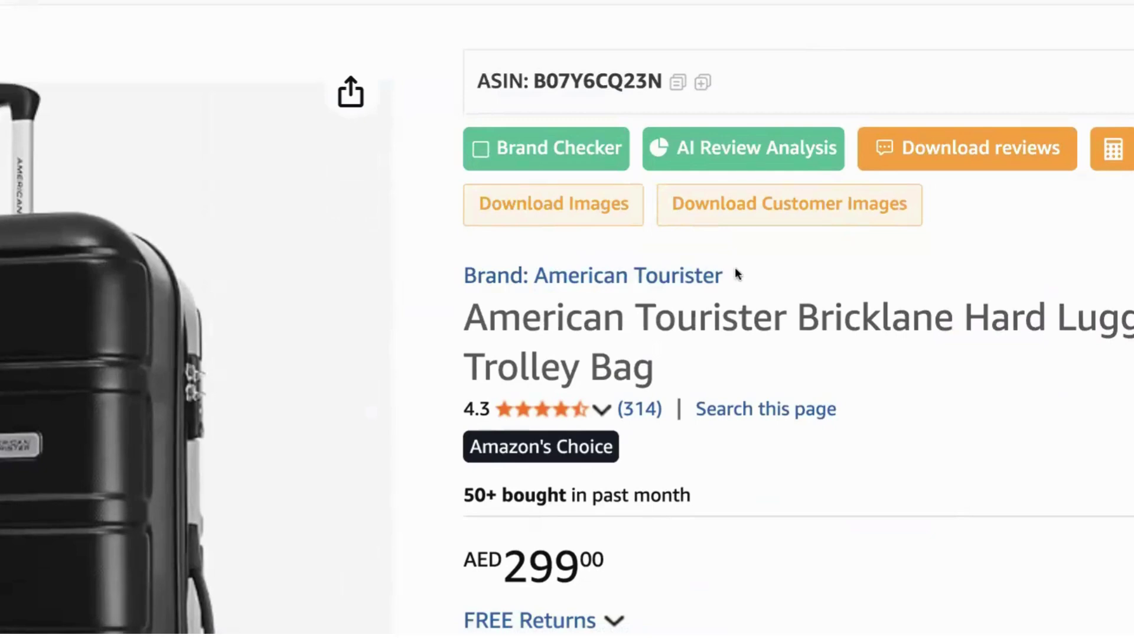
pyautogui.moveTo(738, 273); pyautogui.dragTo(536, 272)
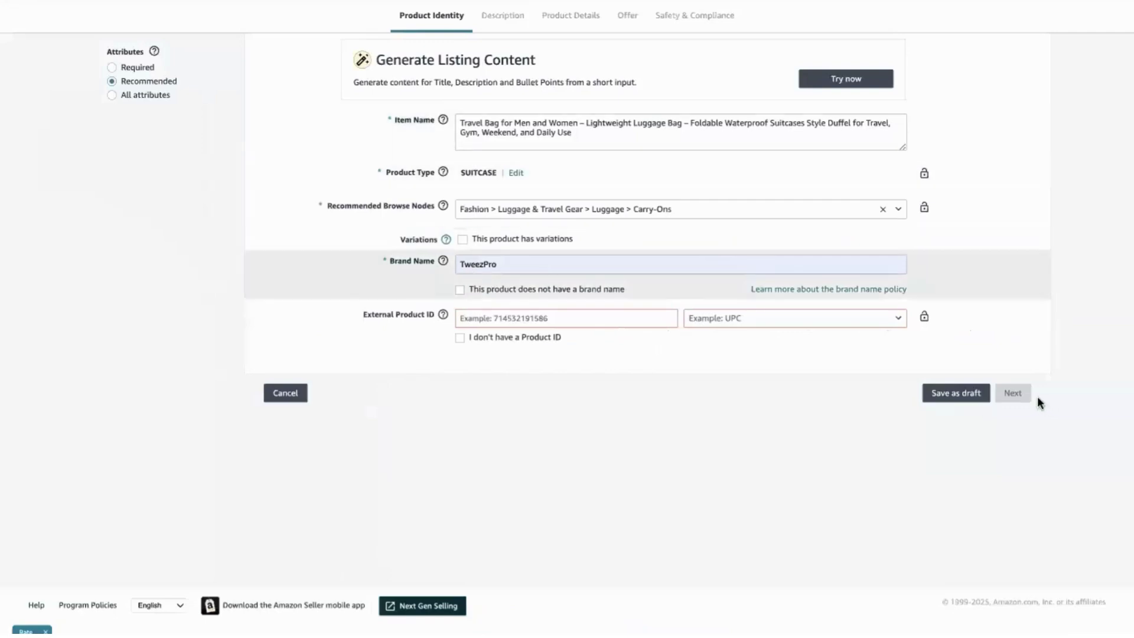
# Declare the product has no brand name, leaving the brand as Generic.
pyautogui.click(1029, 395)
pyautogui.click(460, 290)
pyautogui.doubleClick(477, 270)
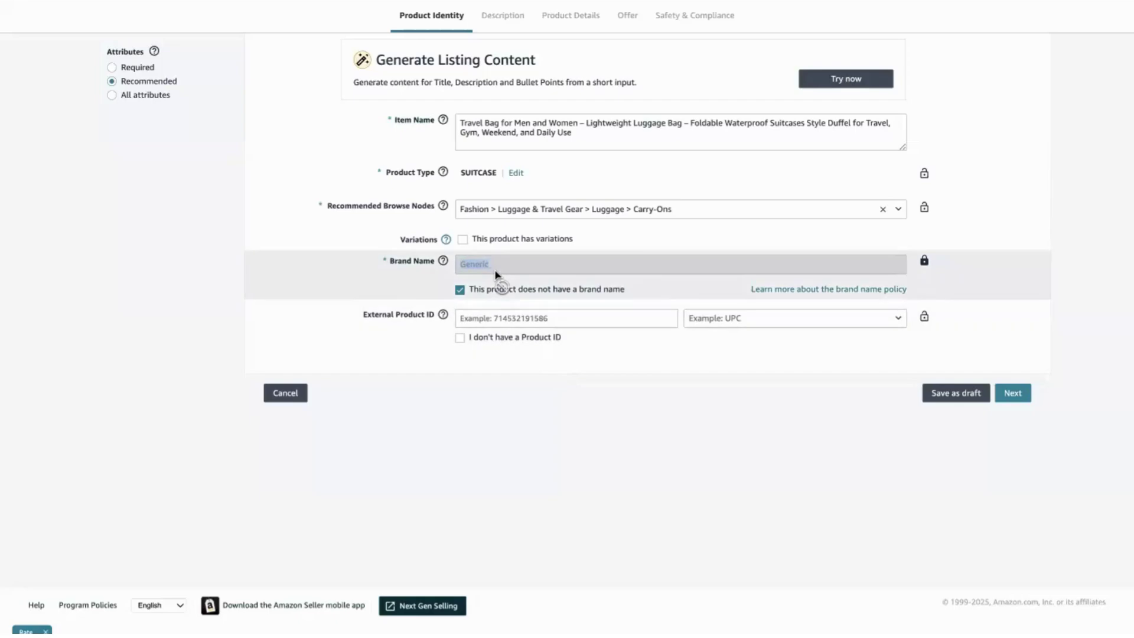
pyautogui.click(366, 268)
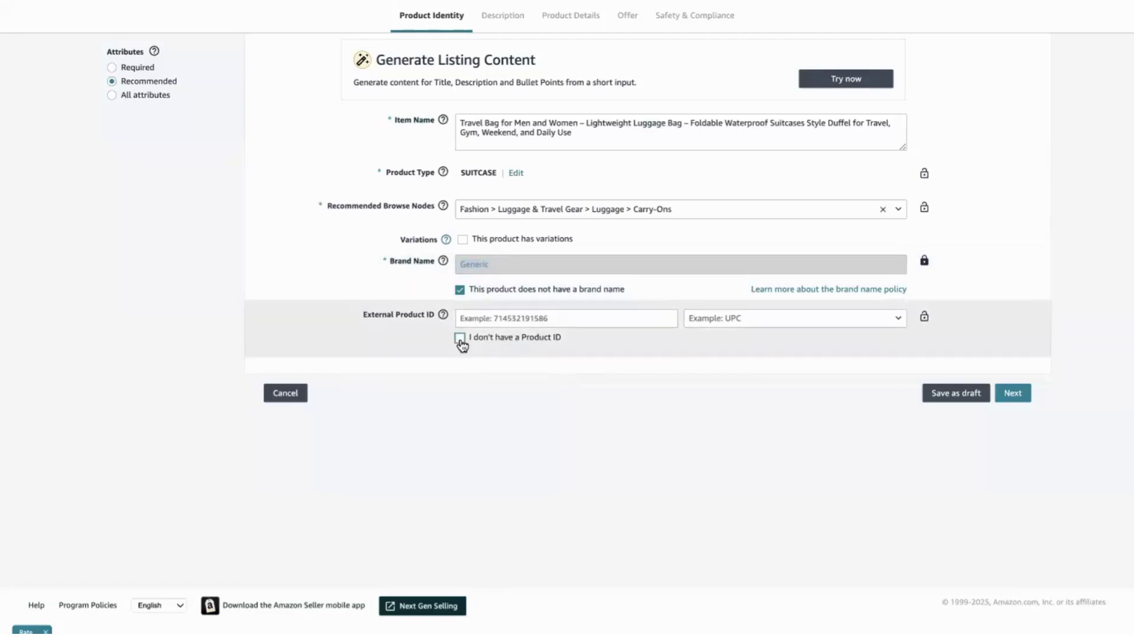
# Declare there is no Product ID and continue to the Description step.
pyautogui.click(460, 339)
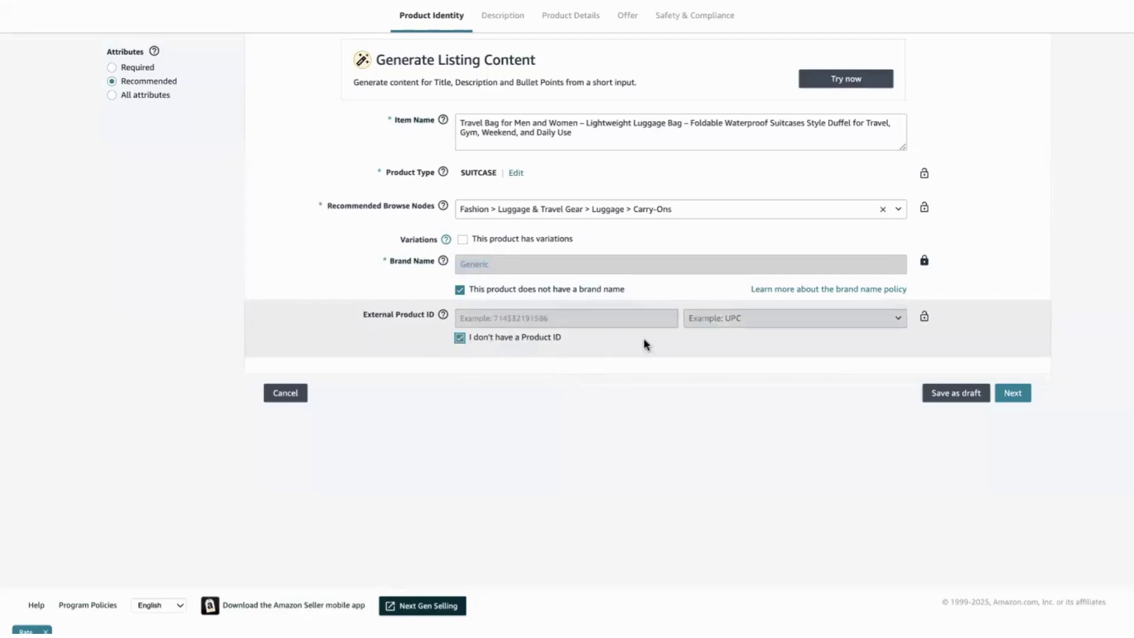
pyautogui.scroll(1, 644, 339)
pyautogui.scroll(-1, 512, 259)
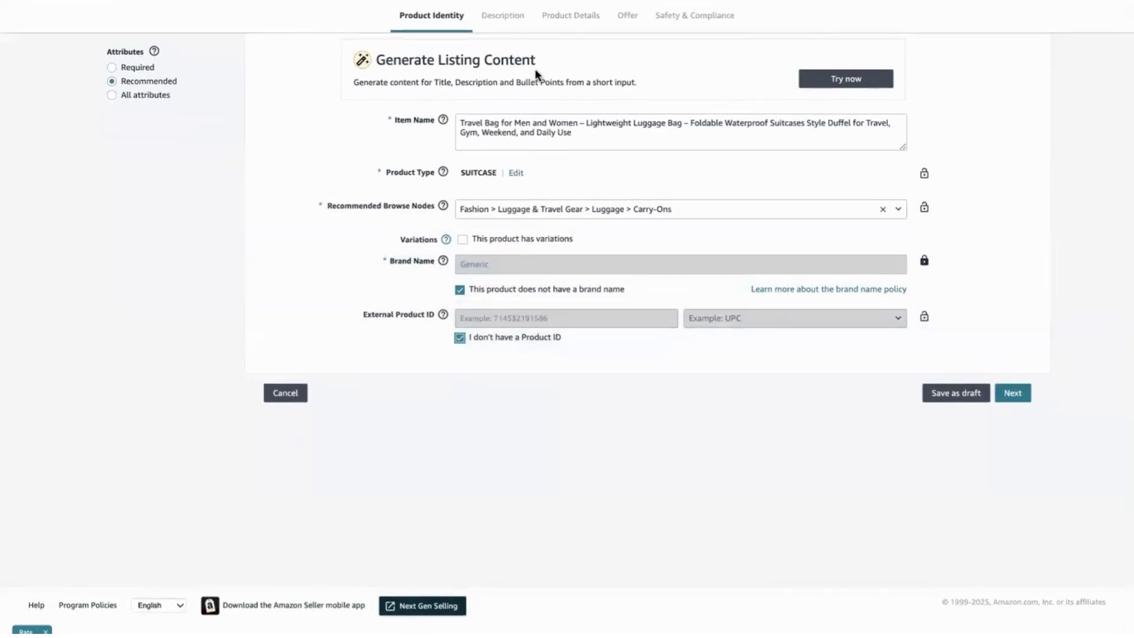
pyautogui.click(1020, 399)
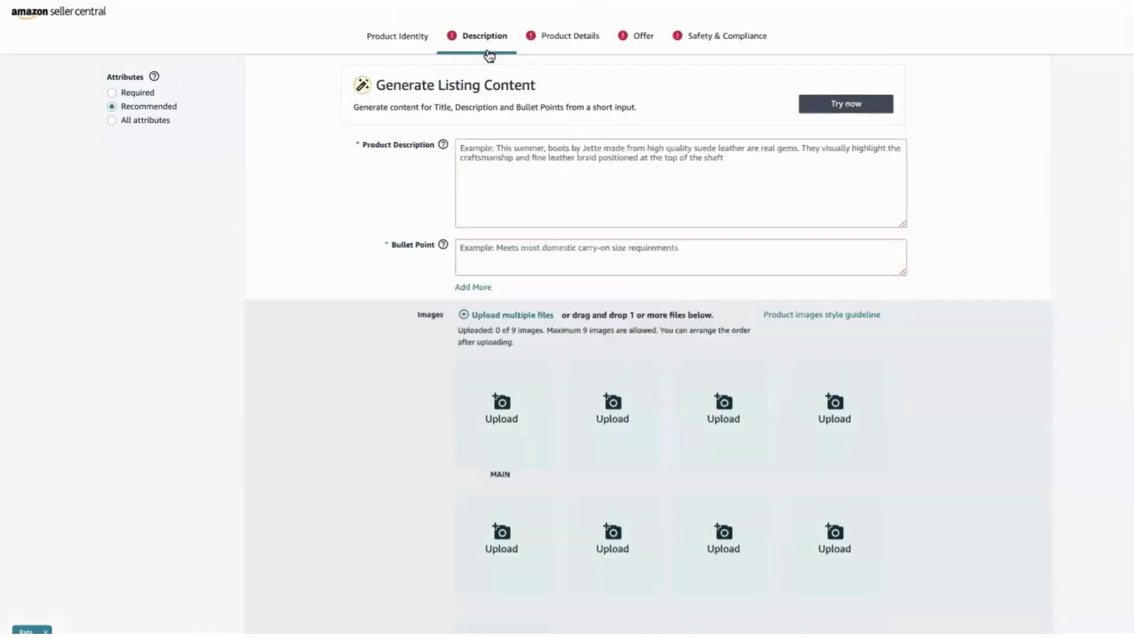
# Focus the empty Product Description and first Bullet Point fields, checking the ChatGPT chat in between.
pyautogui.click(501, 171)
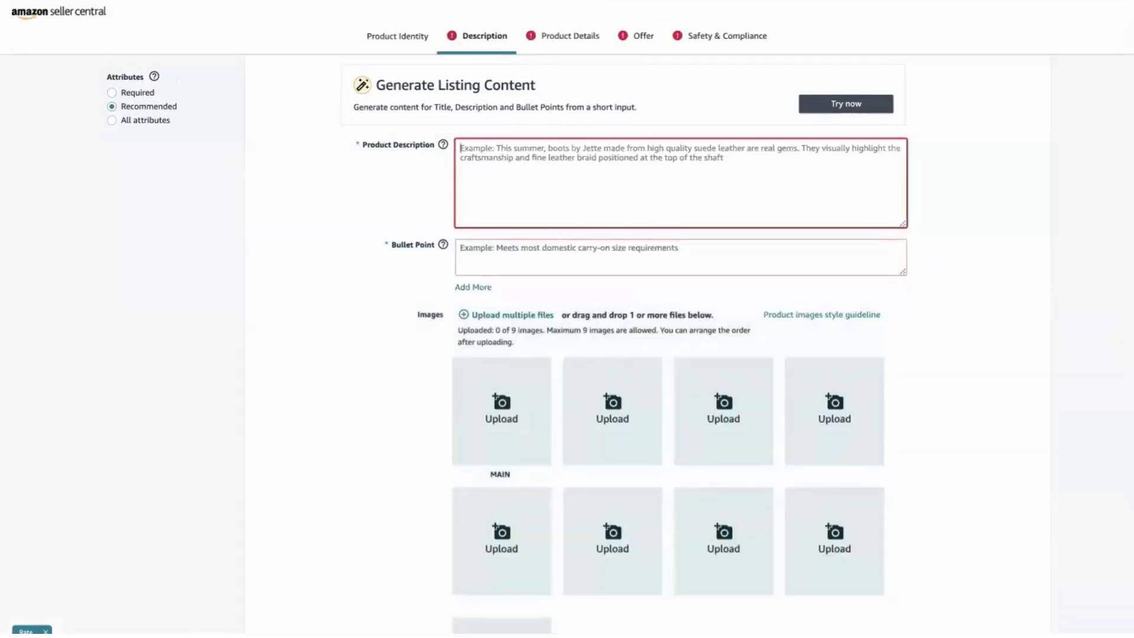
pyautogui.click(431, 1)
pyautogui.hotkey('ctrl', 'Tab')
pyautogui.click(524, 247)
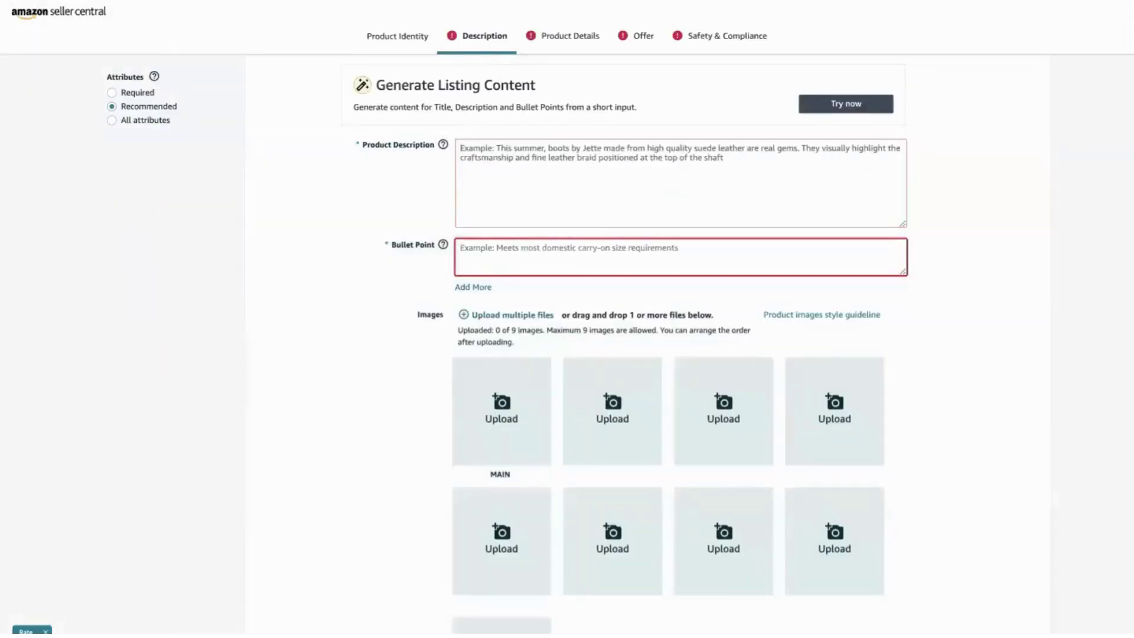
pyautogui.hotkey('ctrl', 'Tab')
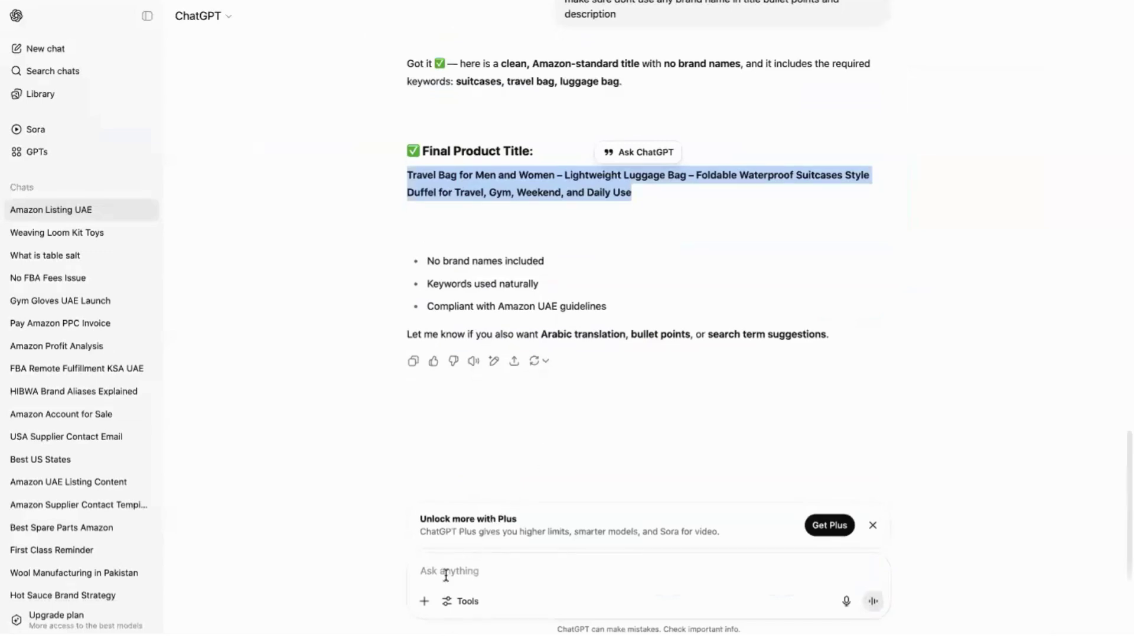
# Place the cursor in ChatGPT's message box, then switch to the keyword spreadsheet with A7:A9 copied.
pyautogui.click(446, 572)
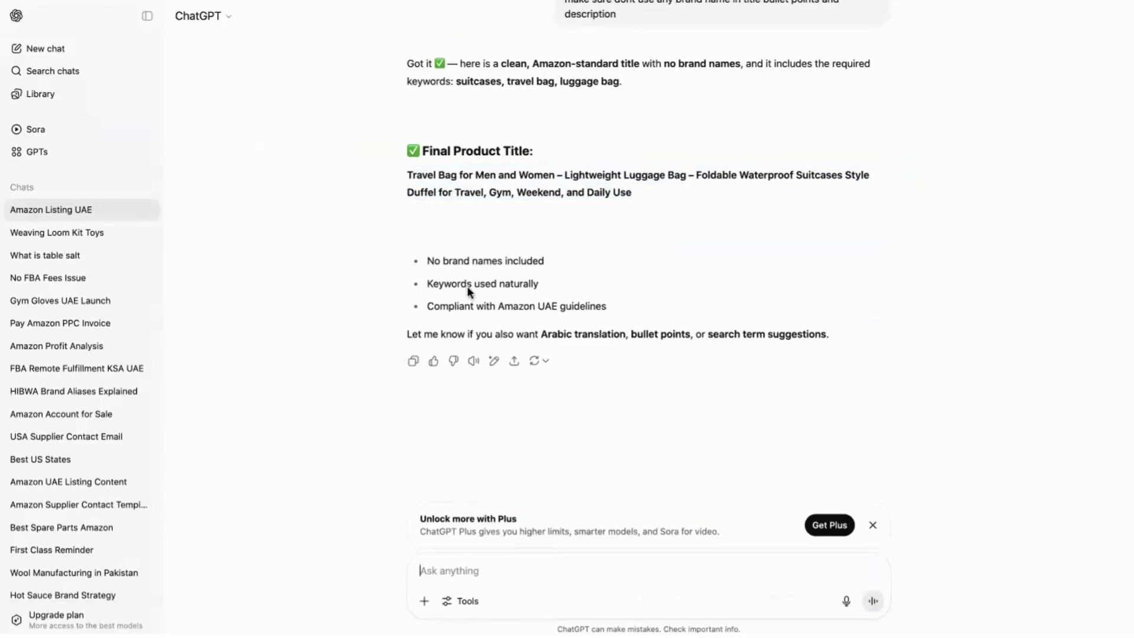
pyautogui.press('super+Tab')
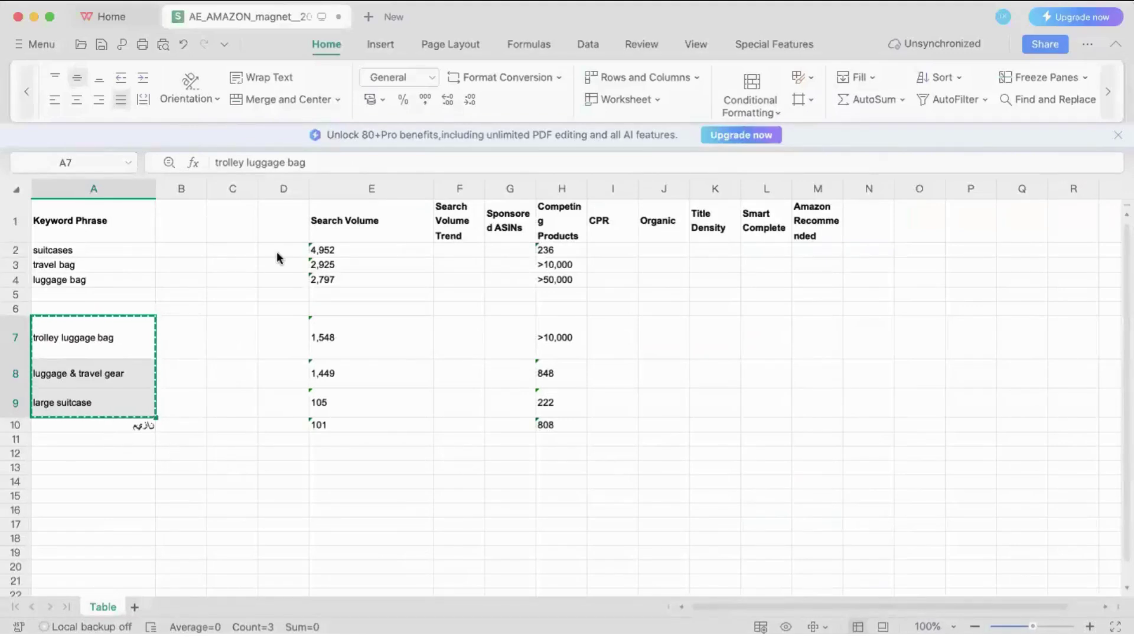
# Switch from the WPS keyword sheet back to the ChatGPT chat.
pyautogui.press('super+Tab')
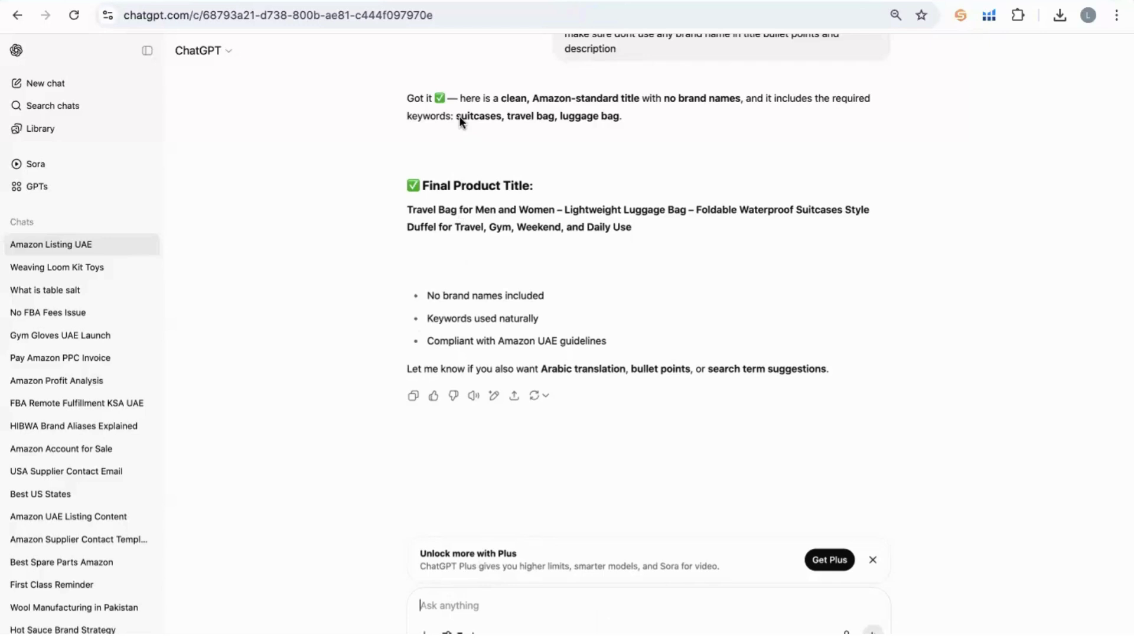
# Write a request for 5 bullet points on the same content, pasting in the three spreadsheet keywords.
pyautogui.write('g')
pyautogui.press('BackSpace')
pyautogui.write('now i want 5 bu')
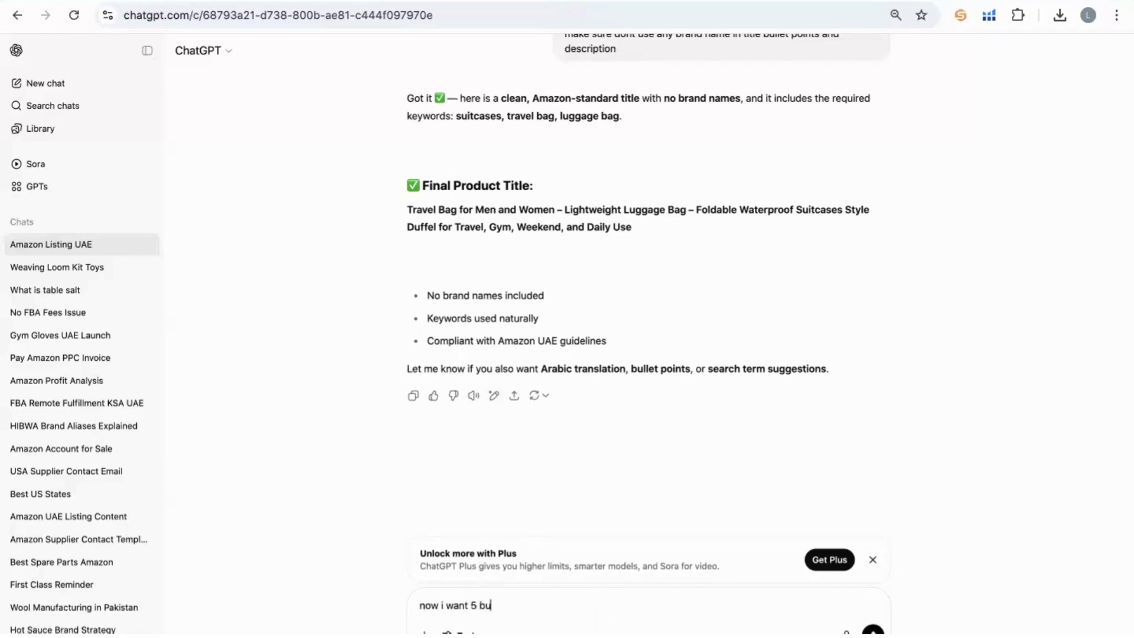
pyautogui.write('llet point for the same')
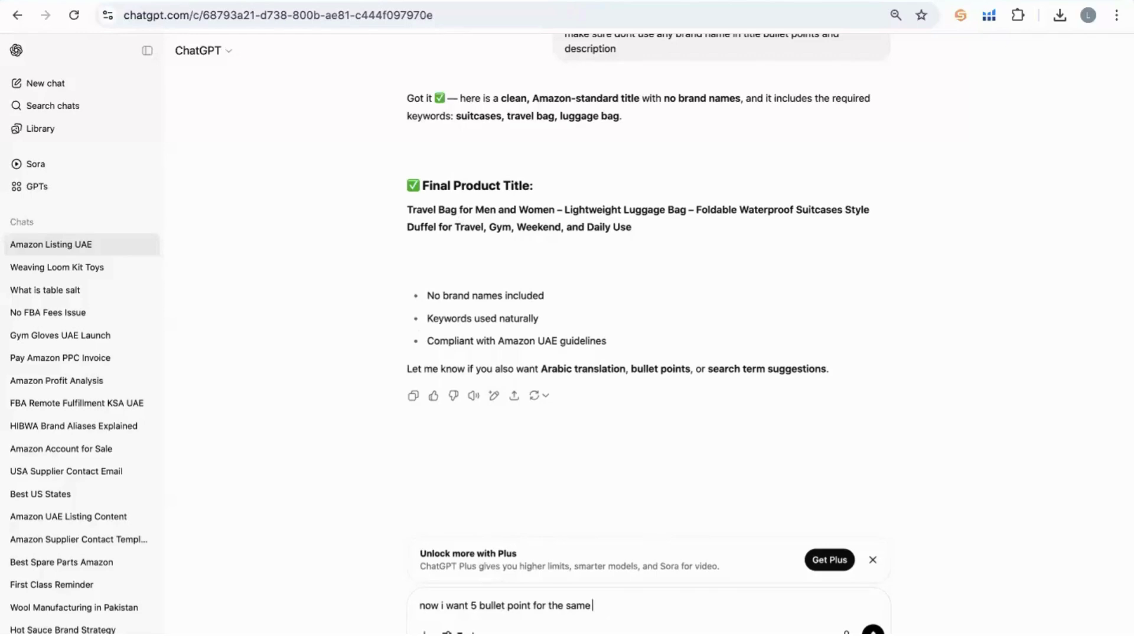
pyautogui.write(' content but also use th')
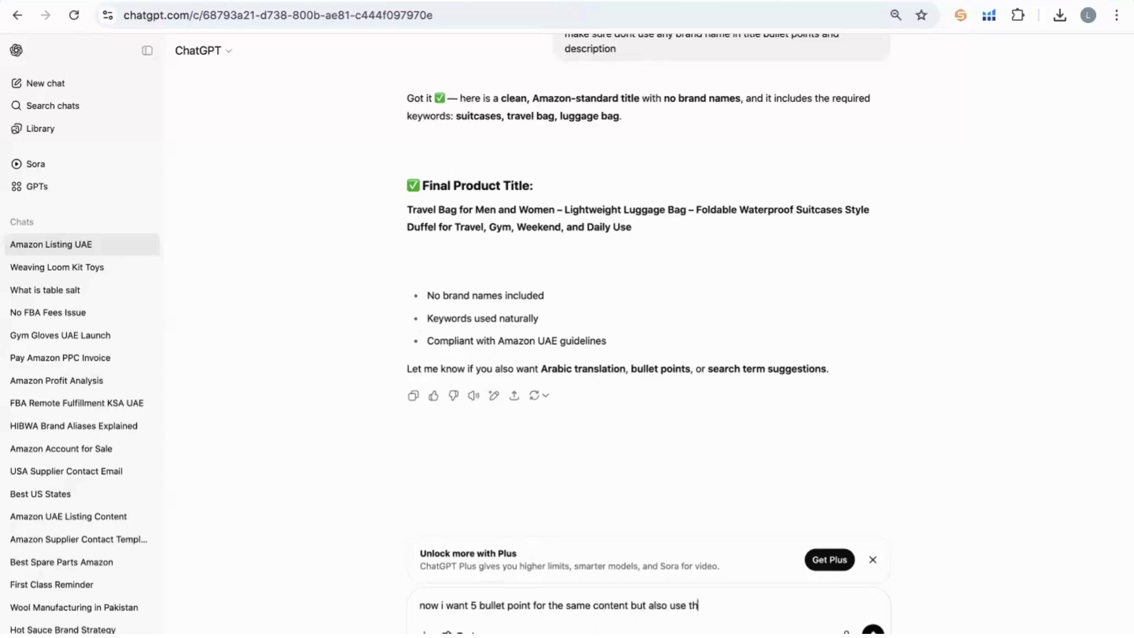
pyautogui.write('e following keyword "')
pyautogui.write('trolley luggage bag luggage & travel gear large suitcase')
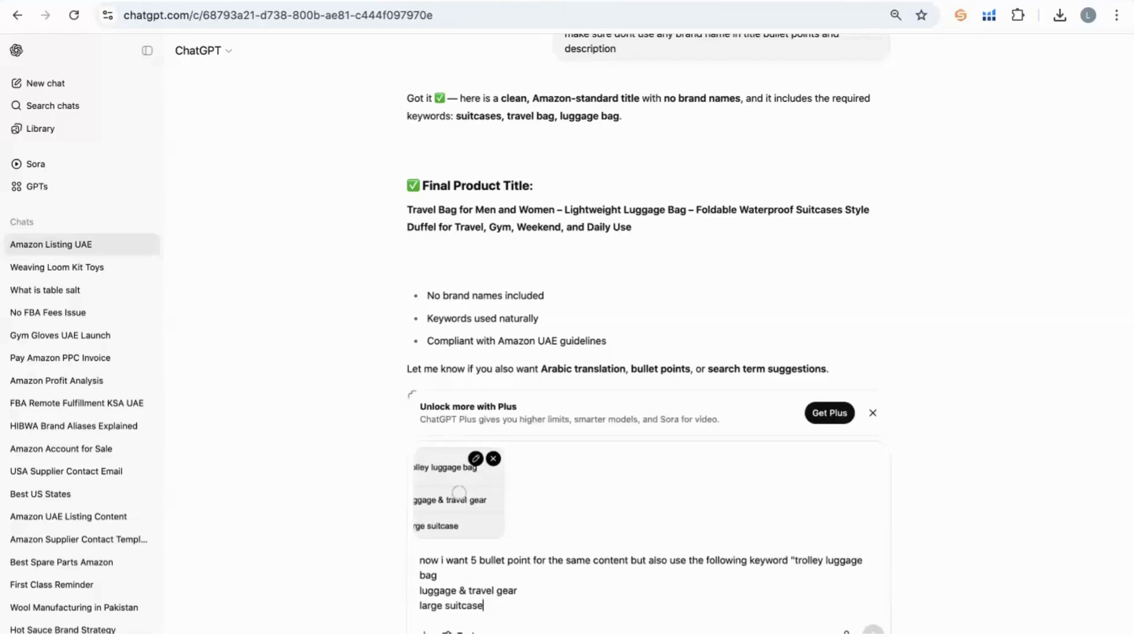
pyautogui.click(493, 459)
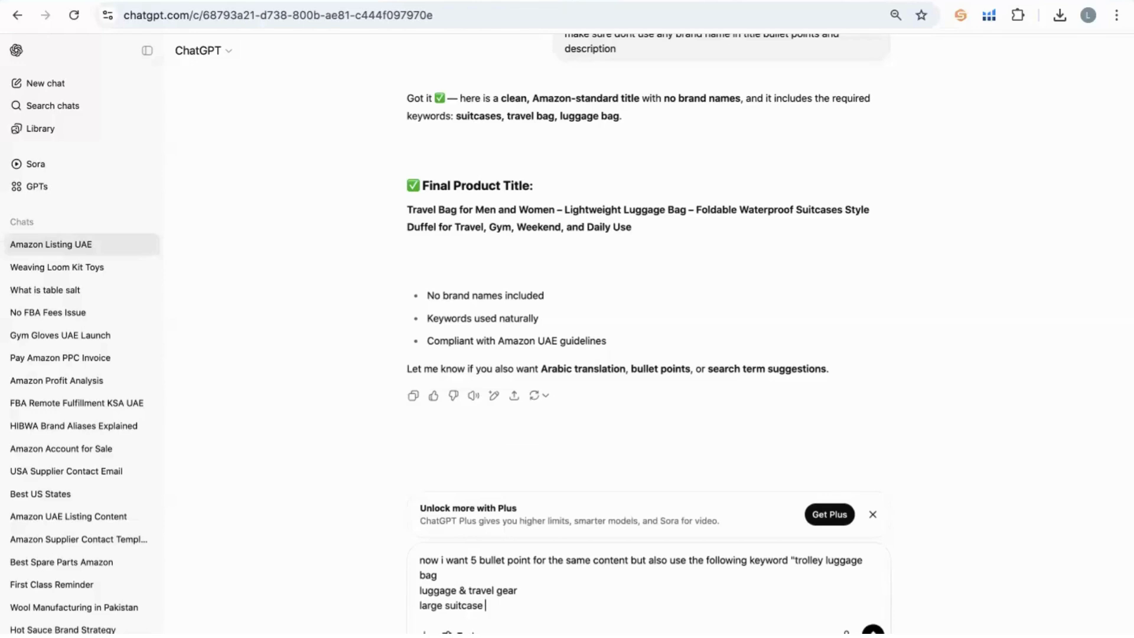
pyautogui.write('trolley luggage bag luggage & travel gear large suitcase')
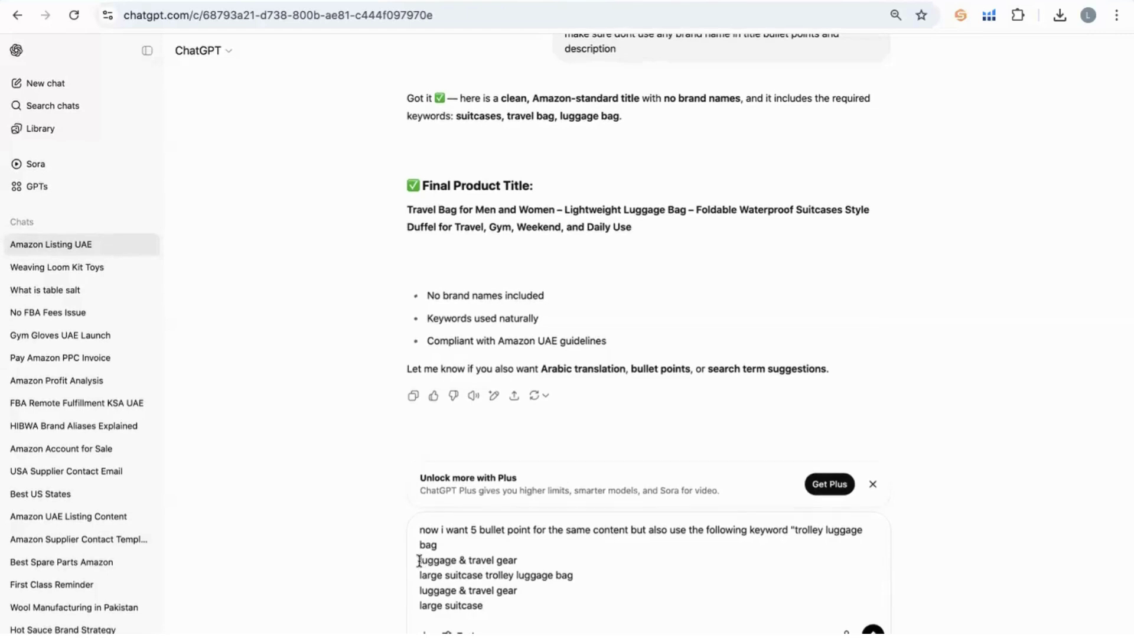
# Tidy the pasted keywords, fixing large suitcase and joining luggage & travel gear with a comma.
pyautogui.moveTo(419, 560); pyautogui.dragTo(495, 605)
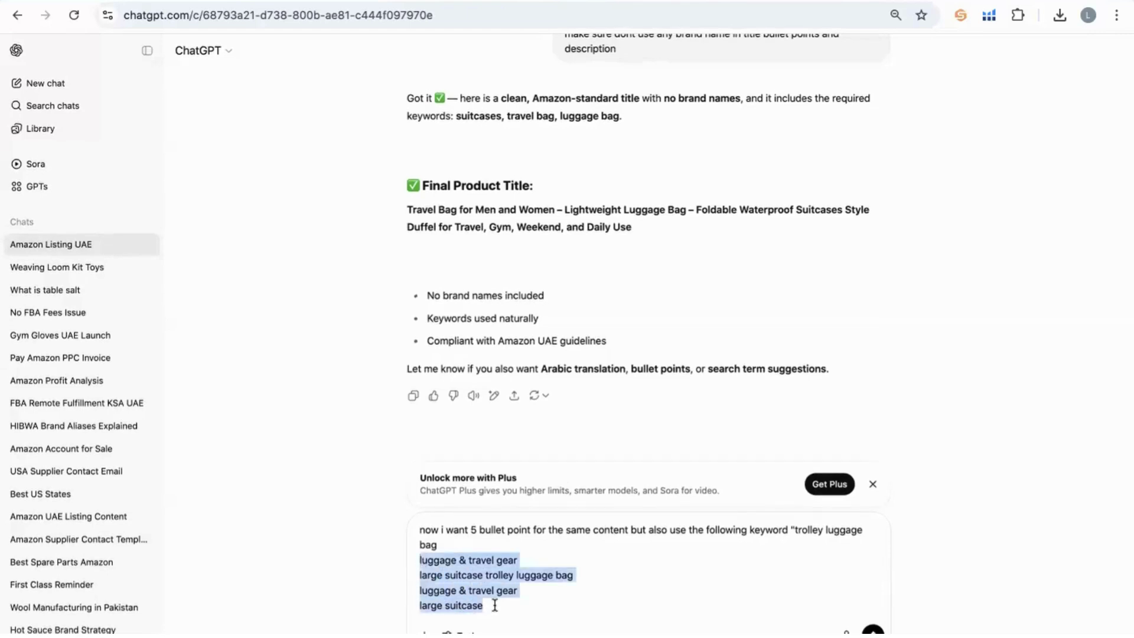
pyautogui.hotkey('ctrl', 'Left')
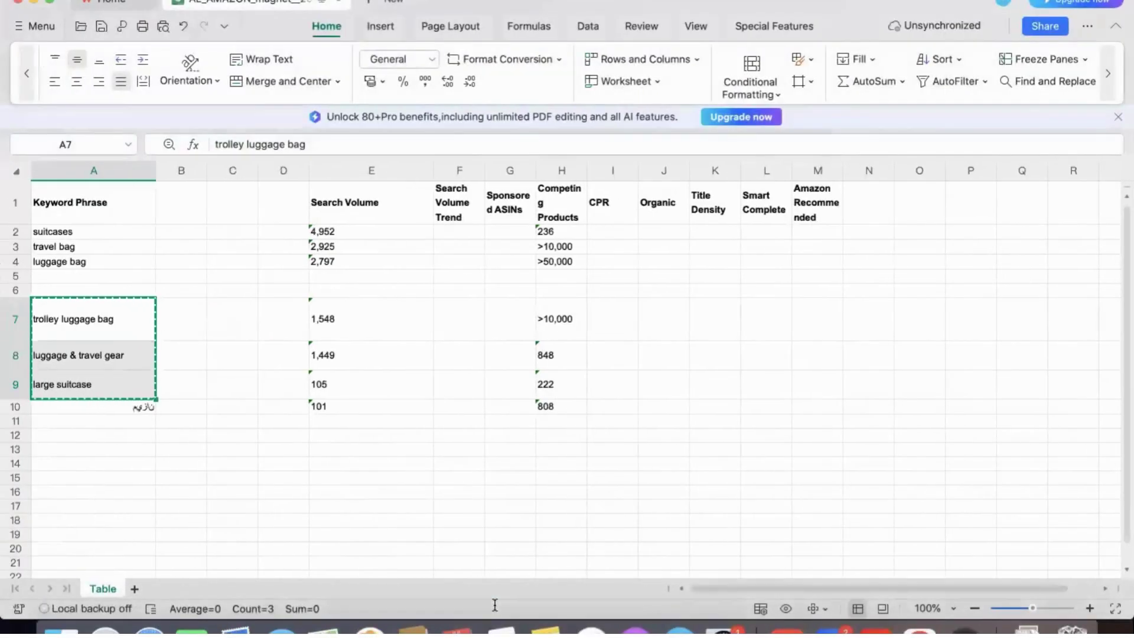
pyautogui.hotkey('ctrl', 'Right')
pyautogui.click(450, 590)
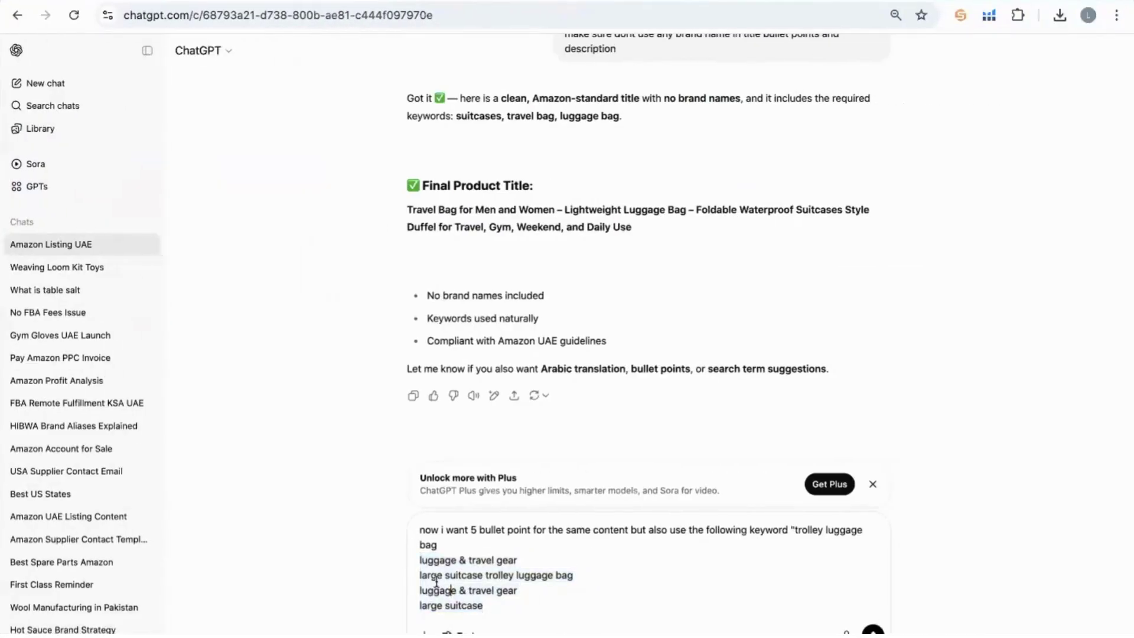
pyautogui.press('Down')
pyautogui.press('Down')
pyautogui.press('BackSpace')
pyautogui.write('e')
pyautogui.click(421, 560)
pyautogui.press('BackSpace')
pyautogui.write('l')
pyautogui.press('Left')
pyautogui.press('BackSpace')
pyautogui.write(',')
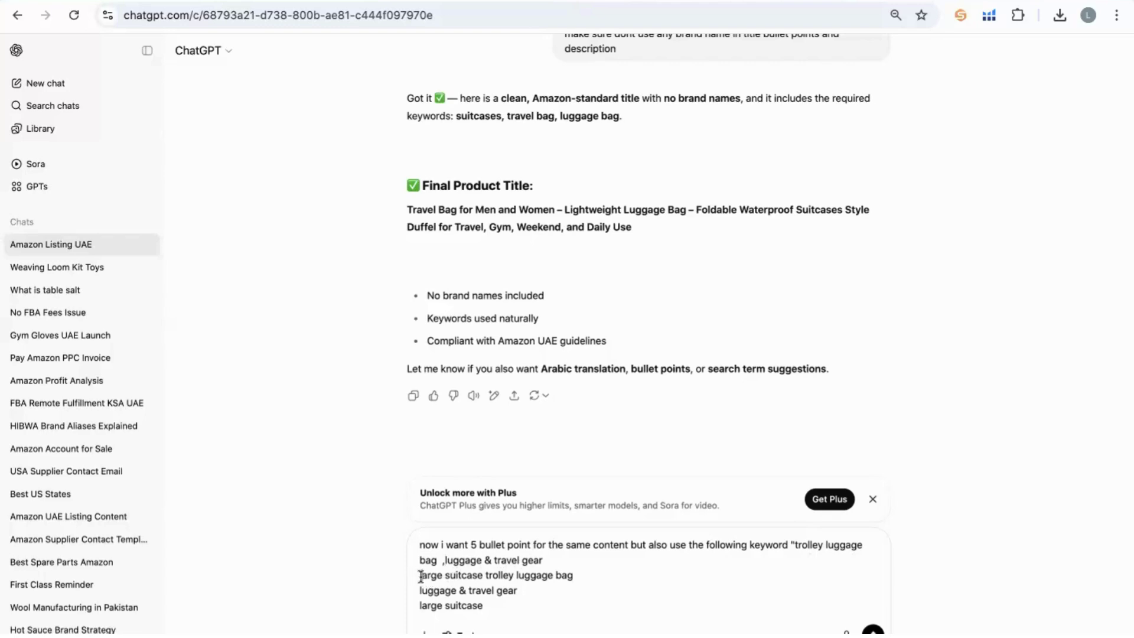
# Comma-separate the three keywords, delete the duplicated lines, close the quote and send the request.
pyautogui.press('BackSpace')
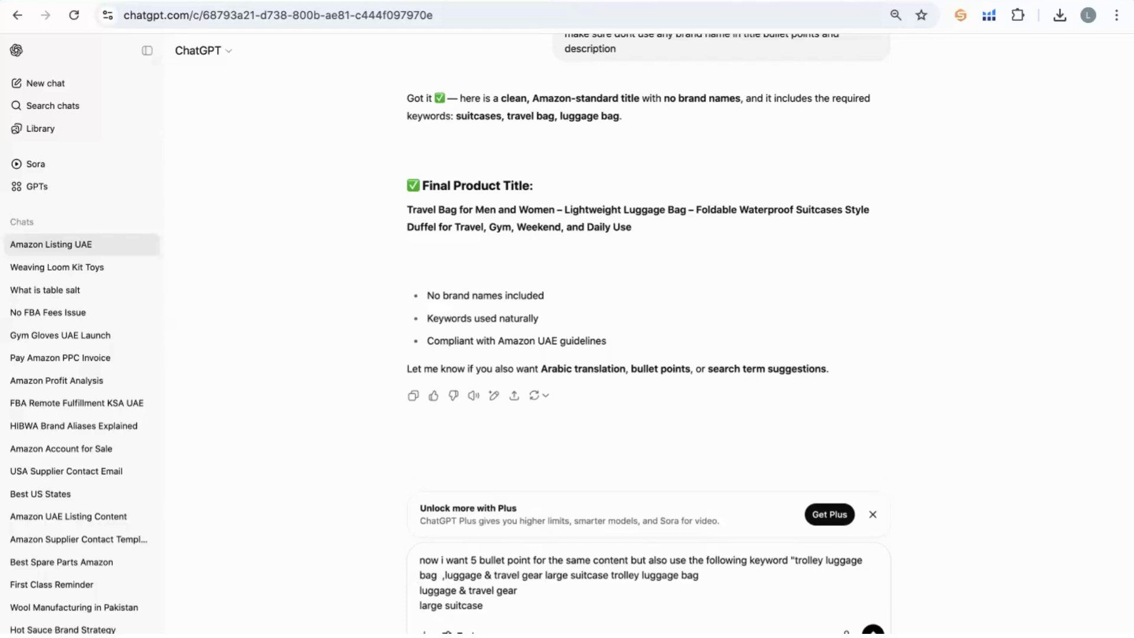
pyautogui.write(',')
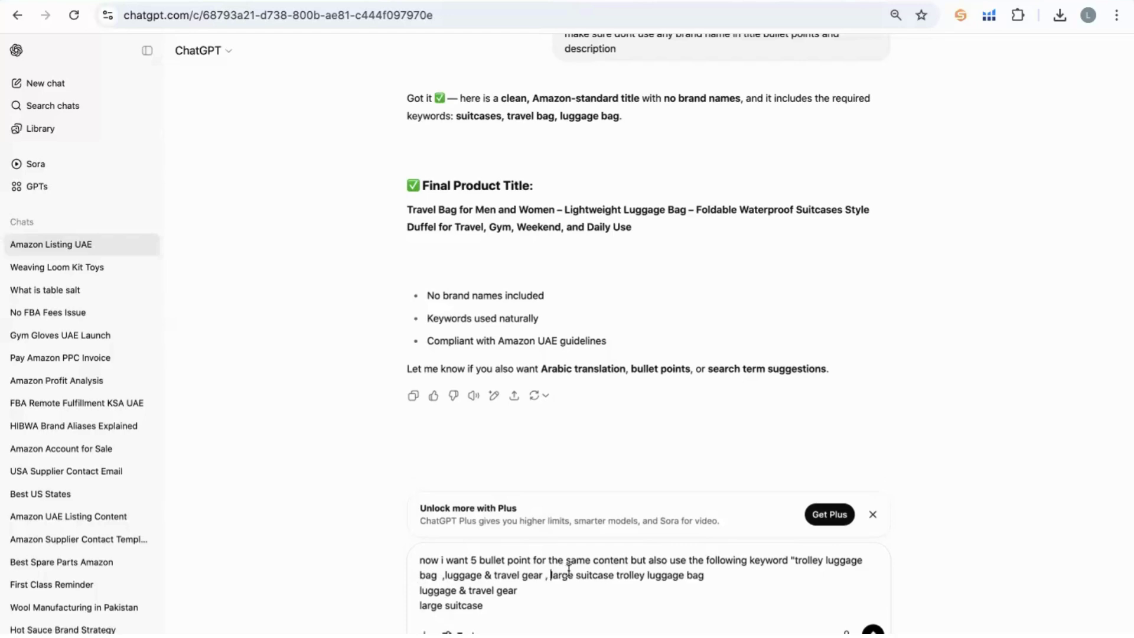
pyautogui.click(614, 576)
pyautogui.write(',')
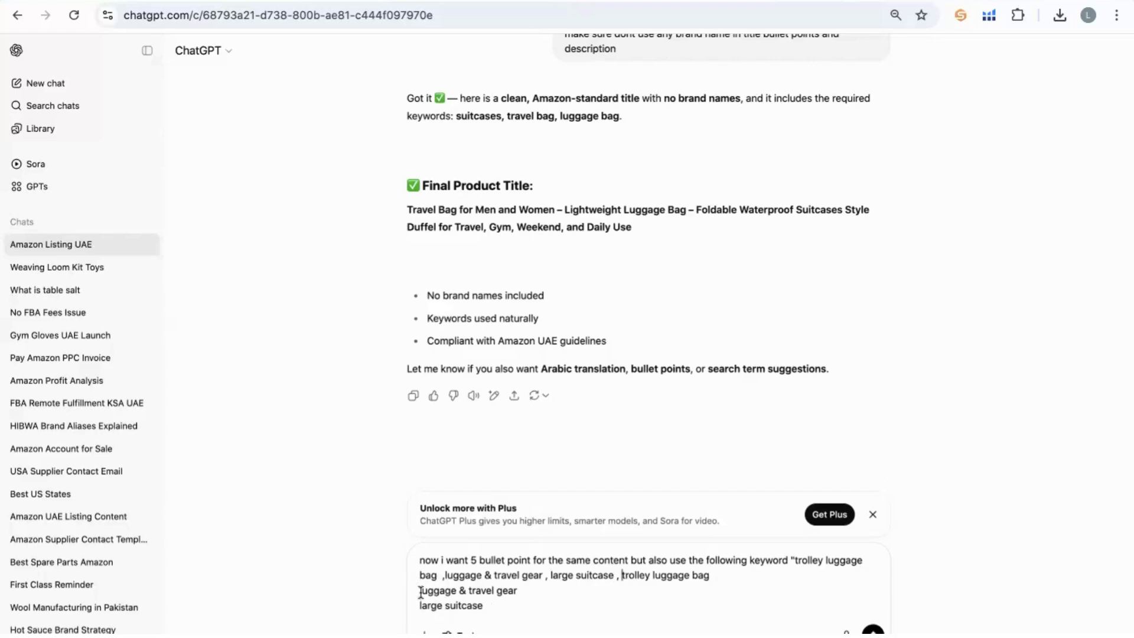
pyautogui.moveTo(420, 592); pyautogui.dragTo(506, 609)
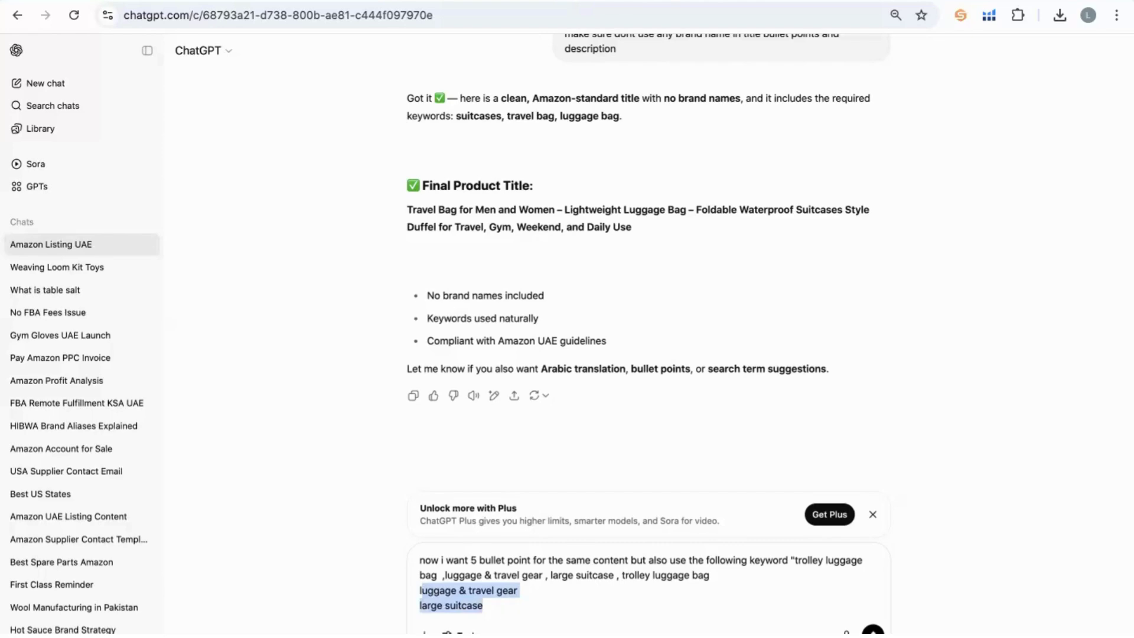
pyautogui.press('BackSpace')
pyautogui.press('BackSpace')
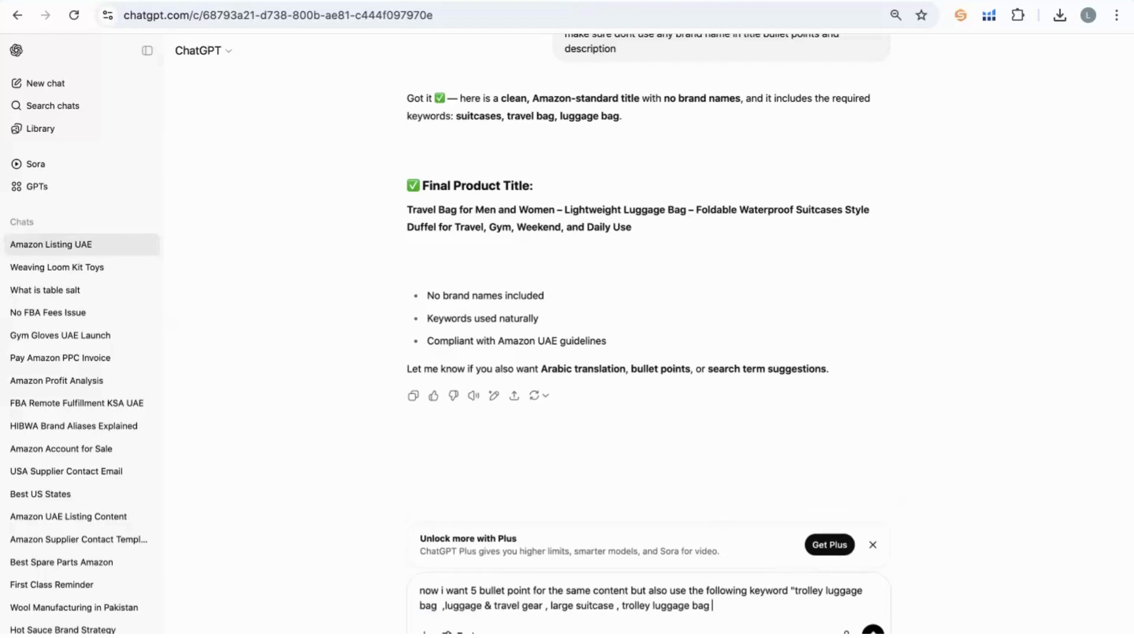
pyautogui.write('"')
pyautogui.press('Return')
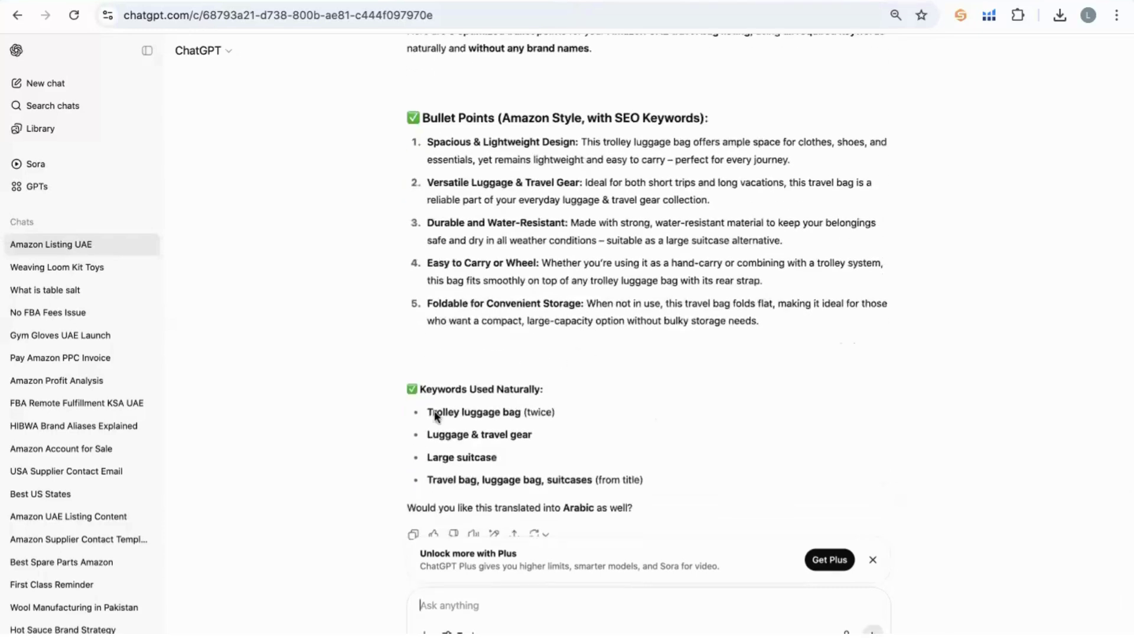
# Review the reply's keyword list, then ask ChatGPT to 'make more attractive bullet points as well'.
pyautogui.moveTo(425, 399); pyautogui.dragTo(579, 489)
pyautogui.scroll(1, 578, 496)
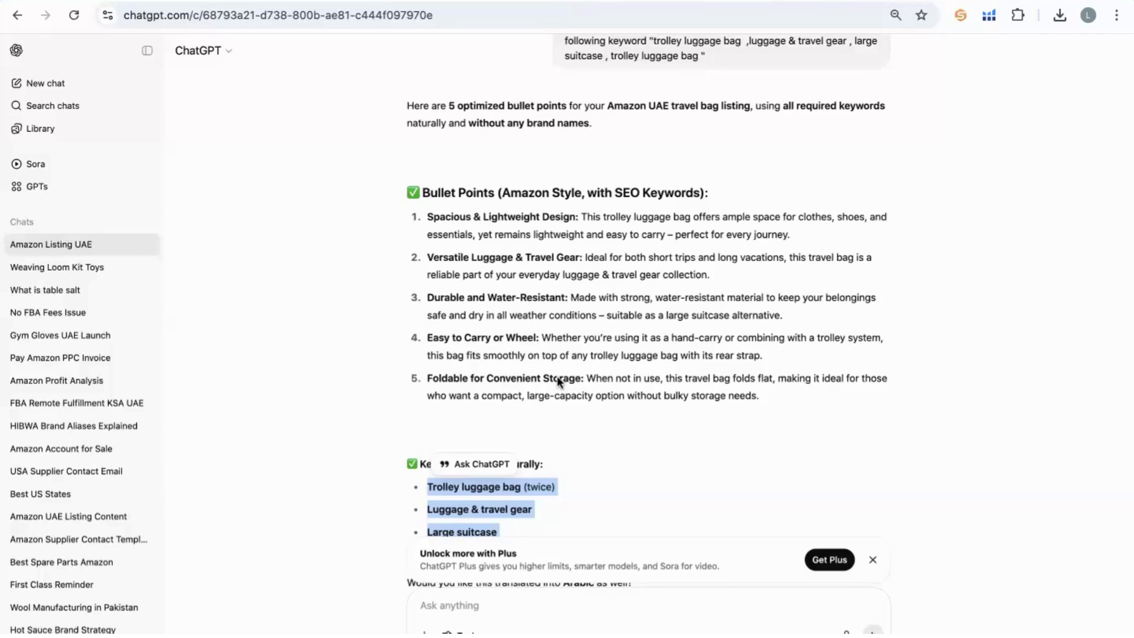
pyautogui.scroll(-2, 506, 551)
pyautogui.click(465, 610)
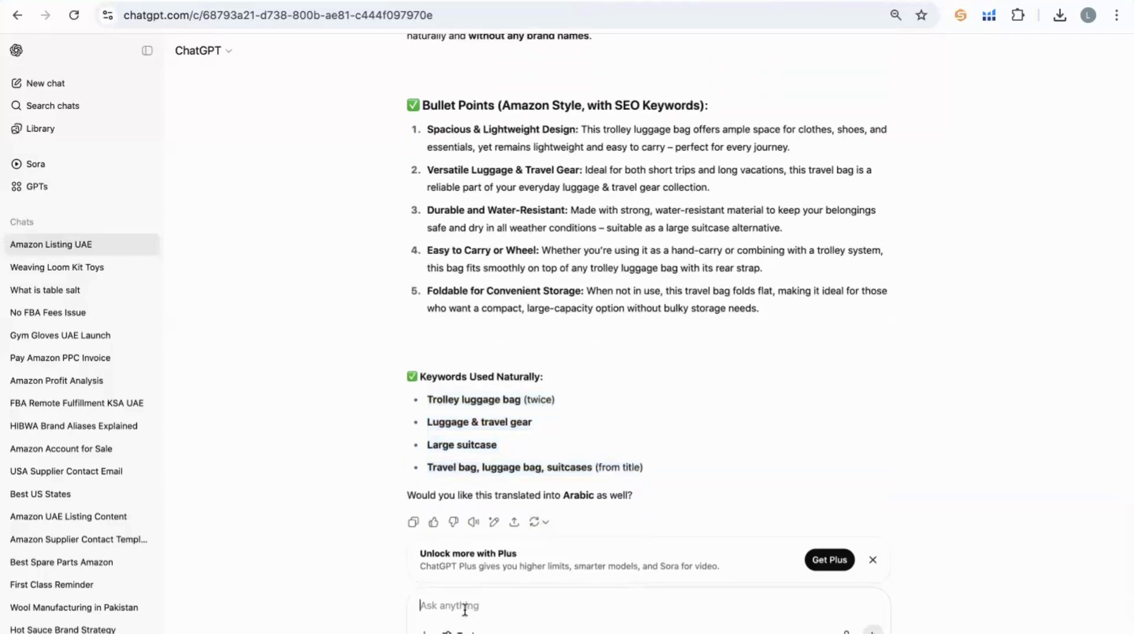
pyautogui.write('make more attractive bullet po')
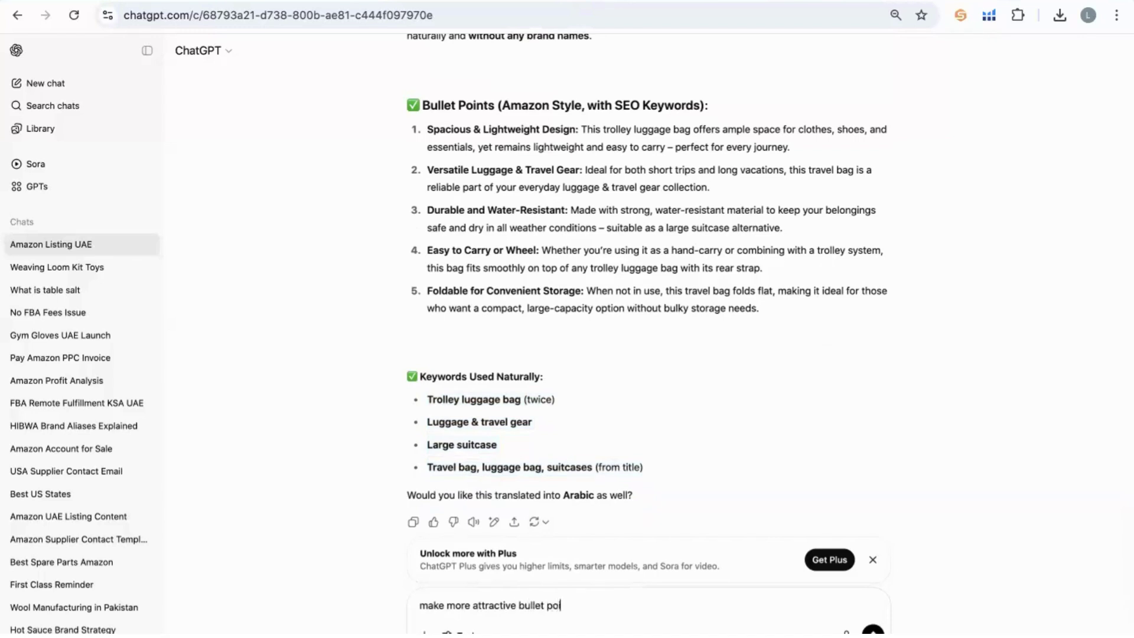
pyautogui.write('ints as well')
pyautogui.press('Return')
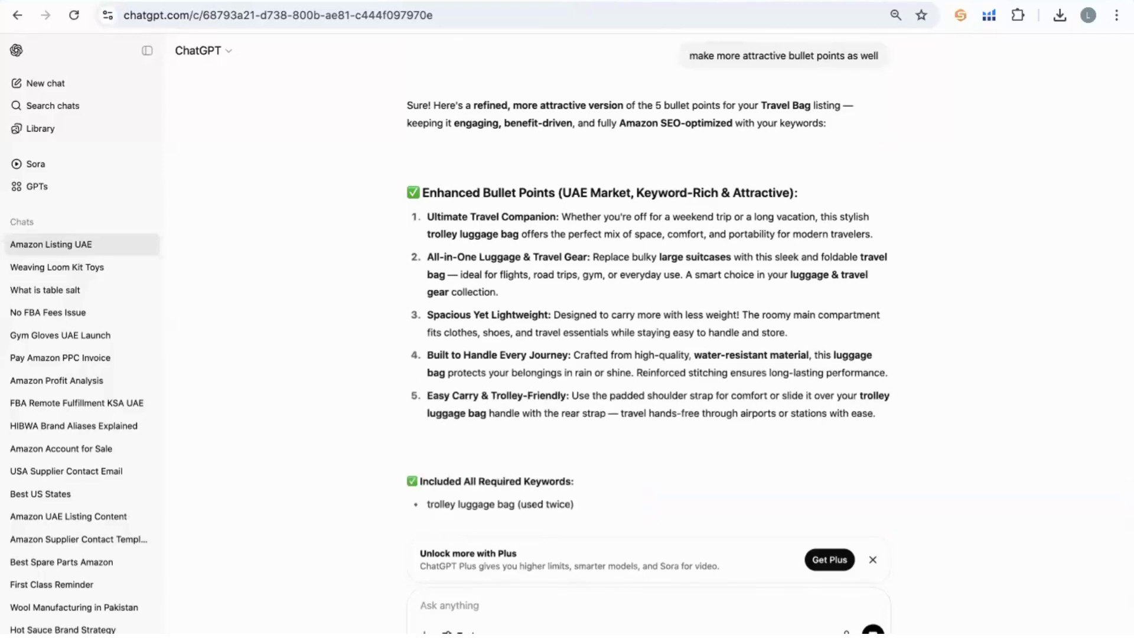
pyautogui.scroll(11, 543, 369)
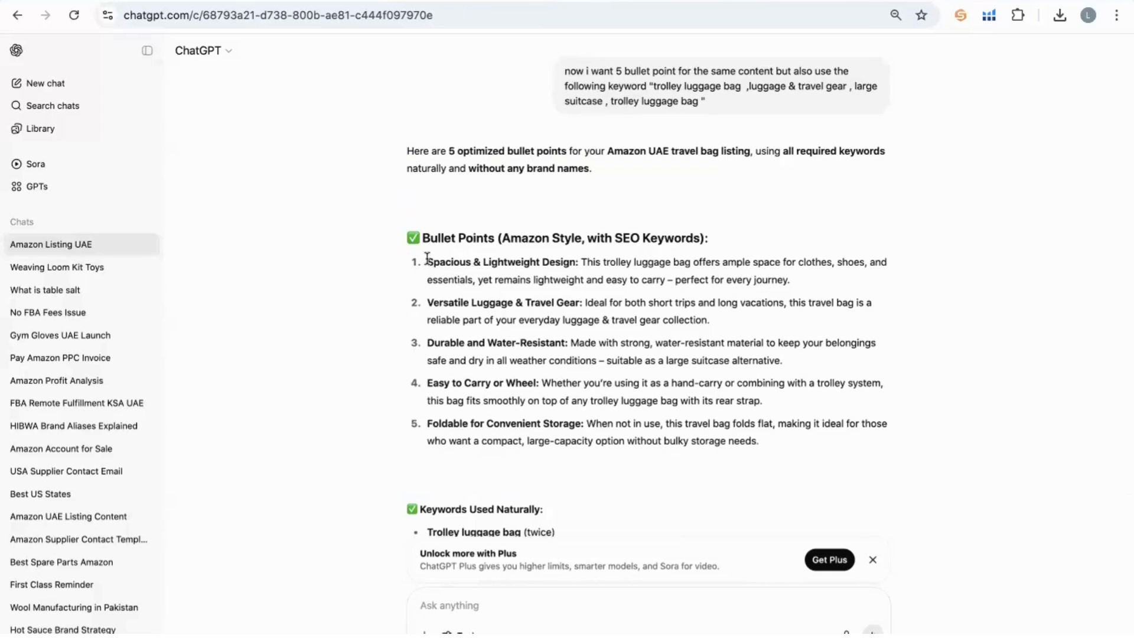
# Paste the Spacious & Lightweight Design bullet into the first Bullet Point field.
pyautogui.moveTo(427, 260); pyautogui.dragTo(801, 295)
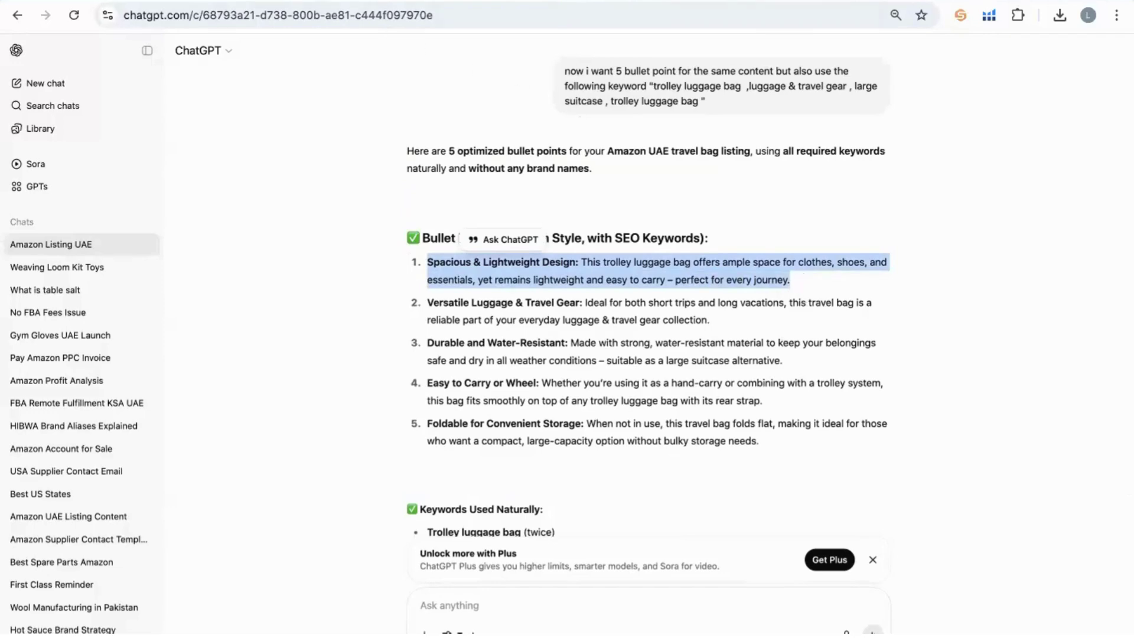
pyautogui.hotkey('ctrl', 'Tab')
pyautogui.click(539, 291)
pyautogui.hotkey('ctrl', 'v')
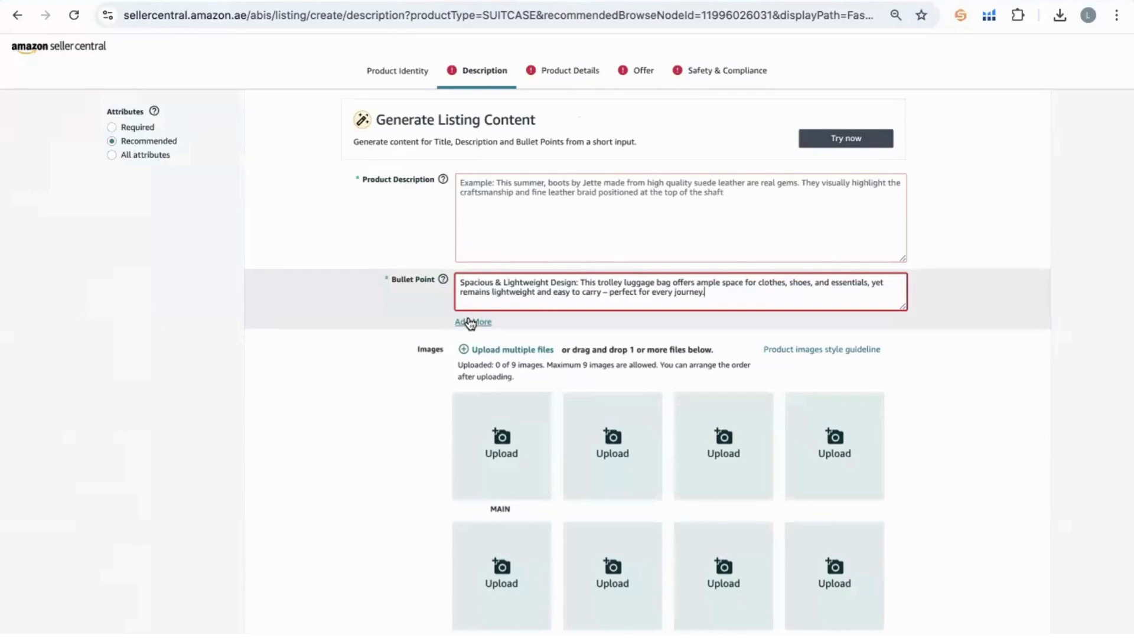
# Add a second Bullet Point field holding the Versatile Luggage & Travel Gear bullet.
pyautogui.click(489, 322)
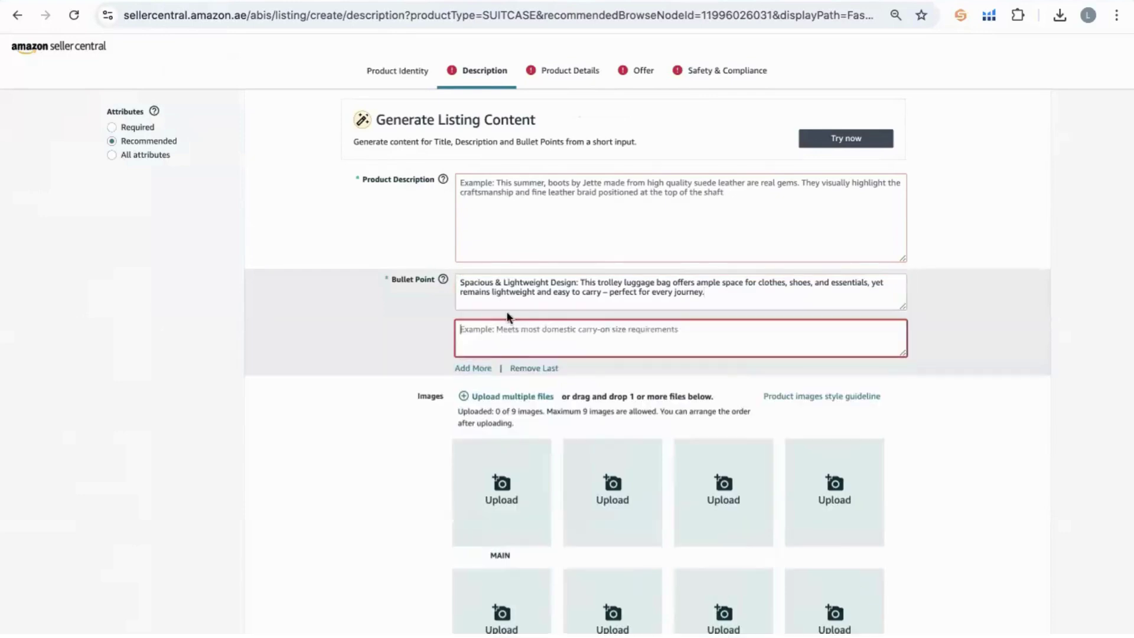
pyautogui.hotkey('ctrl', 'Tab')
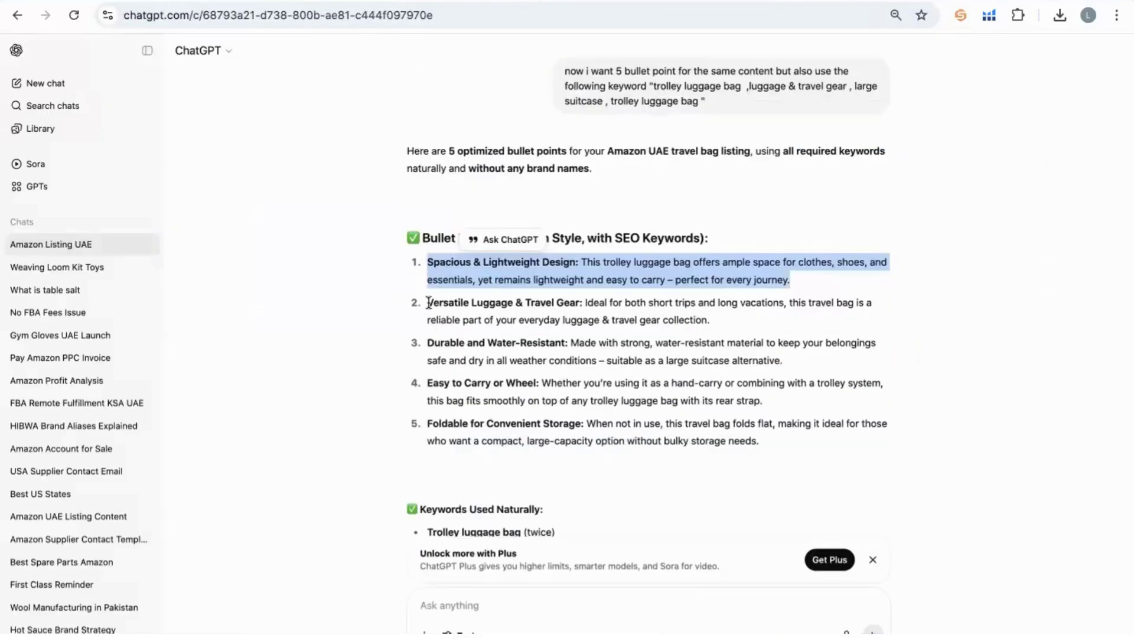
pyautogui.click(736, 330)
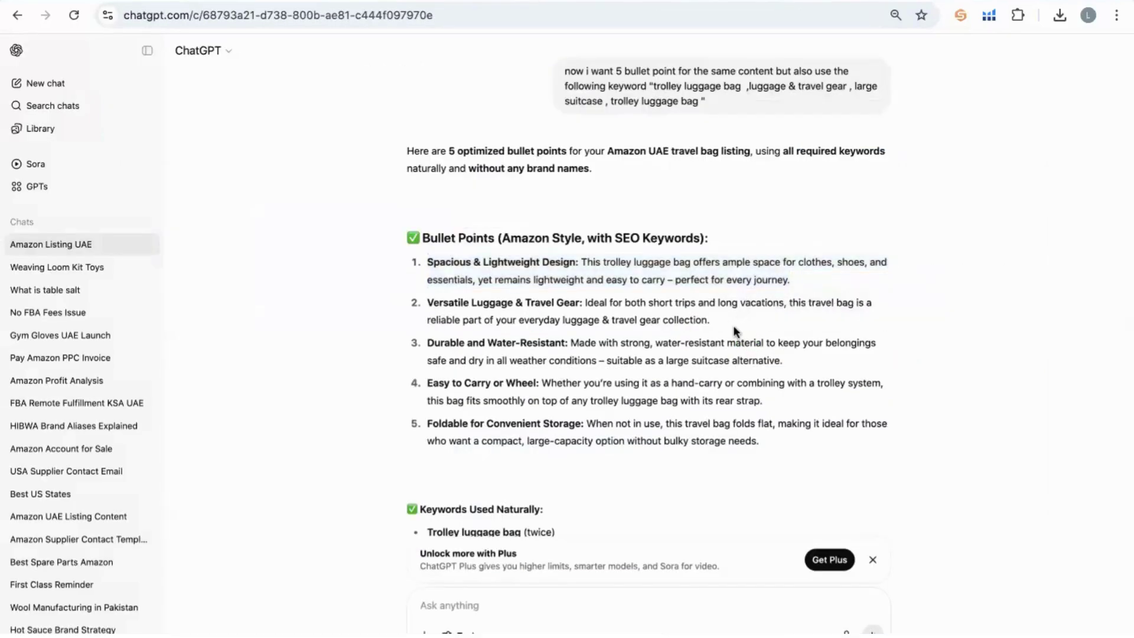
pyautogui.tripleClick(734, 326)
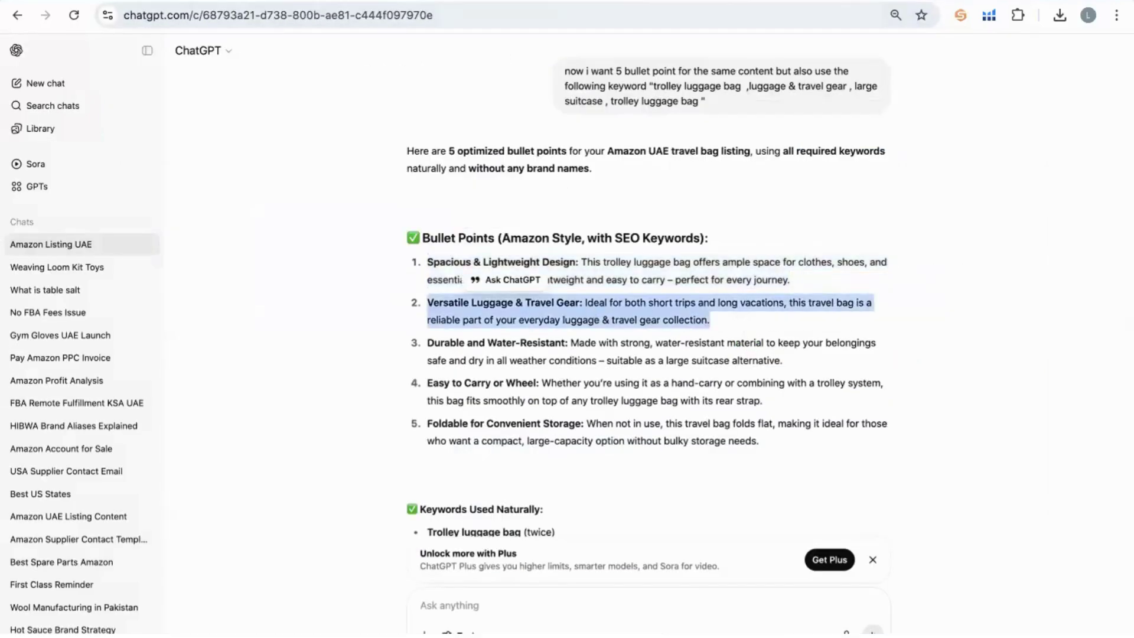
pyautogui.hotkey('ctrl', 'c')
pyautogui.hotkey('ctrl', 'shift', 'Tab')
pyautogui.click(523, 336)
pyautogui.hotkey('ctrl', 'v')
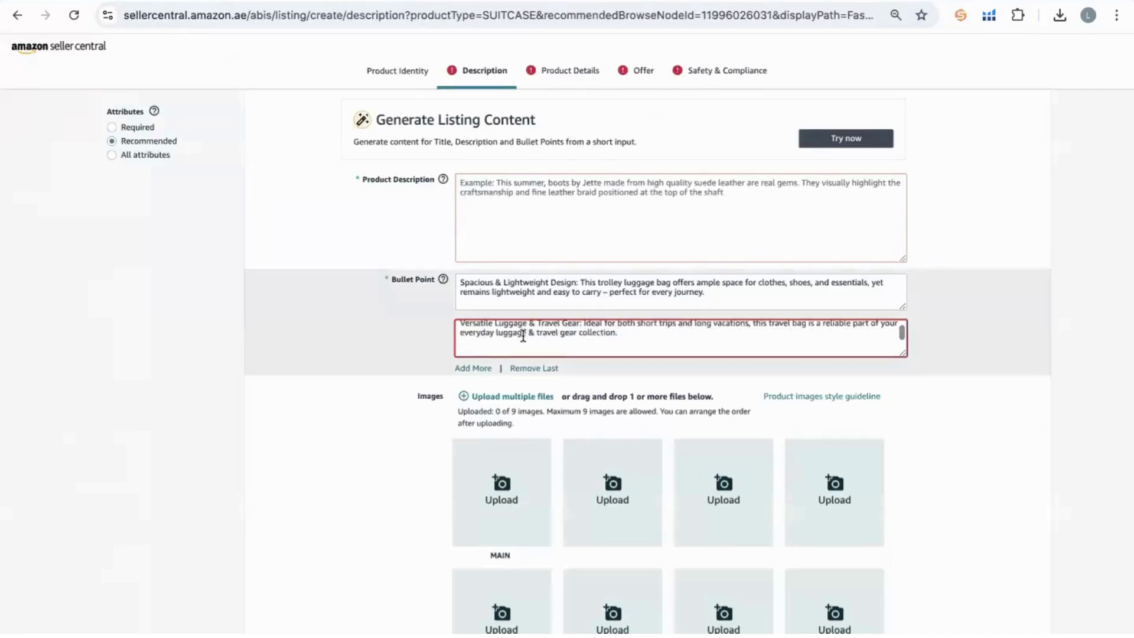
pyautogui.press('BackSpace')
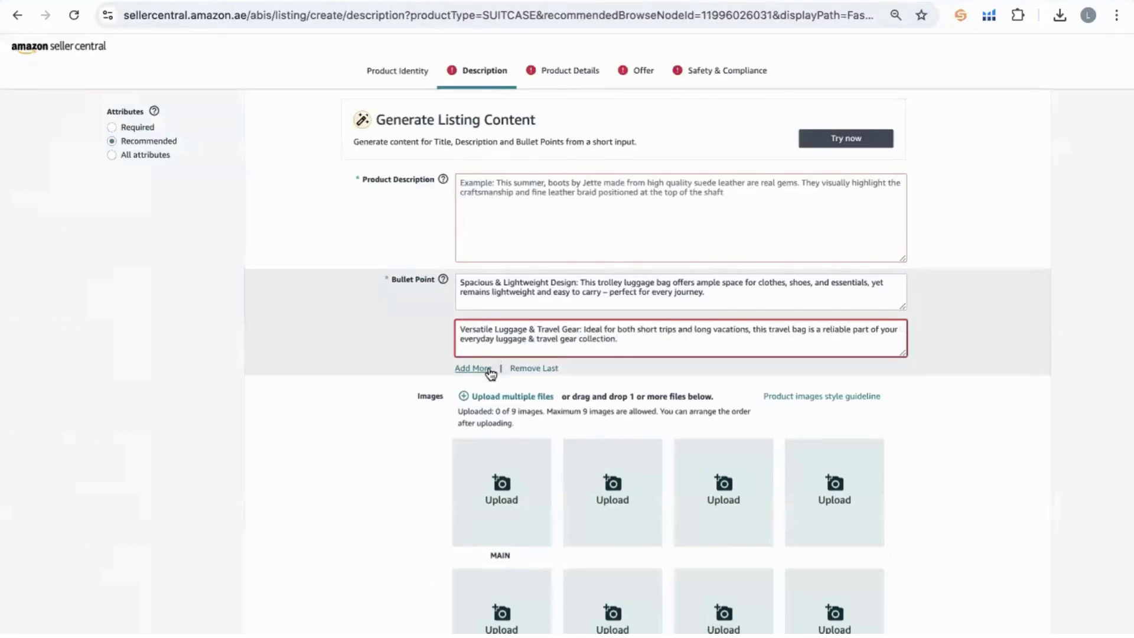
# Add third and fourth Bullet Point fields, each holding the Versatile Luggage & Travel Gear bullet.
pyautogui.click(490, 368)
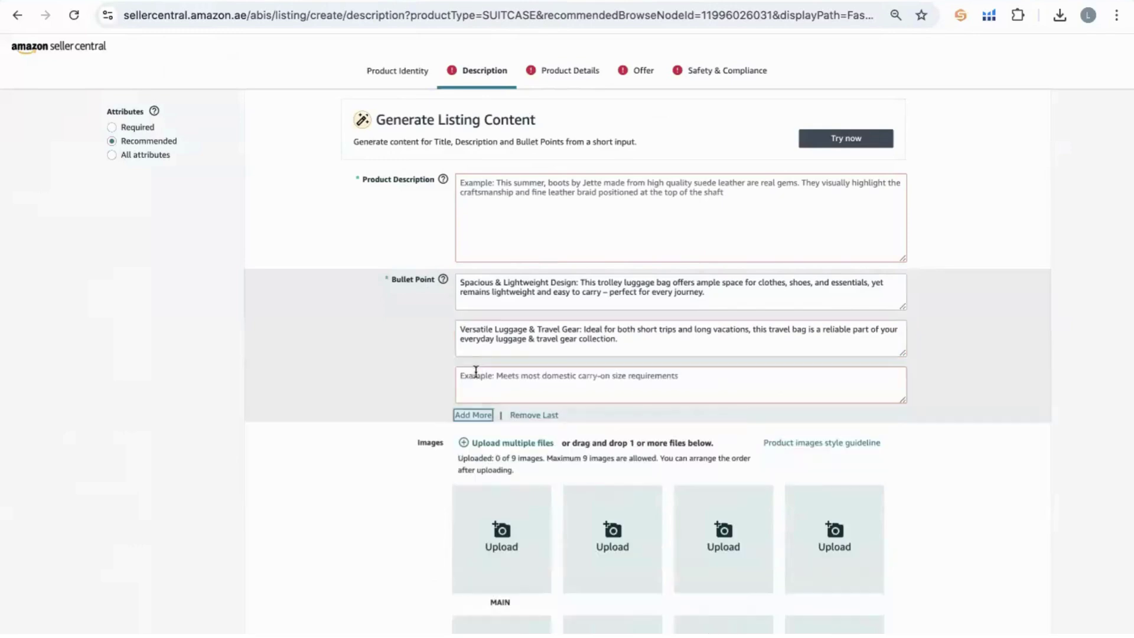
pyautogui.click(474, 378)
pyautogui.hotkey('ctrl', 'v')
pyautogui.press('BackSpace')
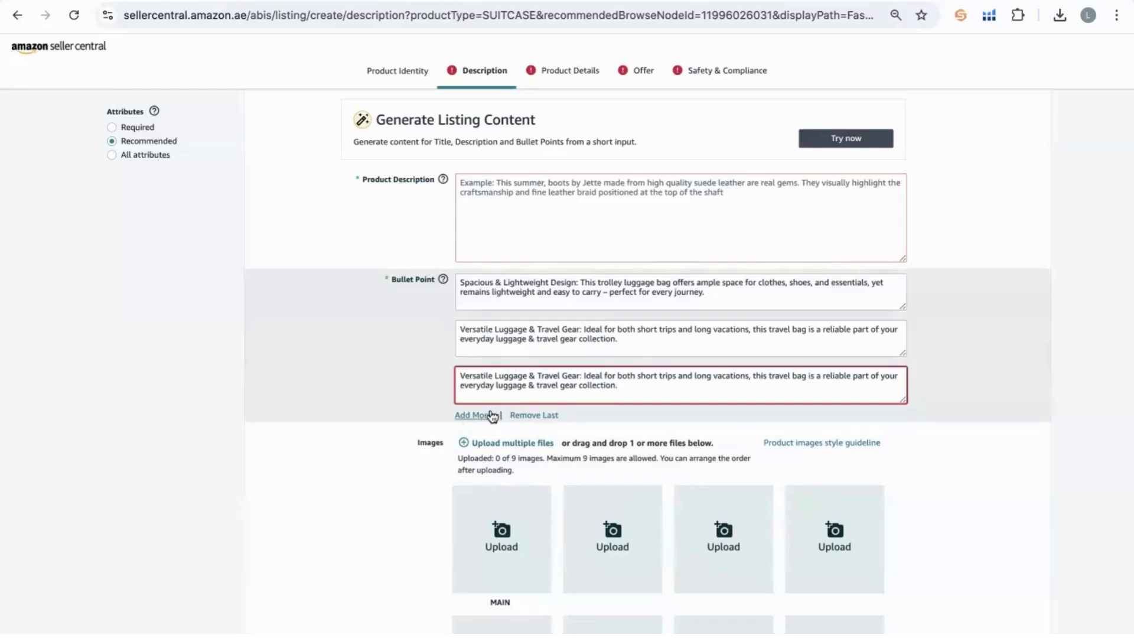
pyautogui.click(490, 416)
pyautogui.hotkey('ctrl', 'v')
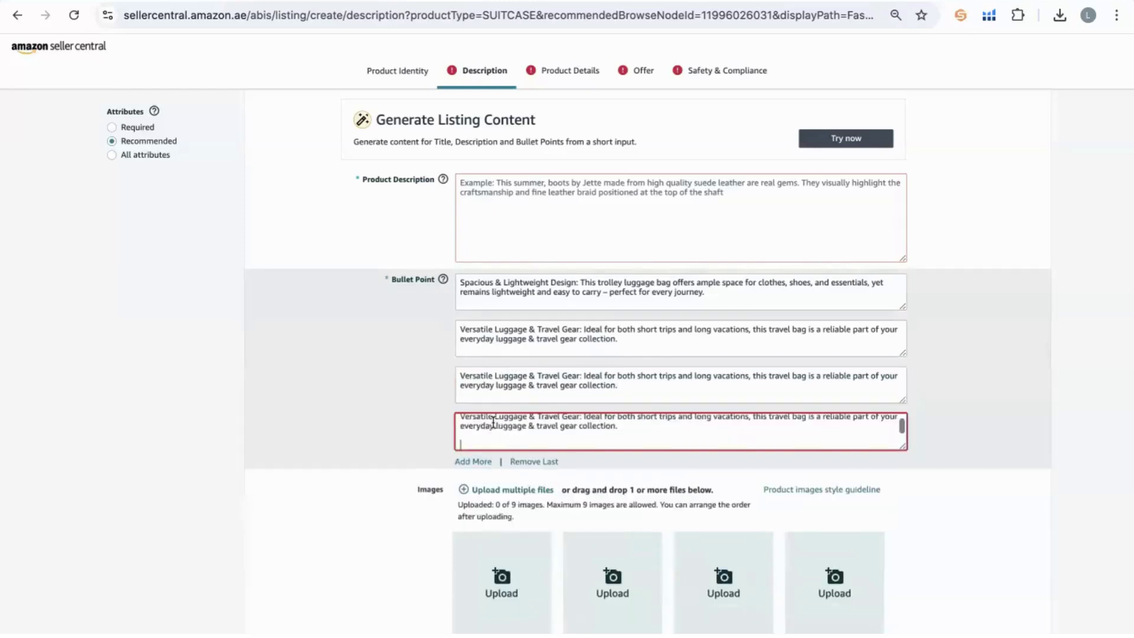
pyautogui.press('BackSpace')
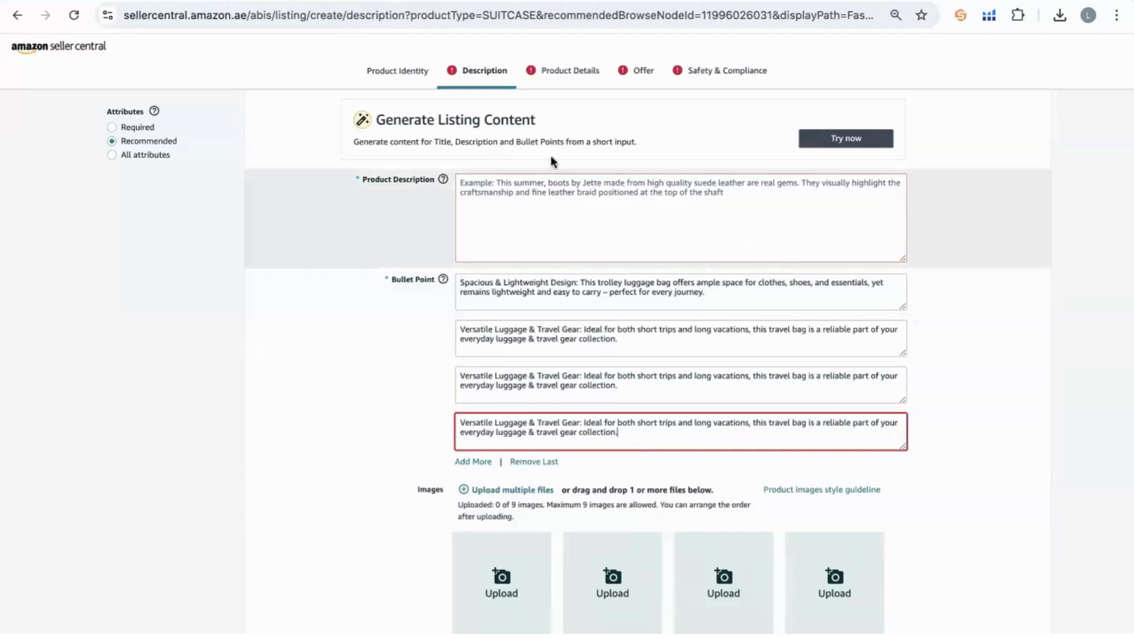
pyautogui.click(457, 87)
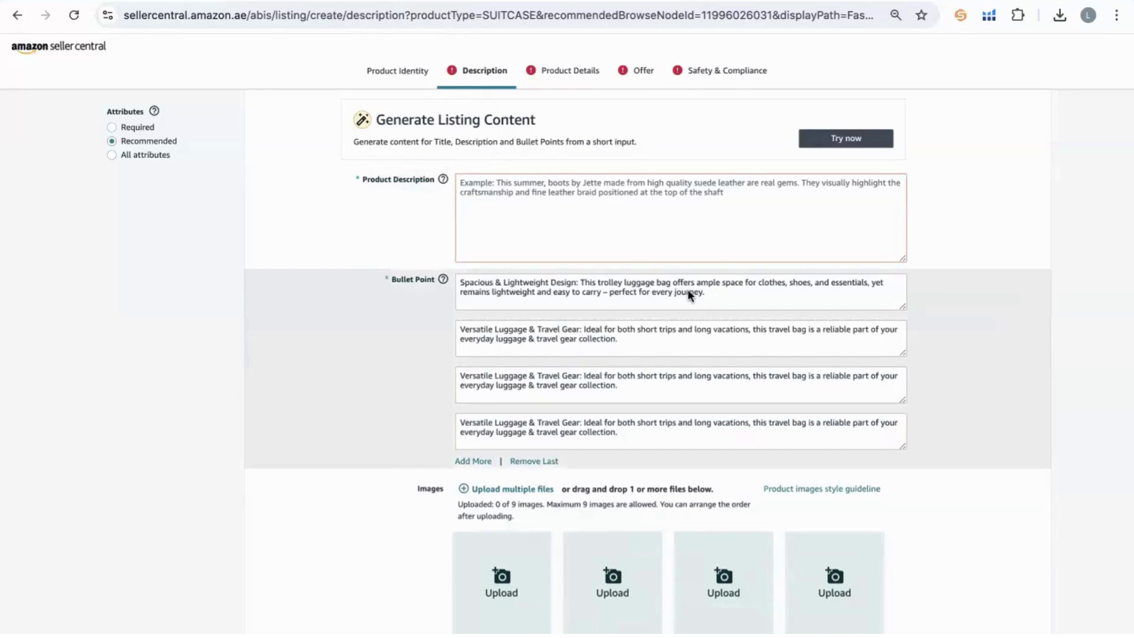
pyautogui.click(564, 190)
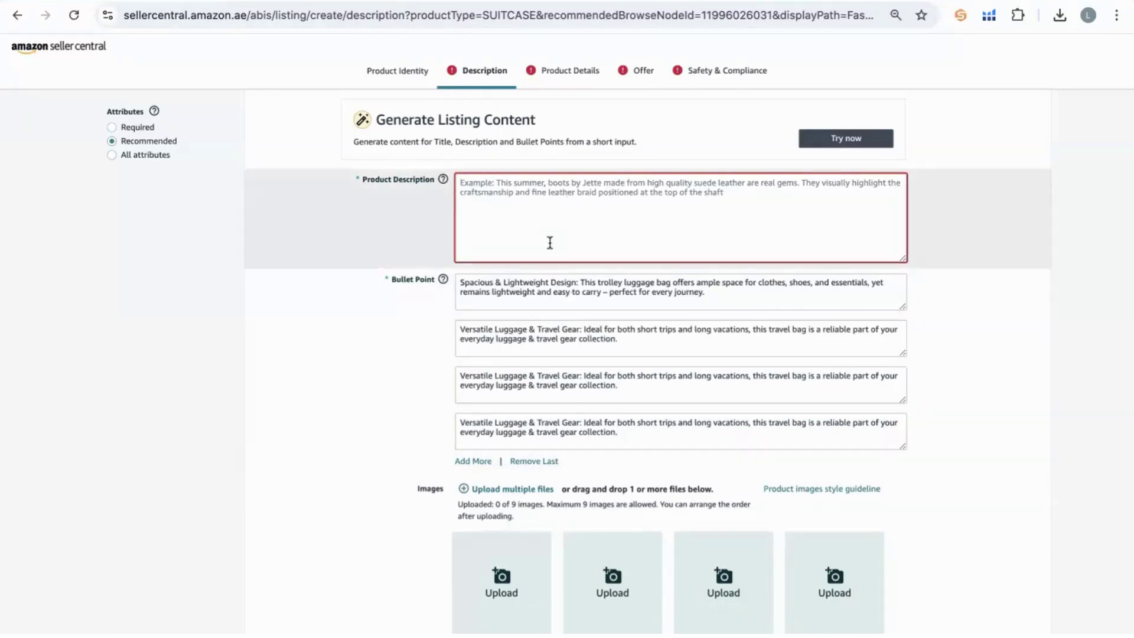
# Ask ChatGPT 'perfect, now i want an attractive description for the same keywords'.
pyautogui.hotkey('ctrl', 'Tab')
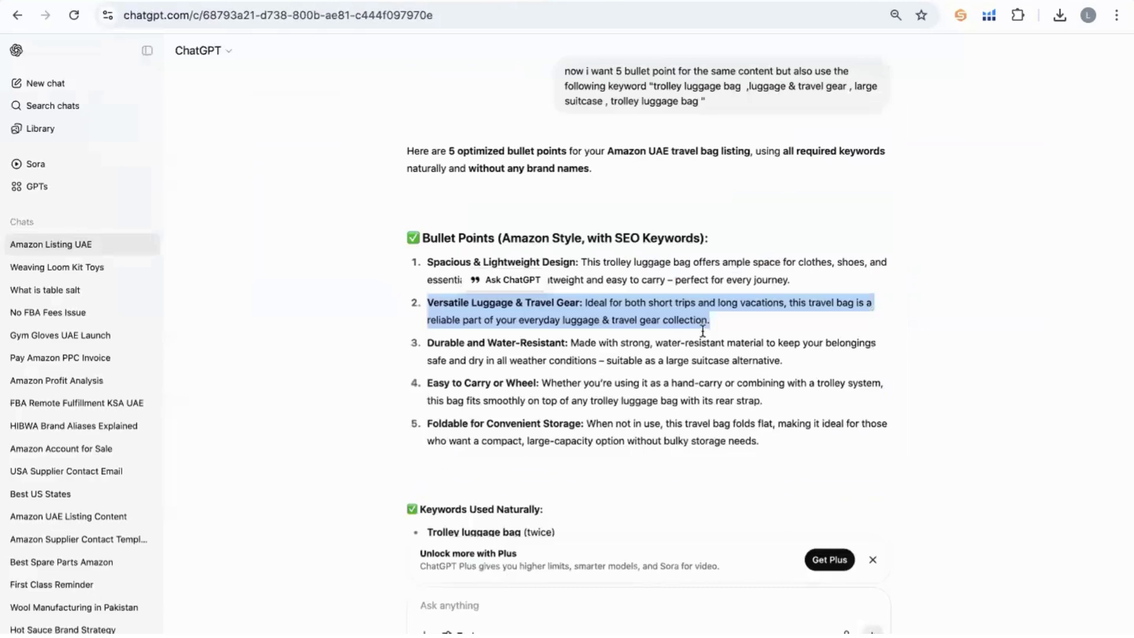
pyautogui.scroll(-4, 703, 331)
pyautogui.click(495, 594)
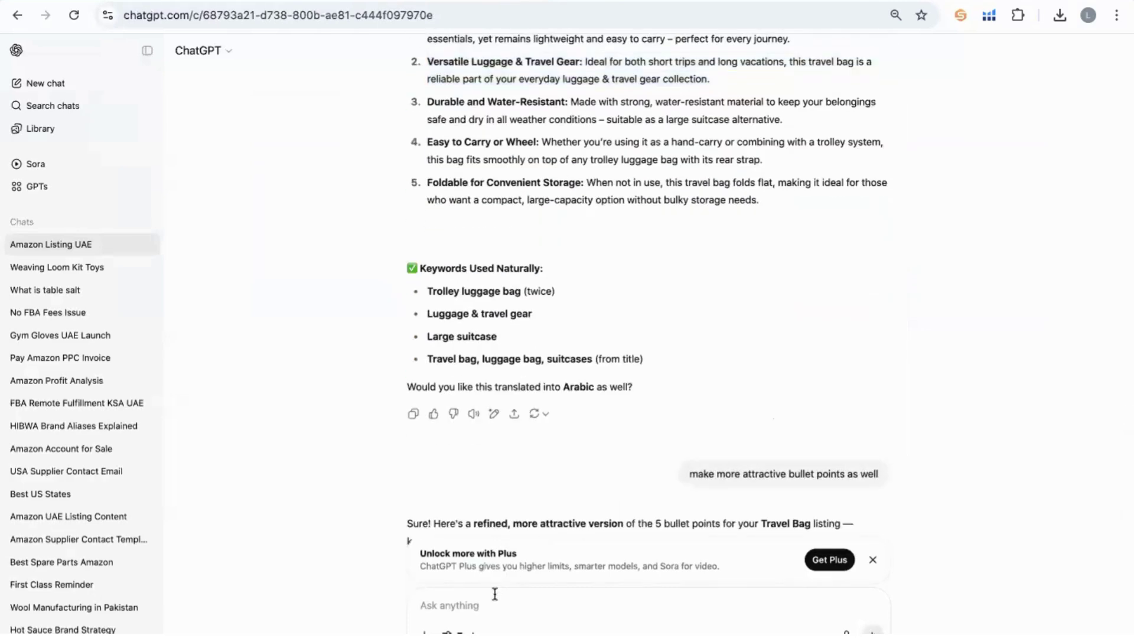
pyautogui.write('how')
pyautogui.press('BackSpace')
pyautogui.press('BackSpace')
pyautogui.press('BackSpace')
pyautogui.write('perfect')
pyautogui.write(' .')
pyautogui.write(' now')
pyautogui.press('BackSpace')
pyautogui.press('BackSpace')
pyautogui.press('BackSpace')
pyautogui.press('BackSpace')
pyautogui.press('BackSpace')
pyautogui.press('BackSpace')
pyautogui.write(',')
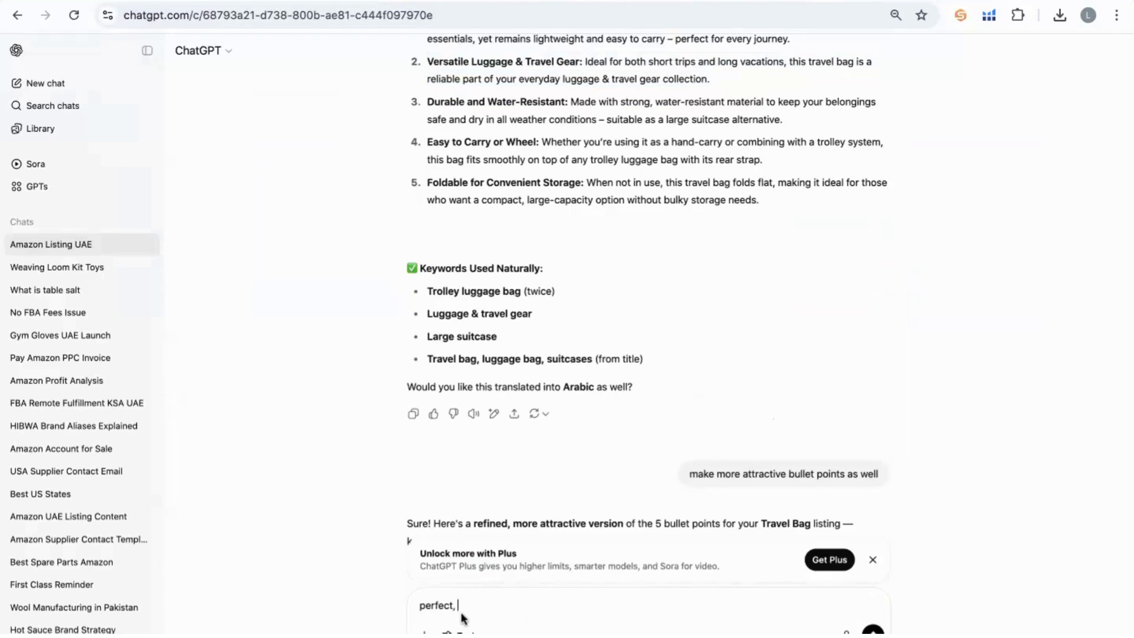
pyautogui.write(' now i w')
pyautogui.write('ant des')
pyautogui.press('BackSpace')
pyautogui.press('BackSpace')
pyautogui.press('BackSpace')
pyautogui.write('a')
pyautogui.write('attract')
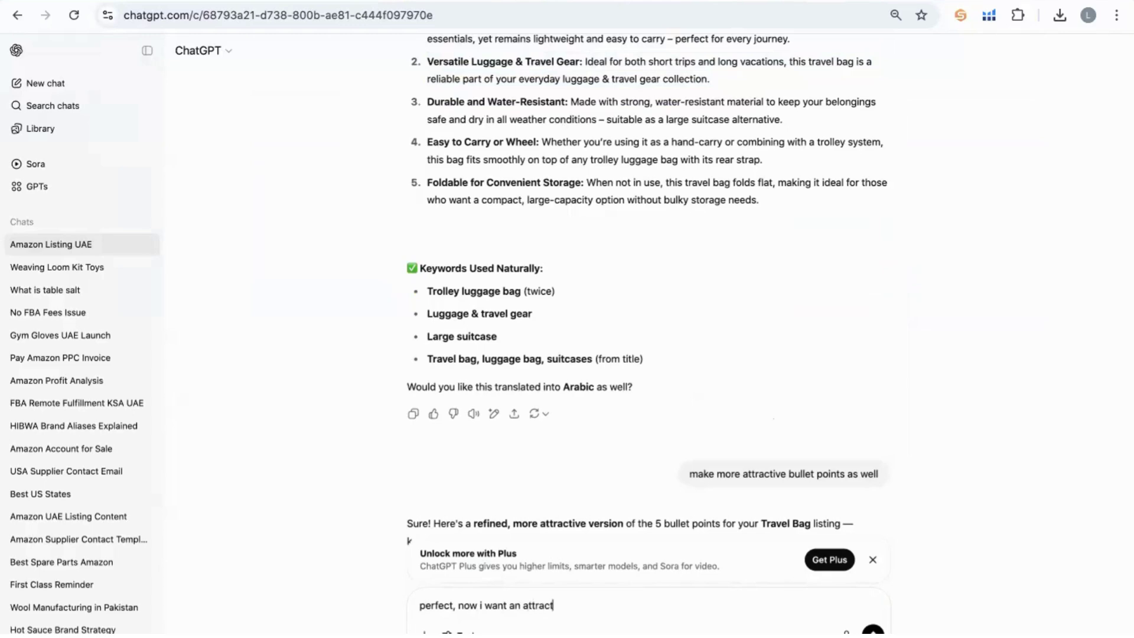
pyautogui.write('ive description for the same')
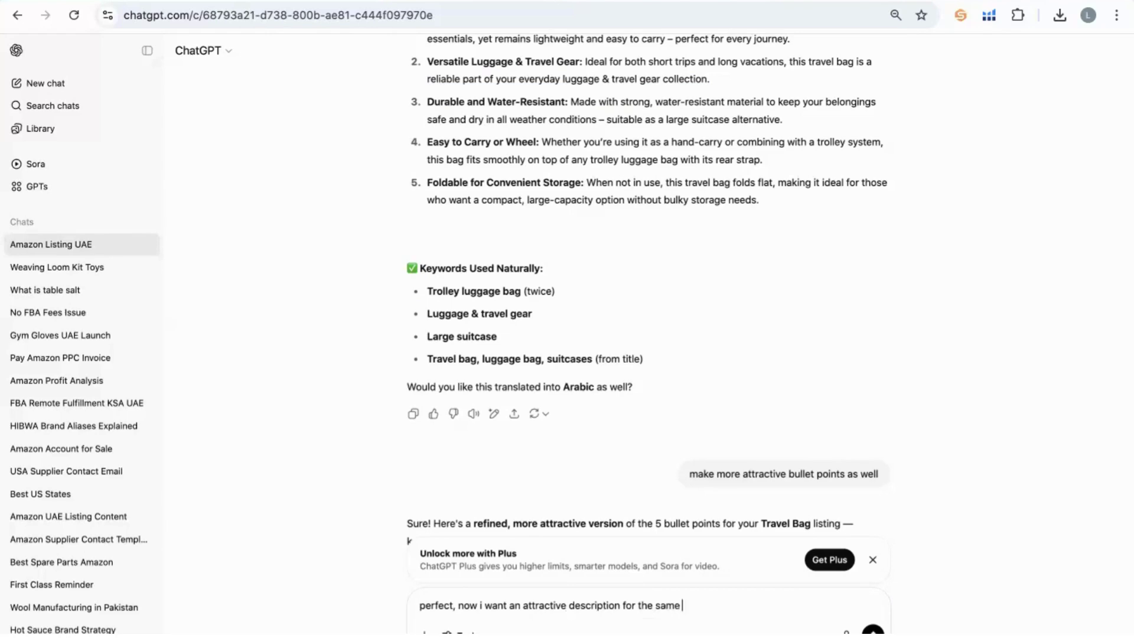
pyautogui.write(' keywords')
pyautogui.press('BackSpace')
pyautogui.press('BackSpace')
pyautogui.press('BackSpace')
pyautogui.press('BackSpace')
pyautogui.write('ords')
pyautogui.press('Return')
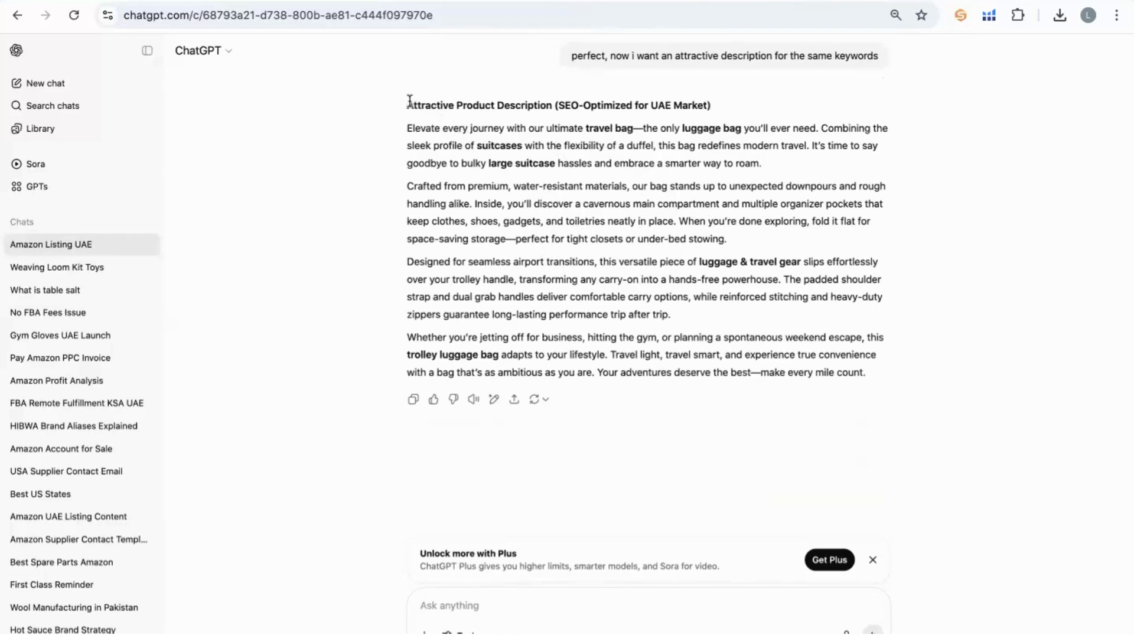
# Copy ChatGPT's four description paragraphs and paste them into the Seller Central Product Description box.
pyautogui.moveTo(407, 104); pyautogui.dragTo(609, 297)
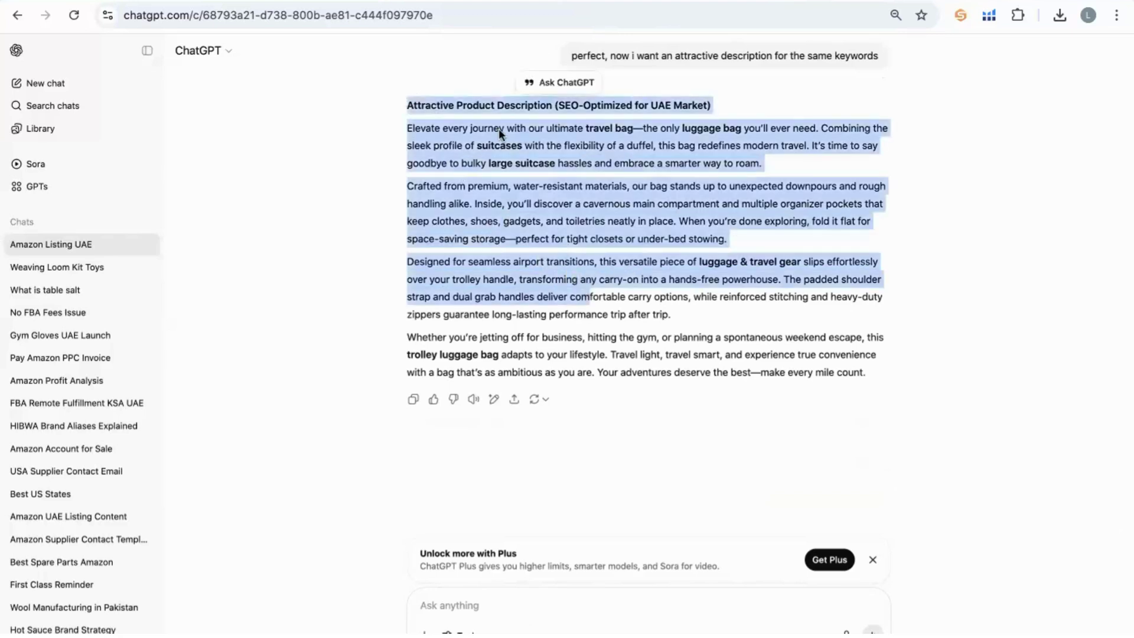
pyautogui.click(417, 122)
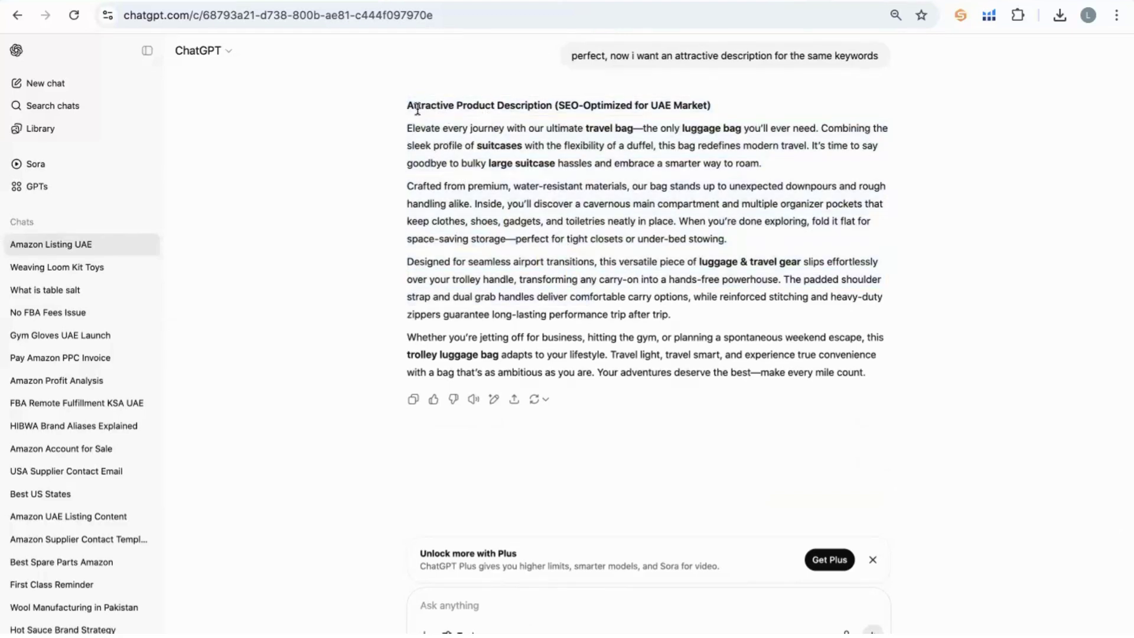
pyautogui.tripleClick(417, 108)
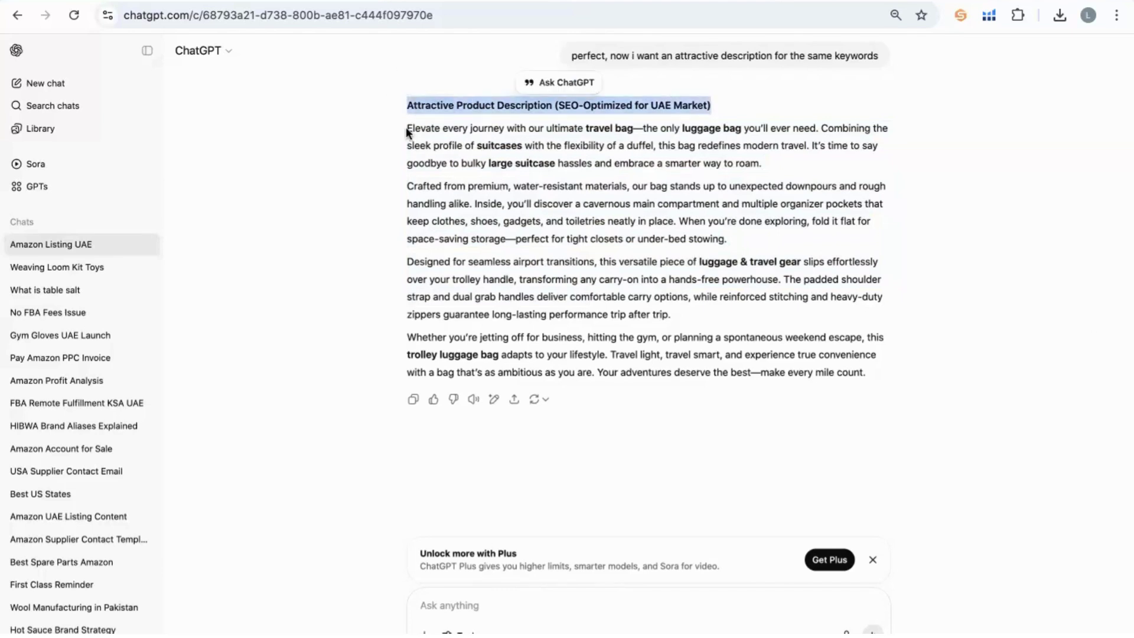
pyautogui.moveTo(405, 126); pyautogui.dragTo(860, 384)
pyautogui.hotkey('ctrl', 'c')
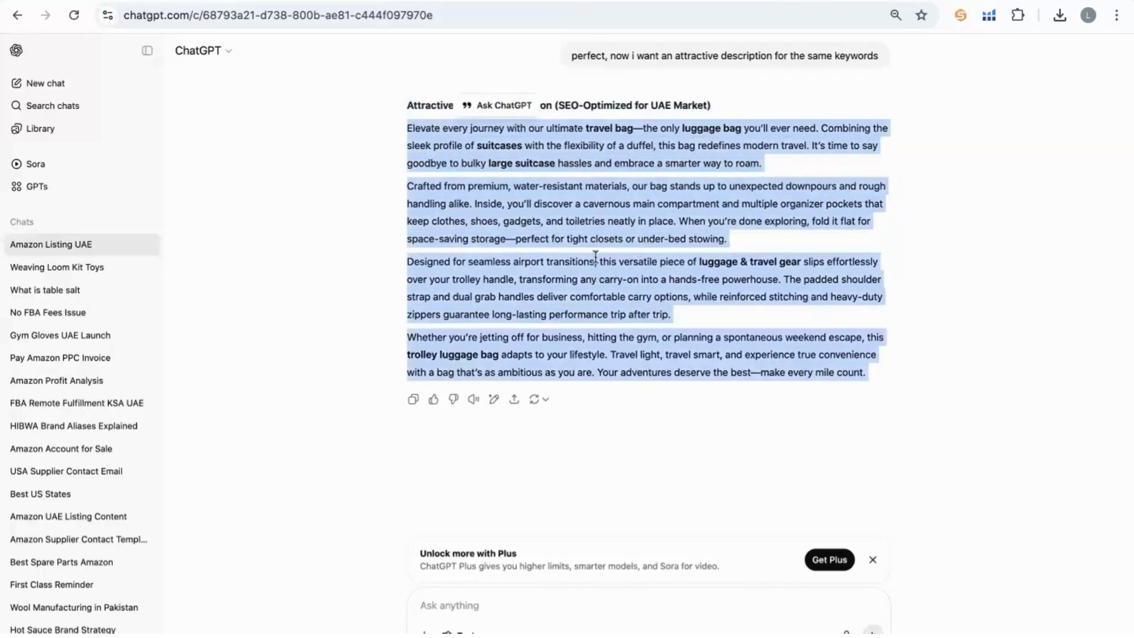
pyautogui.click(330, 2)
pyautogui.click(512, 207)
pyautogui.write('Ask ChatGPT')
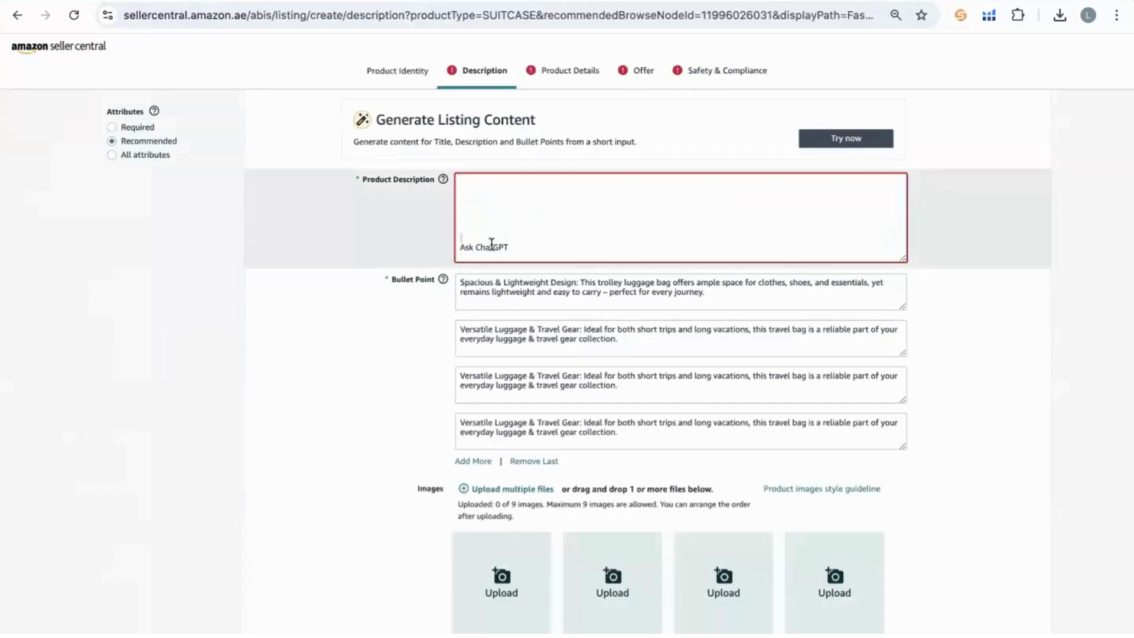
# Delete the stray Ask ChatGPT line and the blank lines between the description paragraphs.
pyautogui.tripleClick(491, 243)
pyautogui.press('BackSpace')
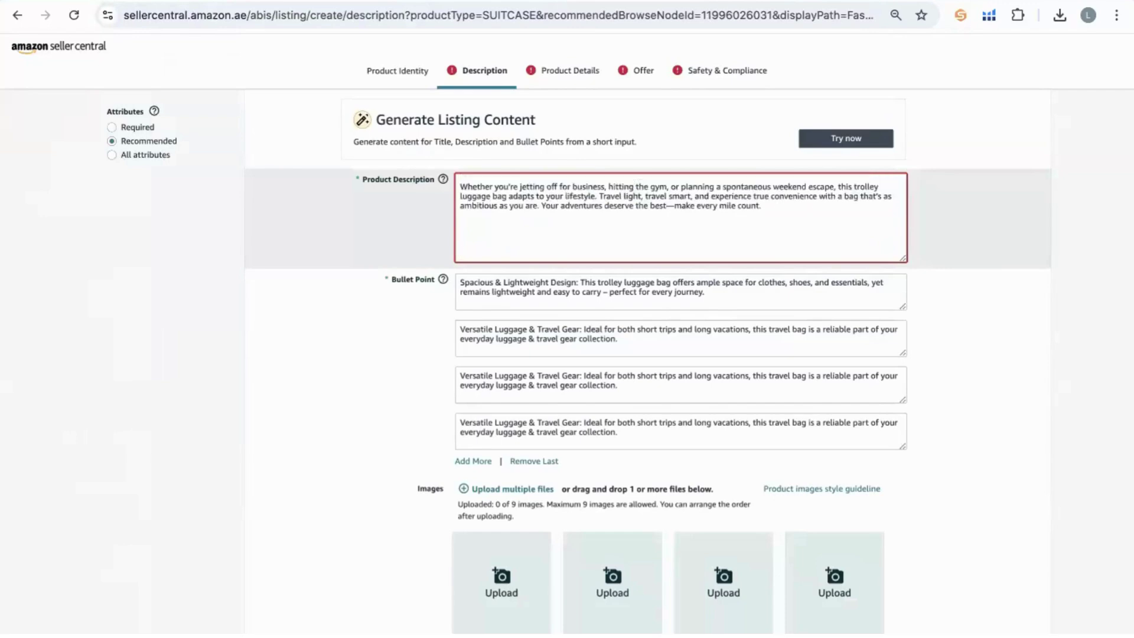
pyautogui.scroll(1, 532, 231)
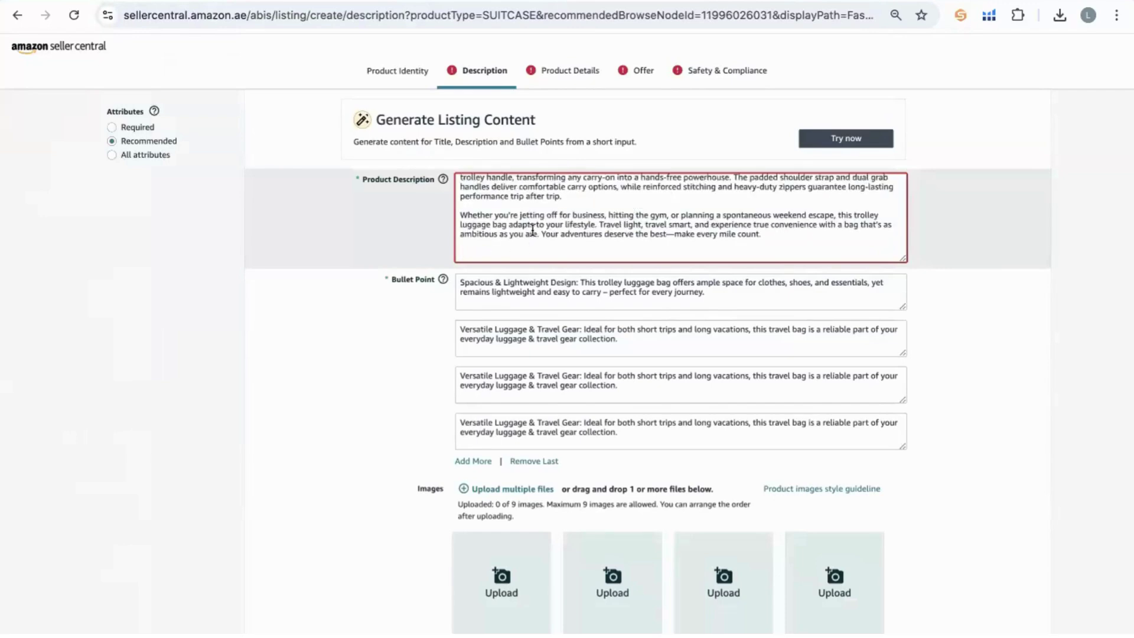
pyautogui.scroll(5, 532, 230)
pyautogui.scroll(-1, 531, 220)
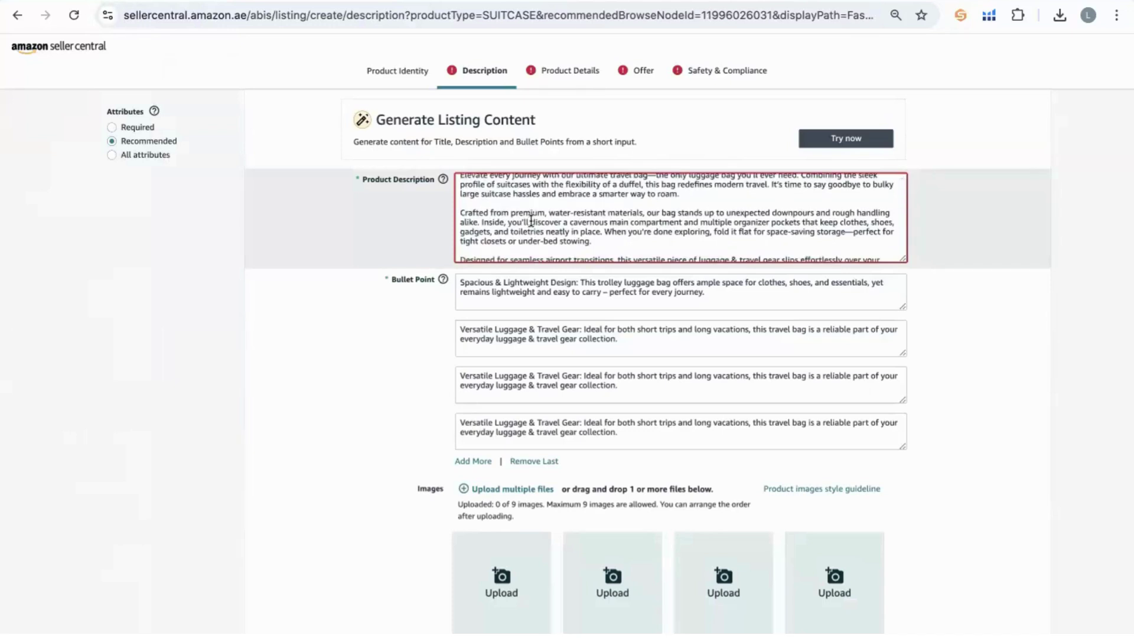
pyautogui.scroll(1, 463, 217)
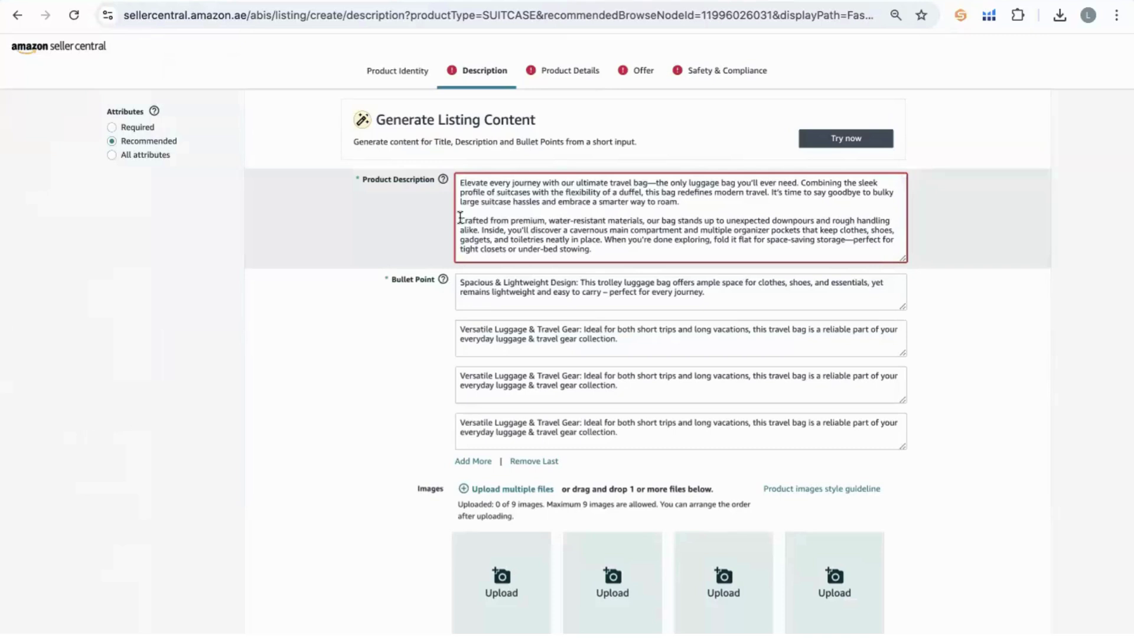
pyautogui.click(460, 218)
pyautogui.press('BackSpace')
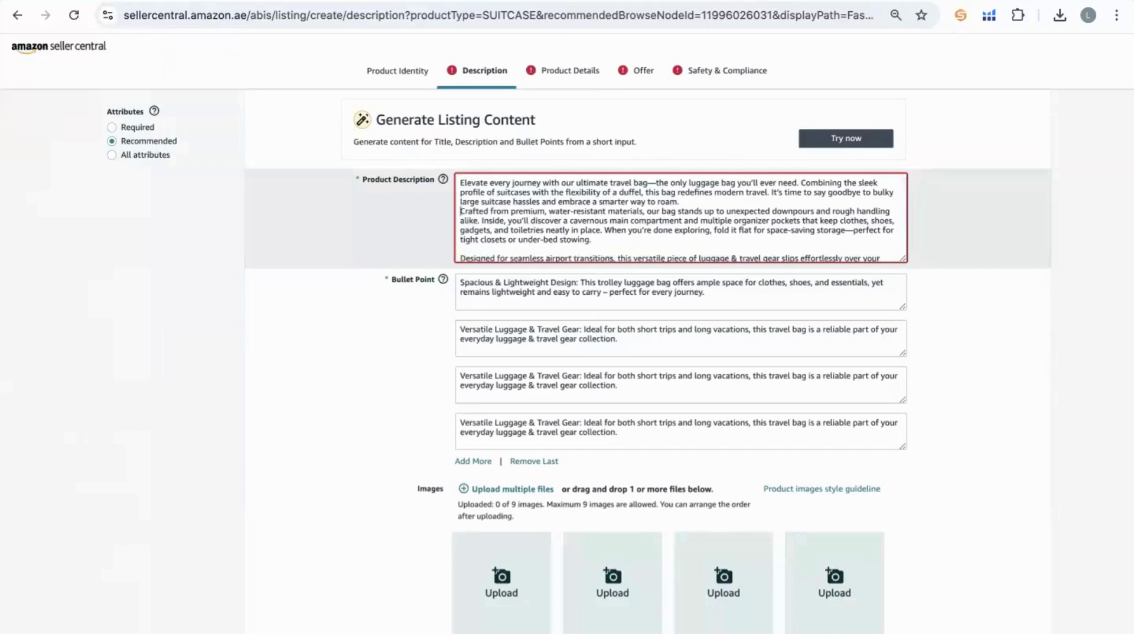
pyautogui.press('BackSpace')
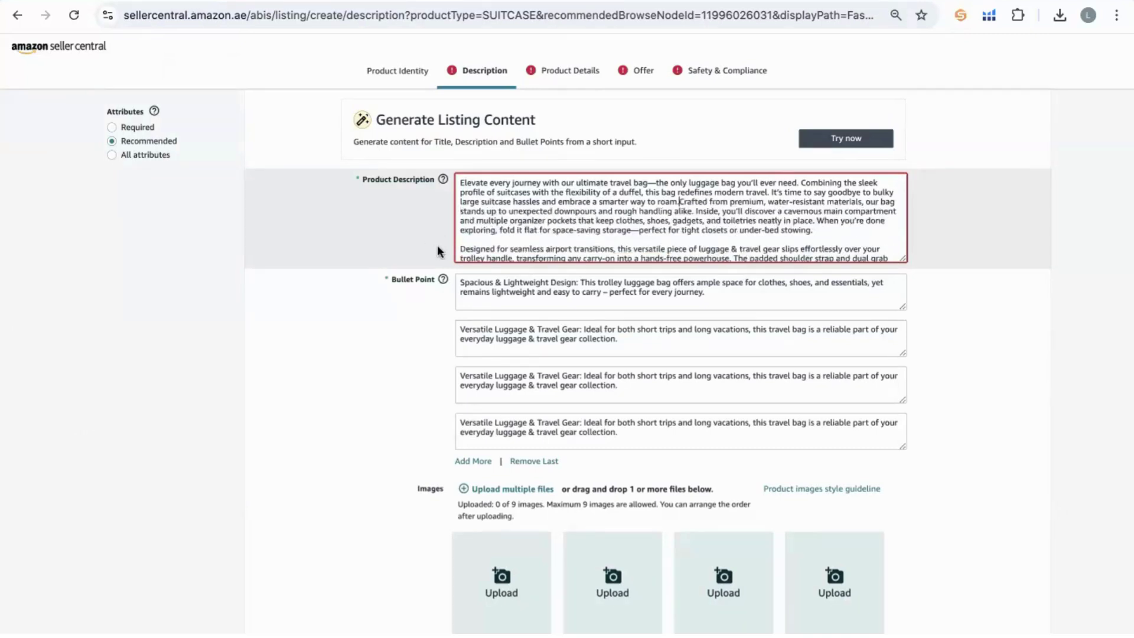
pyautogui.click(461, 249)
pyautogui.press('BackSpace')
pyautogui.scroll(-3, 518, 206)
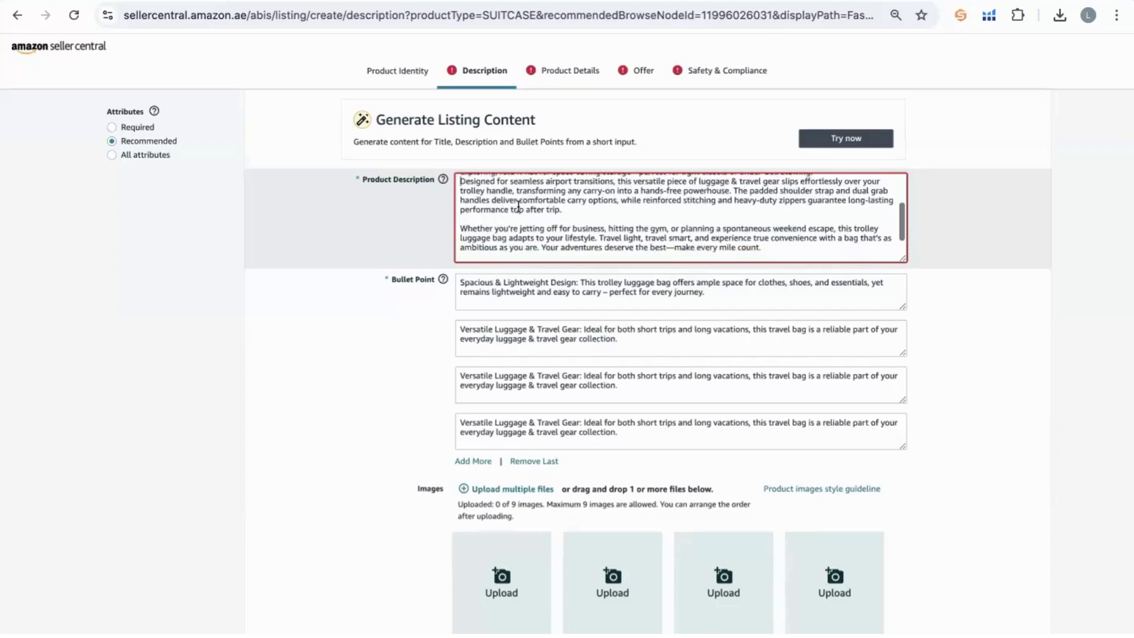
pyautogui.scroll(3, 517, 205)
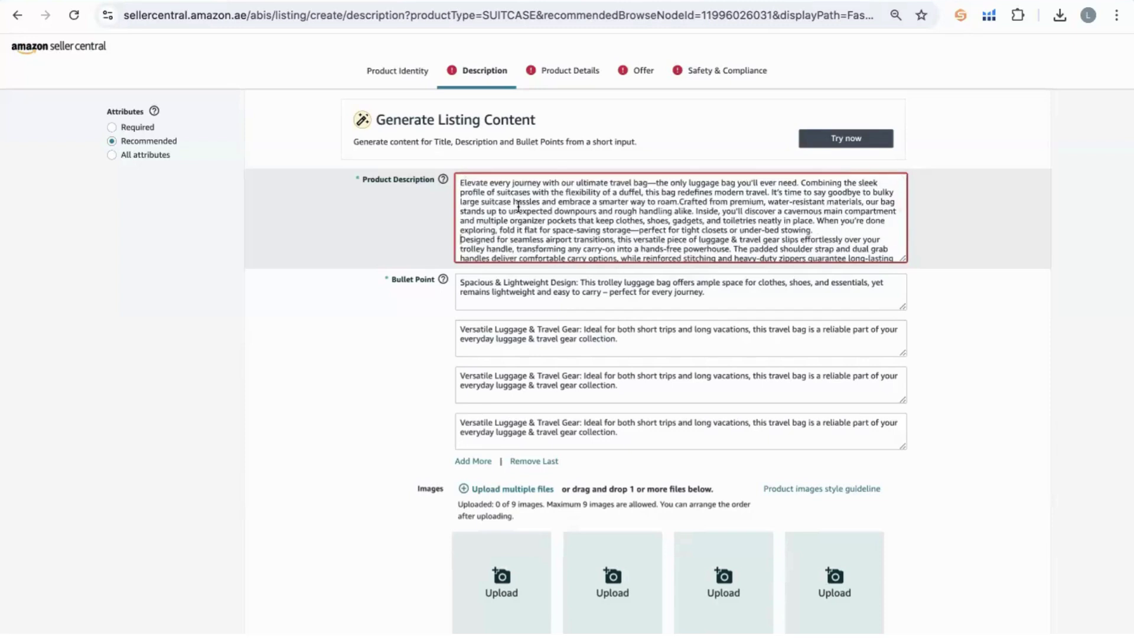
# Clear all Product Description text and open a new browser tab.
pyautogui.hotkey('ctrl', 'a')
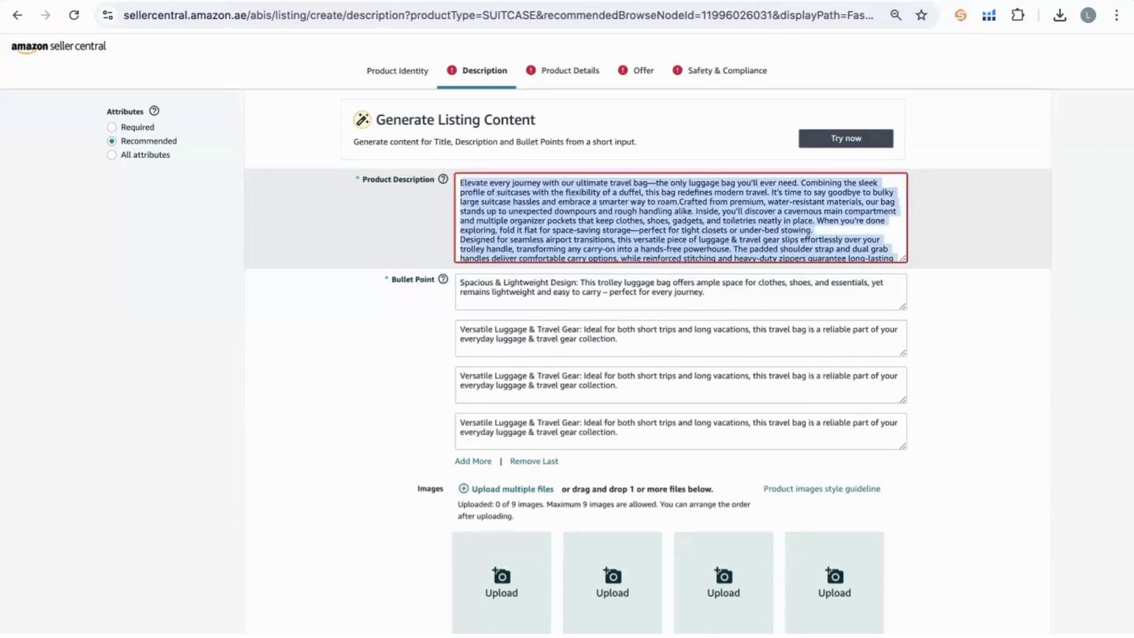
pyautogui.press('BackSpace')
pyautogui.press('super+Tab')
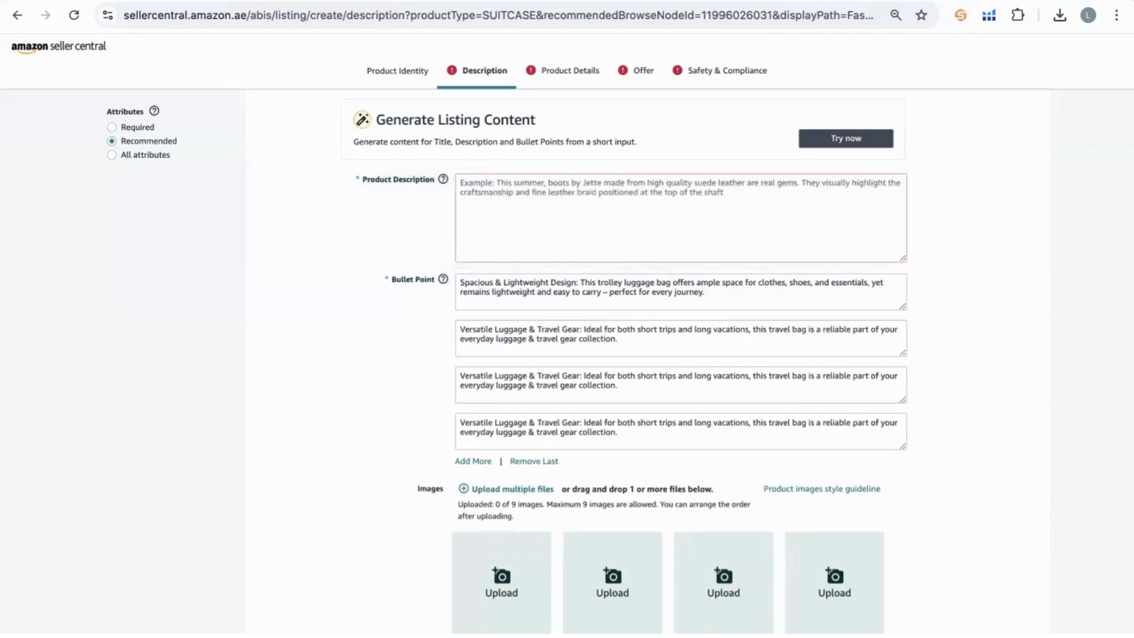
pyautogui.press('super+t')
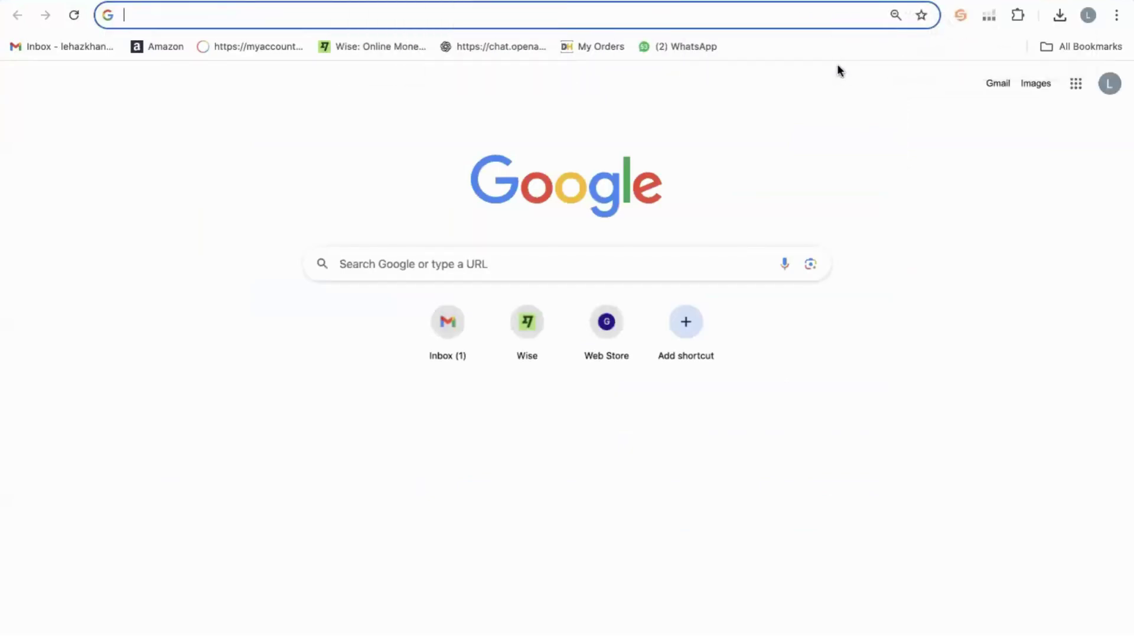
# Search Google for 'amazon html description' and open the AMZDataStudio HTML Converter result.
pyautogui.write('amzoa')
pyautogui.press('BackSpace')
pyautogui.press('BackSpace')
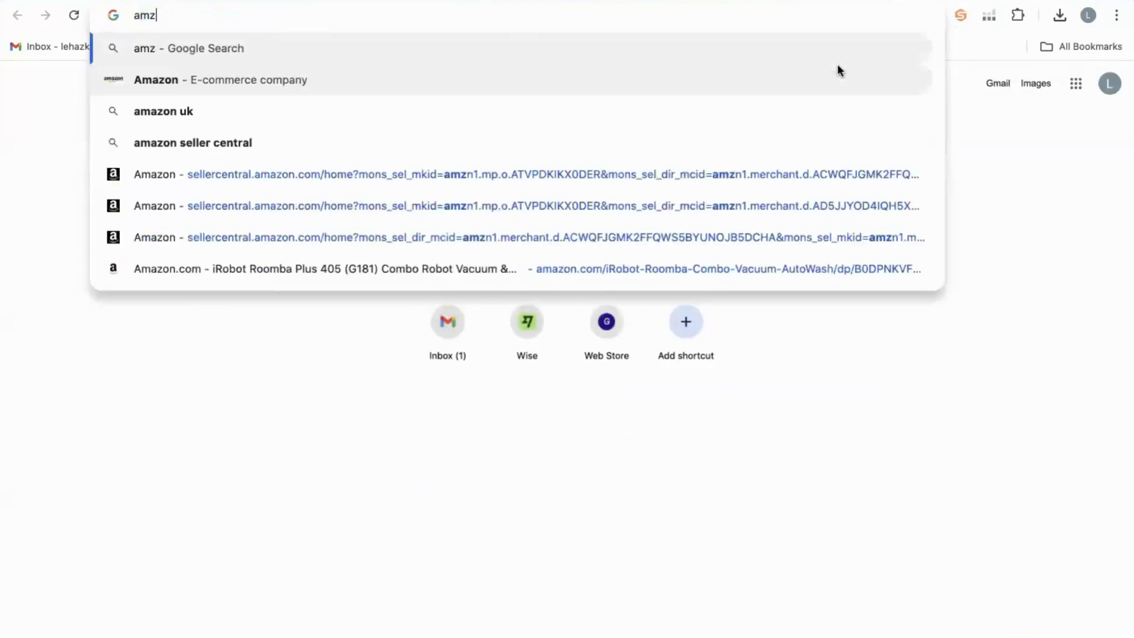
pyautogui.write('azon html')
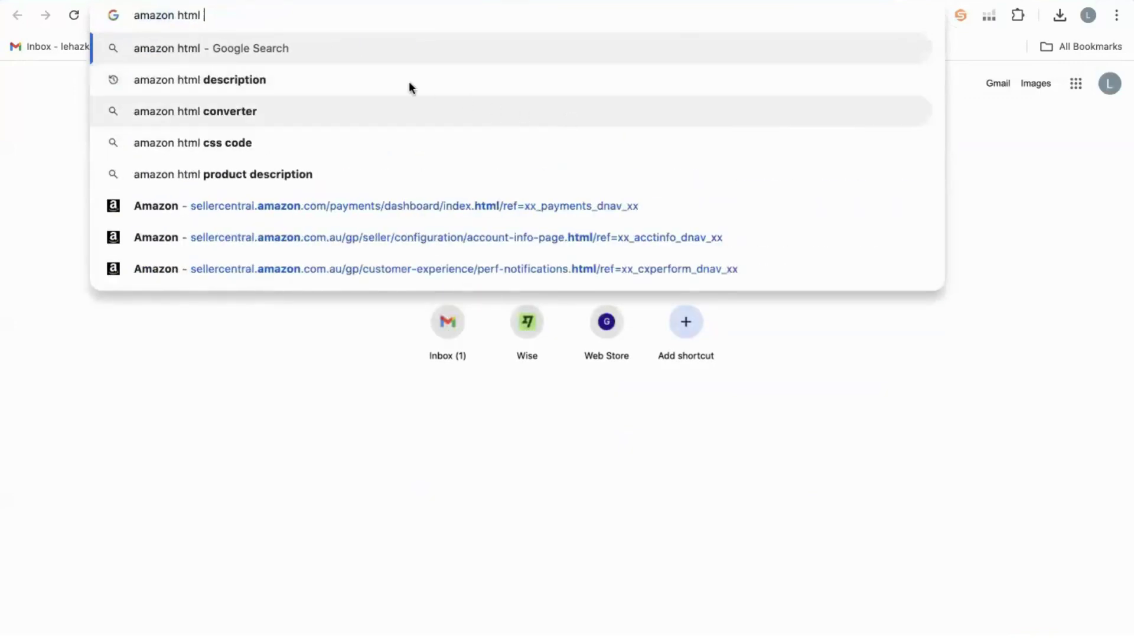
pyautogui.click(410, 83)
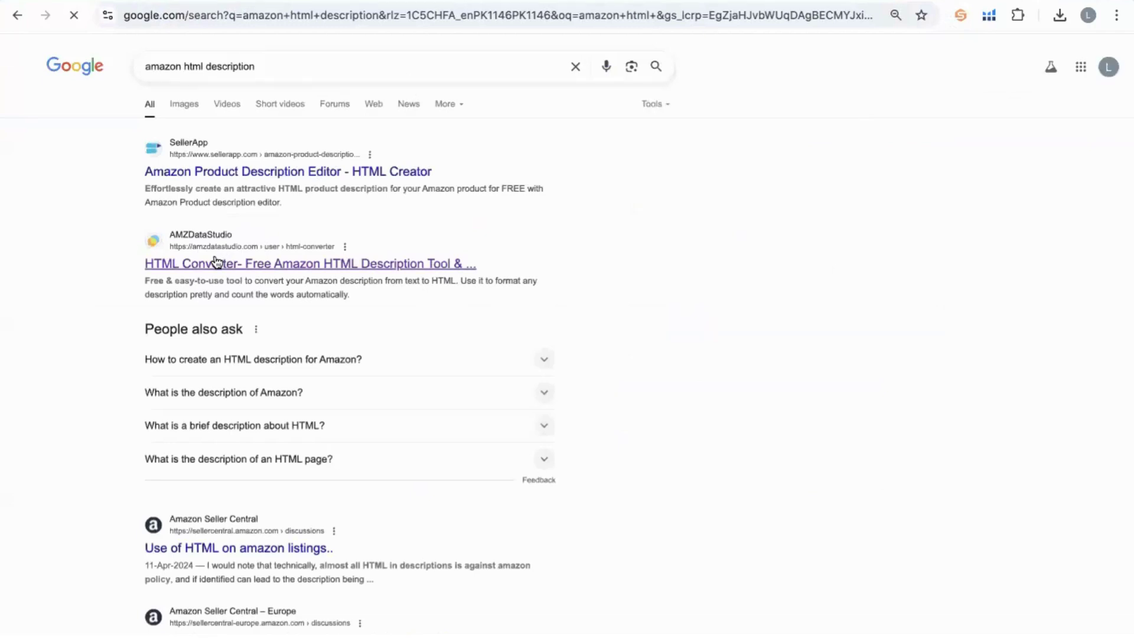
pyautogui.click(217, 260)
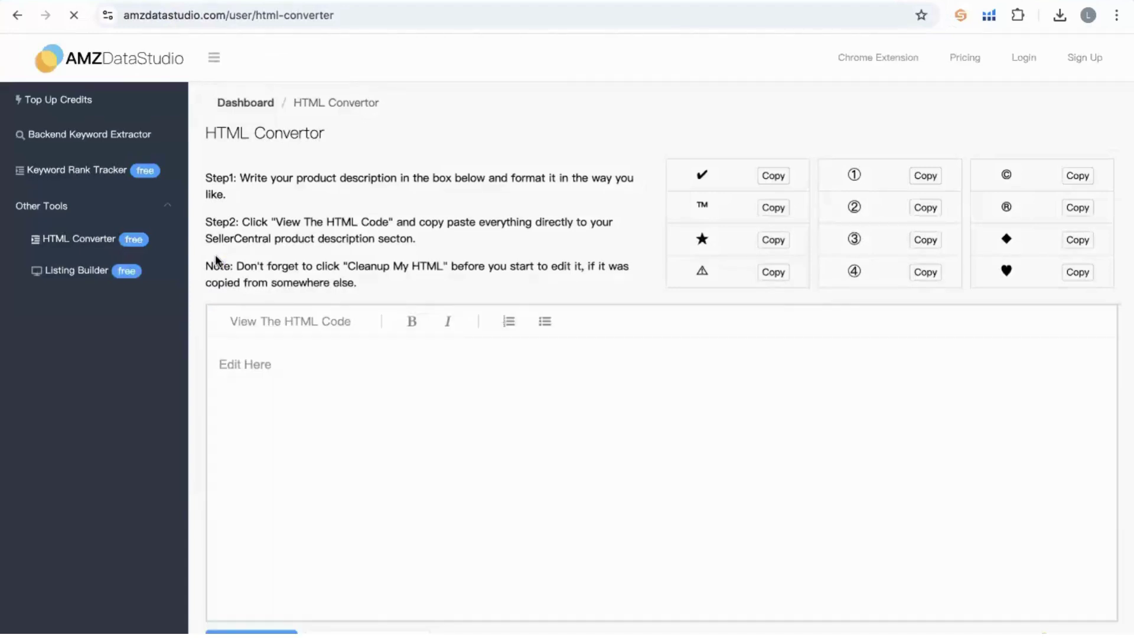
# Paste the luggage description into the converter and put a ◆ before 'Elevate'.
pyautogui.hotkey('ctrl', 'v')
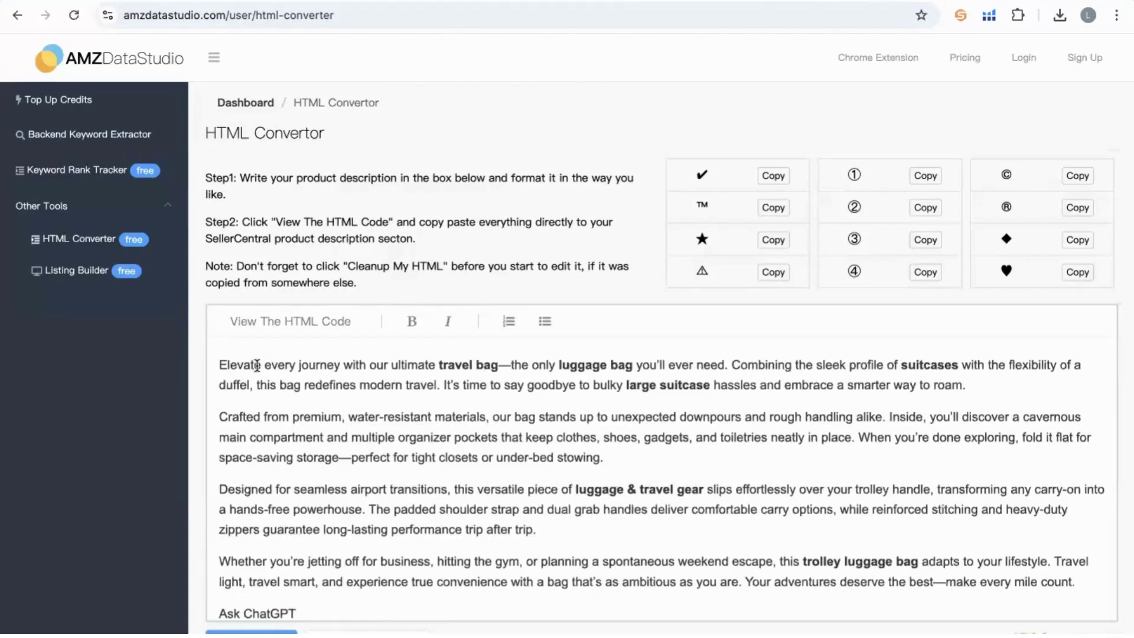
pyautogui.click(218, 362)
pyautogui.click(769, 175)
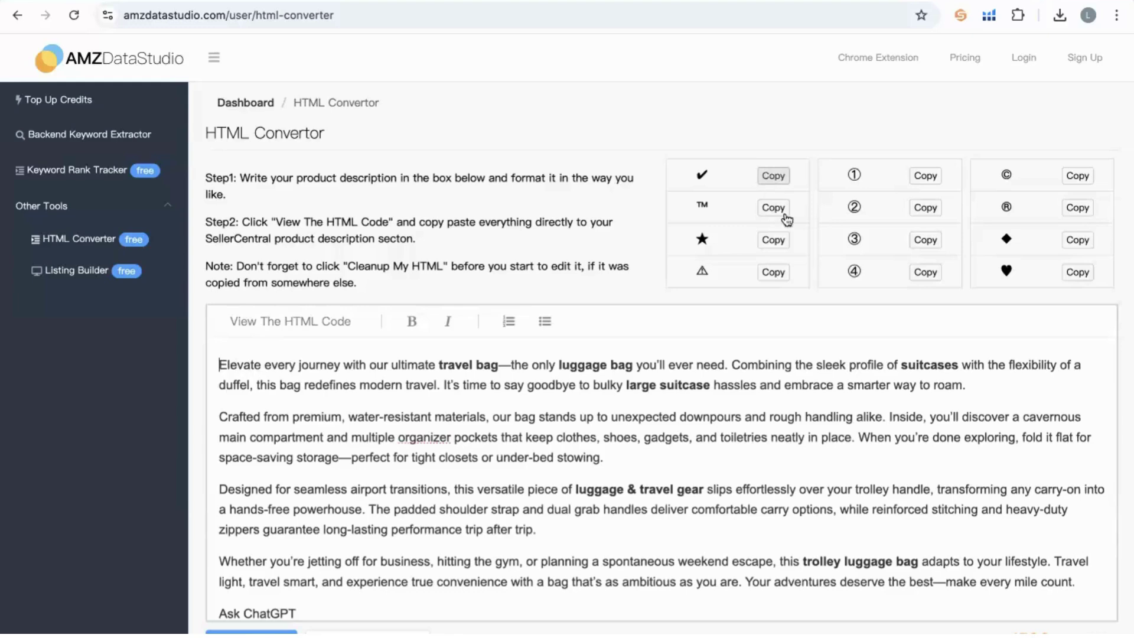
pyautogui.click(1081, 239)
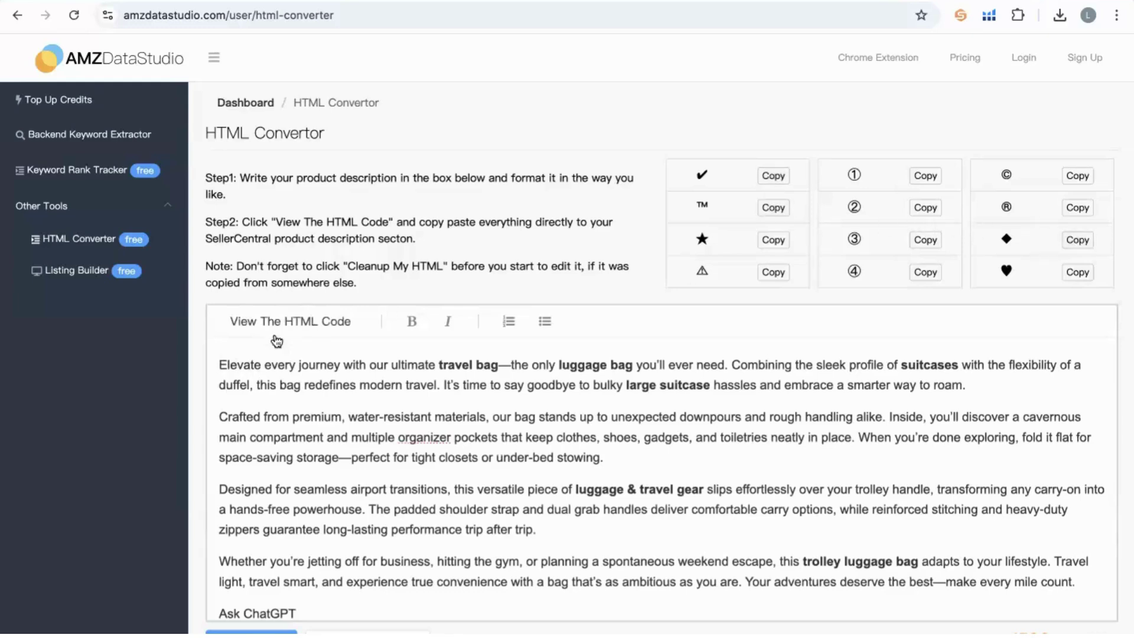
pyautogui.click(218, 363)
pyautogui.hotkey('ctrl', 'v')
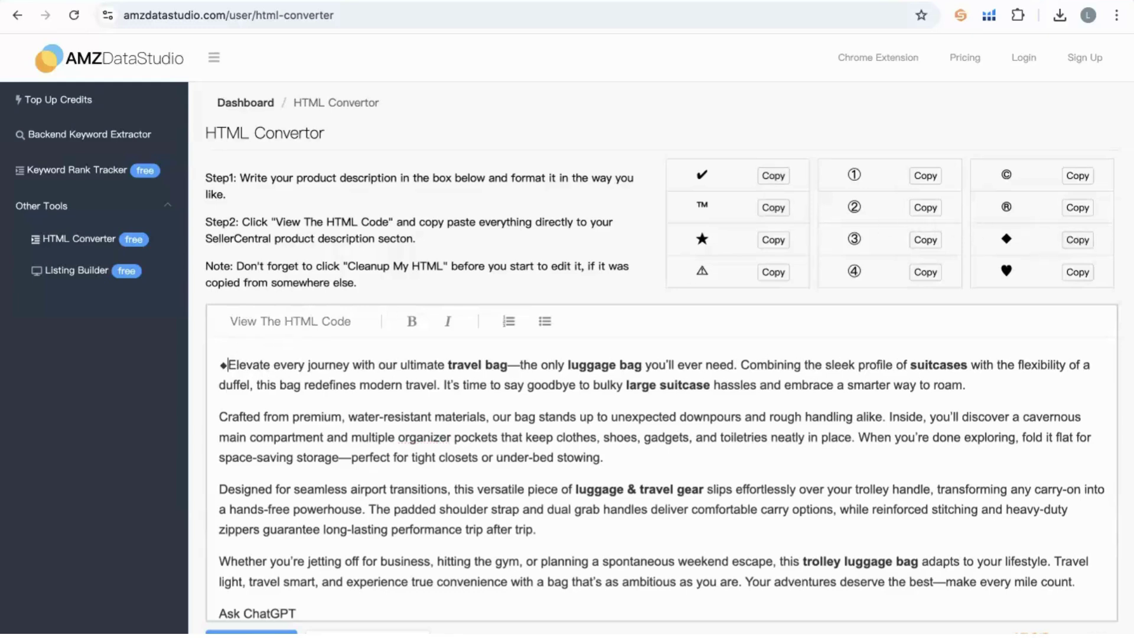
pyautogui.tripleClick(499, 367)
# Delete the stray 'Ask ChatGPT' text and copy the generated HTML.
pyautogui.scroll(-3, 549, 417)
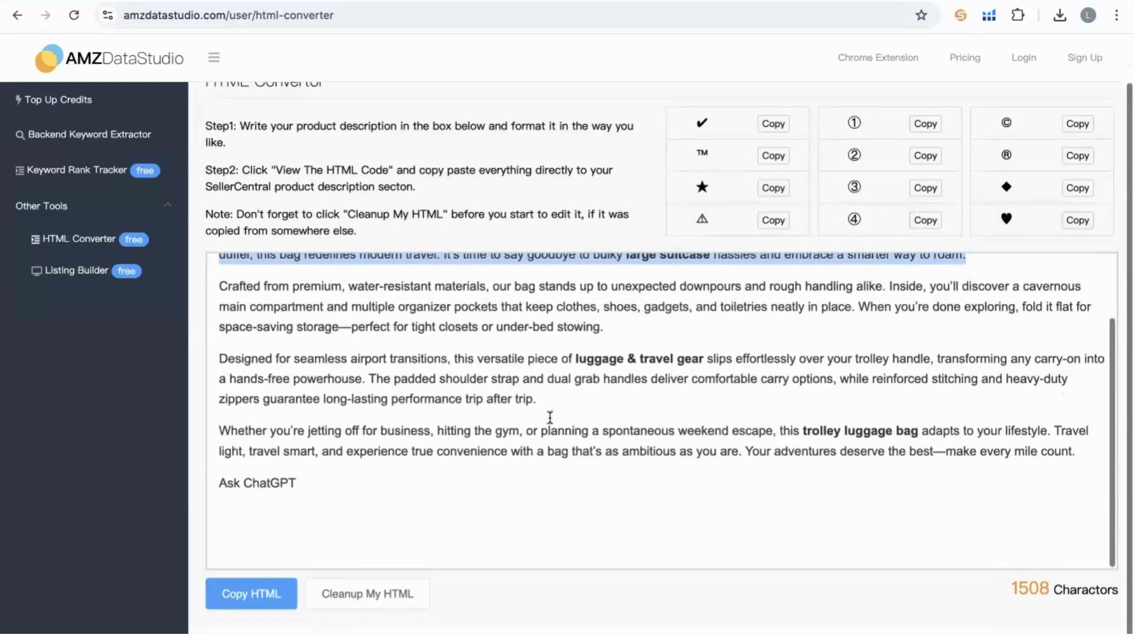
pyautogui.click(337, 484)
pyautogui.moveTo(337, 483); pyautogui.dragTo(217, 484)
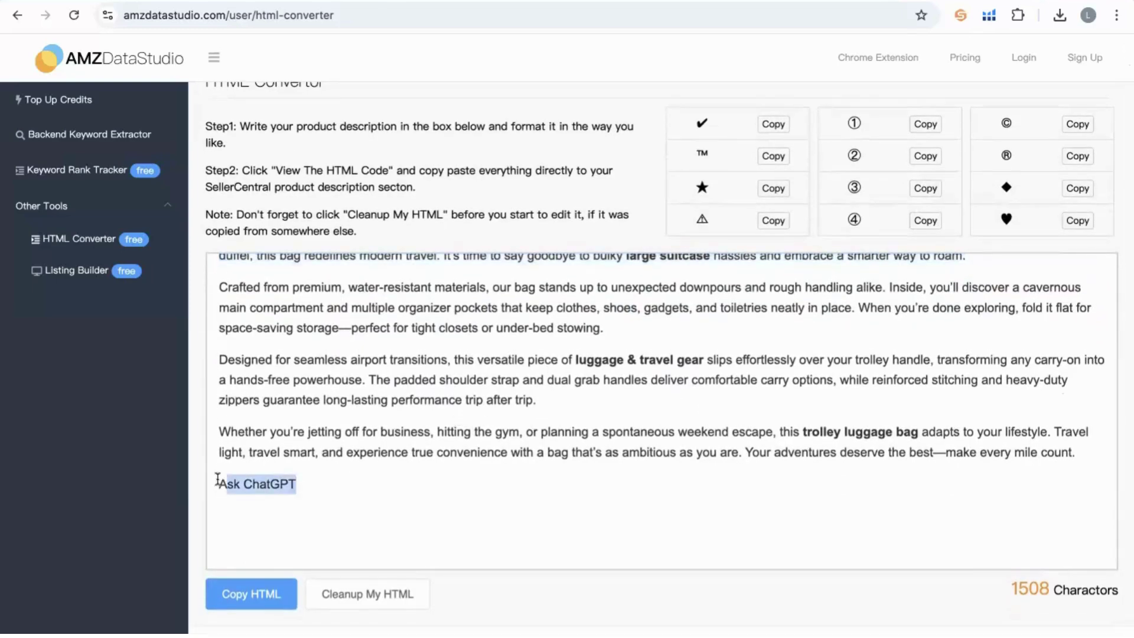
pyautogui.press('BackSpace')
pyautogui.press('BackSpace')
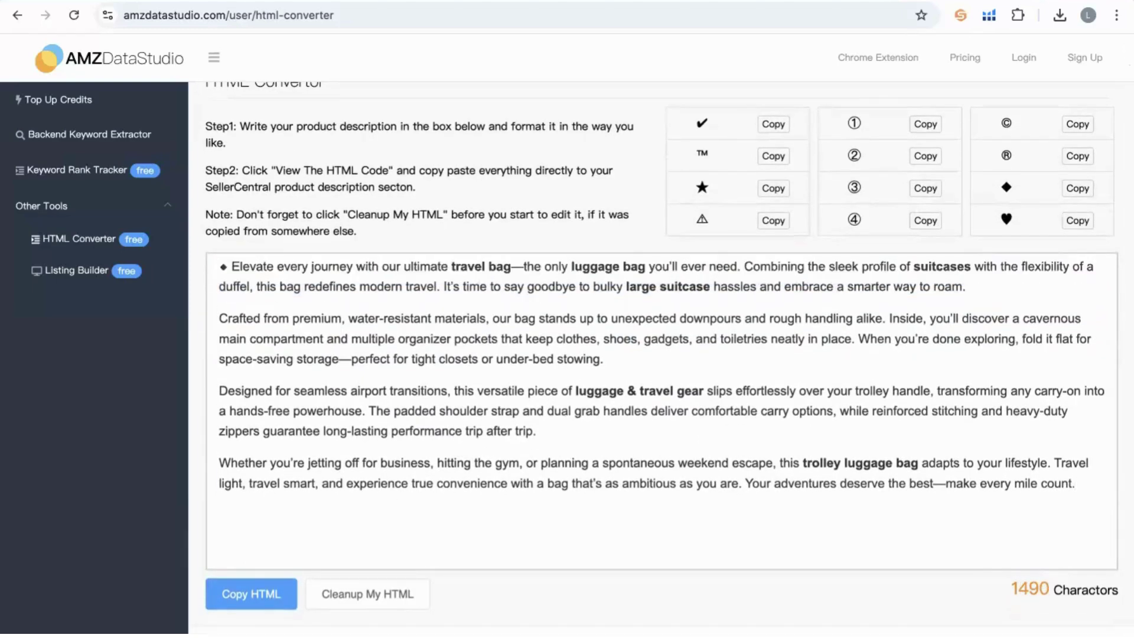
pyautogui.scroll(1, 598, 431)
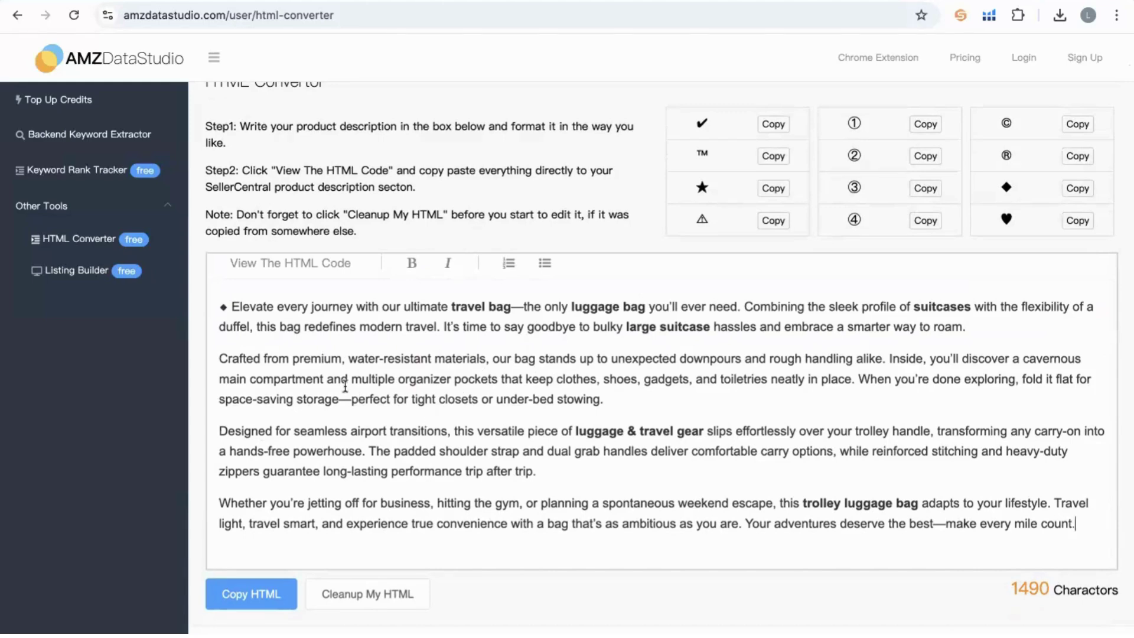
pyautogui.click(246, 593)
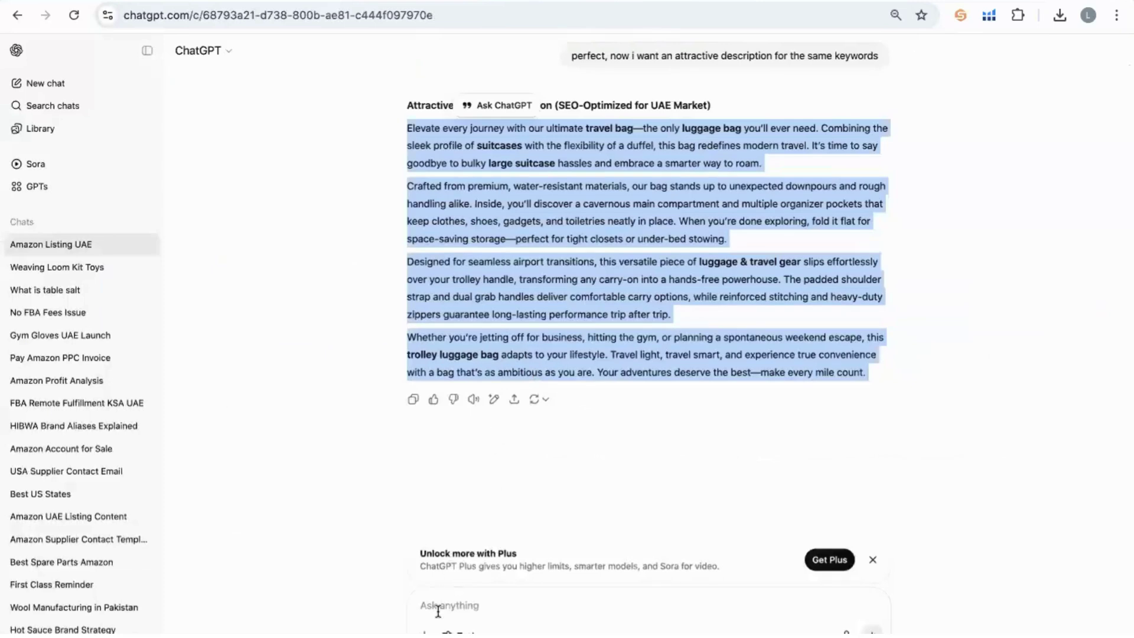
# Paste the HTML into ChatGPT's message box, delete it unsent, and return to Seller Central.
pyautogui.click(437, 612)
pyautogui.hotkey('ctrl', 'v')
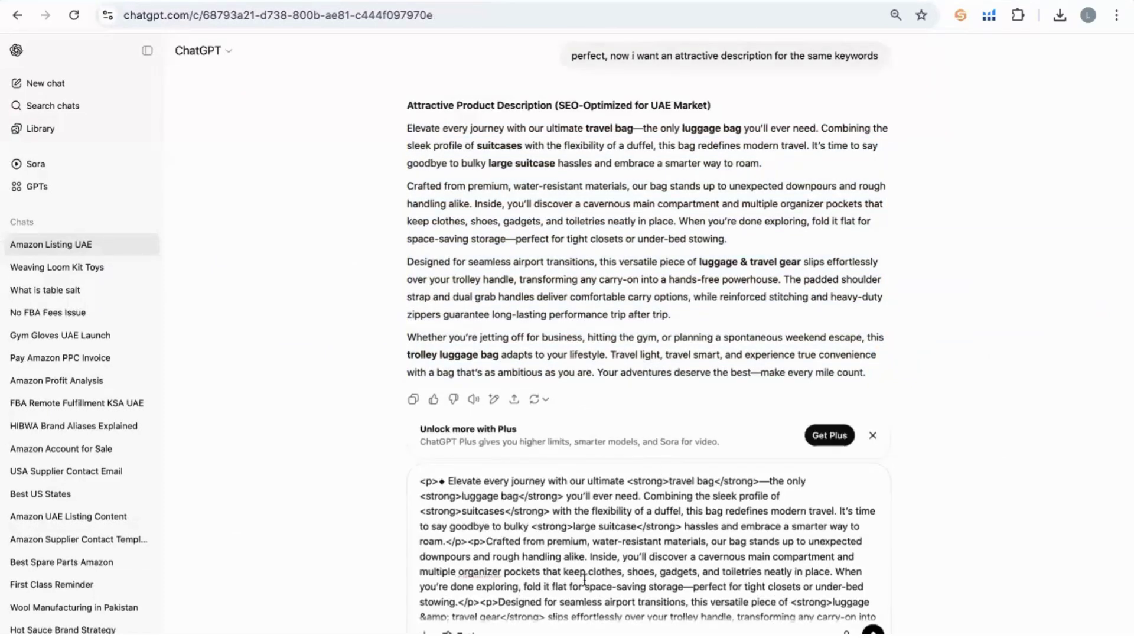
pyautogui.hotkey('ctrl', 'a')
pyautogui.press('BackSpace')
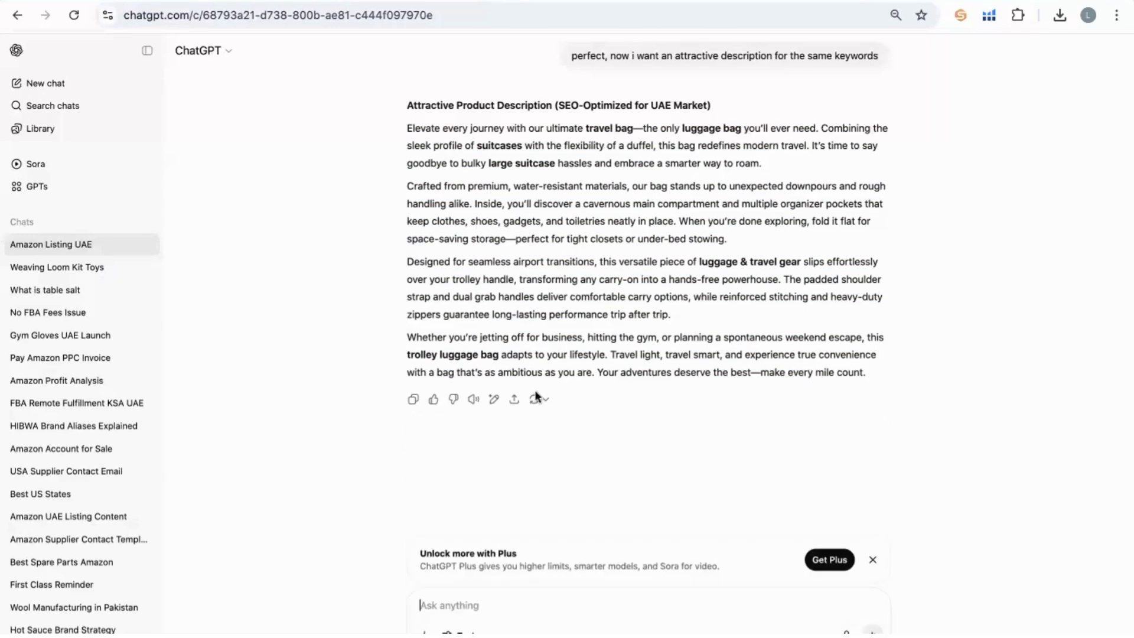
pyautogui.hotkey('ctrl', 'Tab')
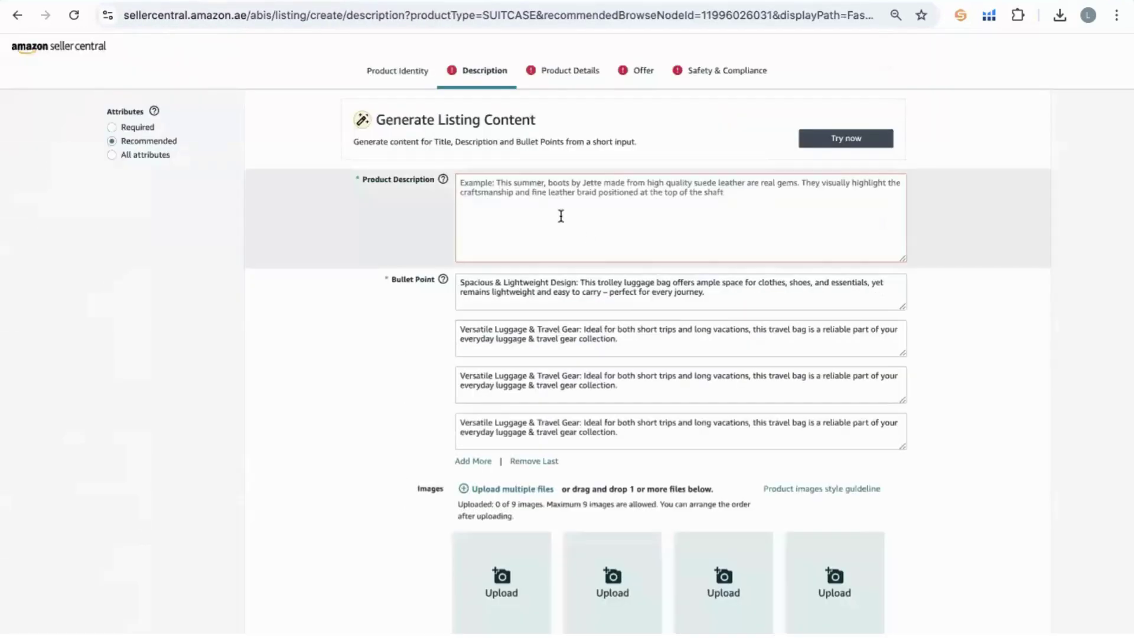
# Paste the ChatGPT HTML travel-bag description into the listing's Product Description field.
pyautogui.click(561, 216)
pyautogui.hotkey('ctrl', 'v')
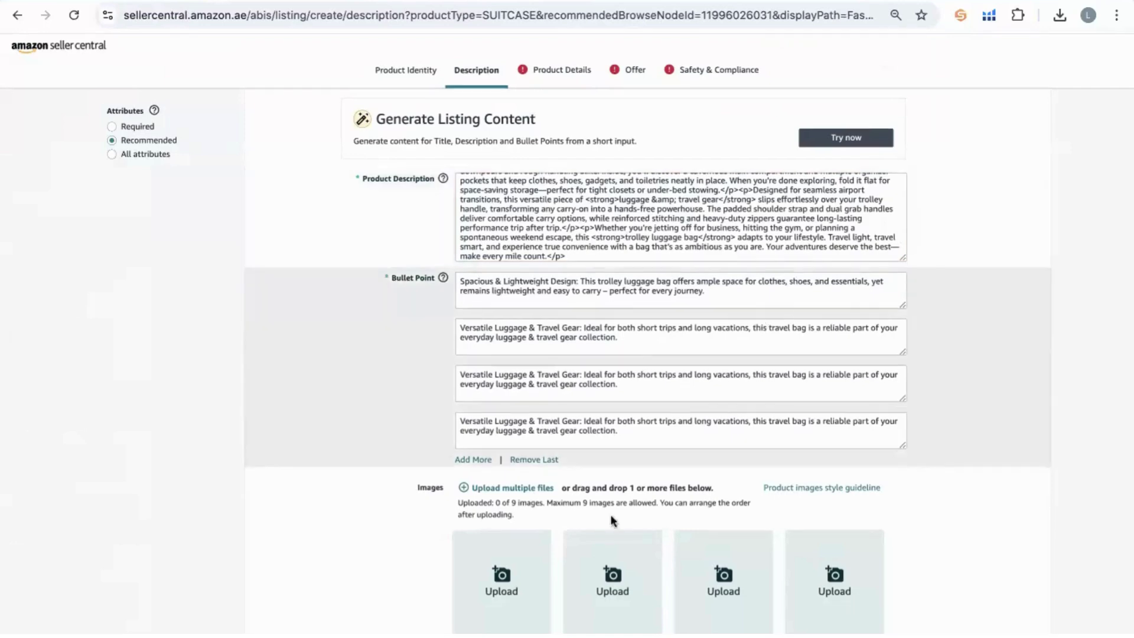
pyautogui.scroll(-2, 473, 471)
pyautogui.scroll(1, 305, 311)
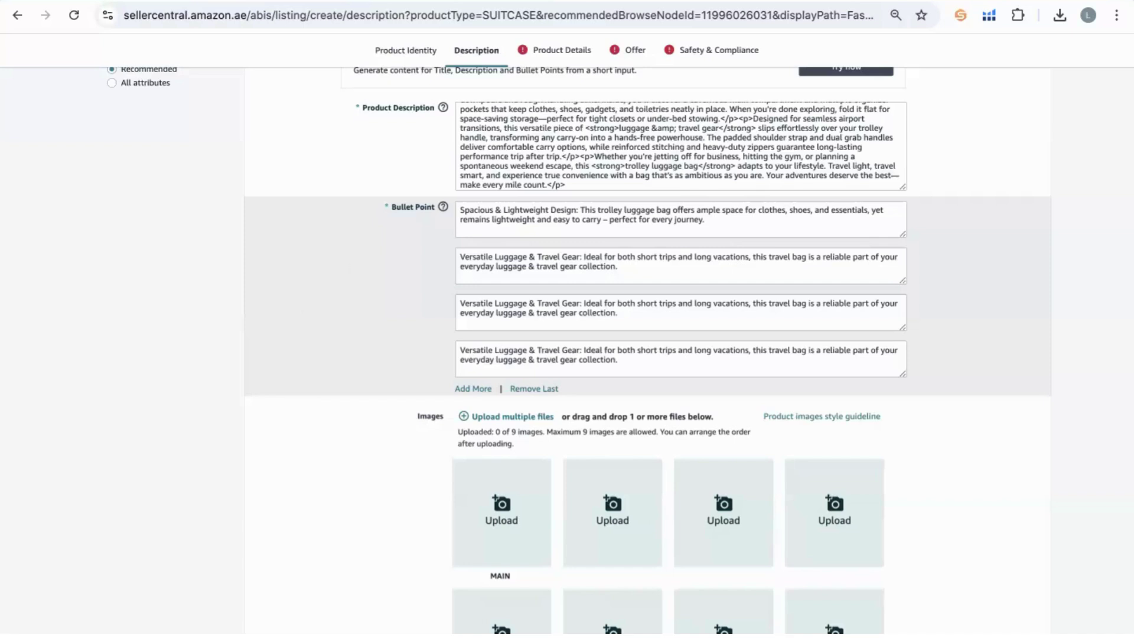
pyautogui.hotkey('ctrl', 'Tab')
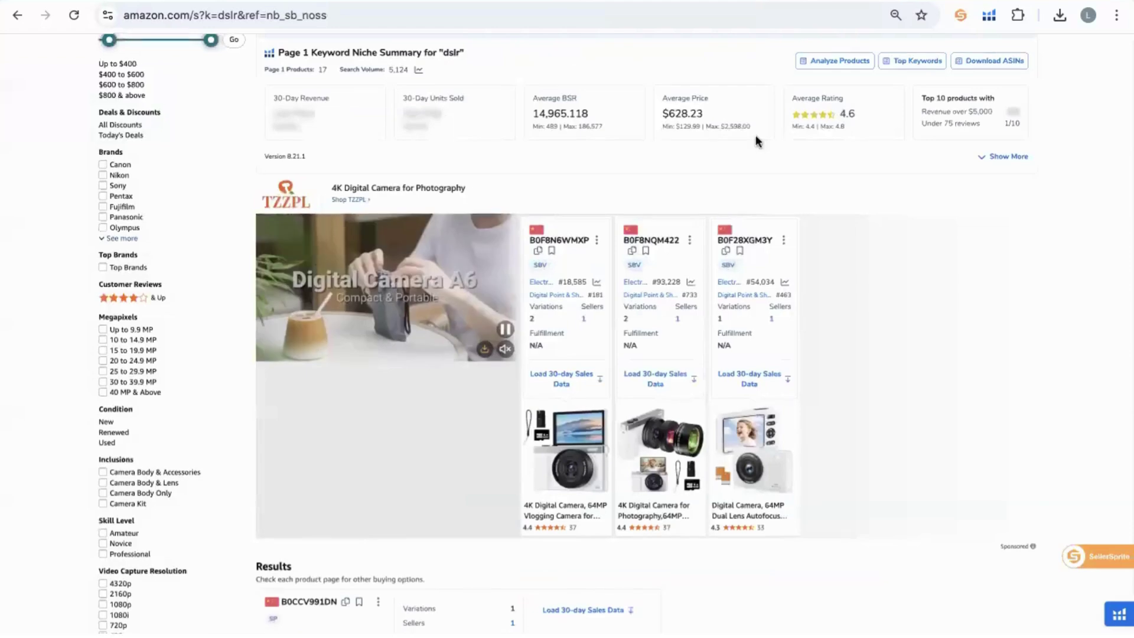
# Bring up the Amazon.ae American Tourister Bricklane trolley bag page (AED 299) and scroll through it.
pyautogui.scroll(-10, 756, 134)
pyautogui.hotkey('ctrl', 'Tab')
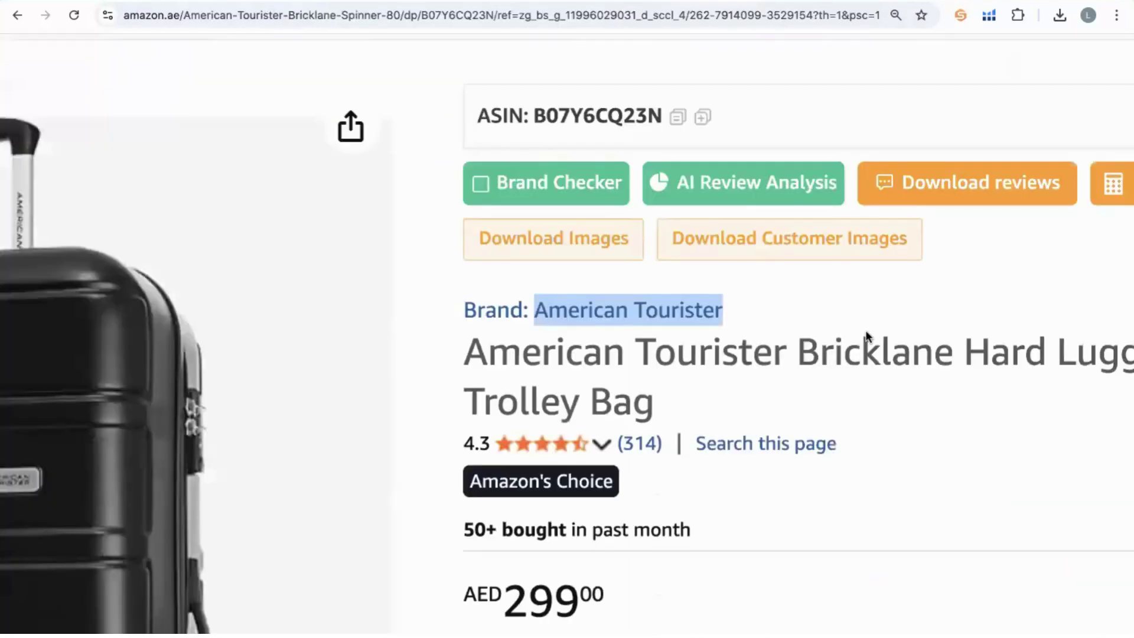
pyautogui.scroll(-2, 866, 336)
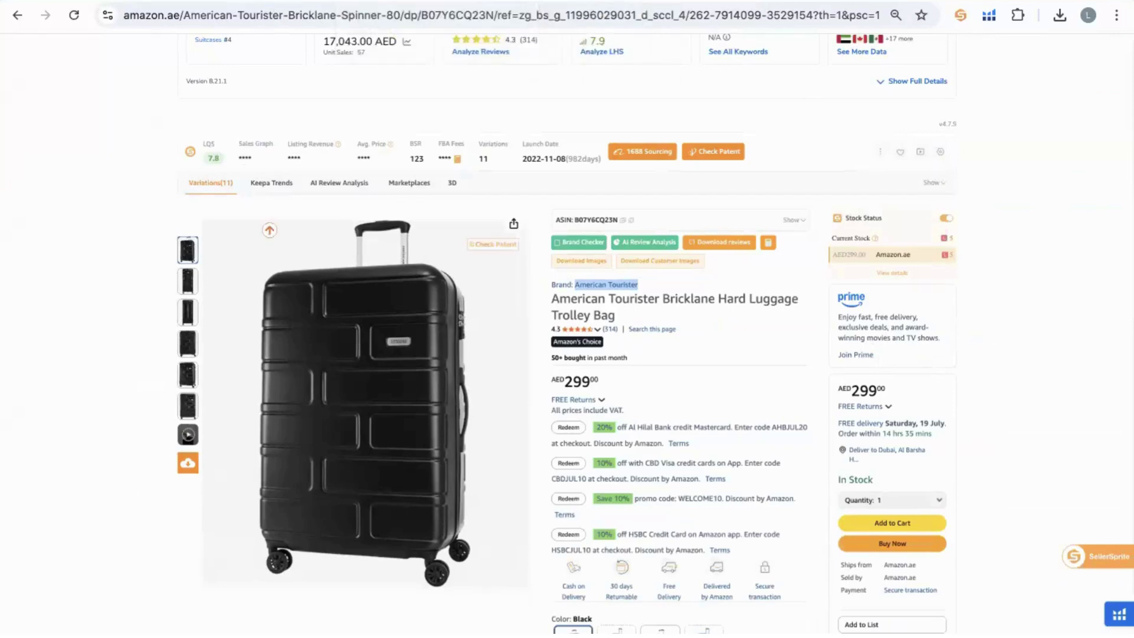
# Back in the listing, add and then delete a phone number in bullet one, then open Product Details.
pyautogui.click(147, 1)
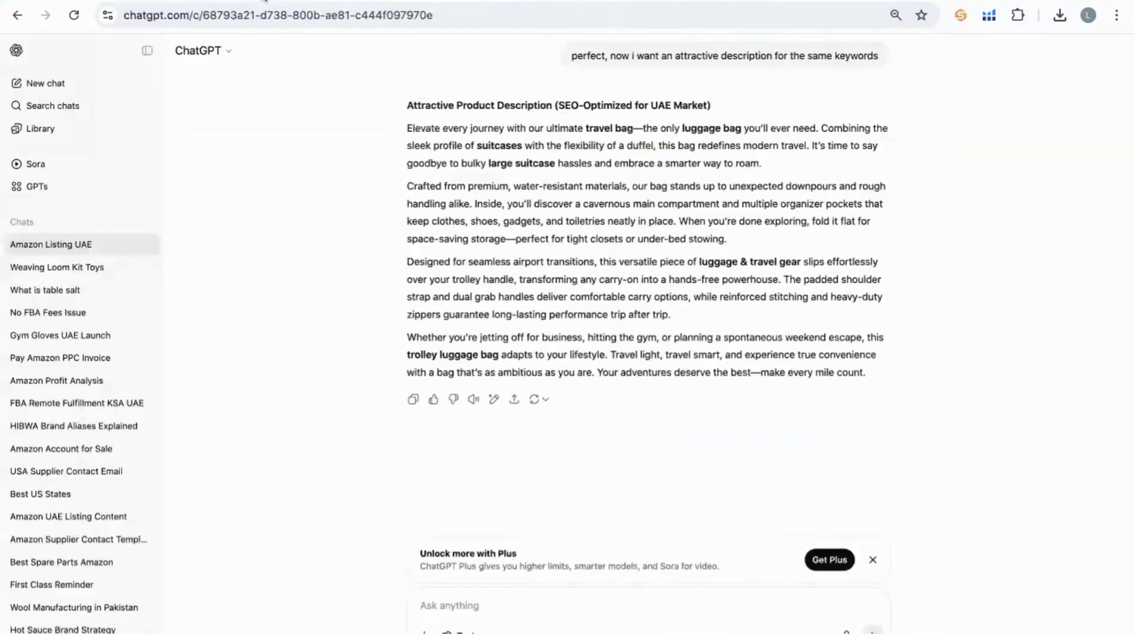
pyautogui.click(265, 1)
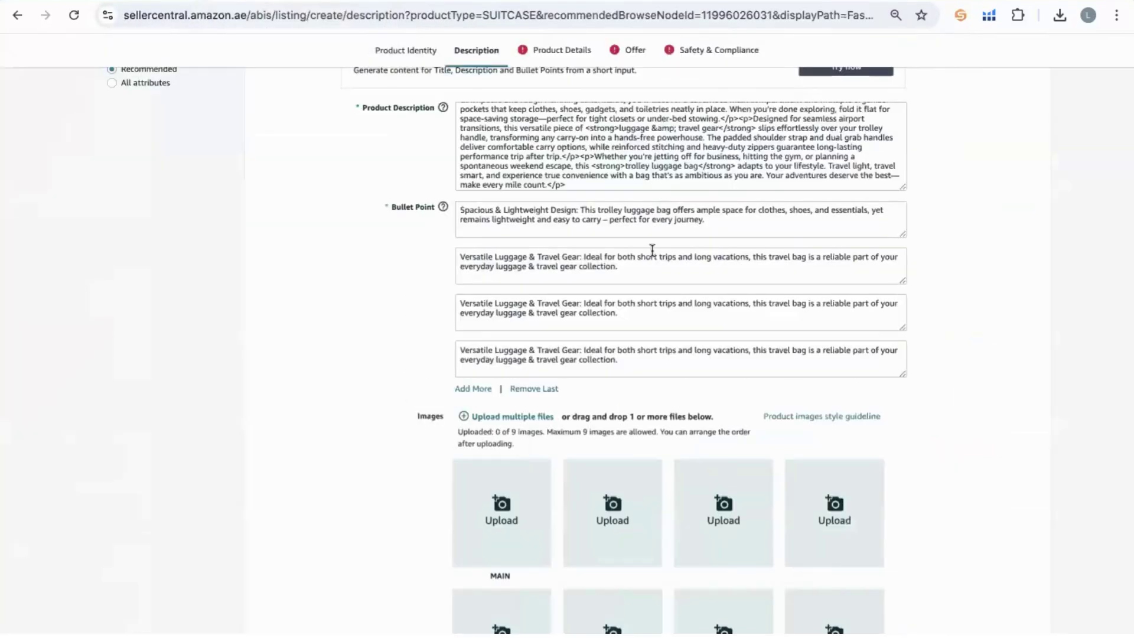
pyautogui.click(728, 222)
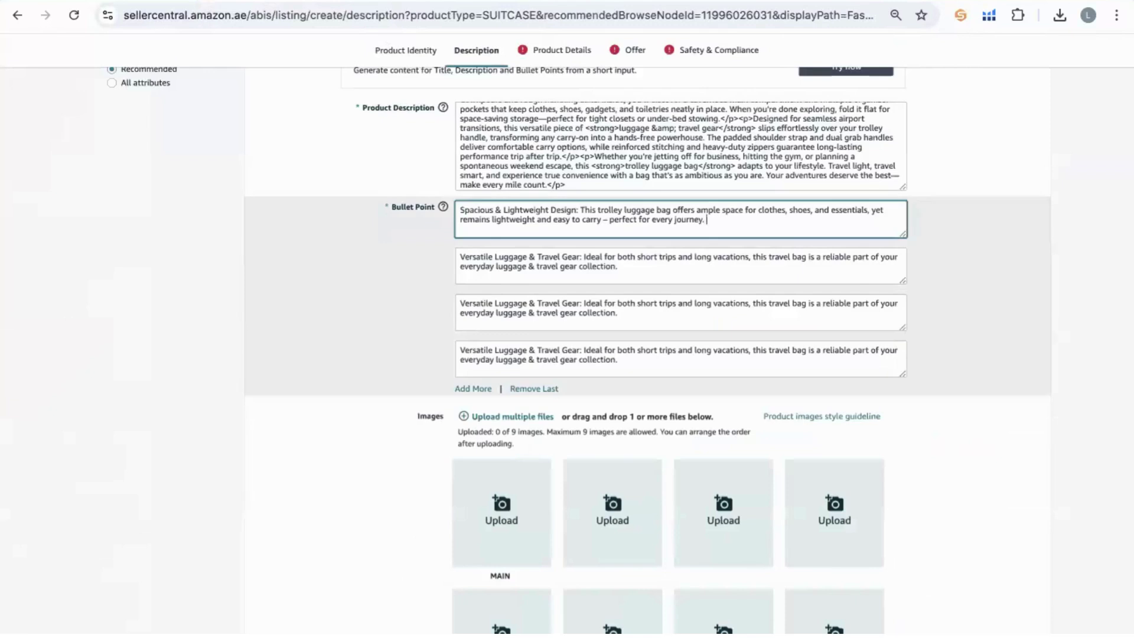
pyautogui.keyDown('shift'); pyautogui.click(707, 219); pyautogui.keyUp('shift')
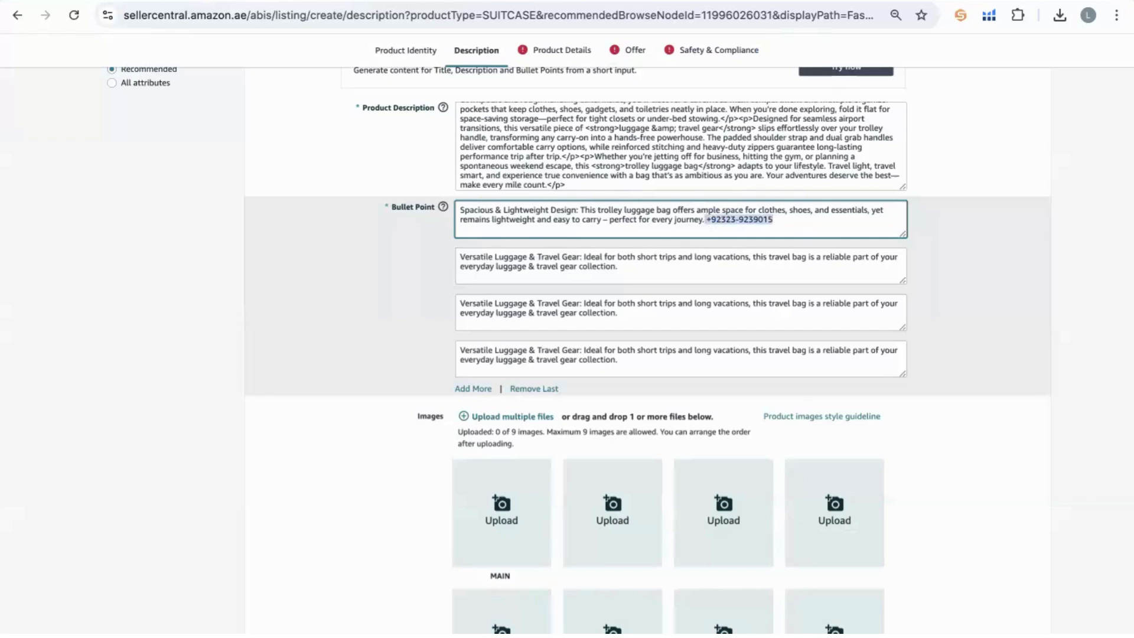
pyautogui.press('BackSpace')
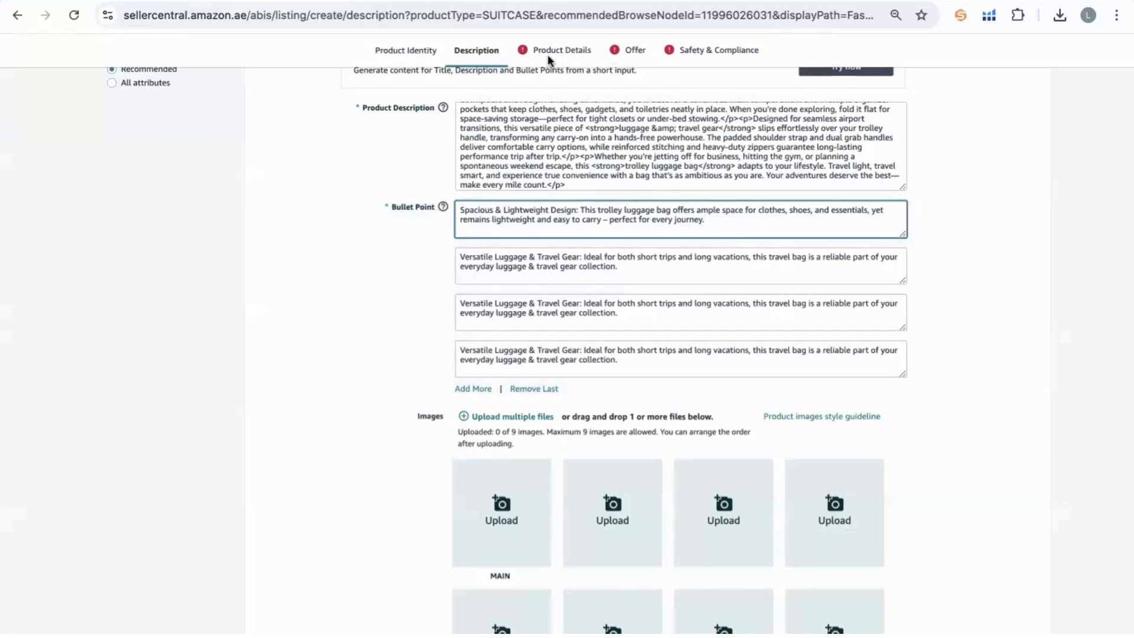
pyautogui.click(548, 53)
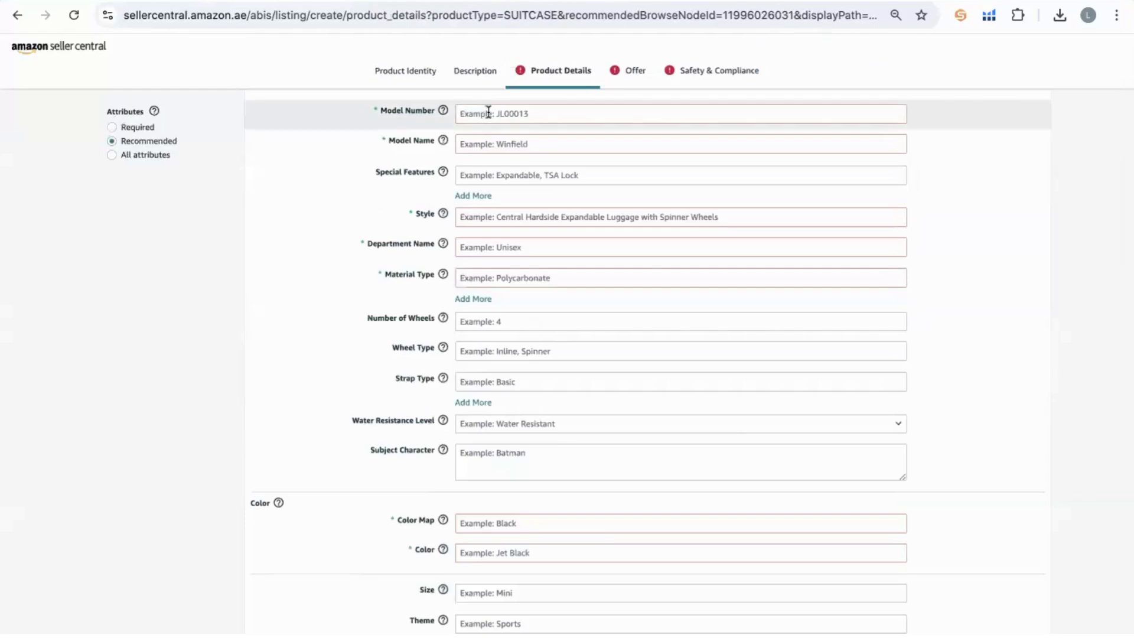
# Enter model number AXZ001 and model name 'Travel bag 1'.
pyautogui.click(487, 112)
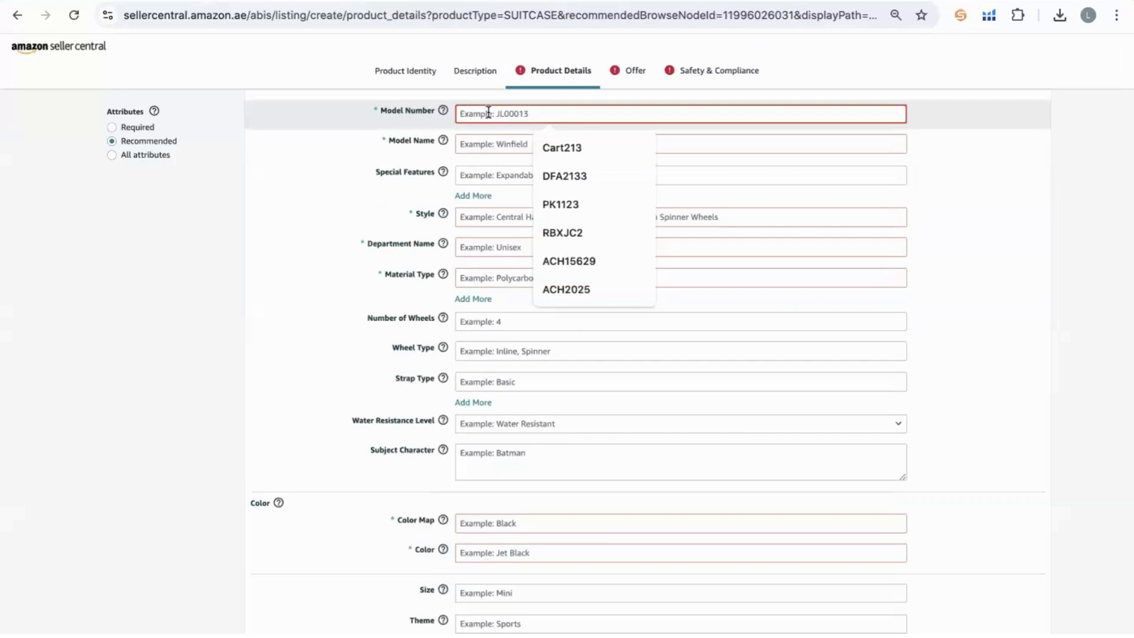
pyautogui.write('A')
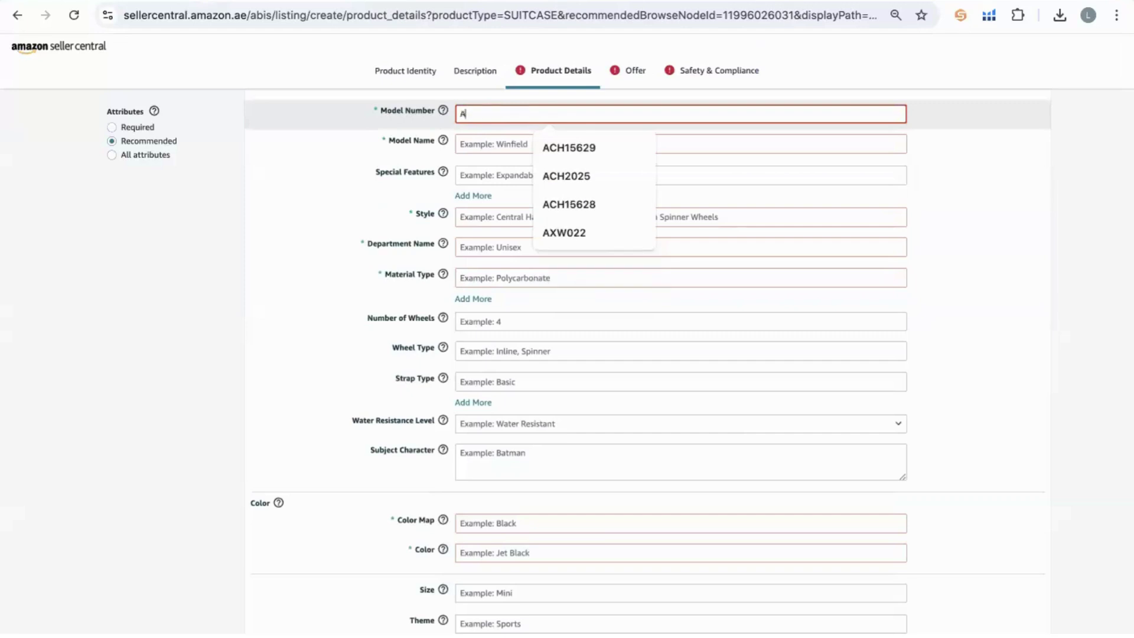
pyautogui.write('XZ001')
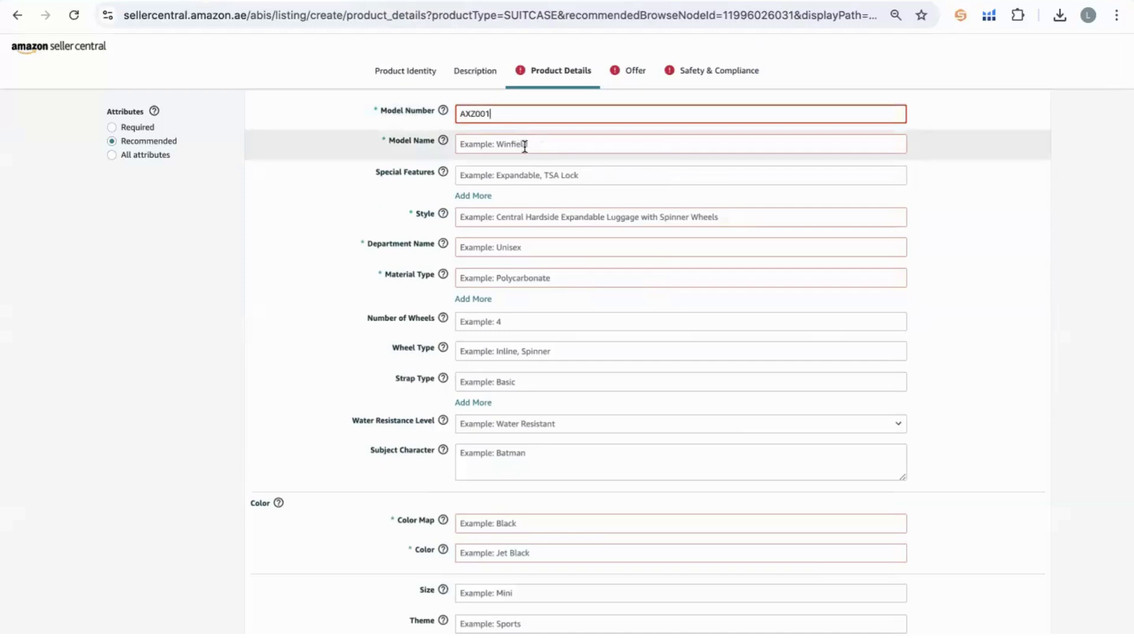
pyautogui.click(524, 146)
pyautogui.write('T')
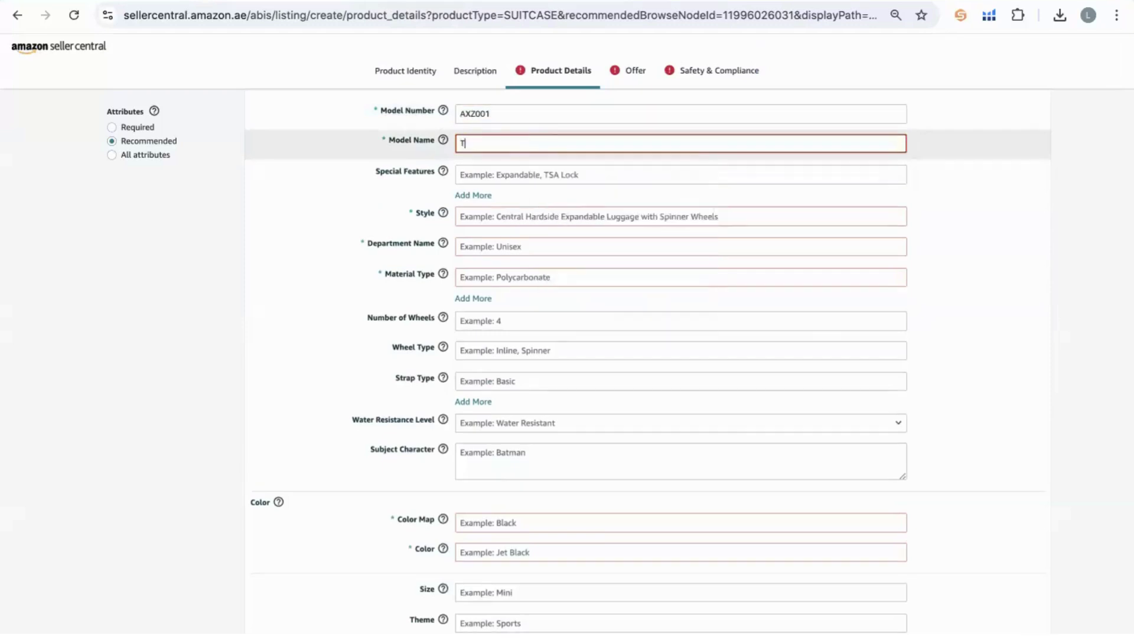
pyautogui.write('ravel bag 1')
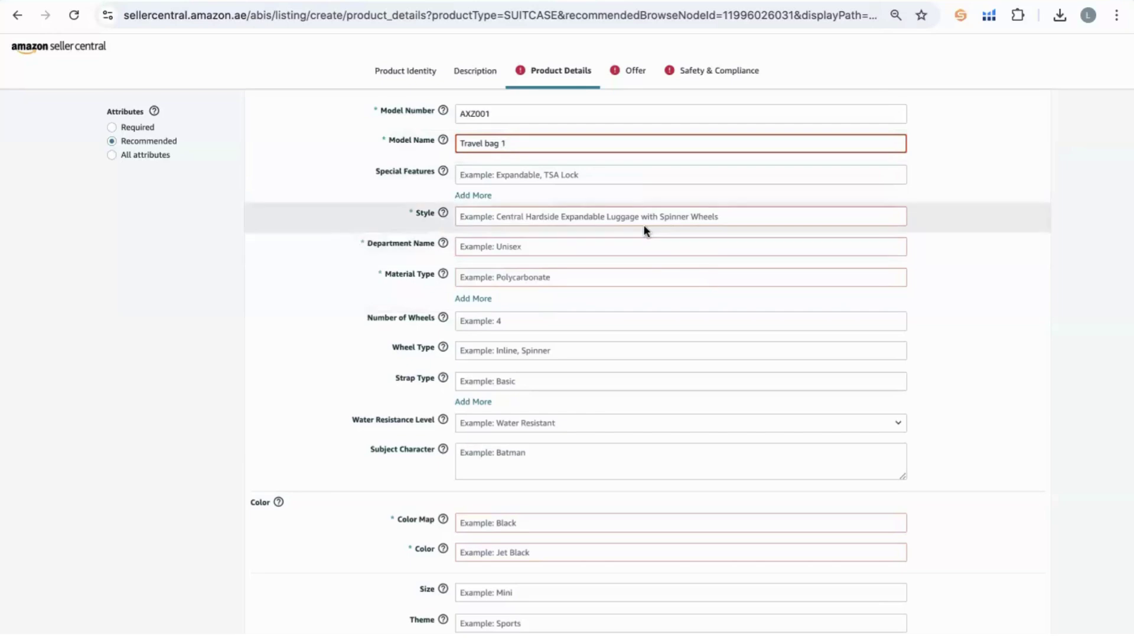
# Choose Unisex as the department name and open the Material Type choices.
pyautogui.click(554, 211)
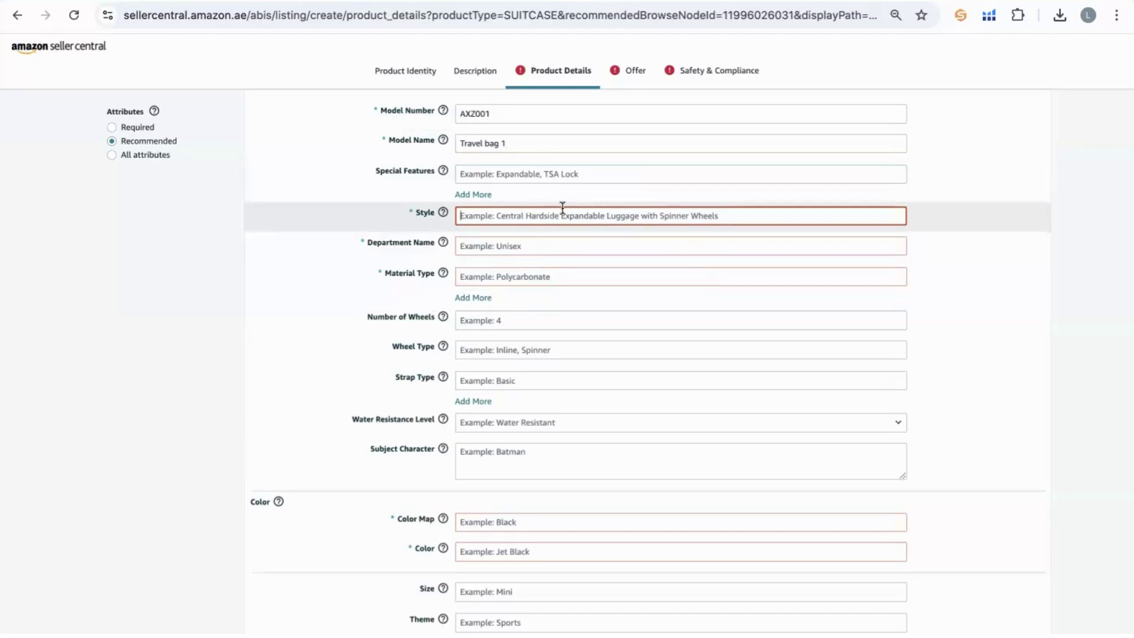
pyautogui.click(511, 246)
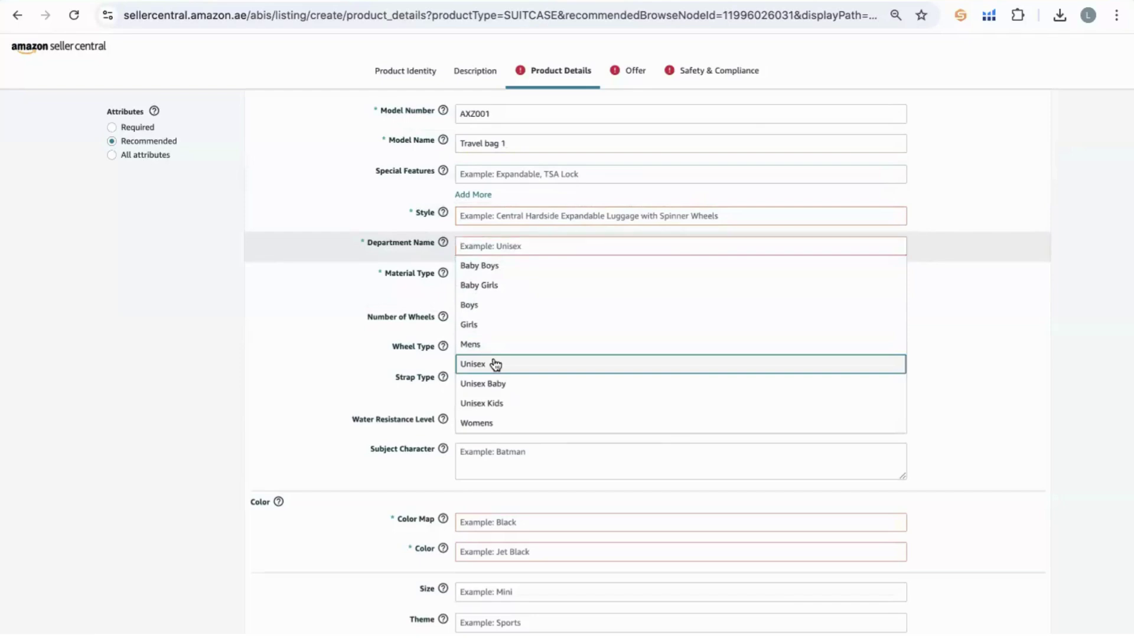
pyautogui.click(495, 363)
pyautogui.click(502, 276)
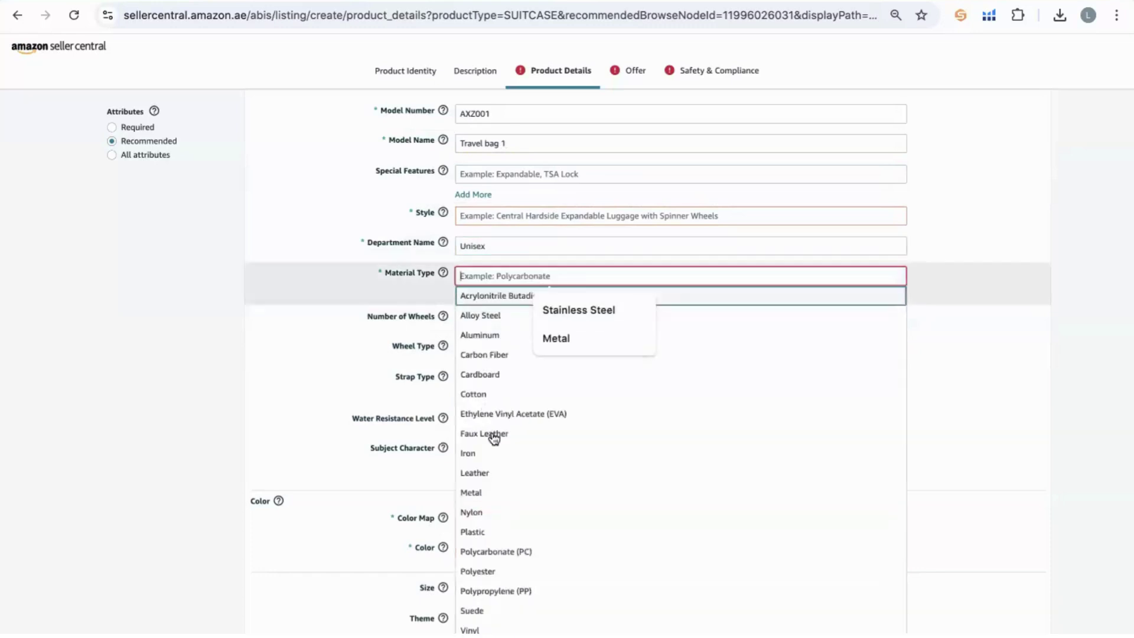
pyautogui.hotkey('ctrl', 'Tab')
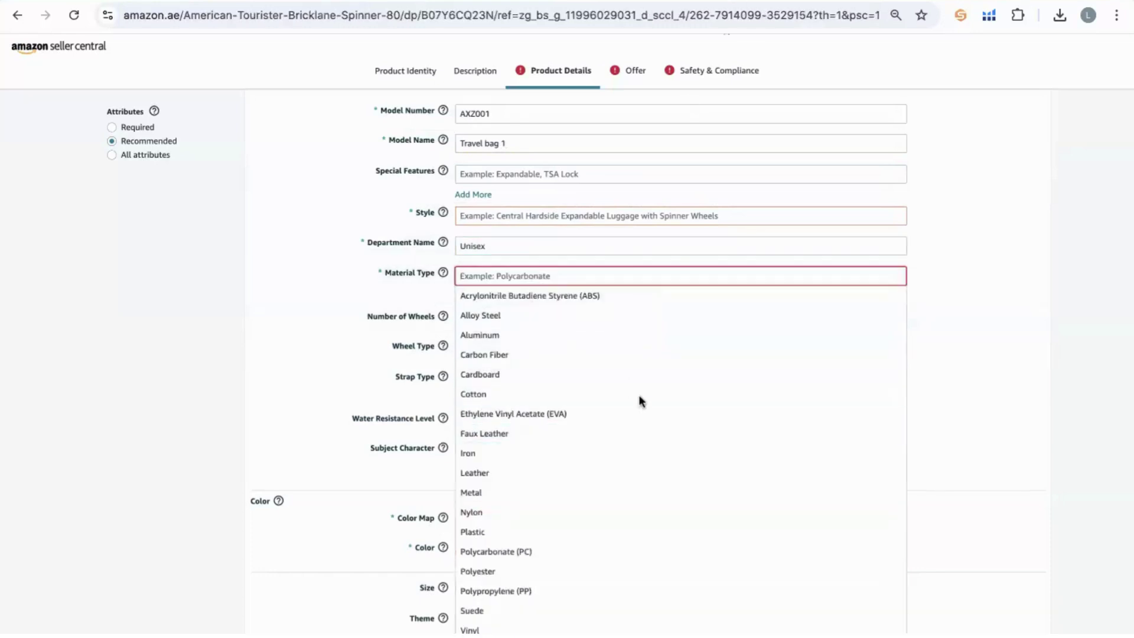
pyautogui.scroll(-8, 639, 395)
pyautogui.scroll(-12, 639, 395)
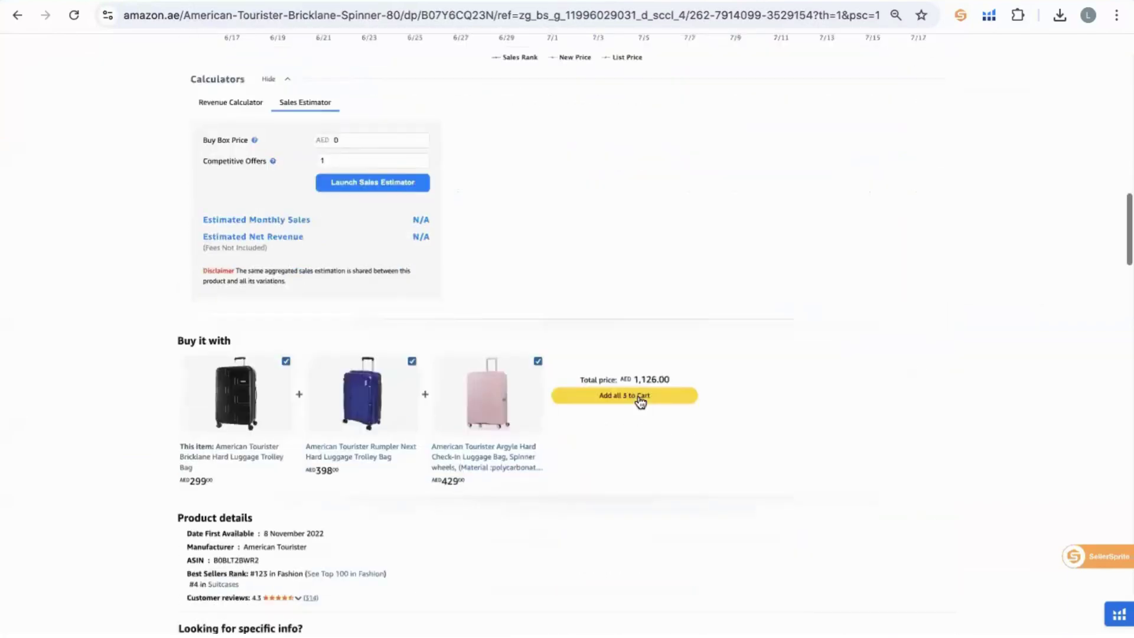
pyautogui.scroll(1, 403, 218)
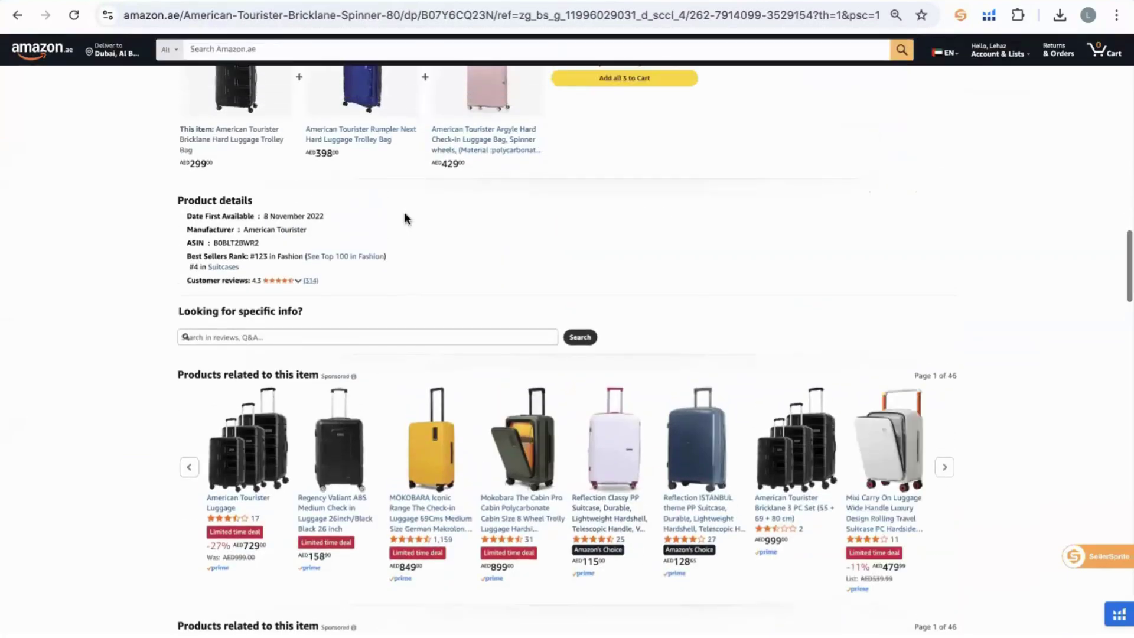
pyautogui.scroll(9, 405, 214)
pyautogui.scroll(-10, 394, 211)
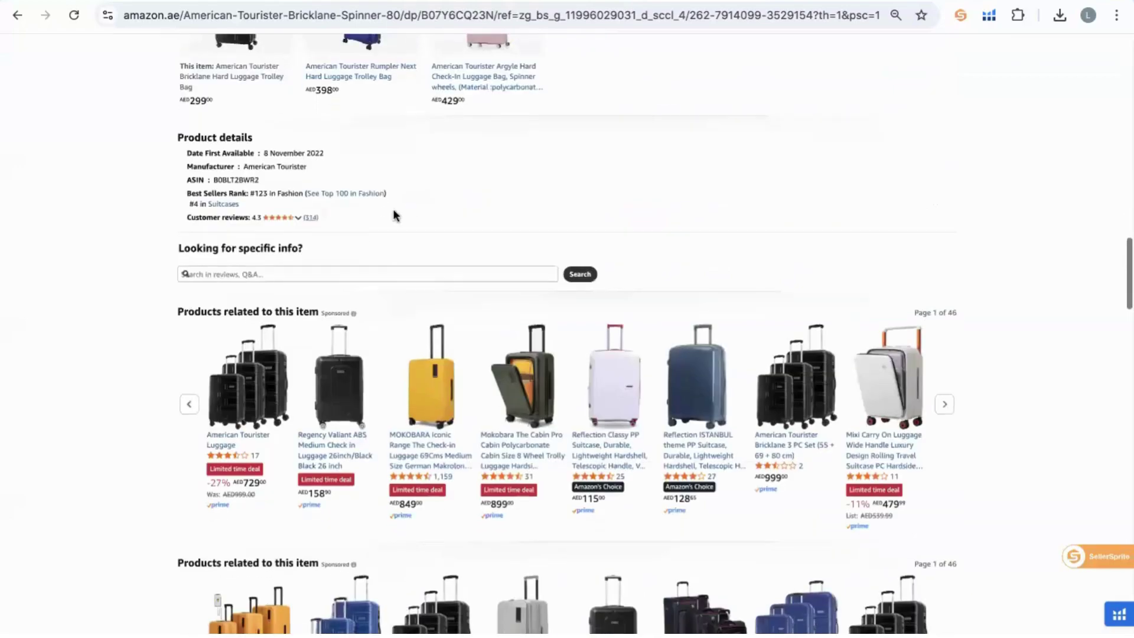
pyautogui.scroll(10, 394, 210)
pyautogui.scroll(-3, 393, 211)
pyautogui.scroll(5, 394, 213)
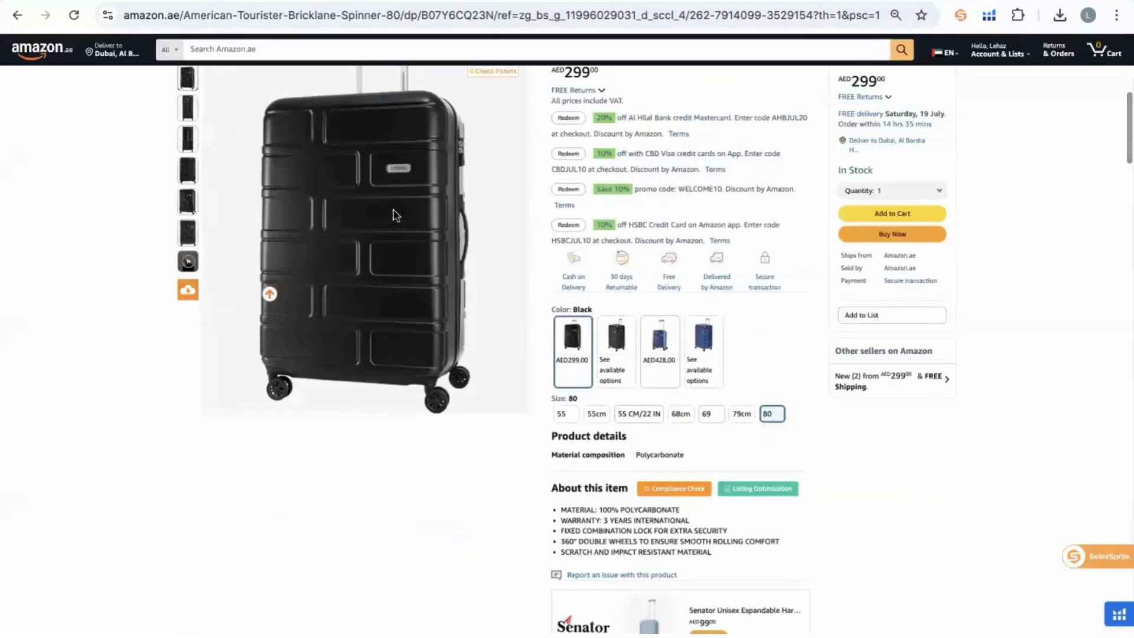
pyautogui.scroll(-3, 659, 356)
pyautogui.scroll(-20, 625, 345)
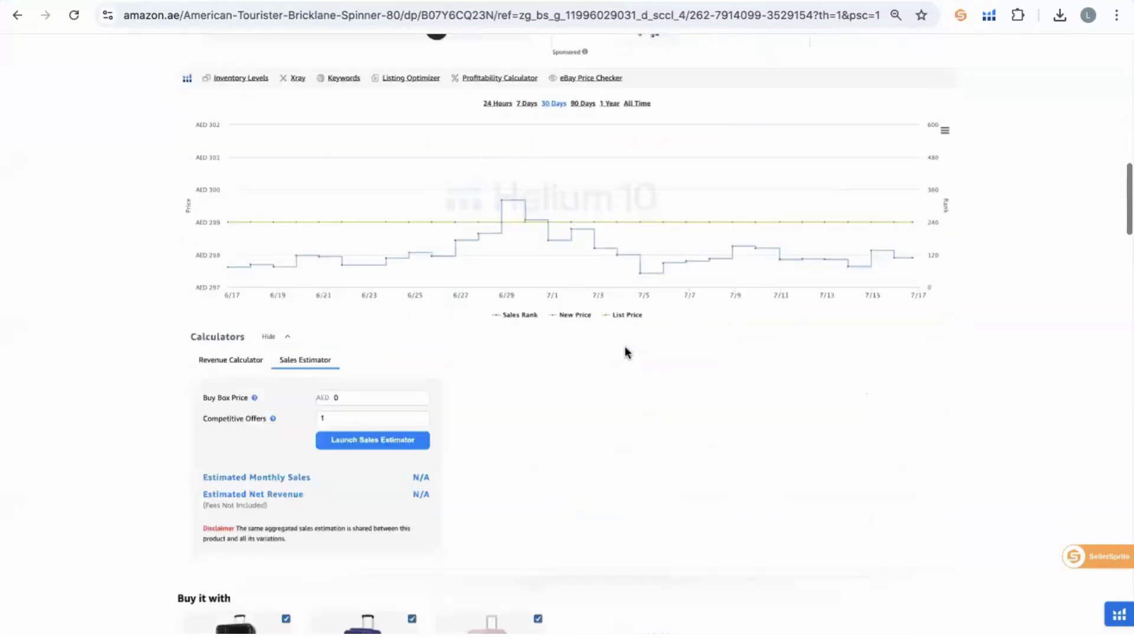
pyautogui.scroll(-9, 624, 345)
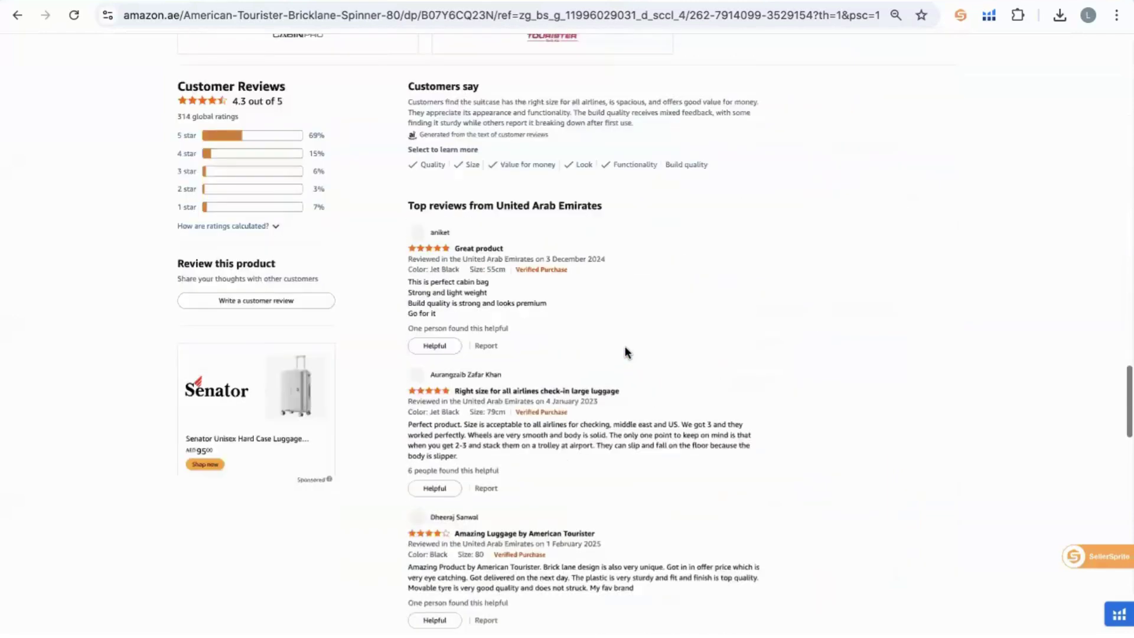
pyautogui.scroll(6, 625, 346)
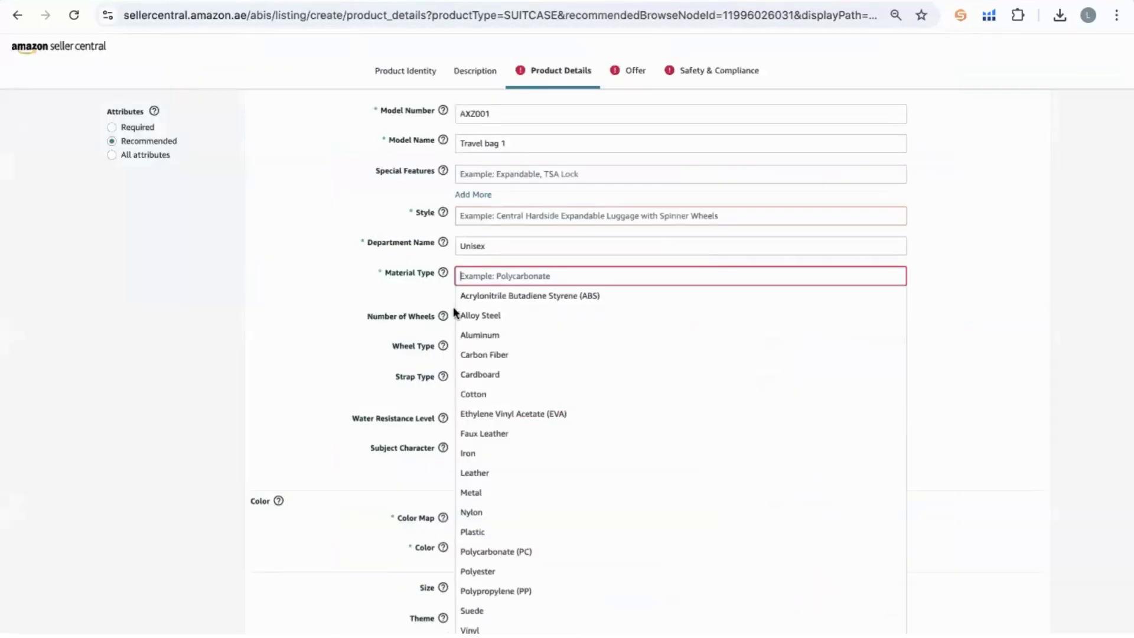
# Set the material type to Plastic and both the colour map and colour to Black.
pyautogui.scroll(-2, 497, 536)
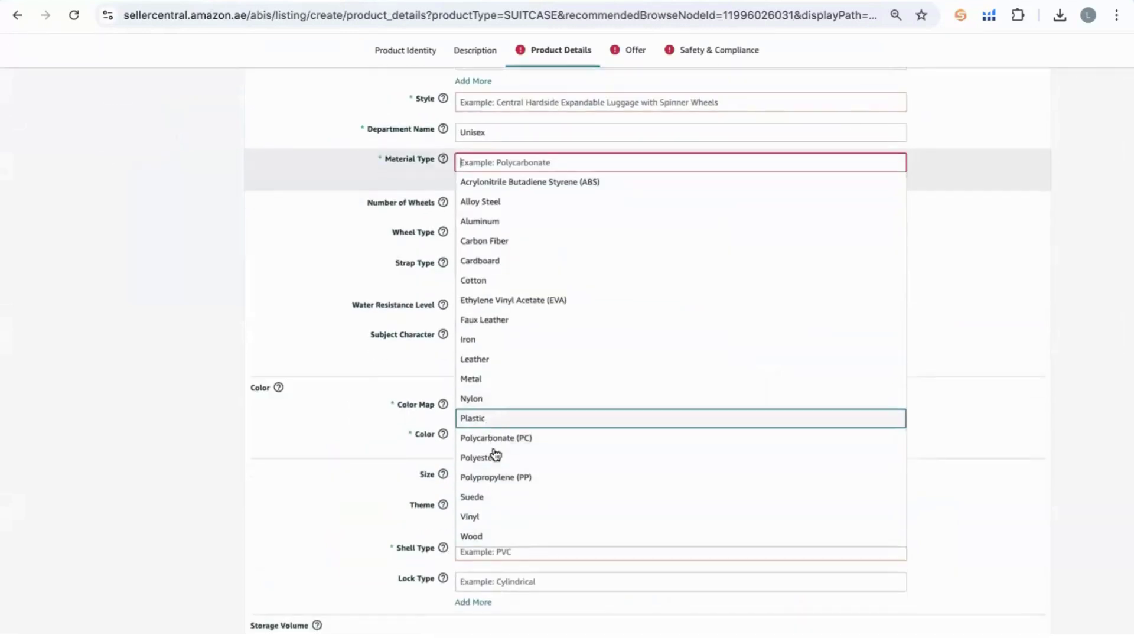
pyautogui.click(487, 419)
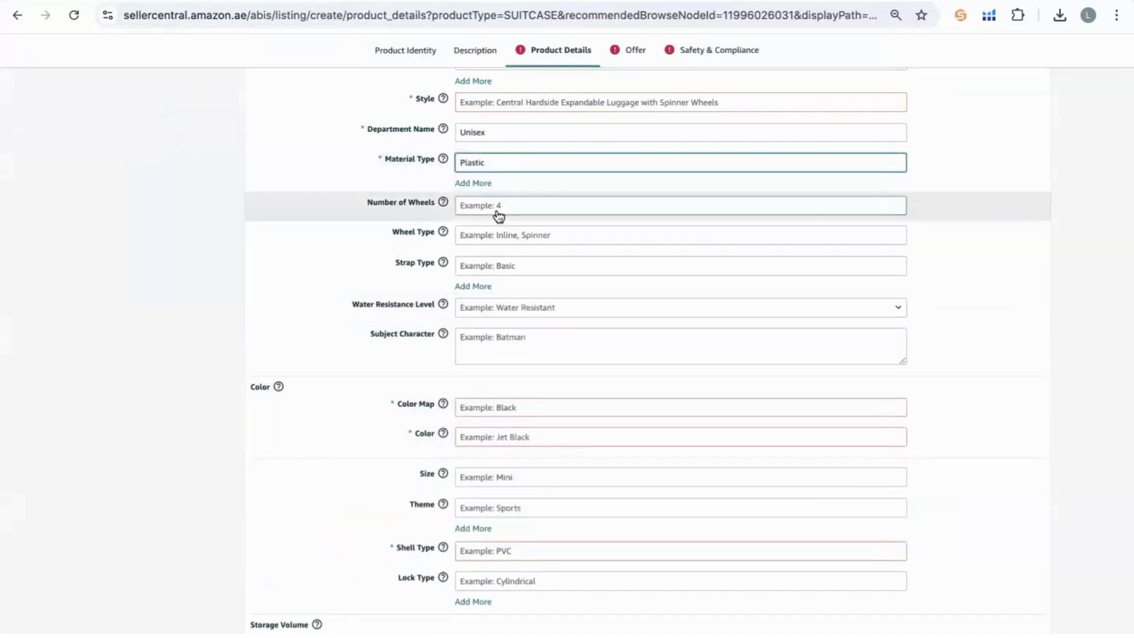
pyautogui.scroll(-2, 477, 323)
pyautogui.click(478, 321)
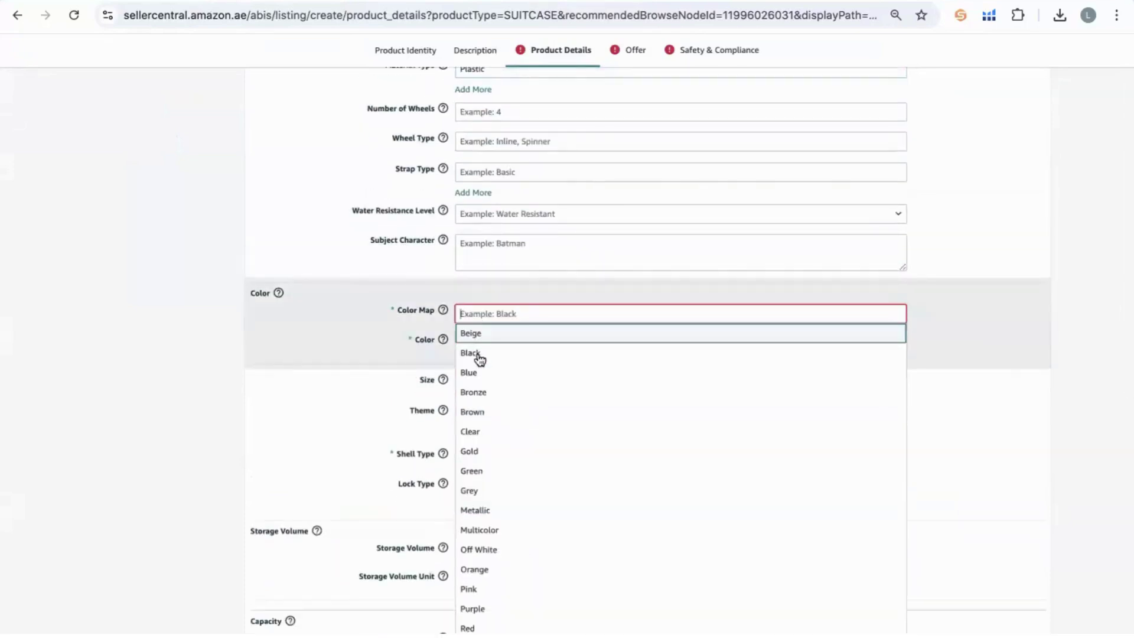
pyautogui.click(472, 353)
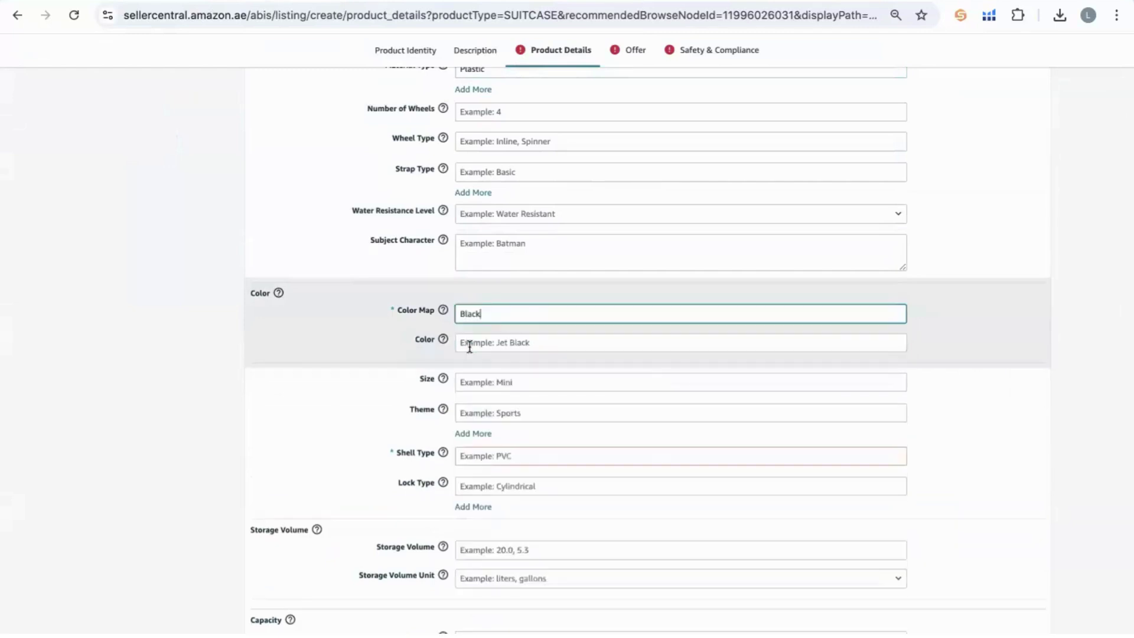
pyautogui.click(484, 348)
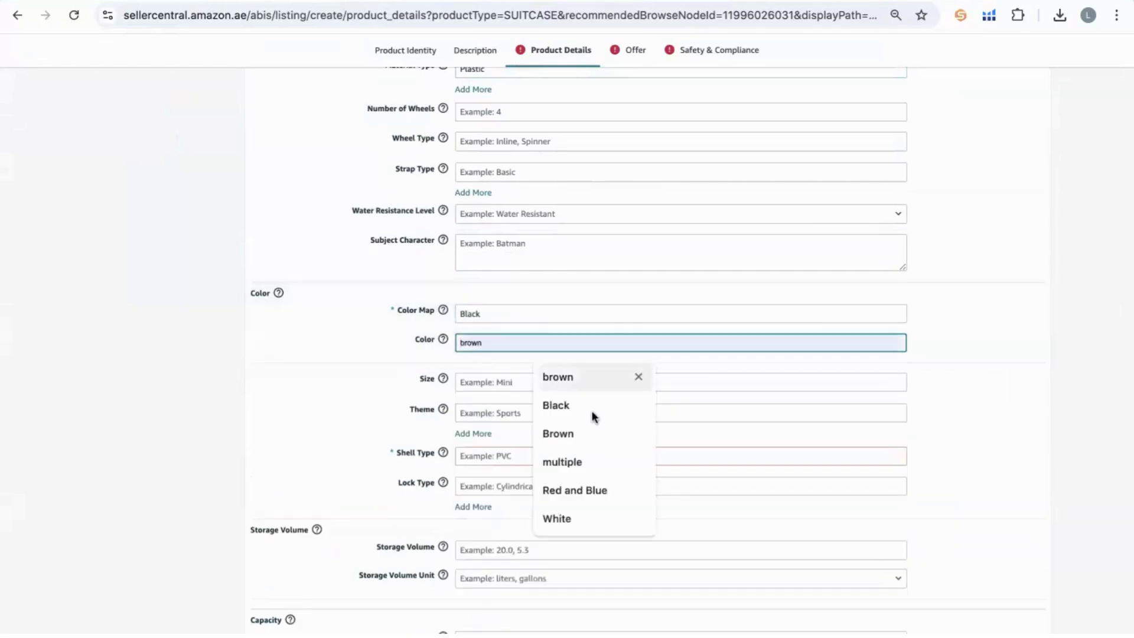
pyautogui.click(594, 419)
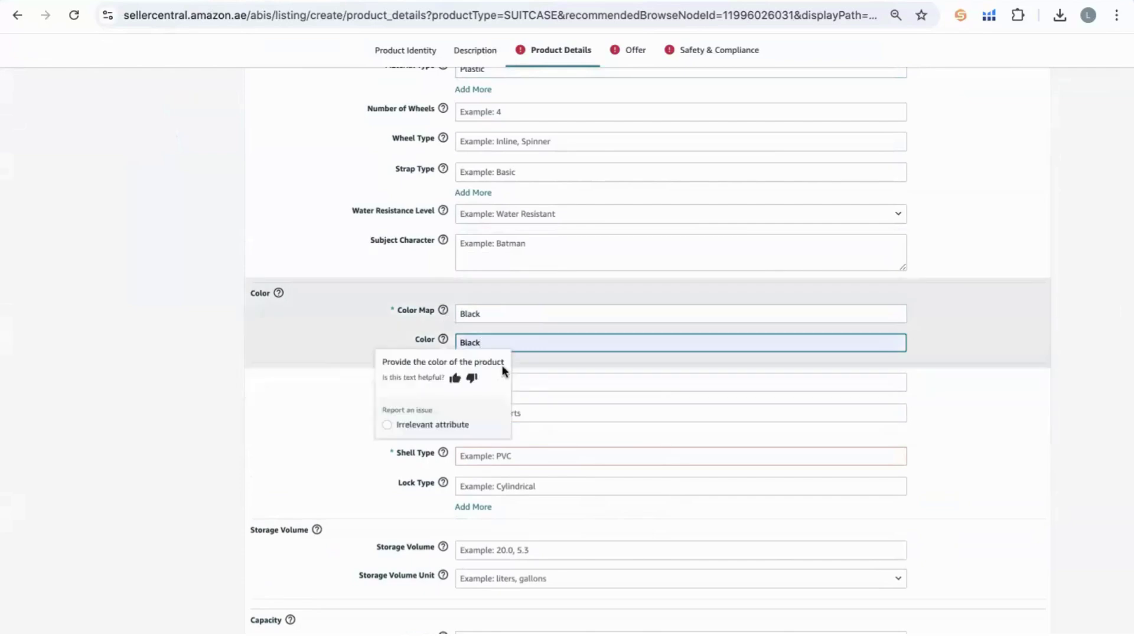
# Choose Hybrid as the shell type, then move on to the Offer section.
pyautogui.scroll(-1, 501, 372)
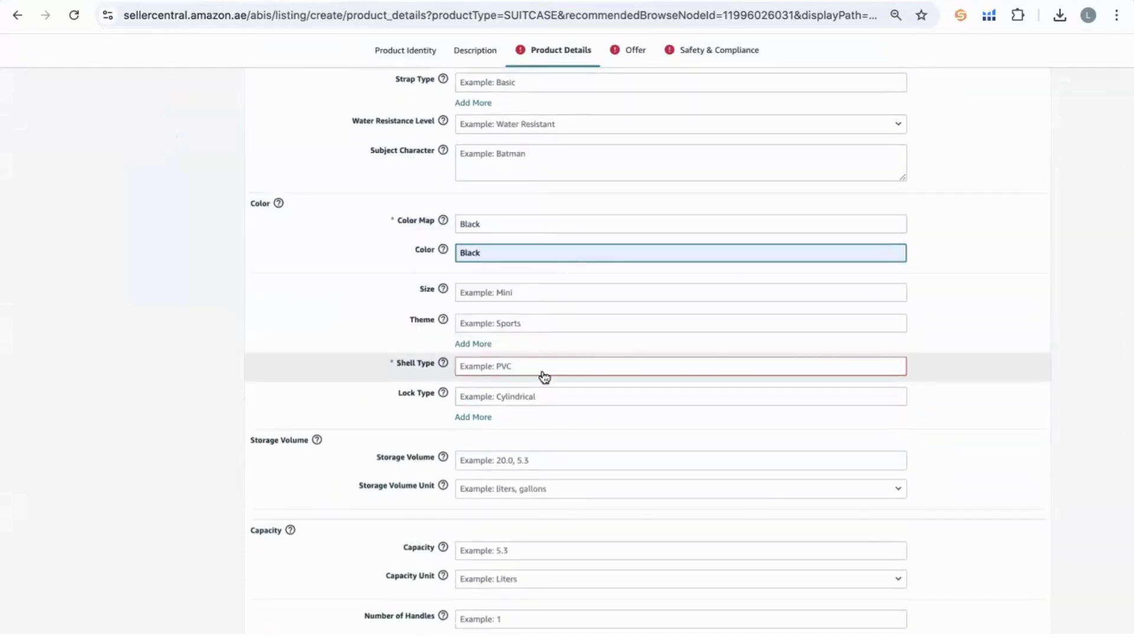
pyautogui.click(544, 372)
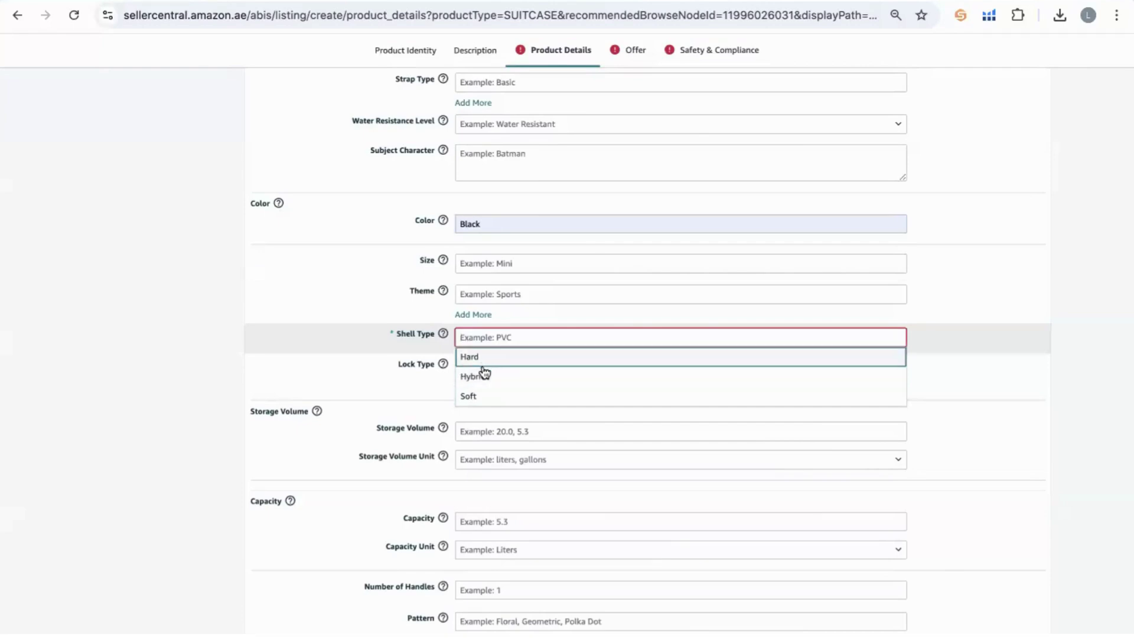
pyautogui.press('Return')
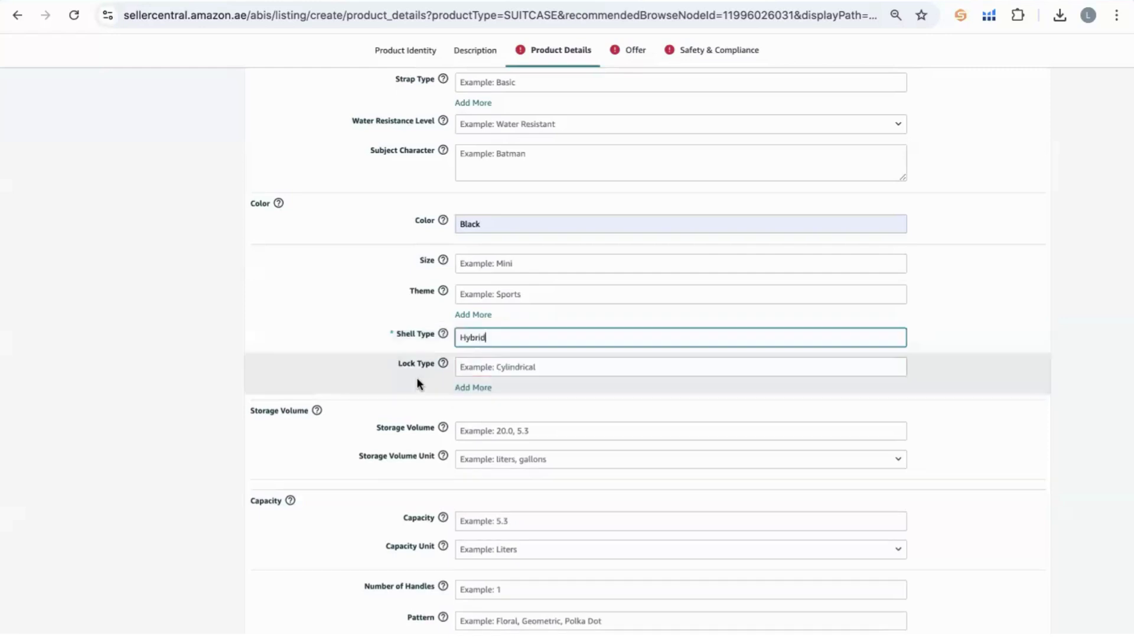
pyautogui.scroll(-8, 416, 382)
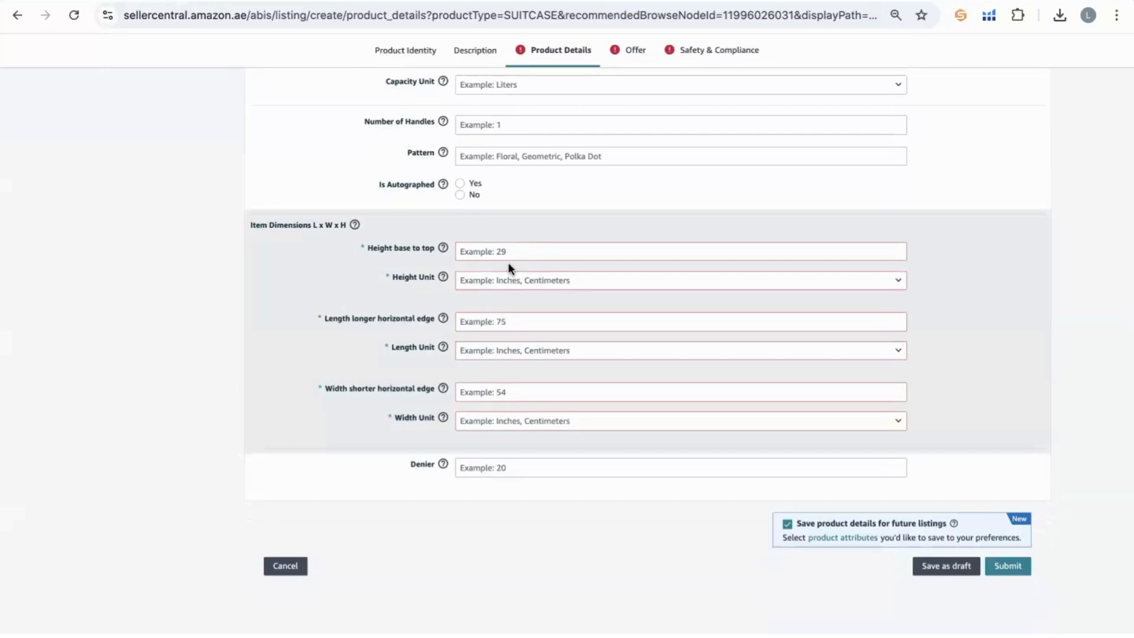
pyautogui.tripleClick(282, 225)
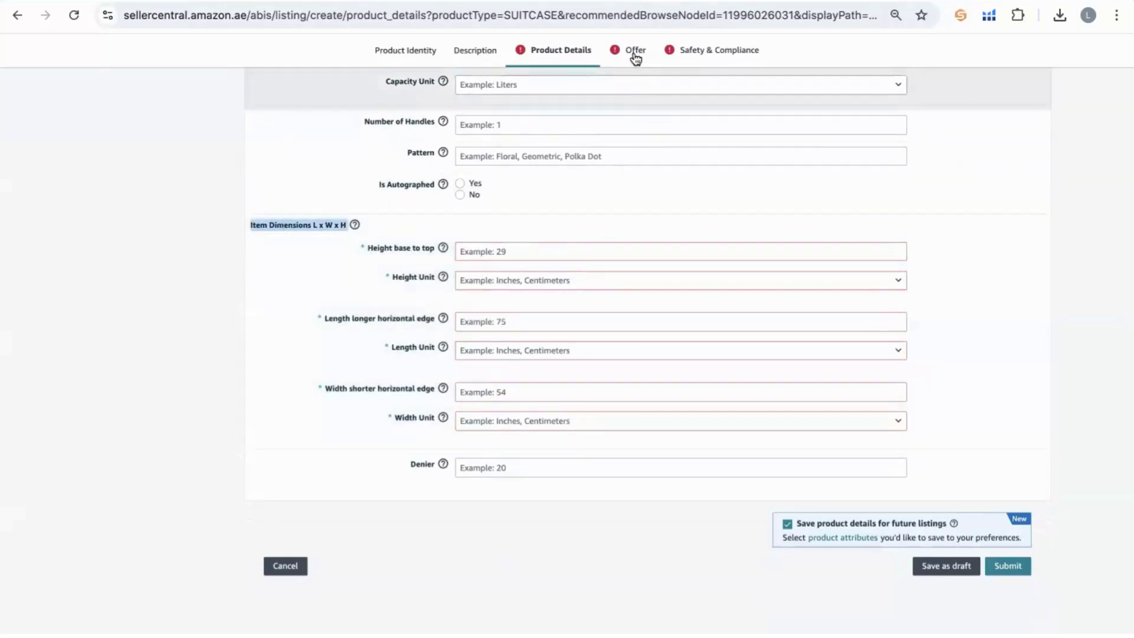
pyautogui.click(634, 52)
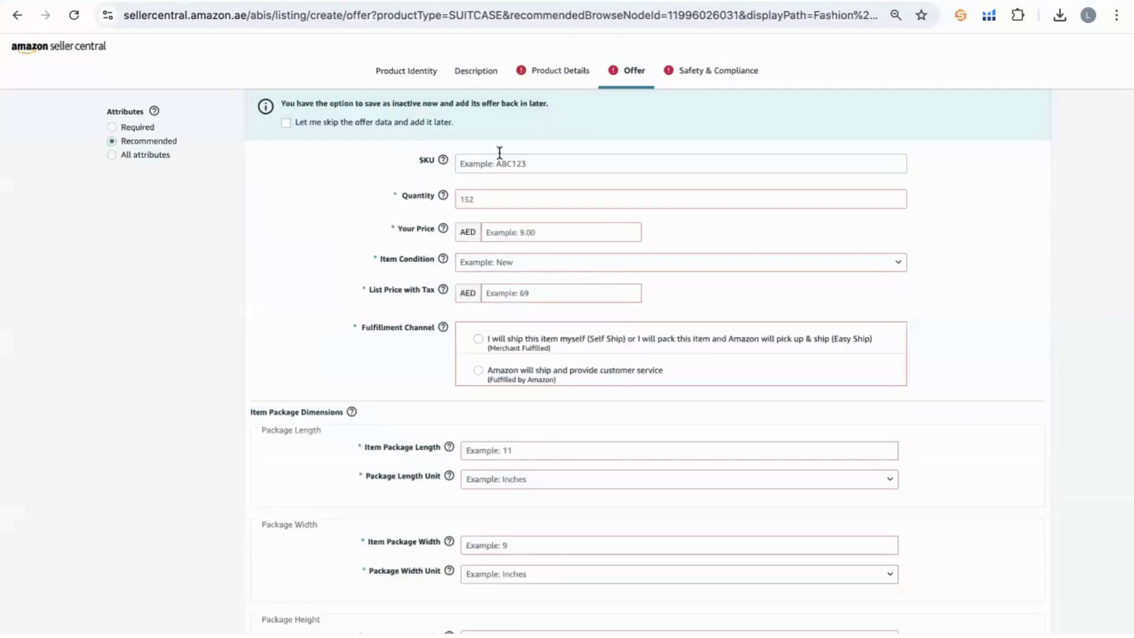
# Fill the SKU from the saved suggestion and enter a 180 AED list price.
pyautogui.click(484, 164)
pyautogui.click(590, 224)
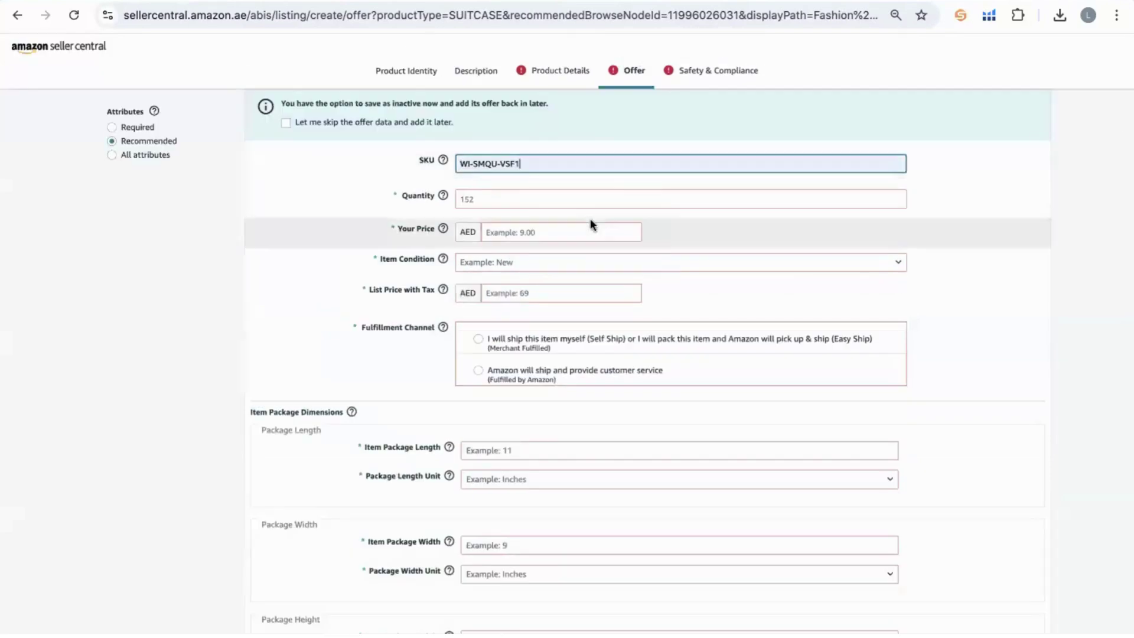
pyautogui.tripleClick(515, 162)
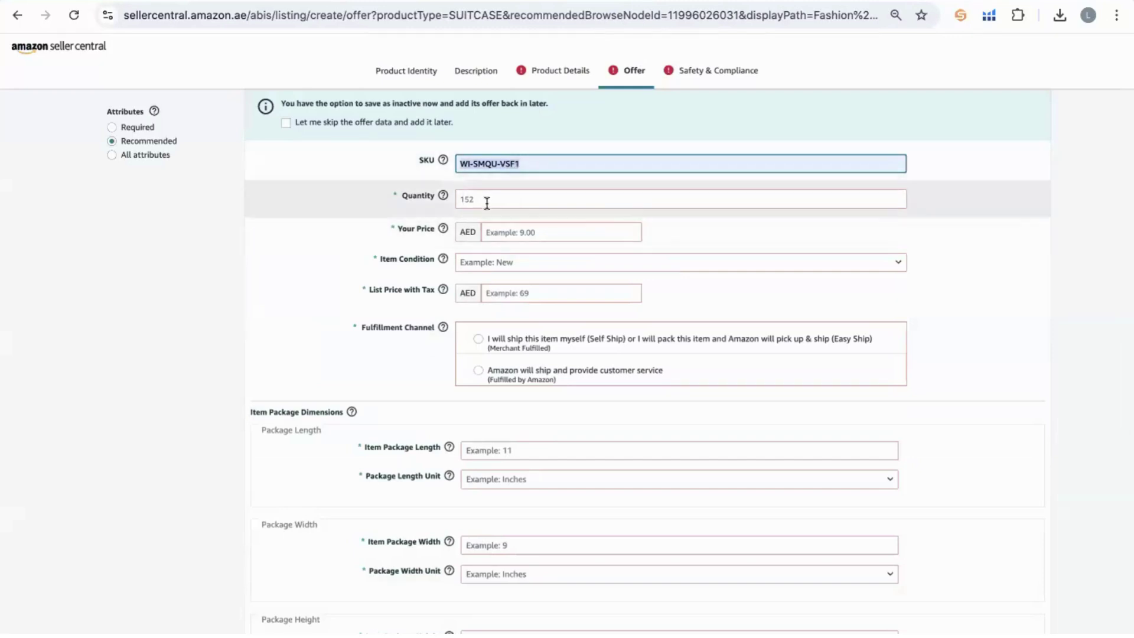
pyautogui.click(536, 233)
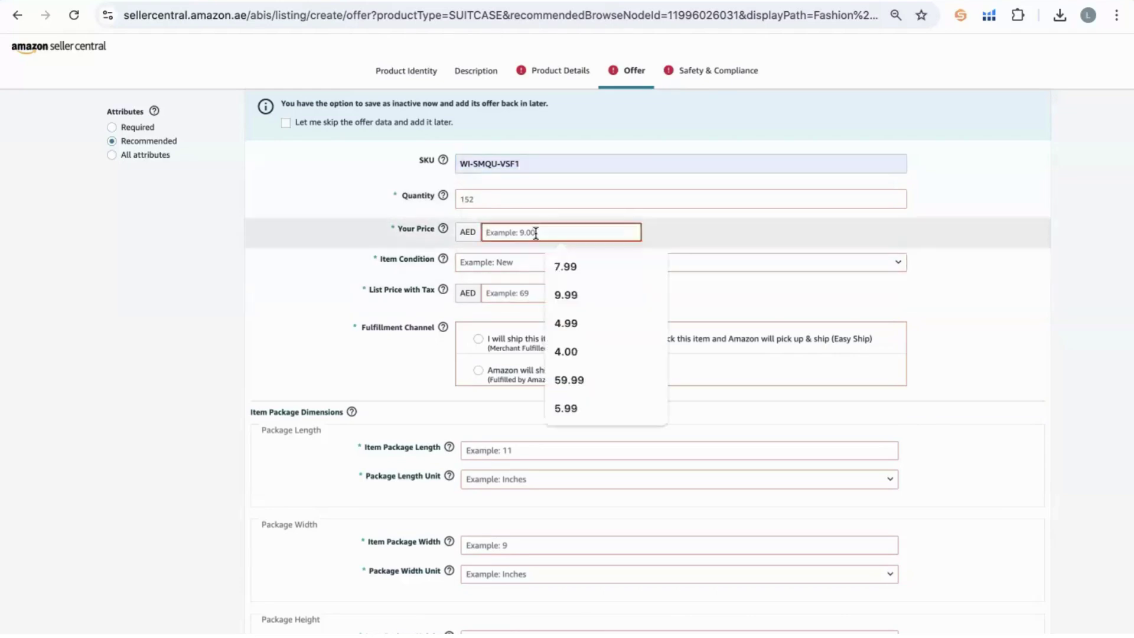
pyautogui.click(508, 293)
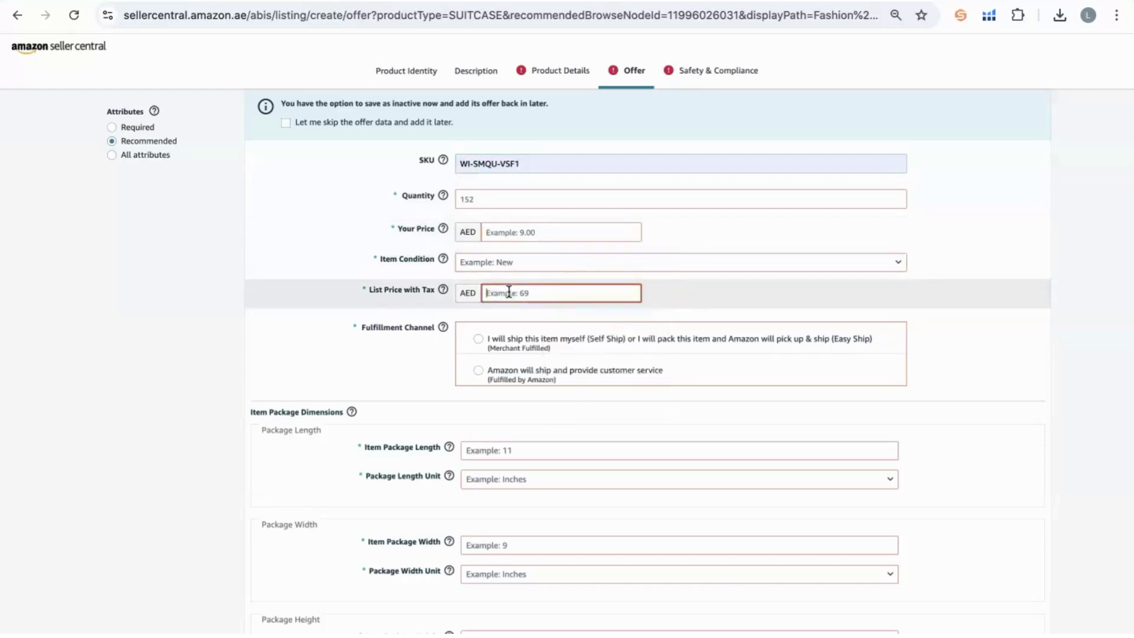
pyautogui.write('180')
# Set the selling price to 145 AED and the quantity to 500.
pyautogui.click(490, 195)
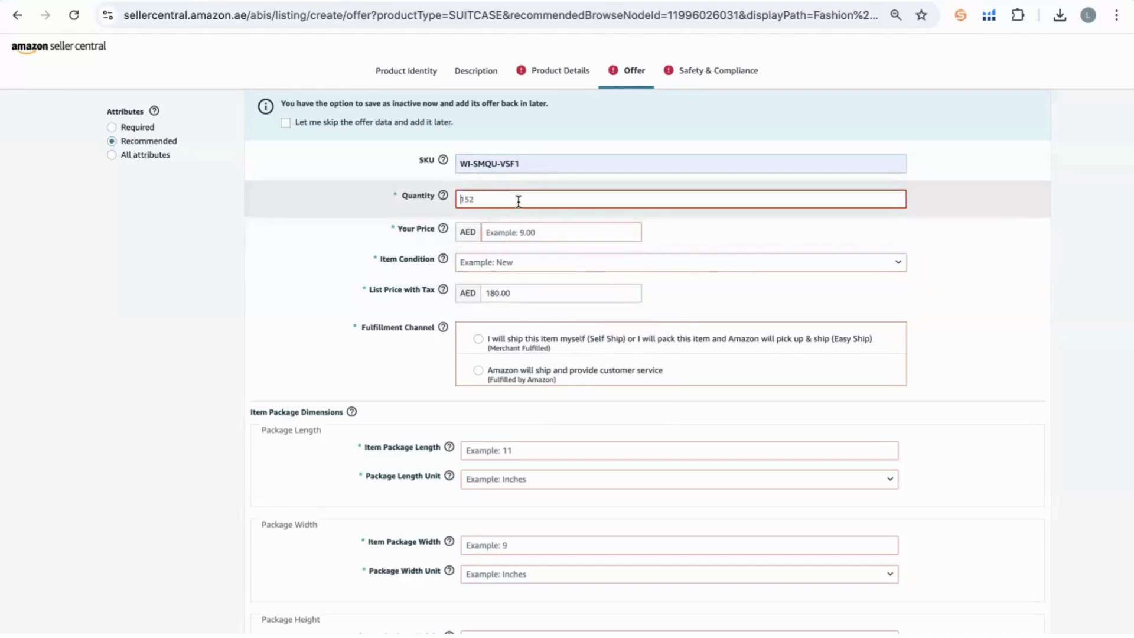
pyautogui.write('145')
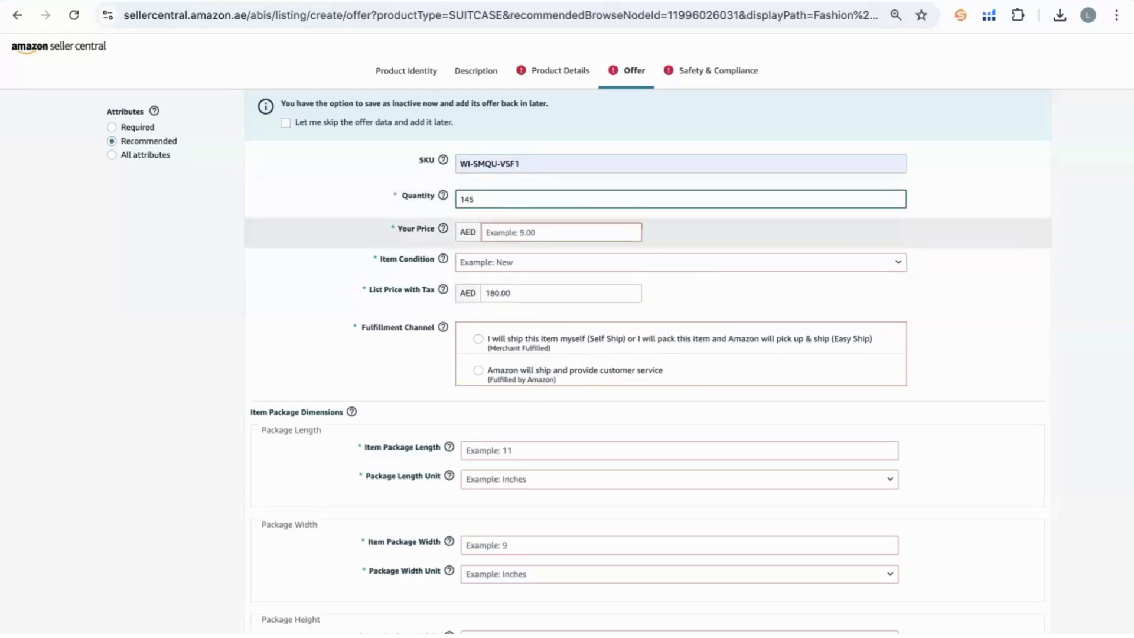
pyautogui.press('Tab')
pyautogui.write('145')
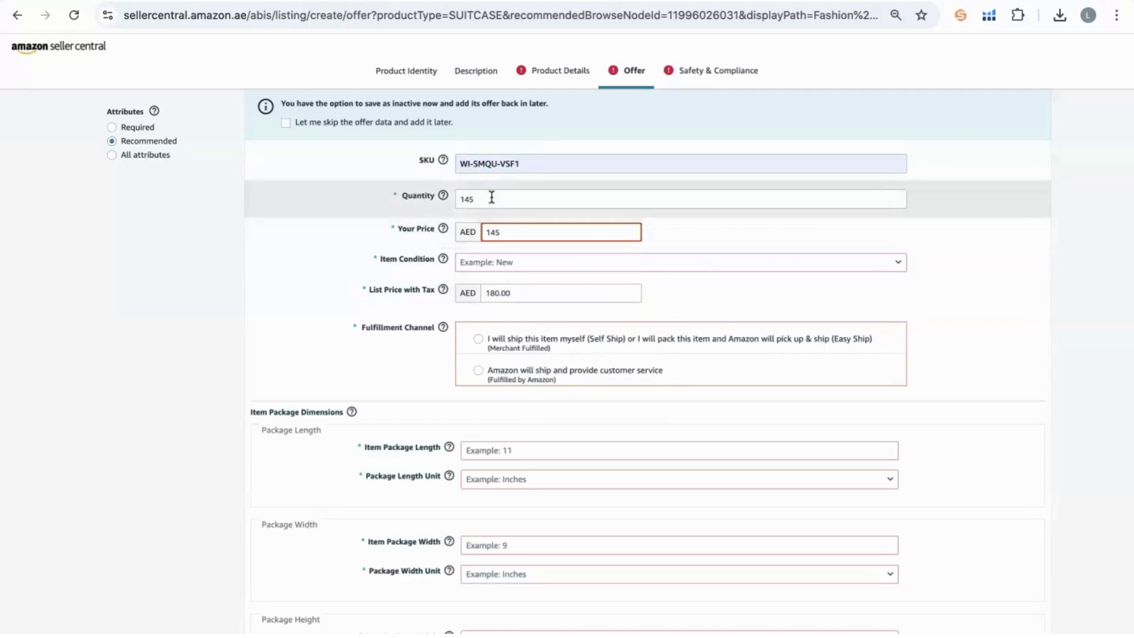
pyautogui.hotkey('shift', 'Tab')
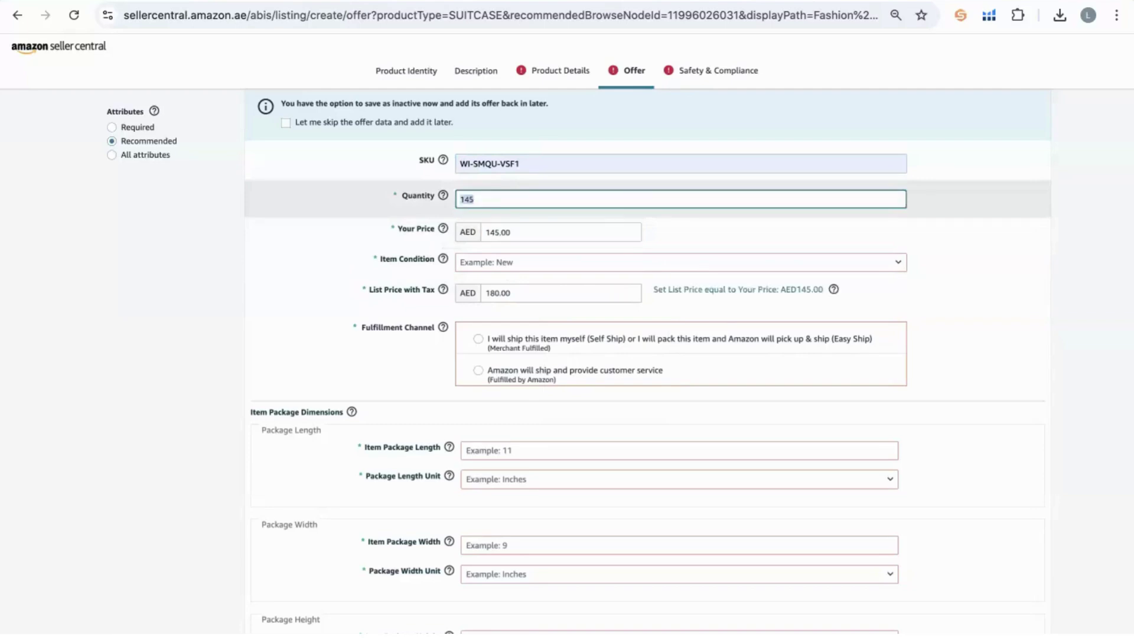
pyautogui.write('152')
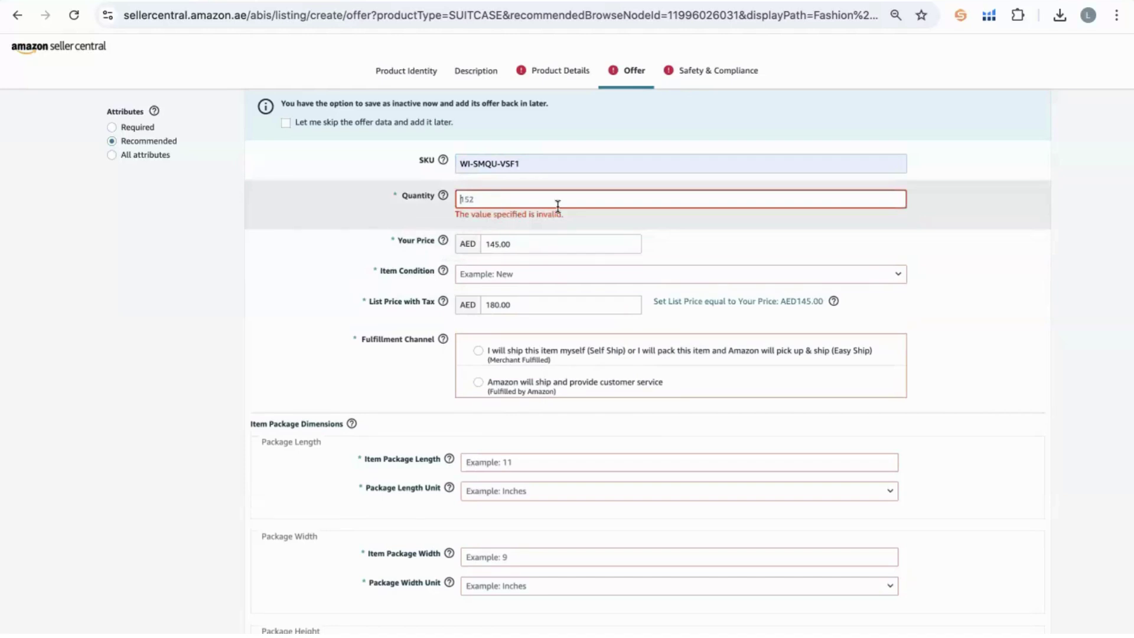
pyautogui.hotkey('ctrl', 'a')
pyautogui.write('500')
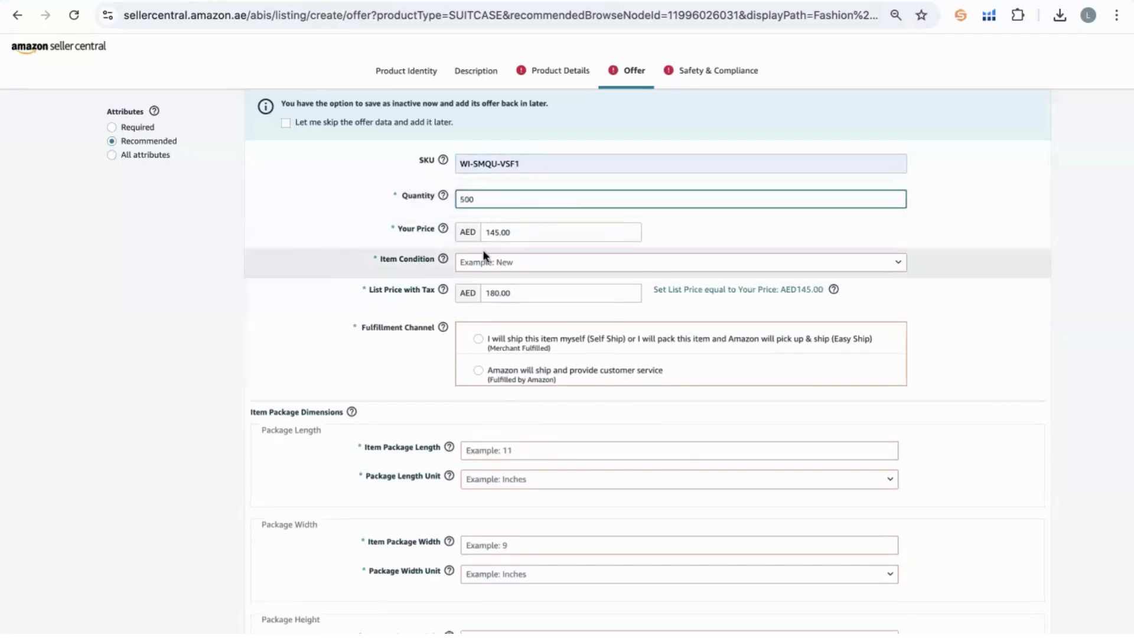
# Set the item condition to New and fulfilment to Fulfilled by Amazon.
pyautogui.click(499, 260)
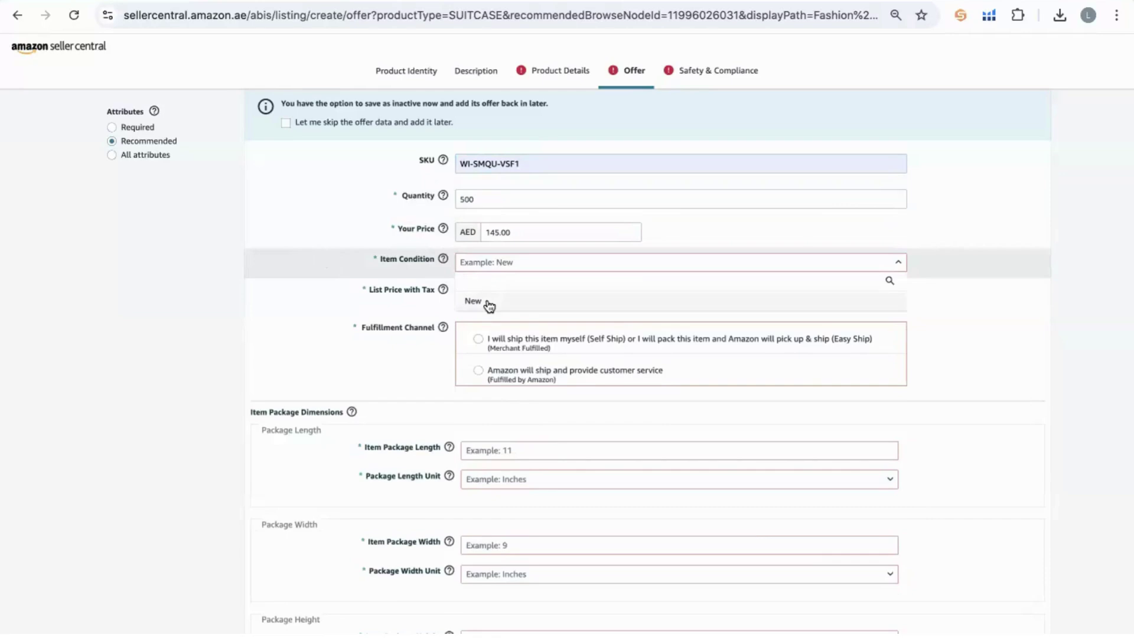
pyautogui.click(489, 303)
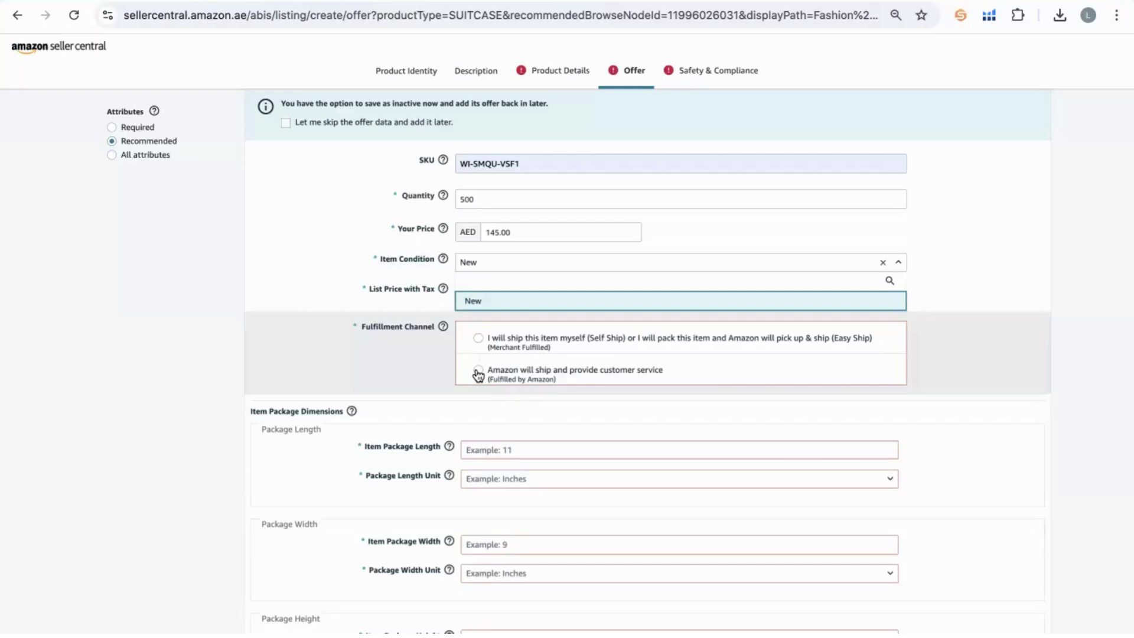
pyautogui.click(478, 371)
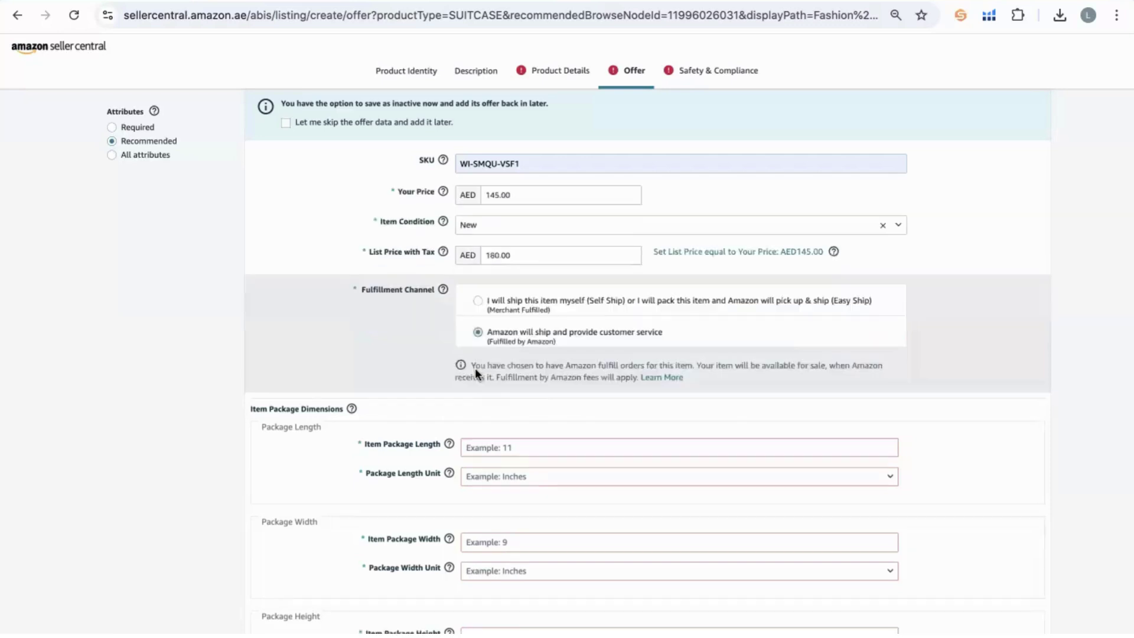
pyautogui.scroll(-2, 331, 293)
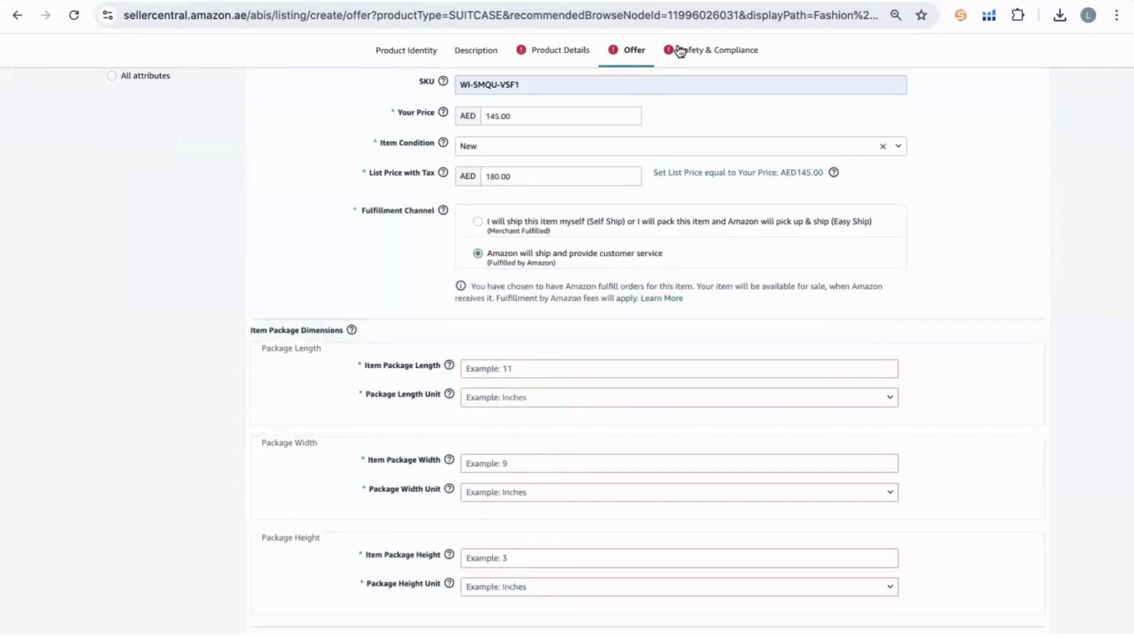
pyautogui.click(680, 51)
# Pick China as origin, answer No to batteries, and choose Not Applicable for dangerous goods.
pyautogui.click(526, 114)
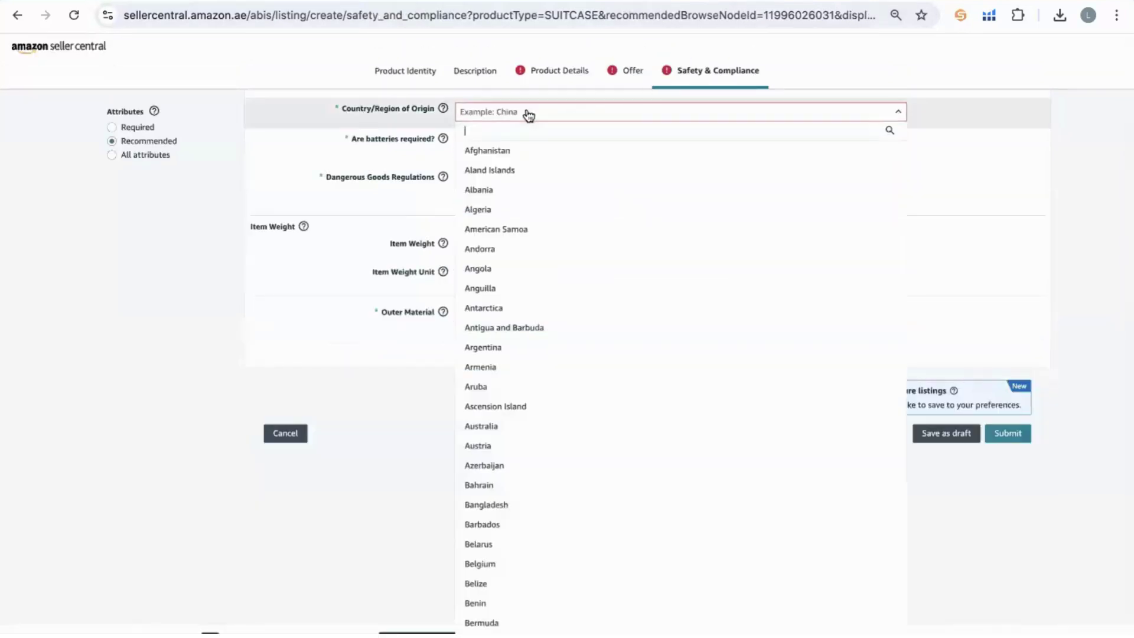
pyautogui.write('chin')
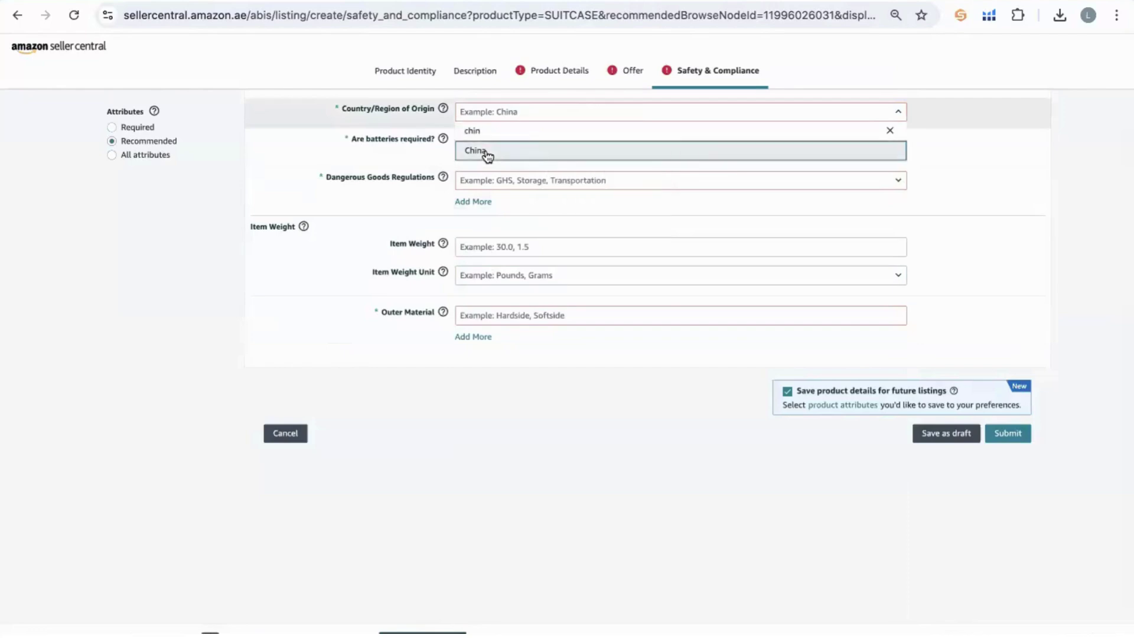
pyautogui.click(568, 152)
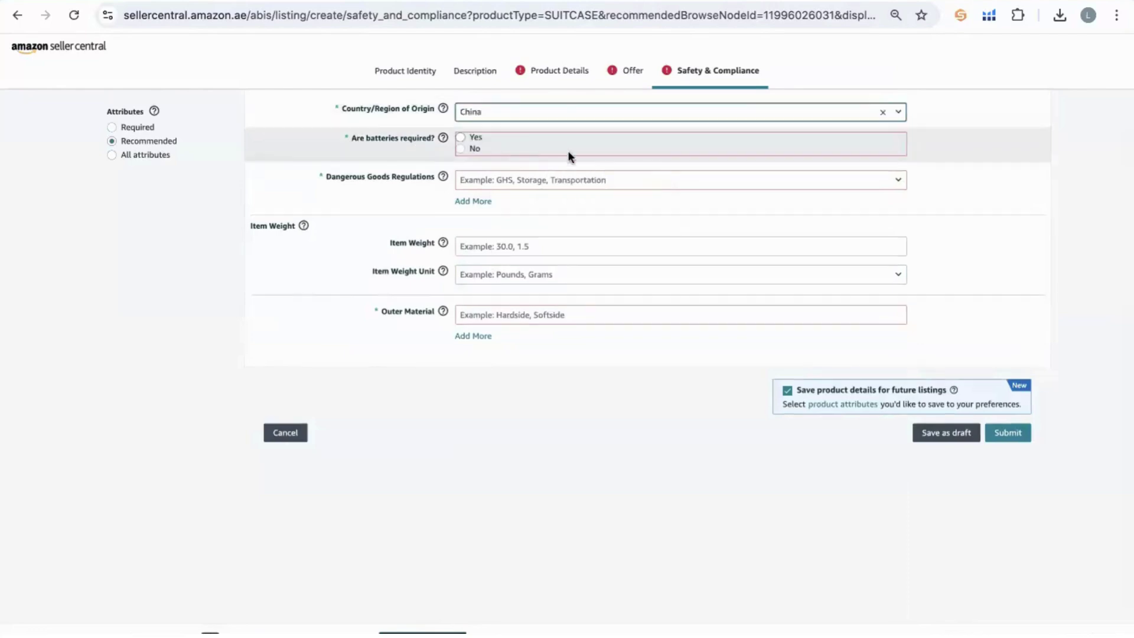
pyautogui.click(466, 155)
pyautogui.click(503, 181)
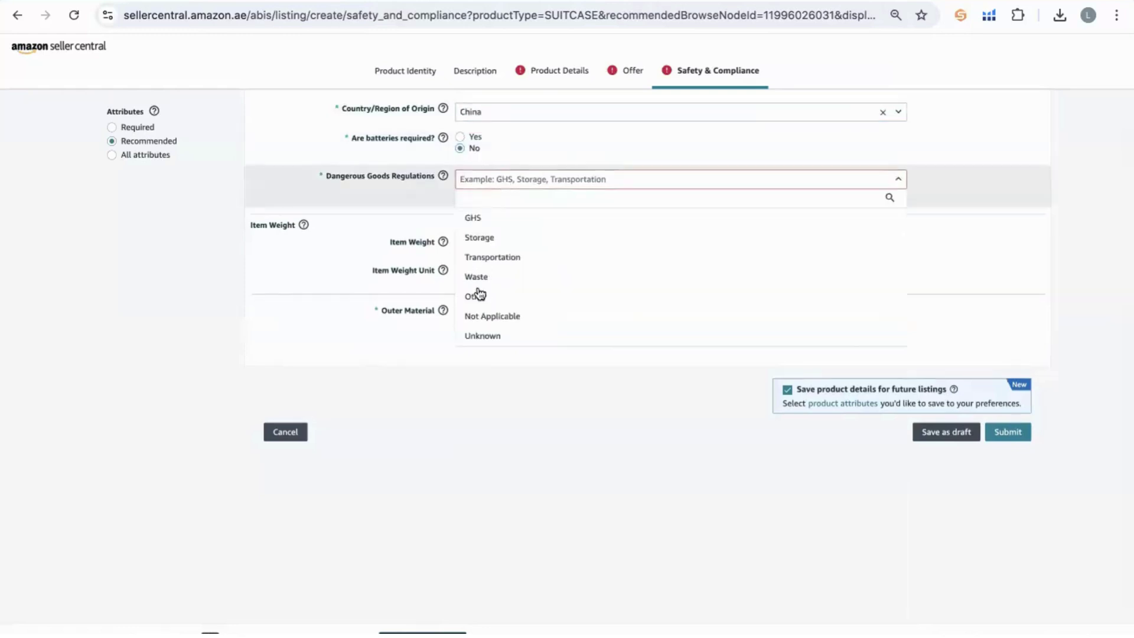
pyautogui.click(473, 316)
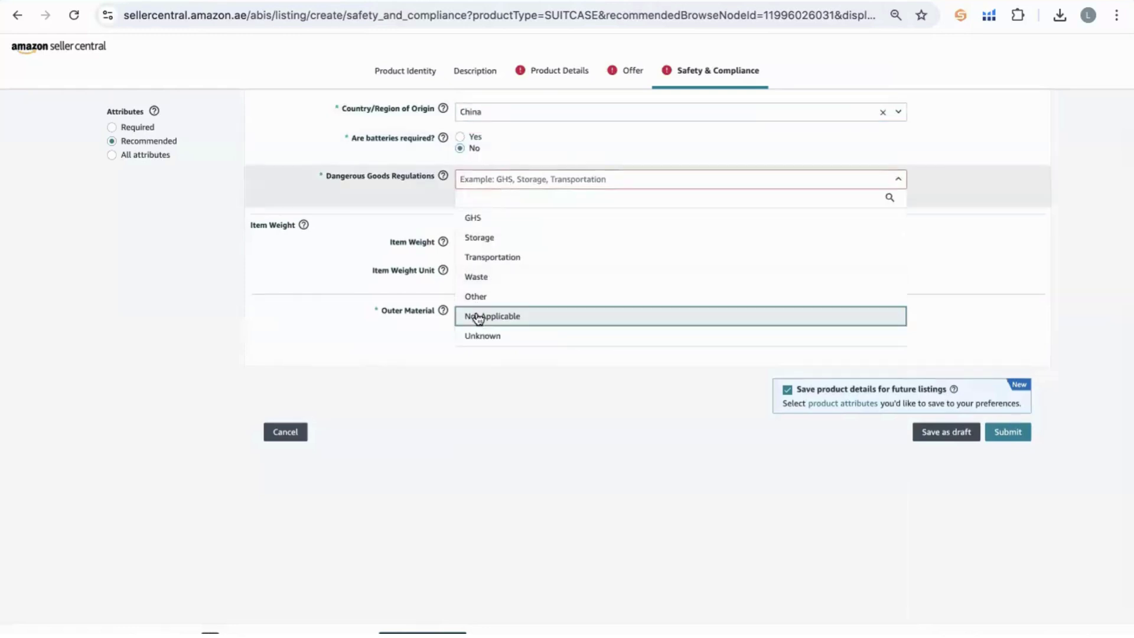
pyautogui.click(318, 237)
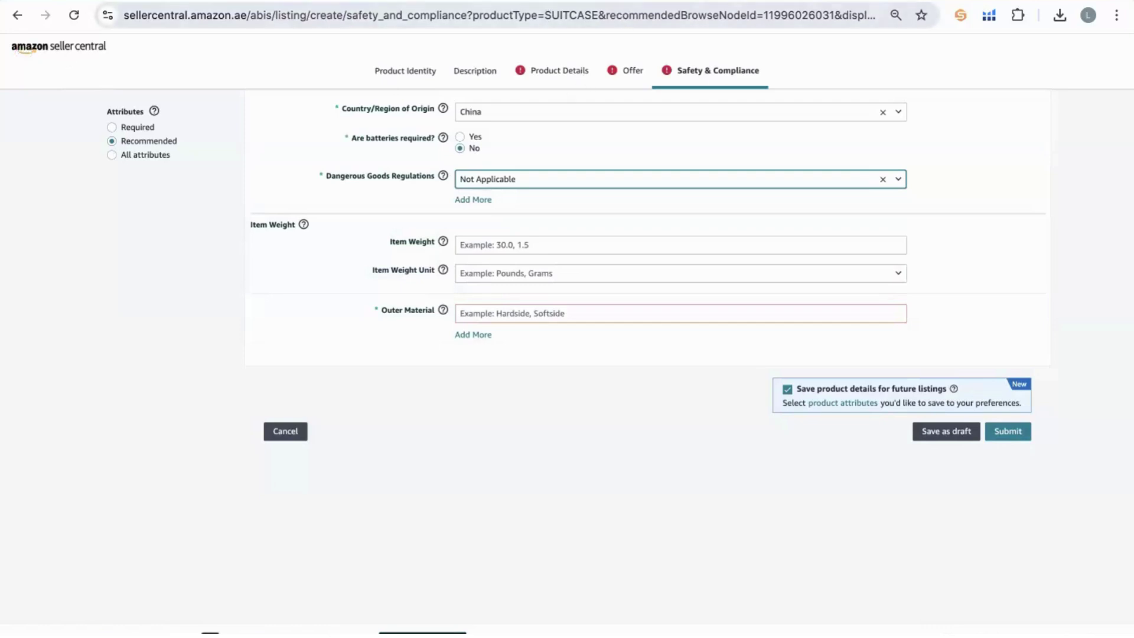
# Scroll back up to the generated title in the ChatGPT 'Amazon Listing UAE' chat.
pyautogui.click(331, 2)
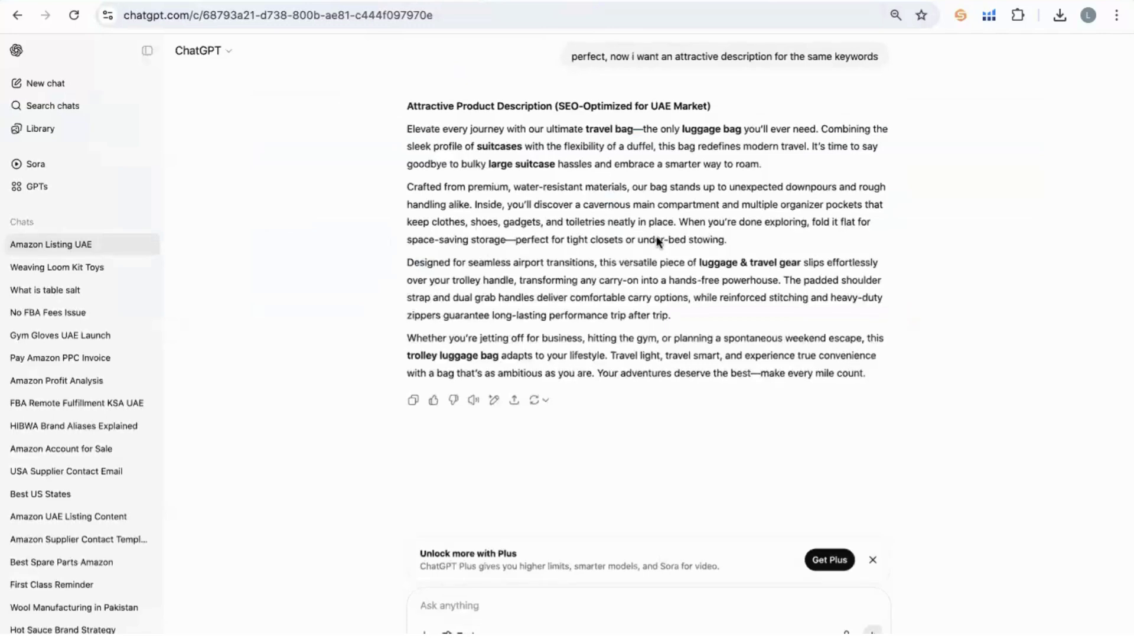
pyautogui.scroll(15, 657, 240)
pyautogui.scroll(15, 657, 236)
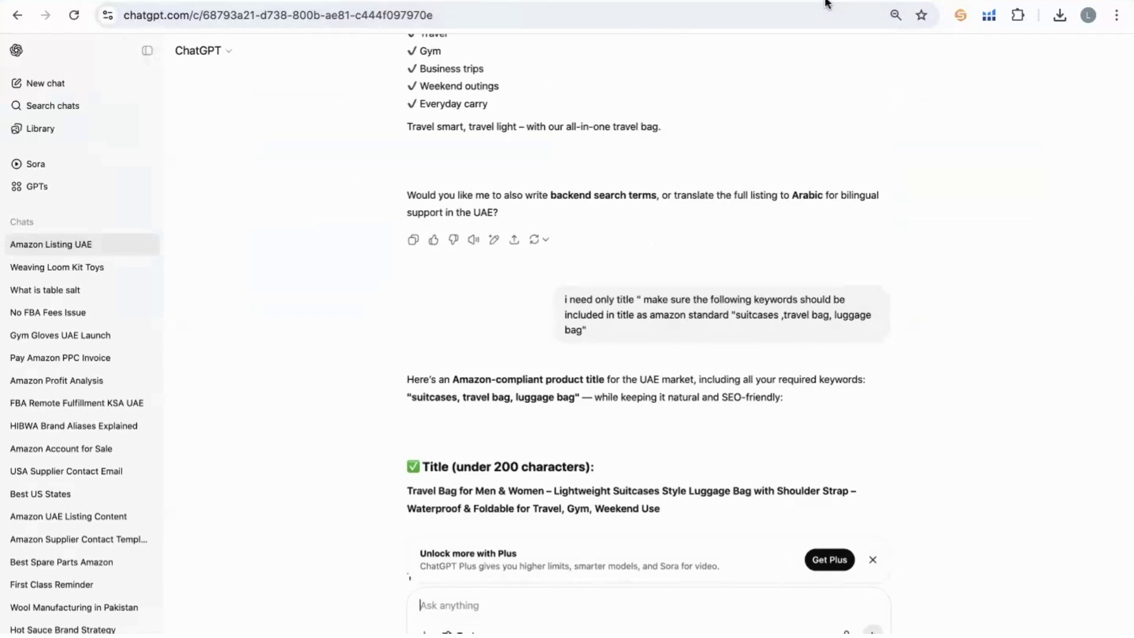
pyautogui.click(555, 1)
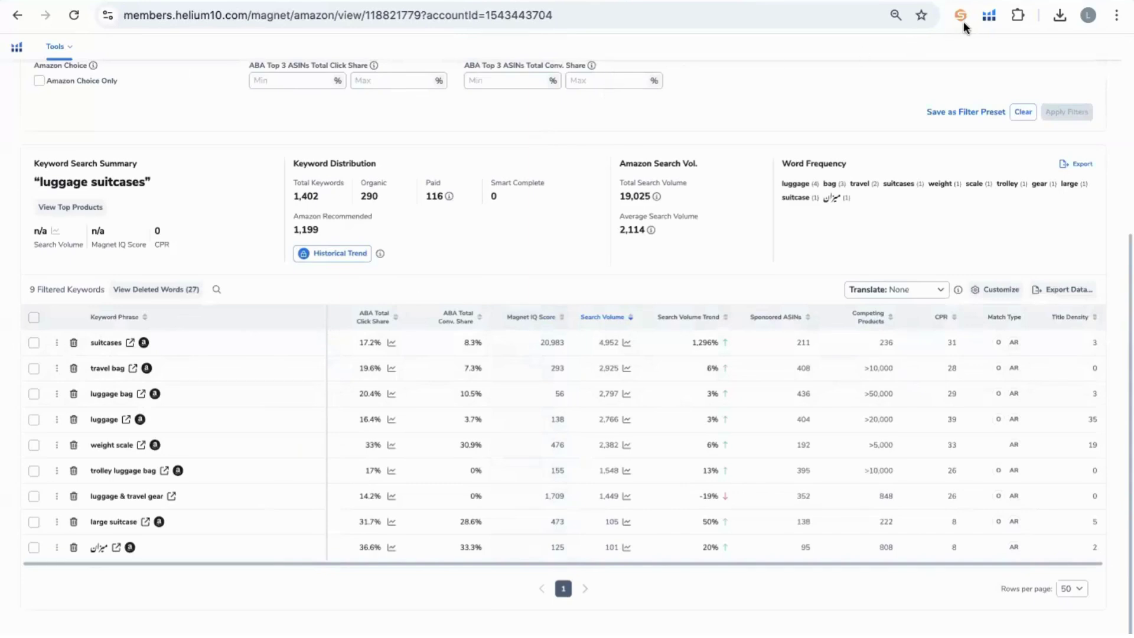
# Delete the weight scale row from the Magnet keyword table.
pyautogui.click(73, 446)
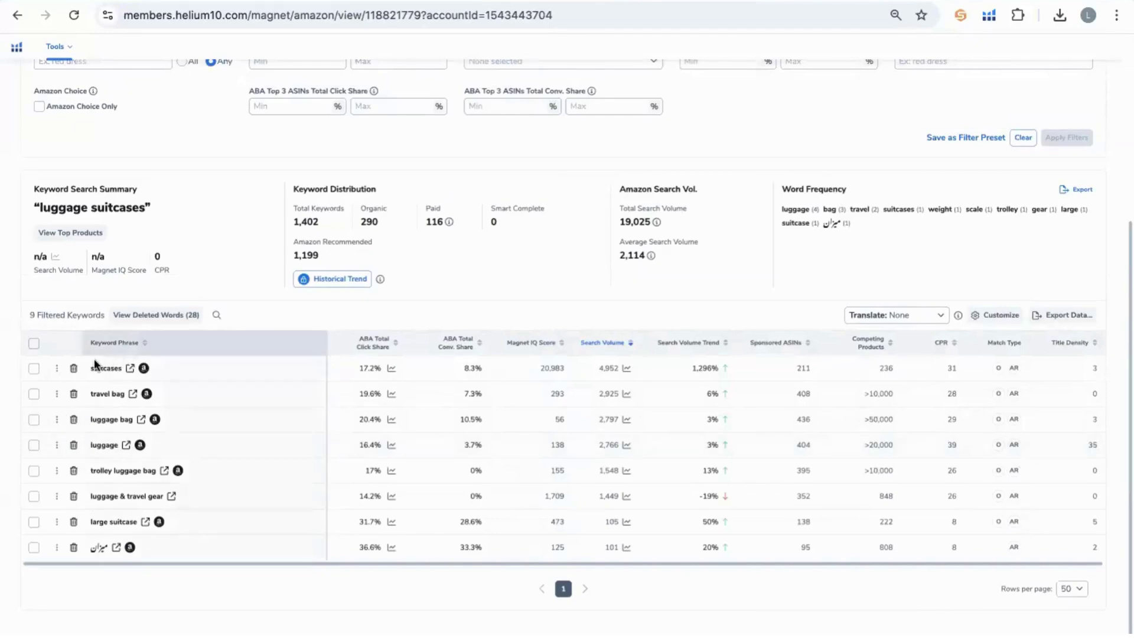
pyautogui.doubleClick(606, 368)
# Go back through the Suitcases best sellers to the Parajohn Burgundy 28-inch spinner page.
pyautogui.click(633, 1)
pyautogui.scroll(20, 591, 180)
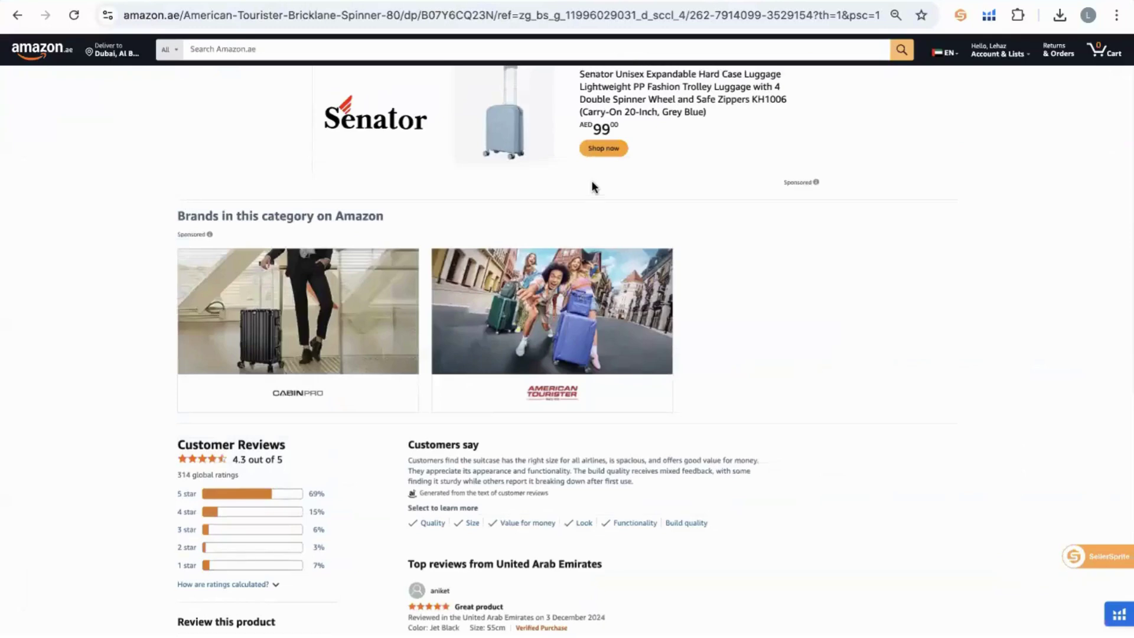
pyautogui.scroll(15, 592, 186)
pyautogui.click(17, 19)
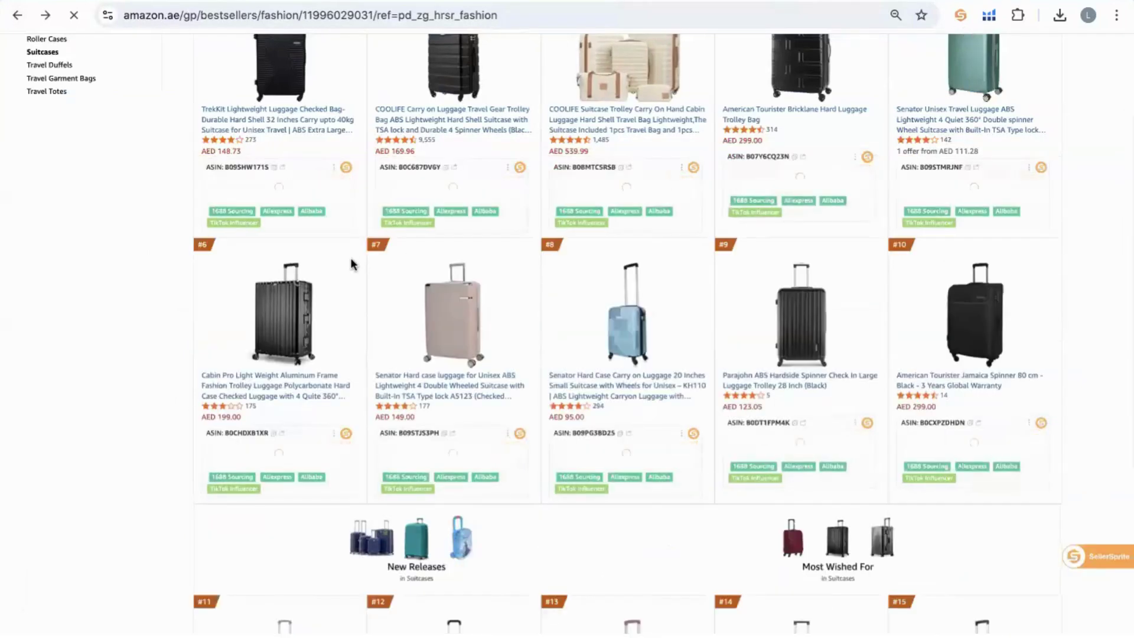
pyautogui.scroll(5, 606, 145)
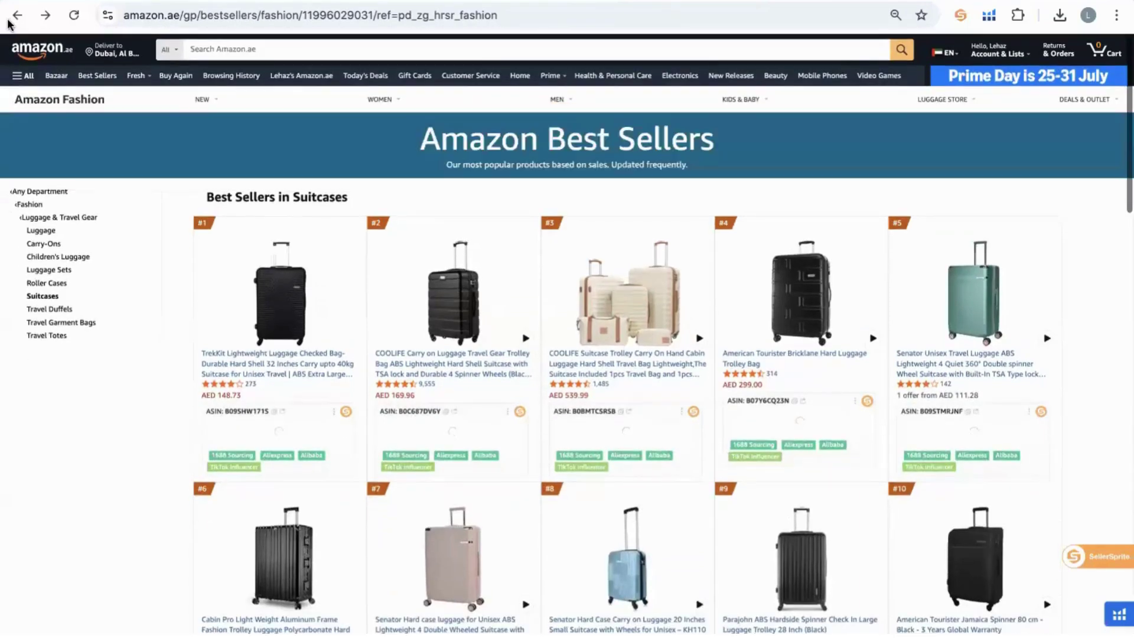
pyautogui.click(10, 20)
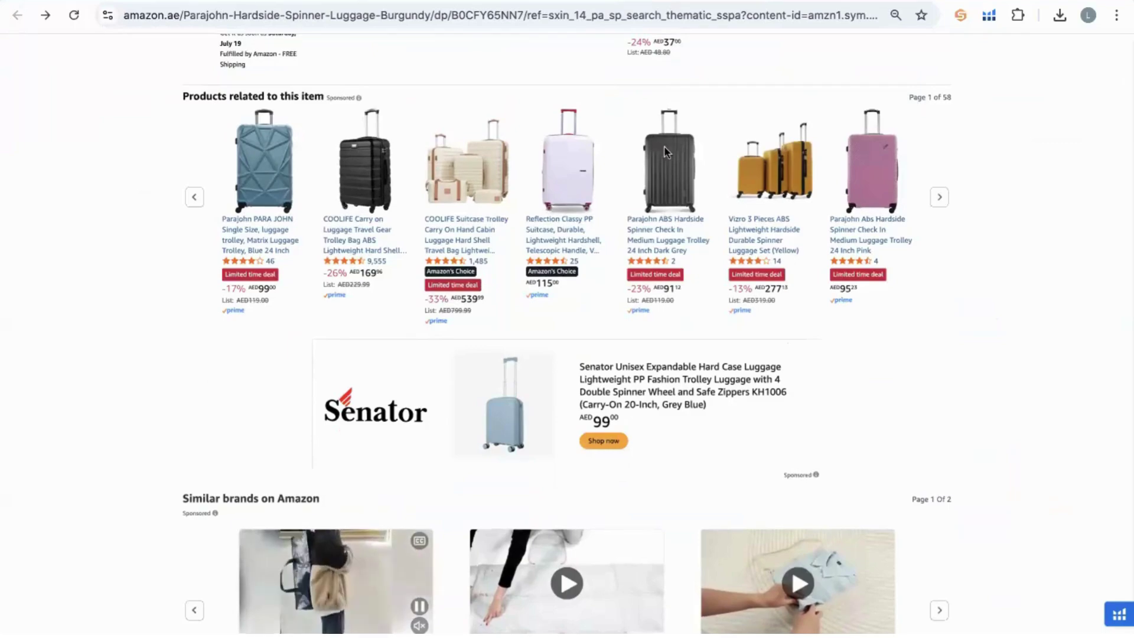
pyautogui.scroll(20, 731, 183)
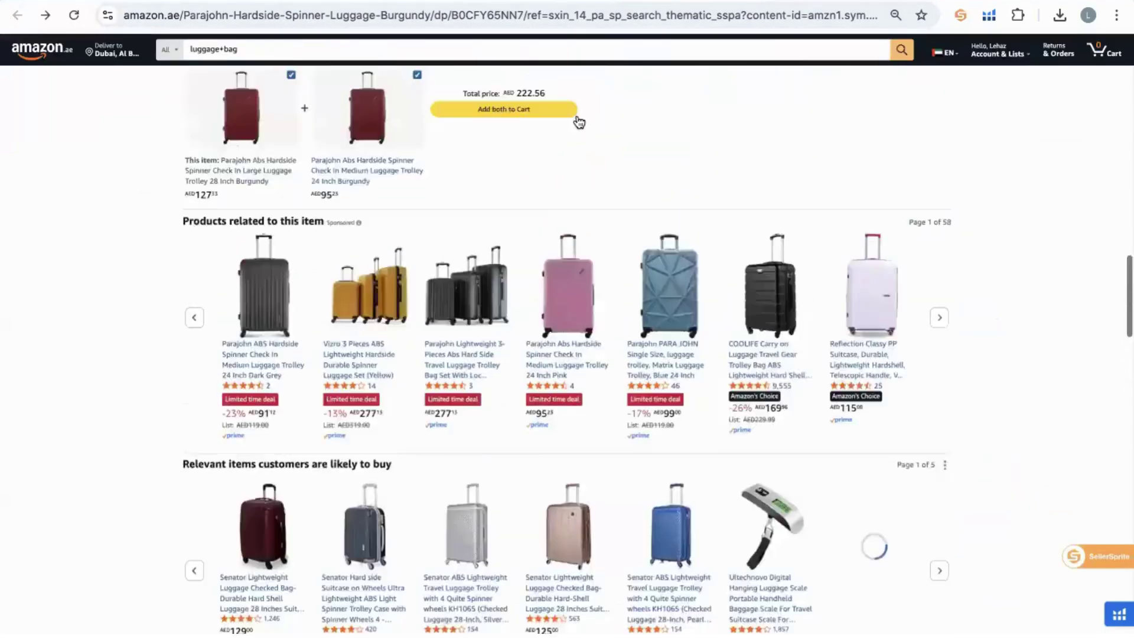
pyautogui.scroll(7, 708, 237)
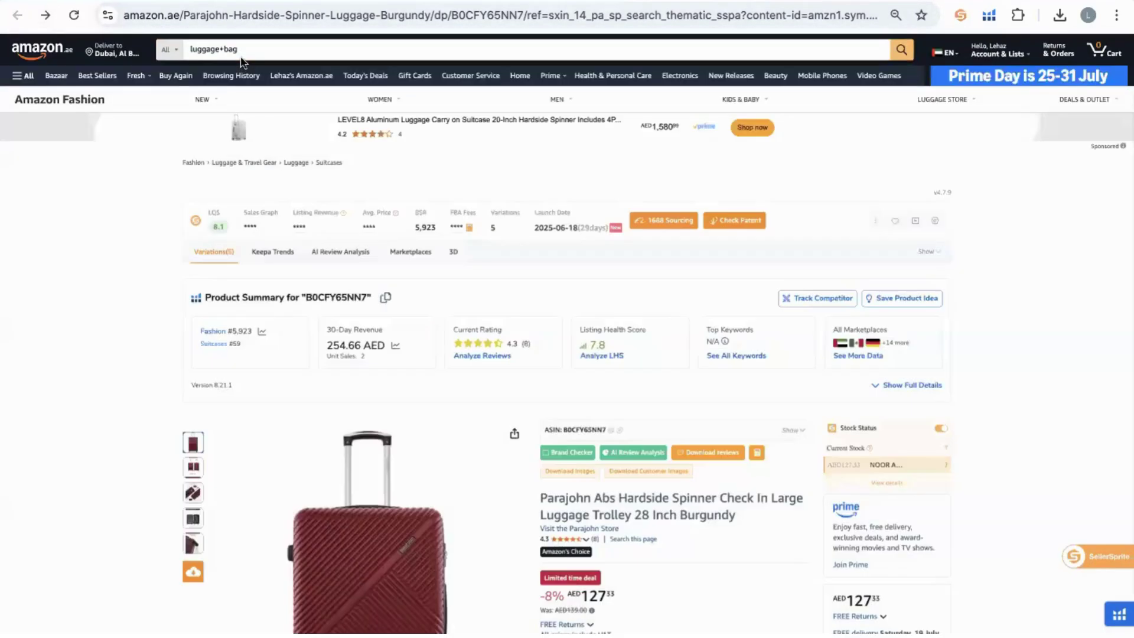
# Replace the previous Amazon.ae search with 'luggage bag' and run it to list matching products.
pyautogui.click(208, 56)
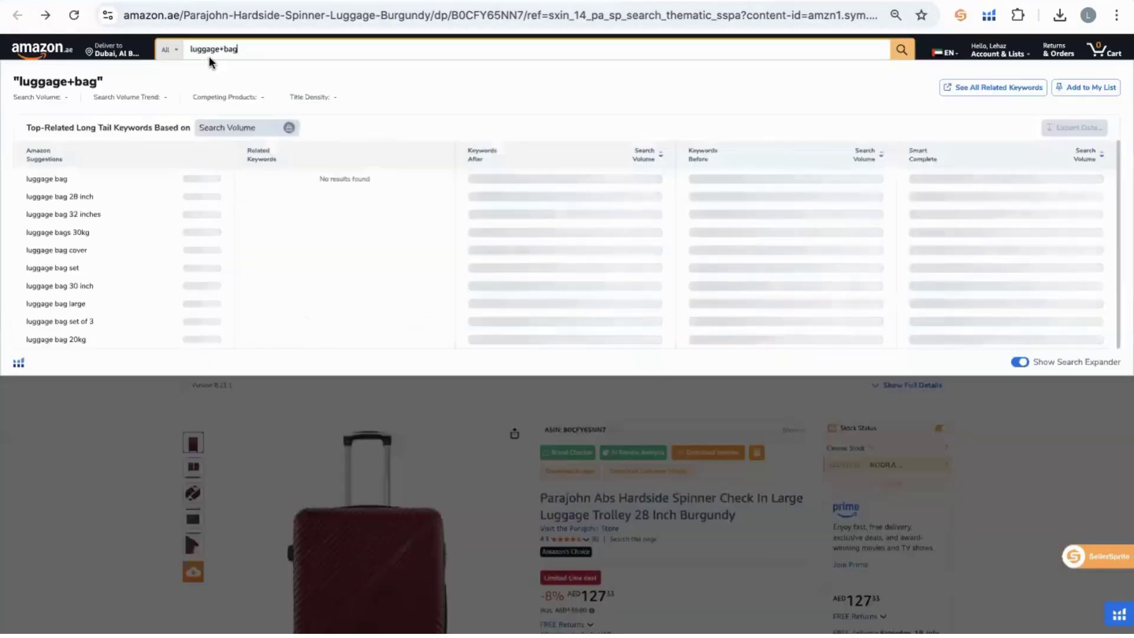
pyautogui.hotkey('ctrl', 'a')
pyautogui.press('BackSpace')
pyautogui.write('lu')
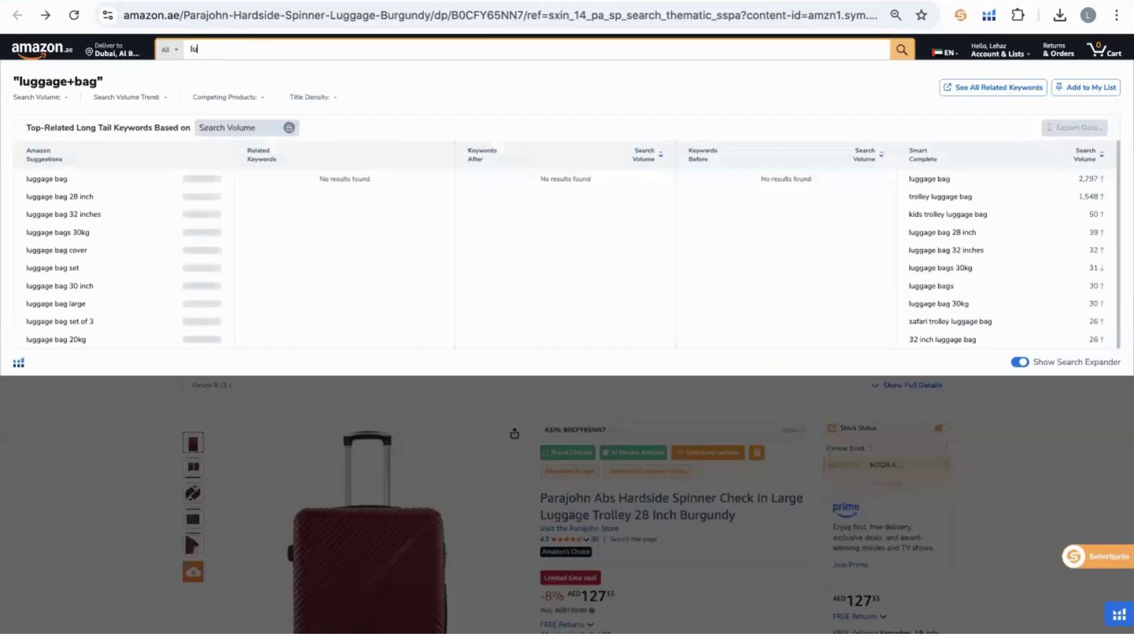
pyautogui.write('ggage bag')
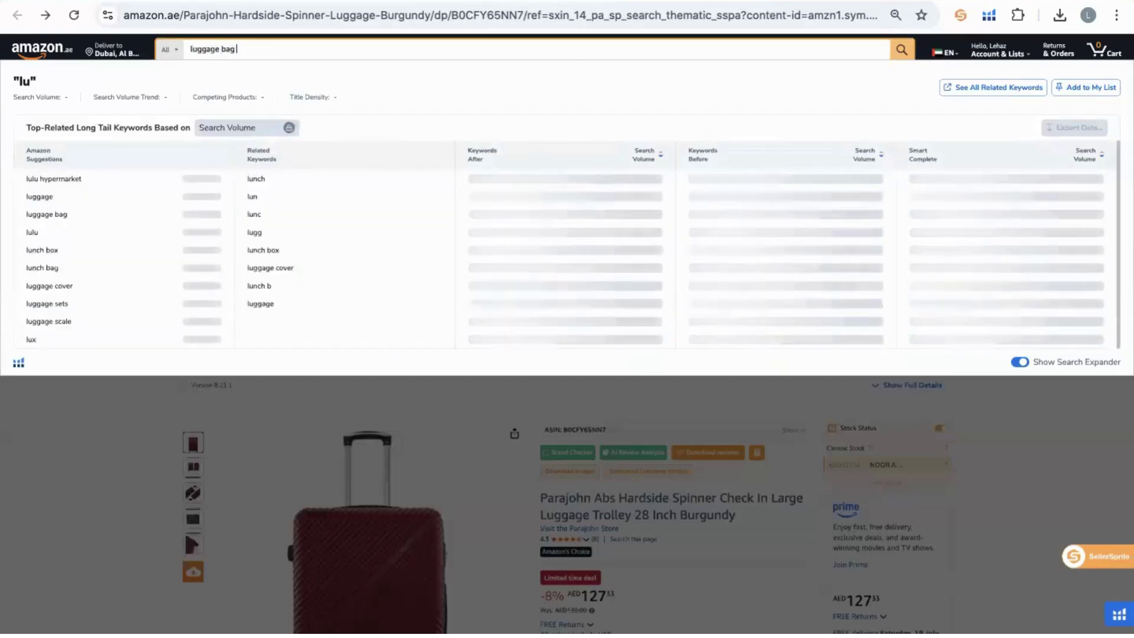
pyautogui.press('Return')
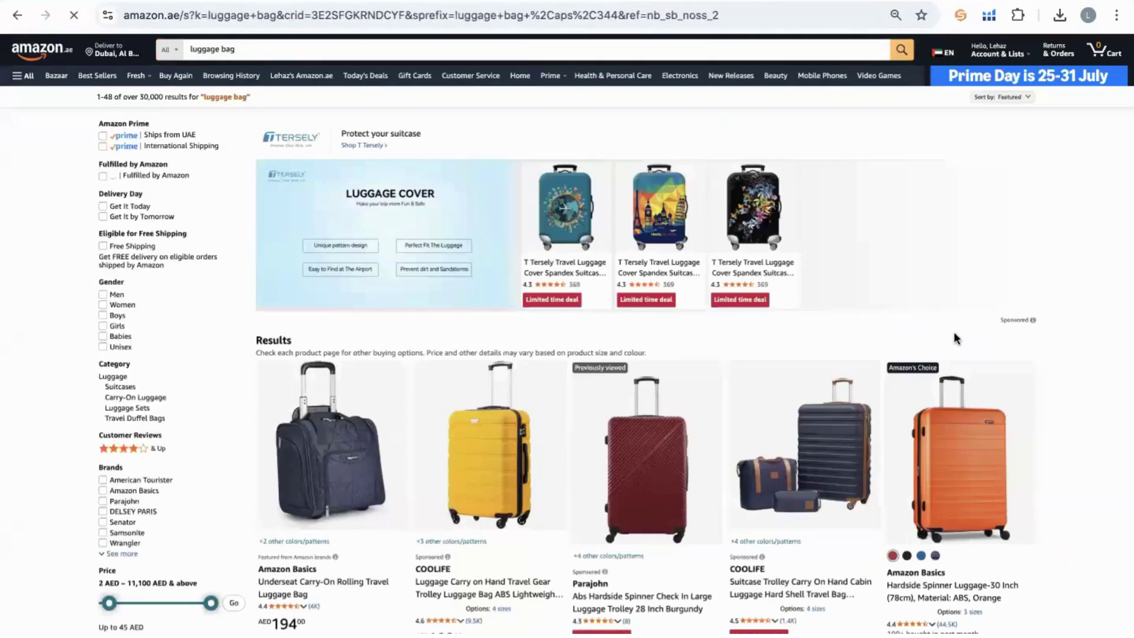
pyautogui.scroll(-5, 956, 338)
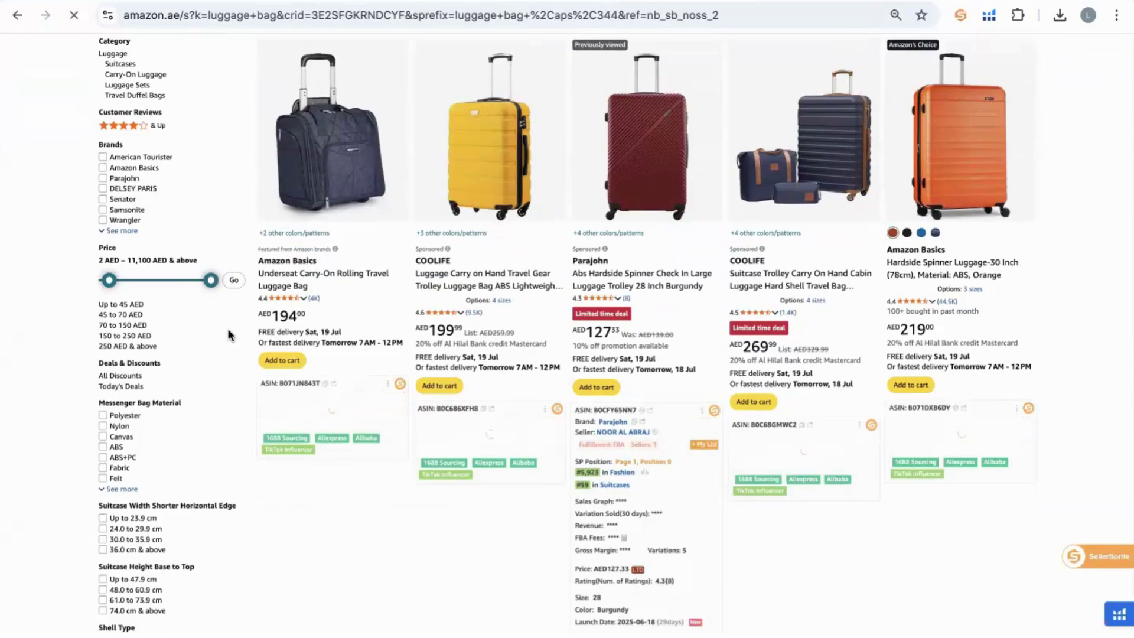
pyautogui.scroll(-2, 228, 328)
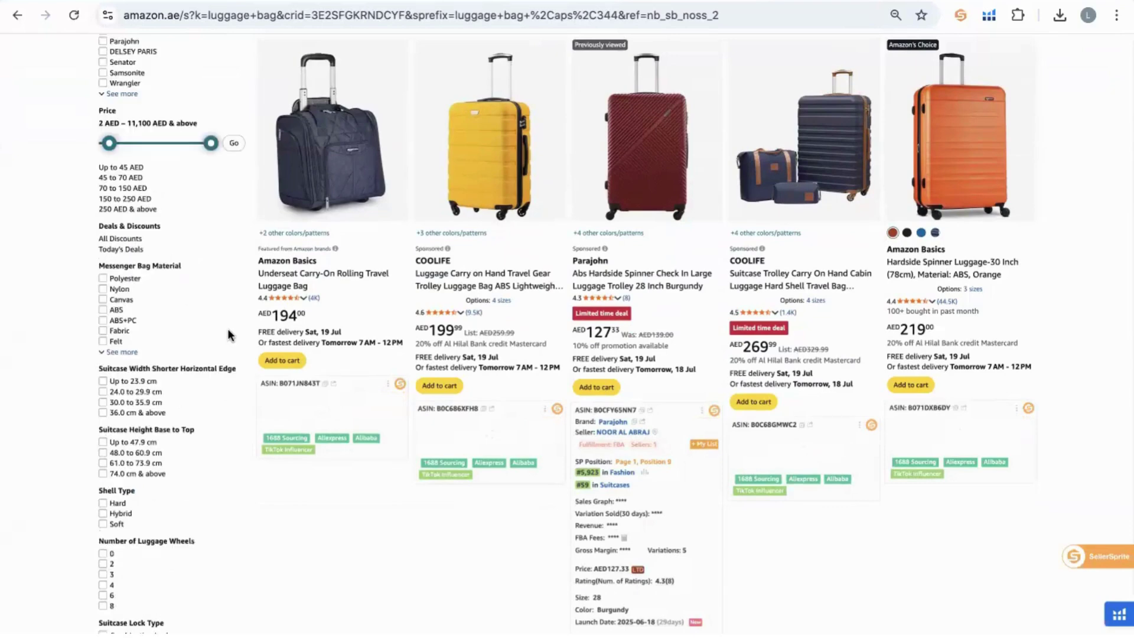
pyautogui.scroll(-1, 228, 328)
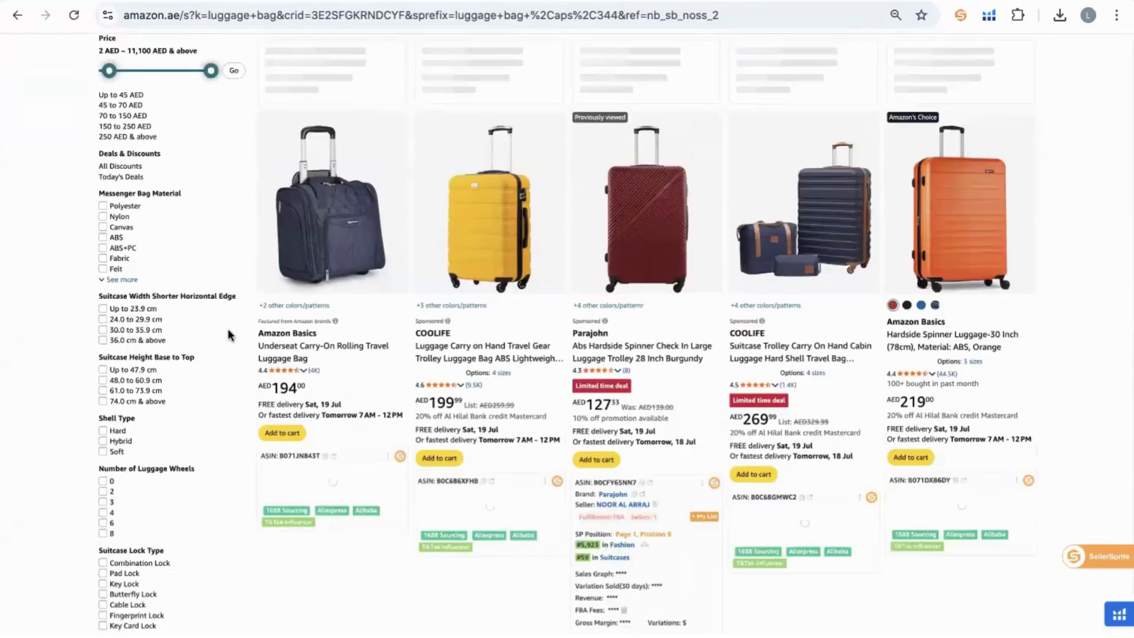
pyautogui.scroll(-3, 228, 328)
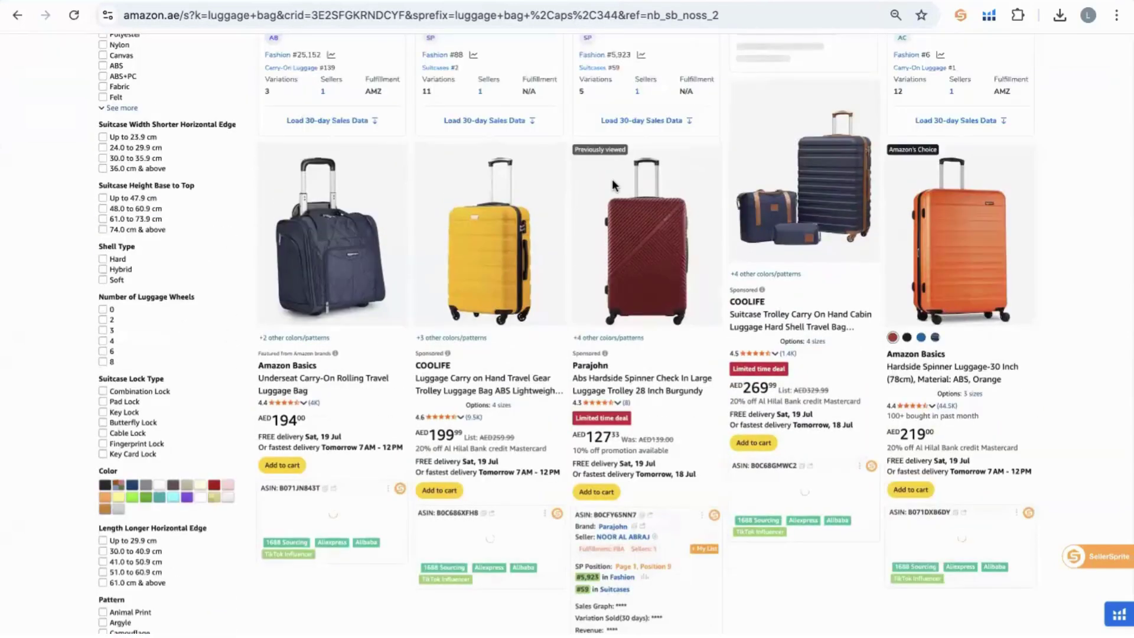
pyautogui.scroll(10, 367, 106)
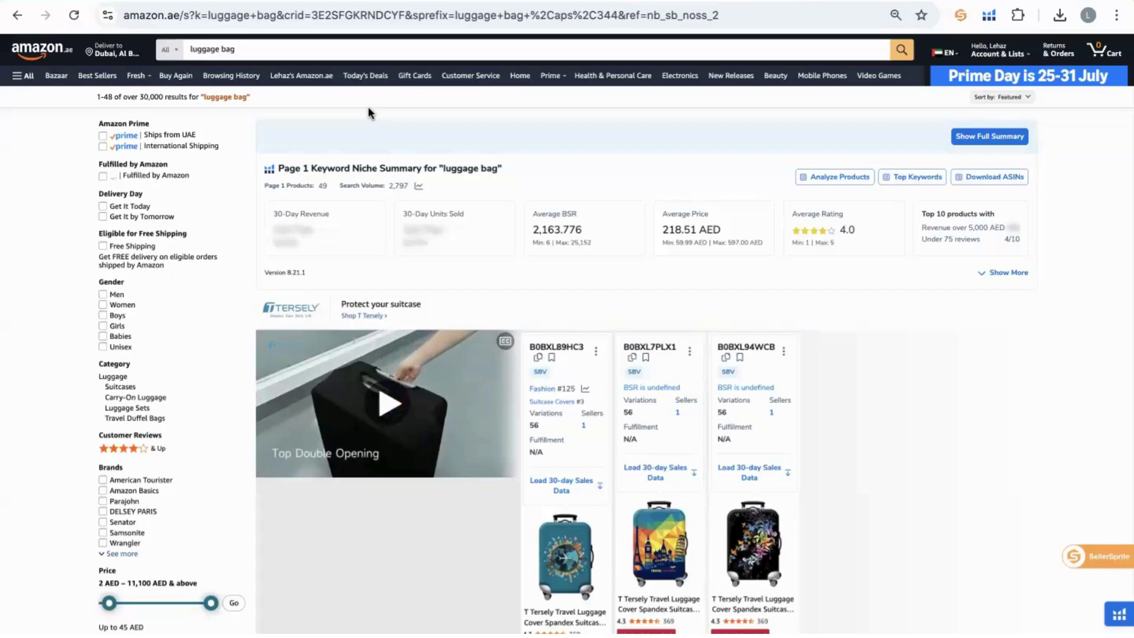
pyautogui.scroll(-5, 451, 129)
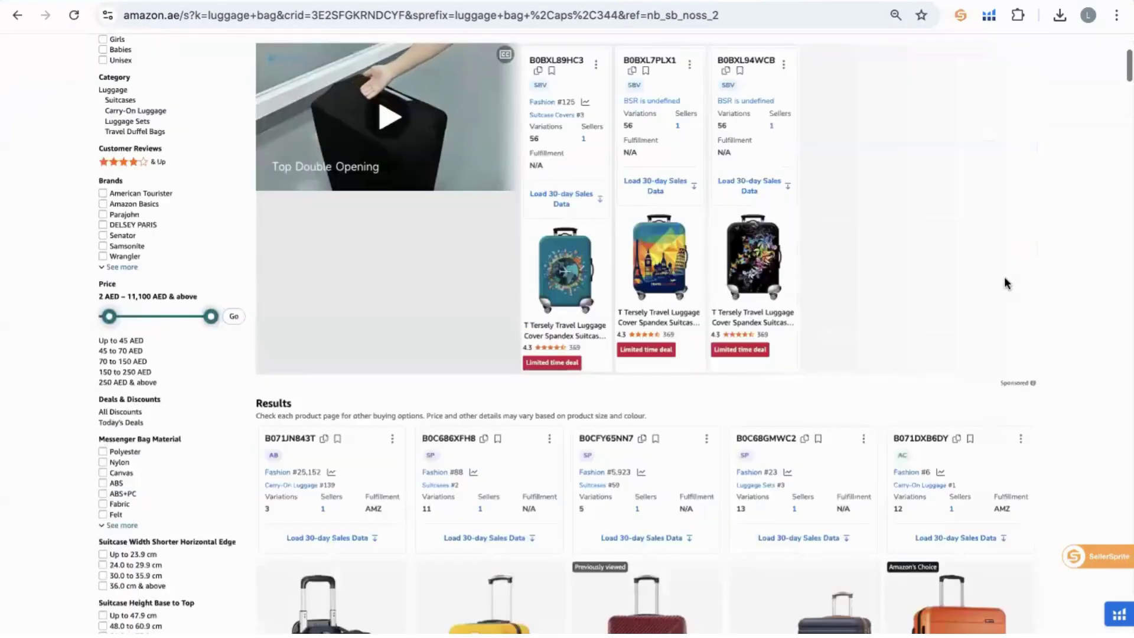
pyautogui.scroll(-8, 1004, 278)
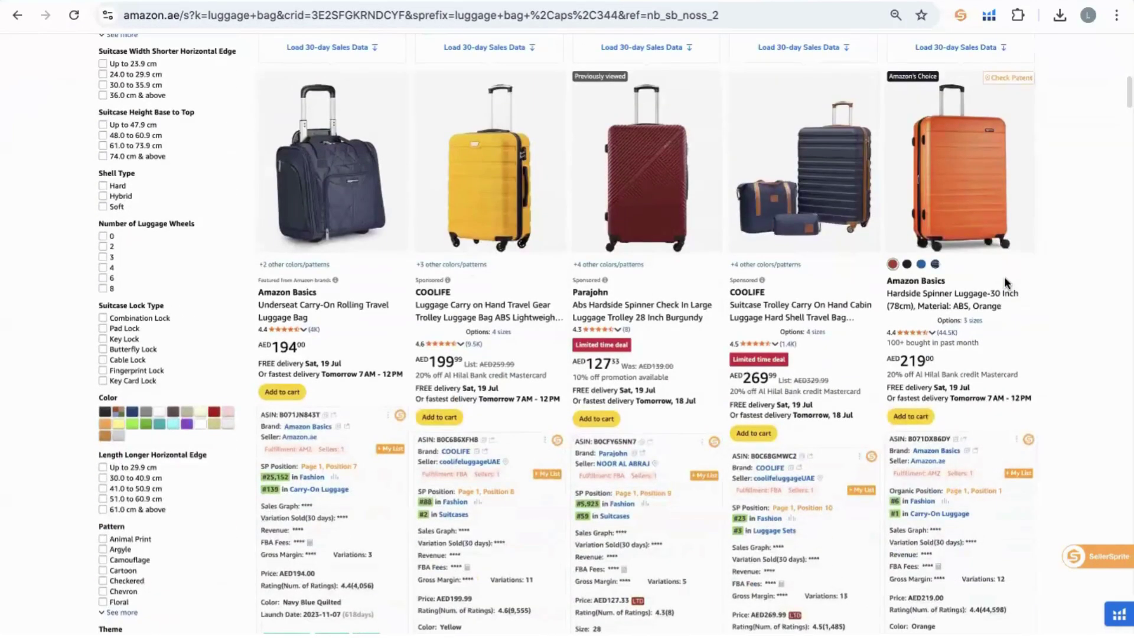
pyautogui.scroll(-1, 1005, 284)
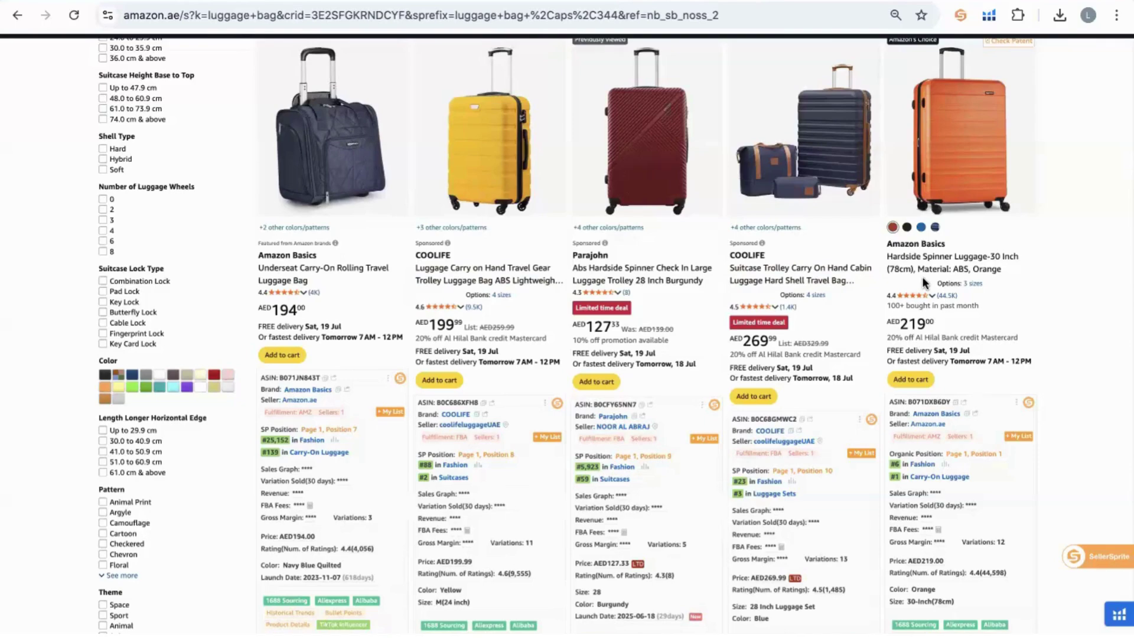
pyautogui.scroll(-1, 922, 276)
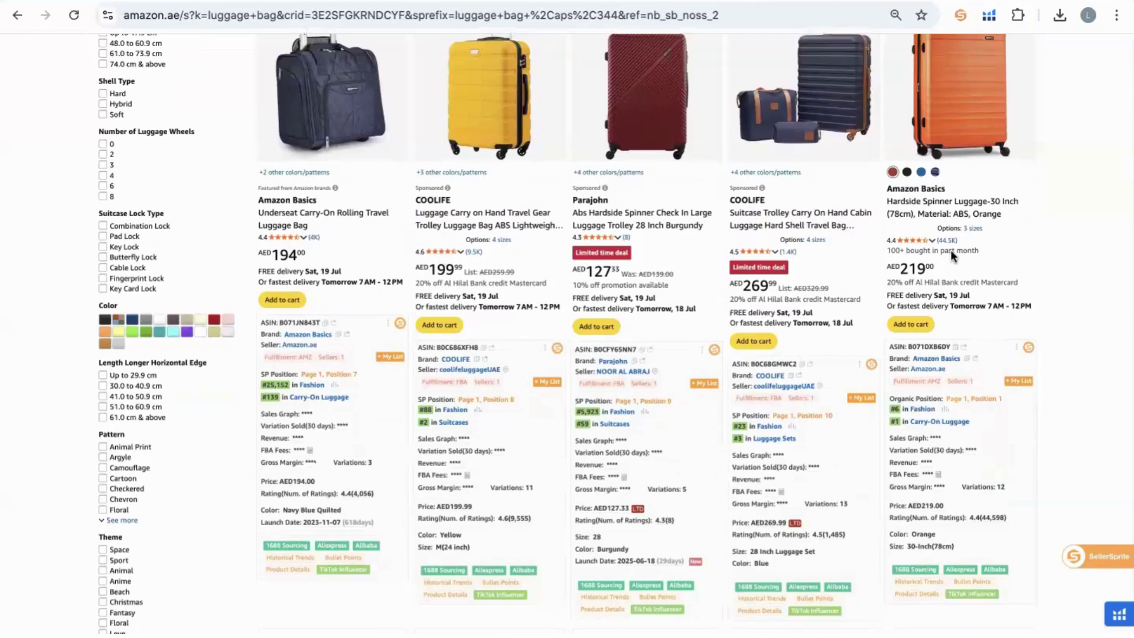
pyautogui.scroll(-1, 951, 250)
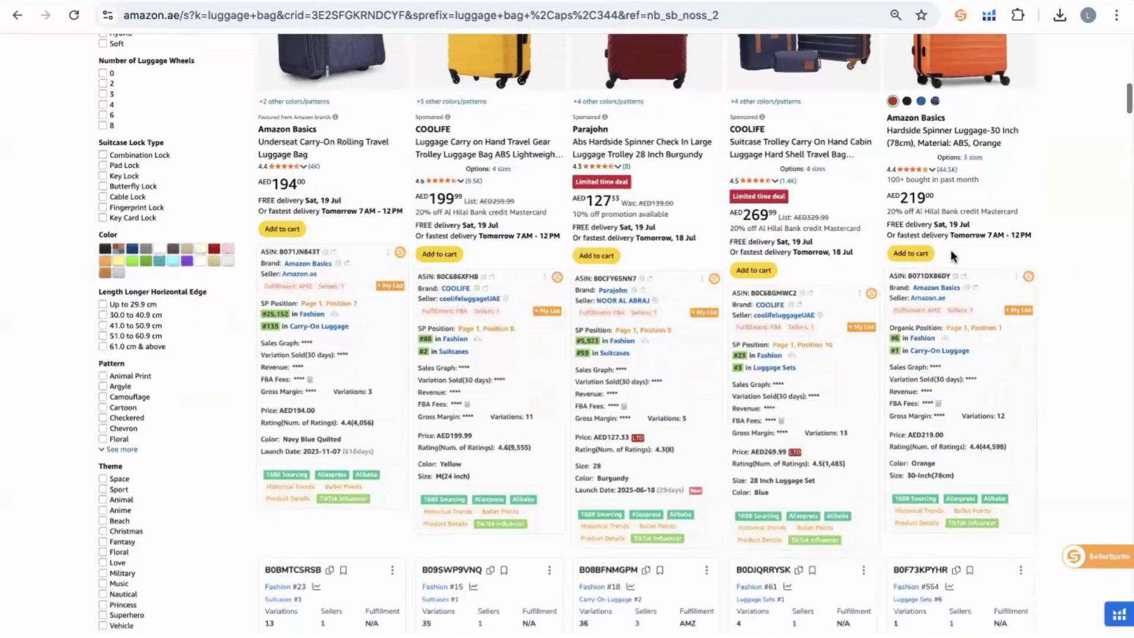
pyautogui.scroll(-1, 951, 255)
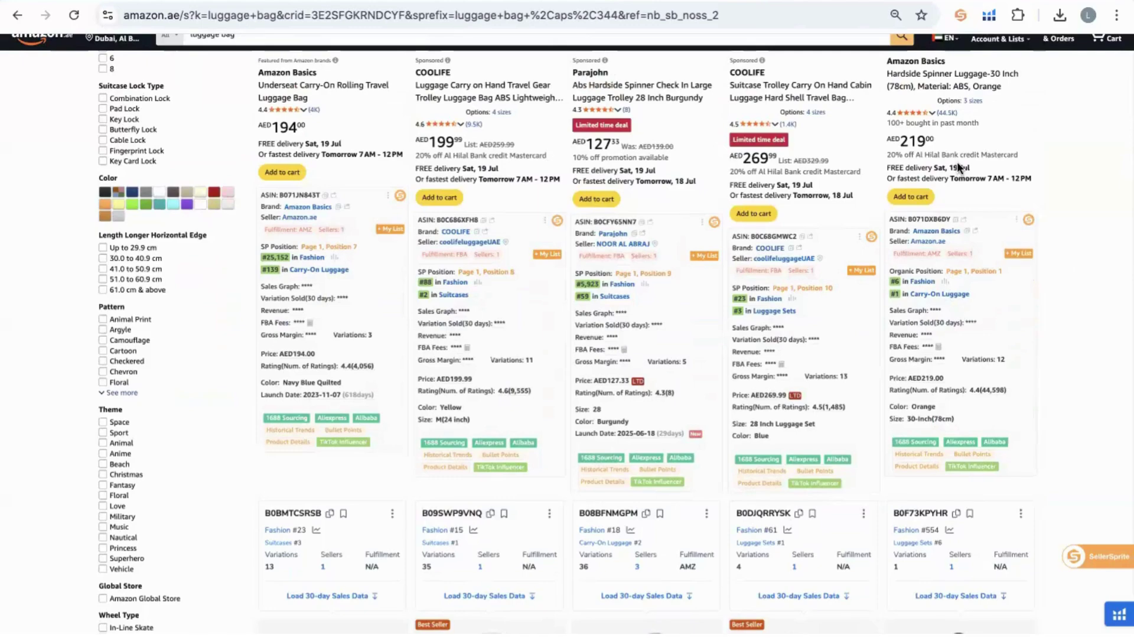
pyautogui.scroll(5, 1064, 131)
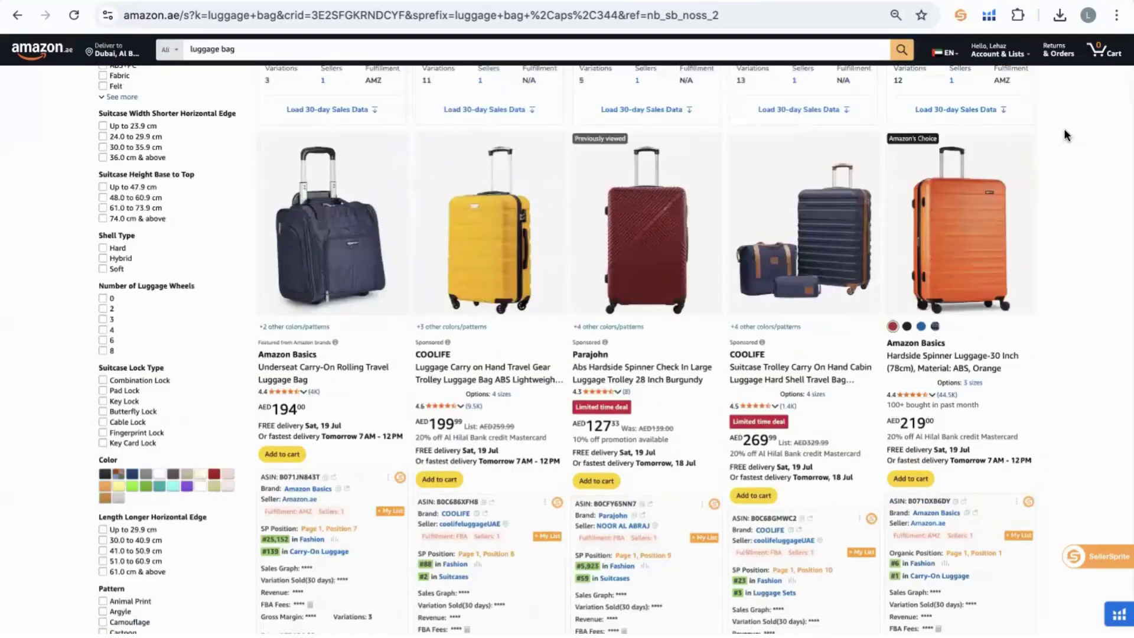
pyautogui.scroll(-1, 1064, 134)
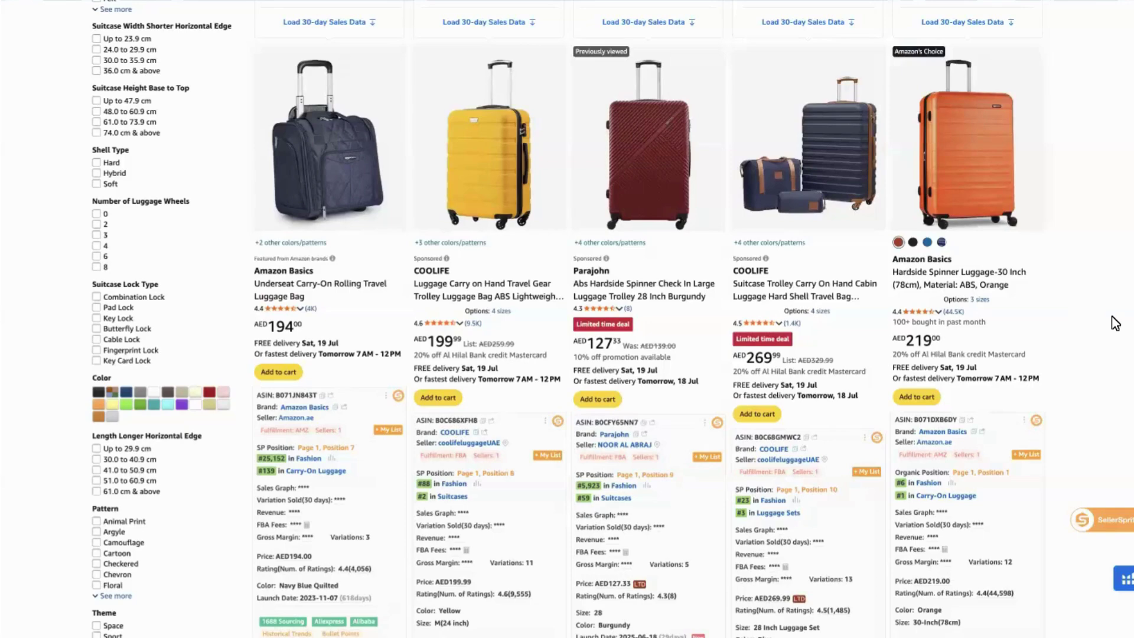
pyautogui.scroll(-5, 1115, 323)
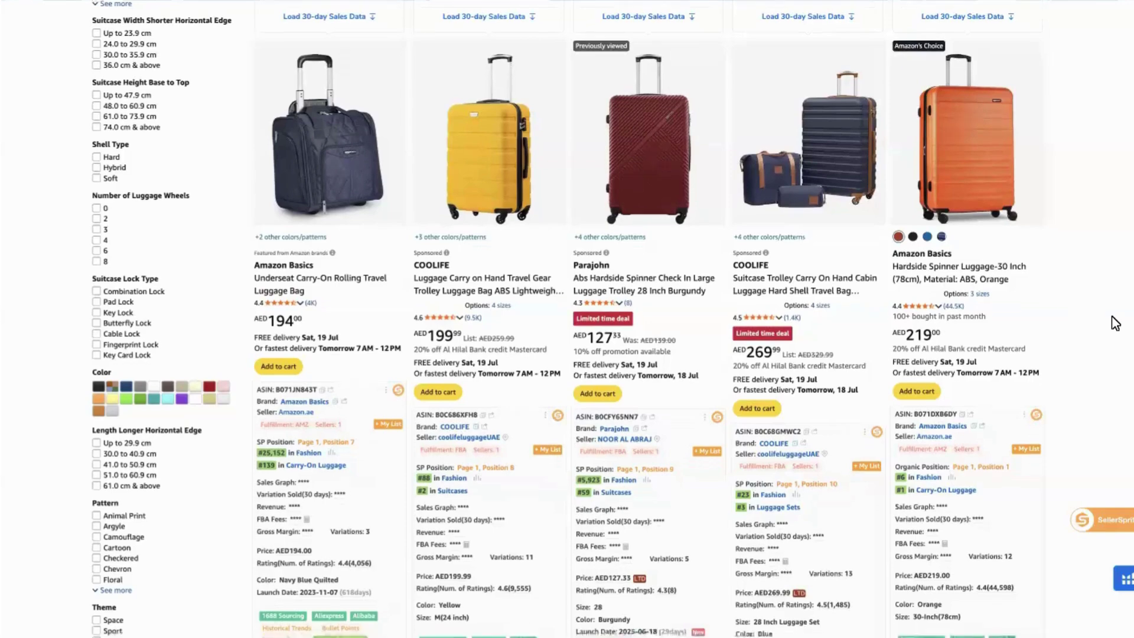
pyautogui.scroll(4, 1115, 323)
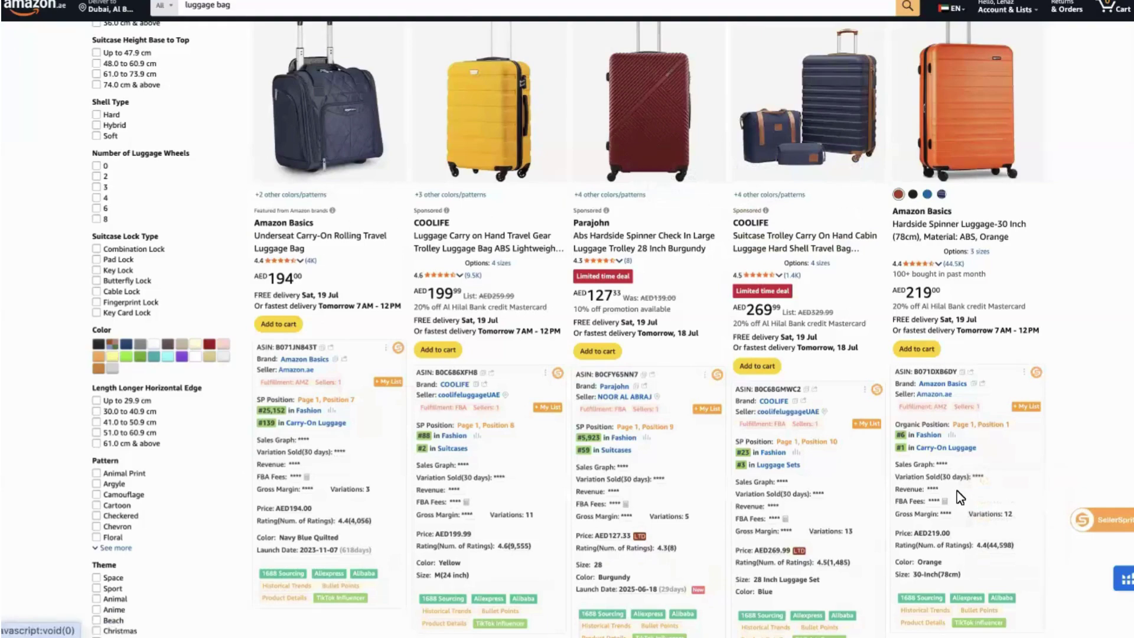
pyautogui.scroll(-10, 956, 491)
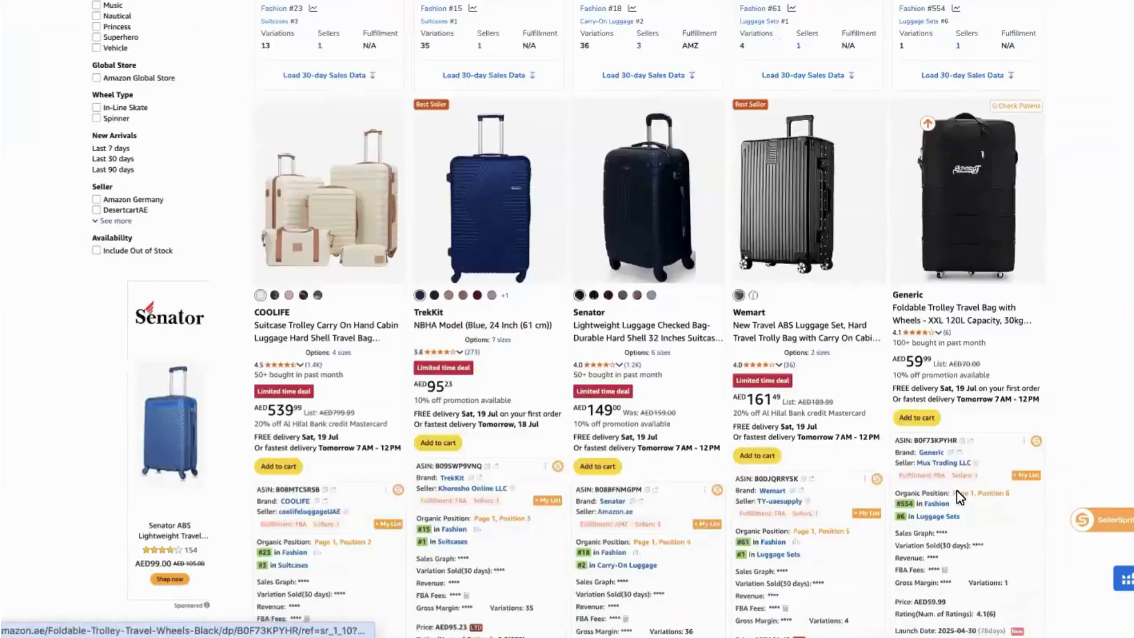
pyautogui.scroll(-10, 957, 490)
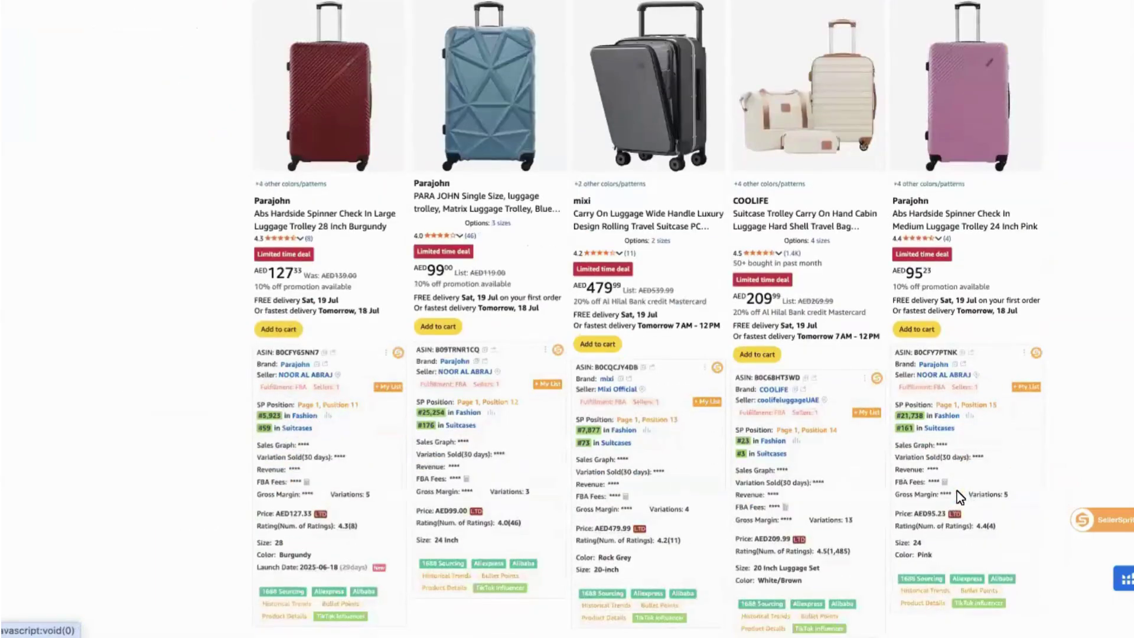
pyautogui.scroll(-1, 957, 490)
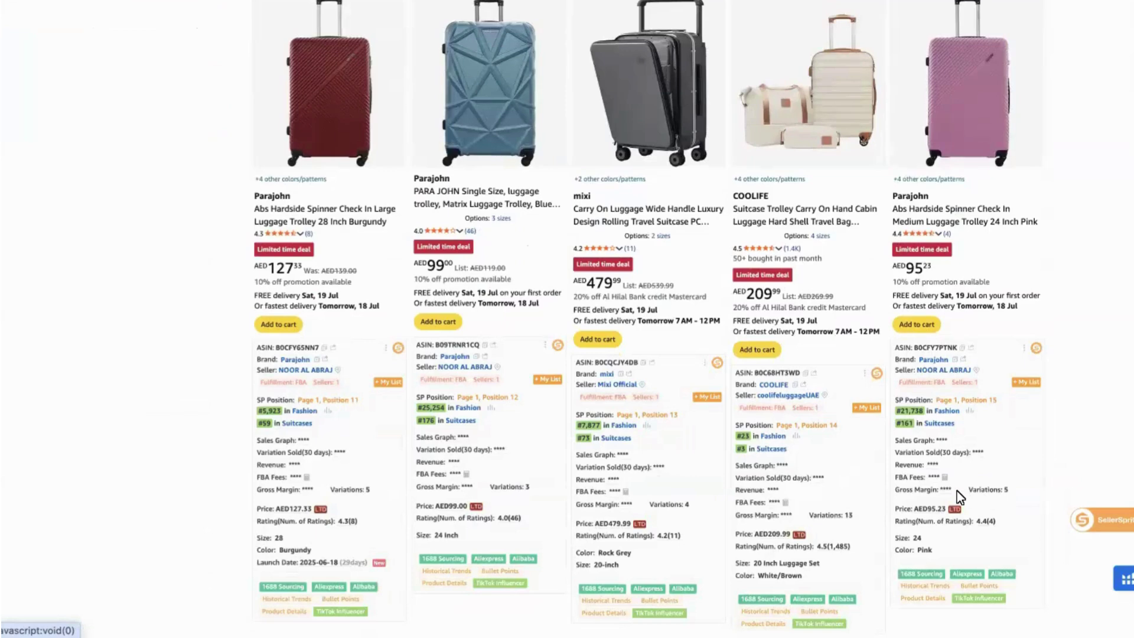
pyautogui.scroll(20, 956, 491)
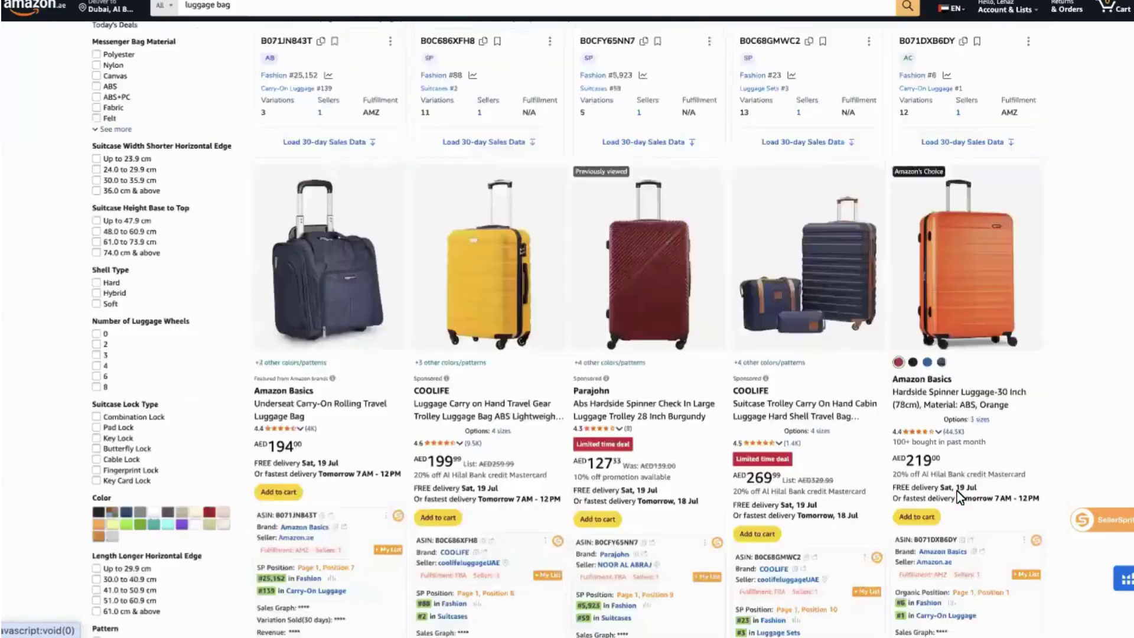
pyautogui.scroll(-4, 957, 491)
pyautogui.scroll(-6, 957, 491)
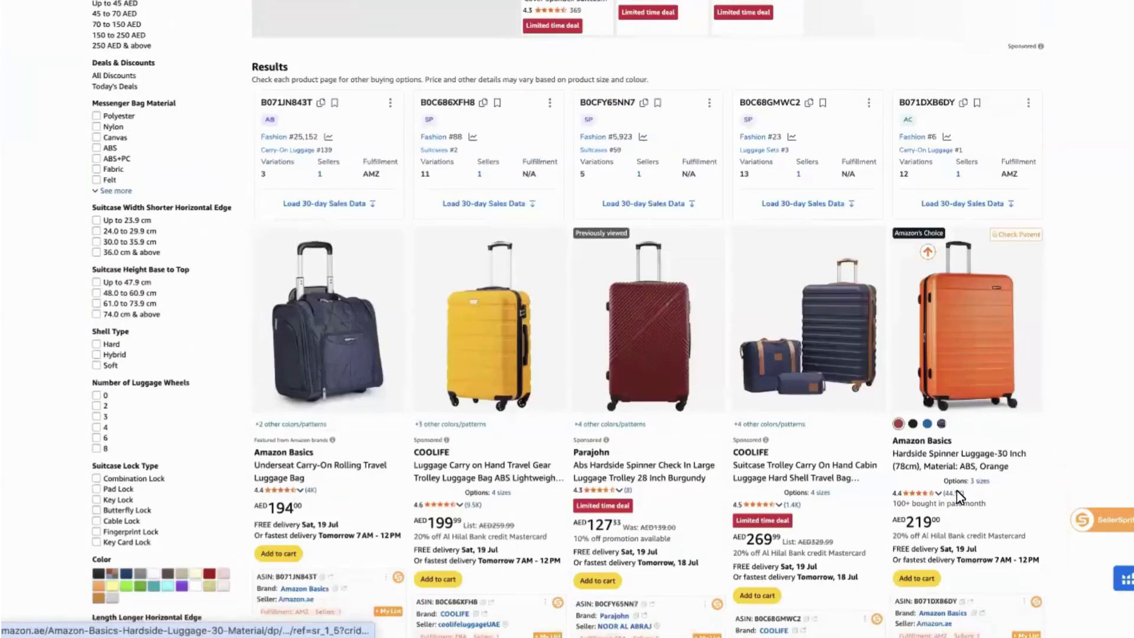
pyautogui.scroll(-1, 956, 491)
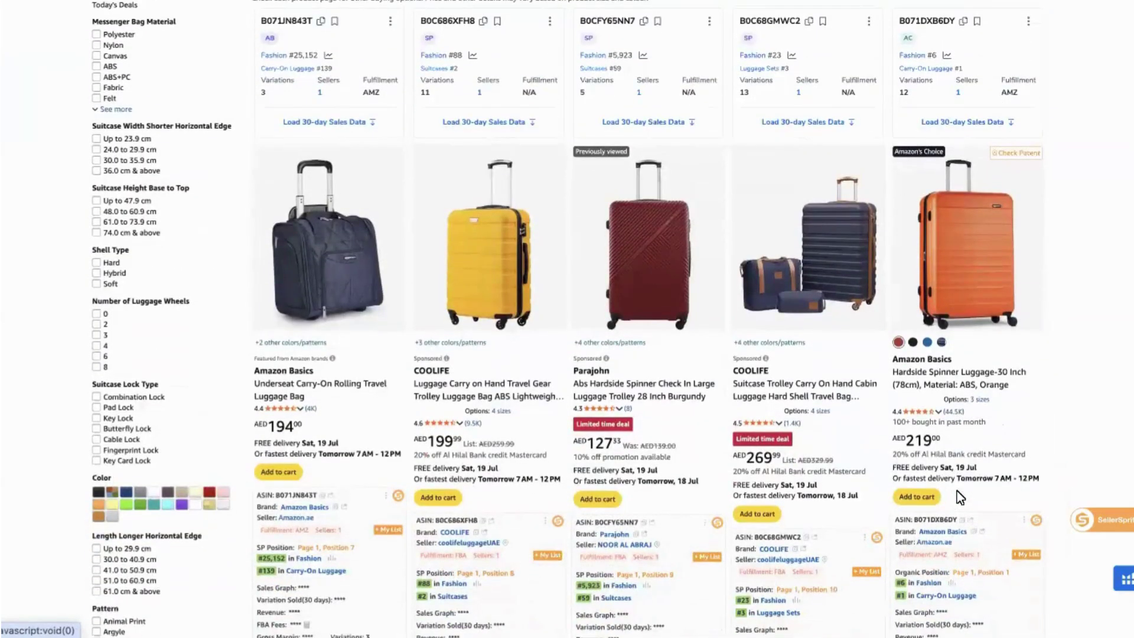
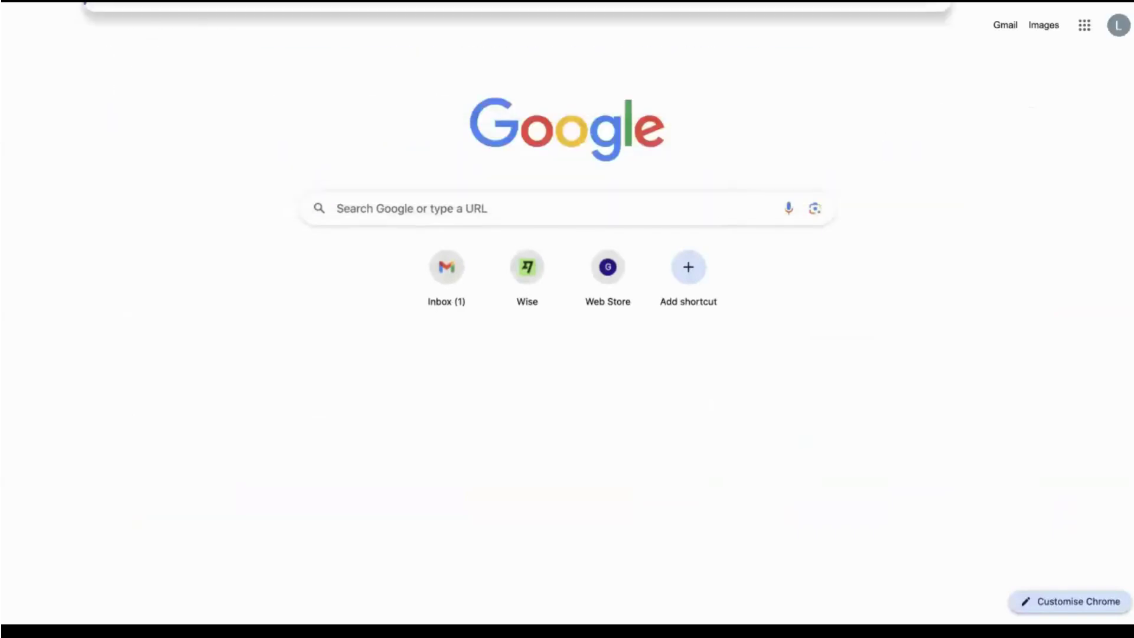
# Search Google for 'gs1' and open the 'GS1 | The Global Language of Business' result.
pyautogui.write('gs1')
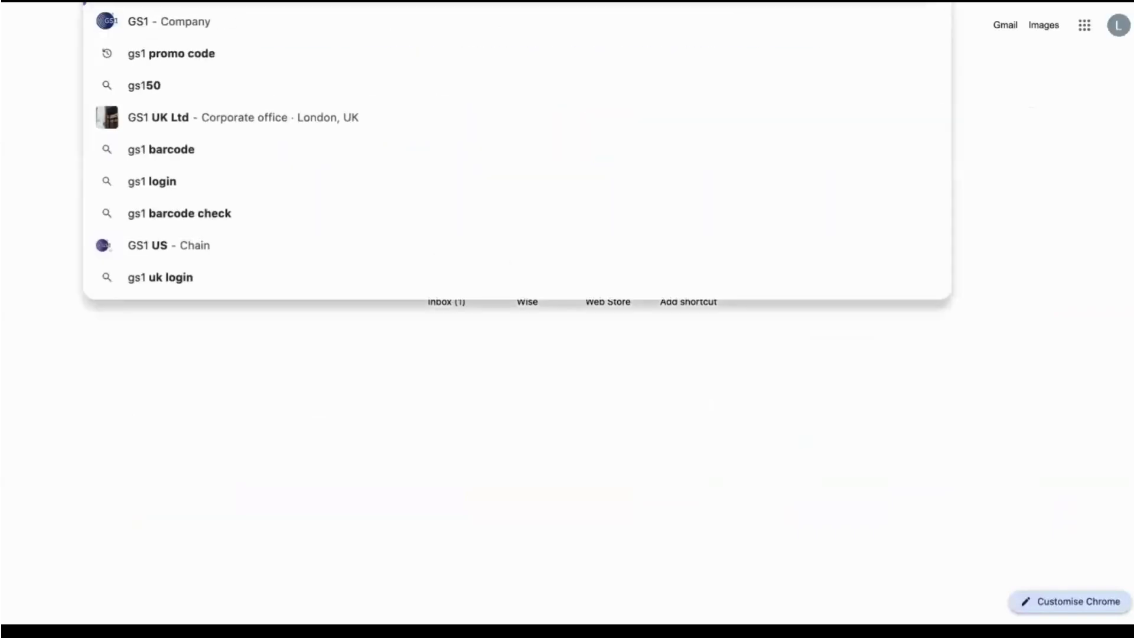
pyautogui.press('Return')
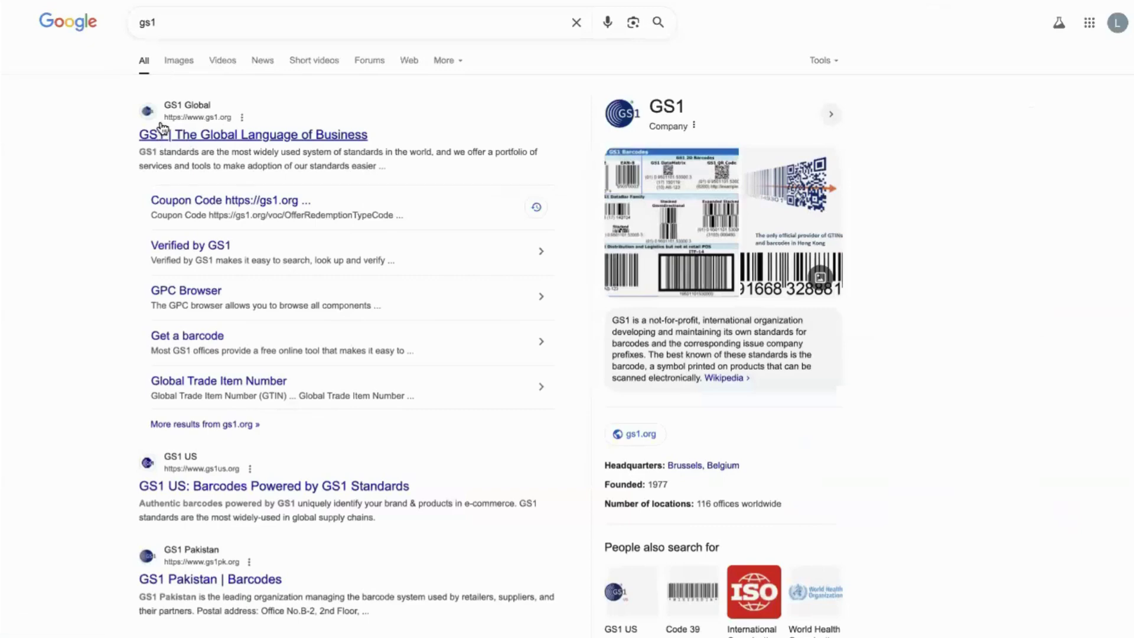
pyautogui.click(161, 123)
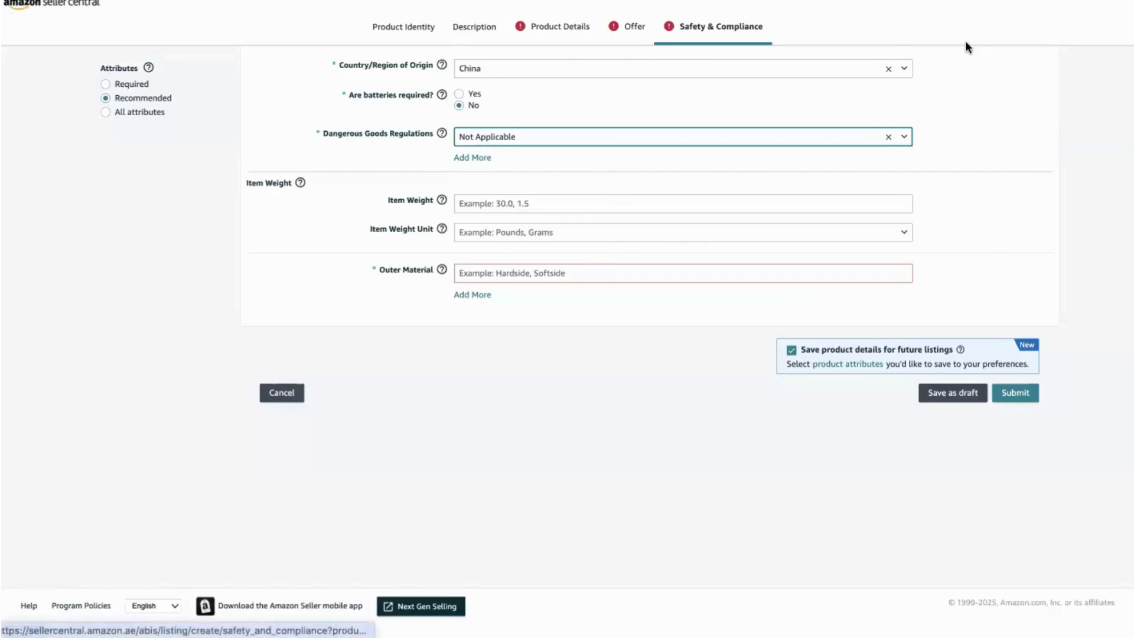
# Bring up the suitcase listing's Product Identity section and its External Product ID help.
pyautogui.click(405, 29)
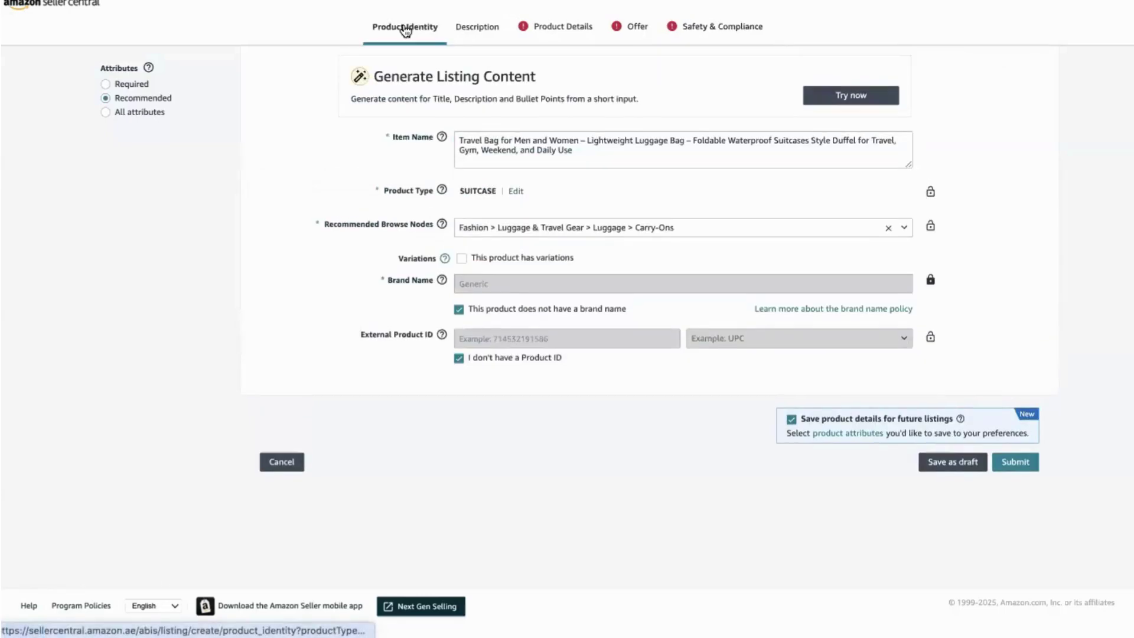
pyautogui.moveTo(430, 336)
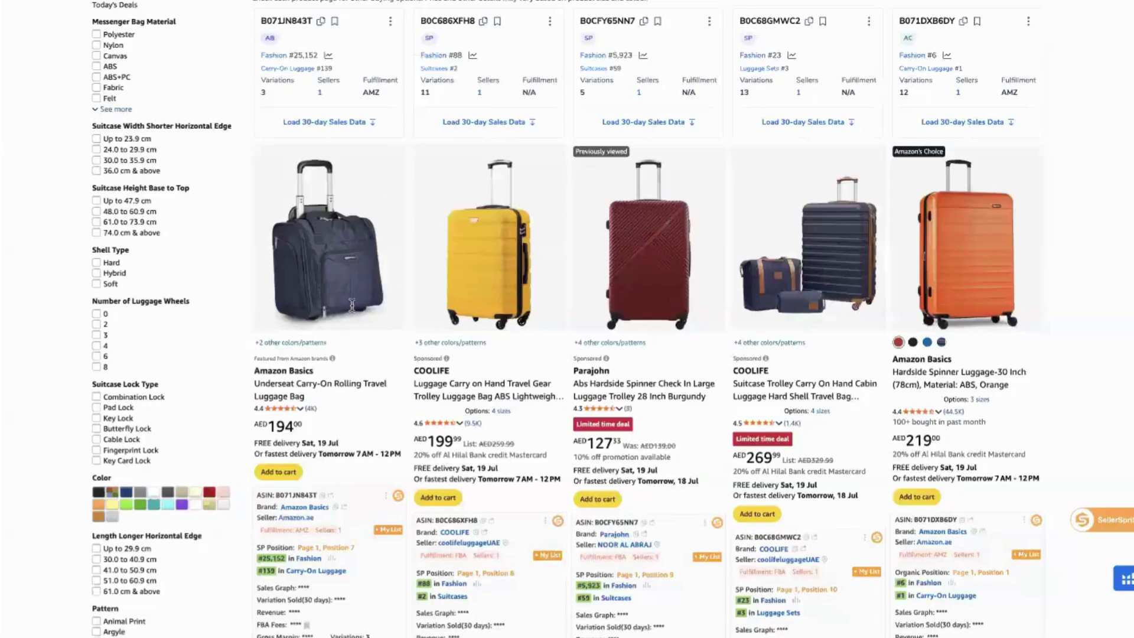
# Scroll the Amazon.ae luggage results down to the next row of competitor suitcases and their sales data.
pyautogui.scroll(-3, 352, 306)
pyautogui.scroll(2, 355, 309)
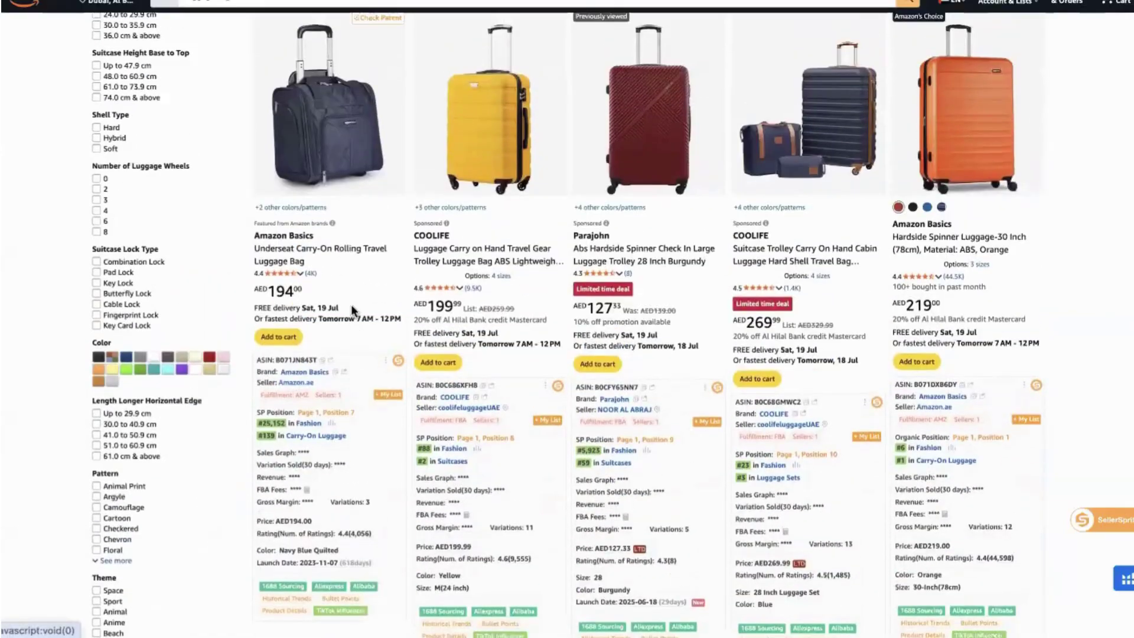
pyautogui.scroll(-1, 779, 320)
pyautogui.scroll(-8, 796, 310)
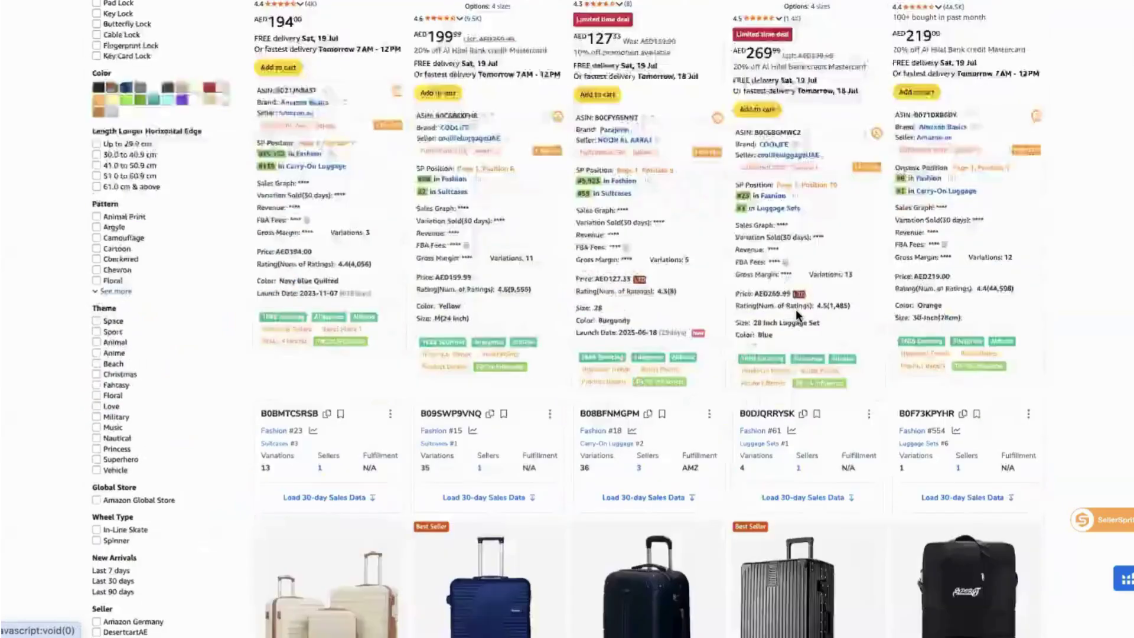
pyautogui.scroll(-4, 840, 318)
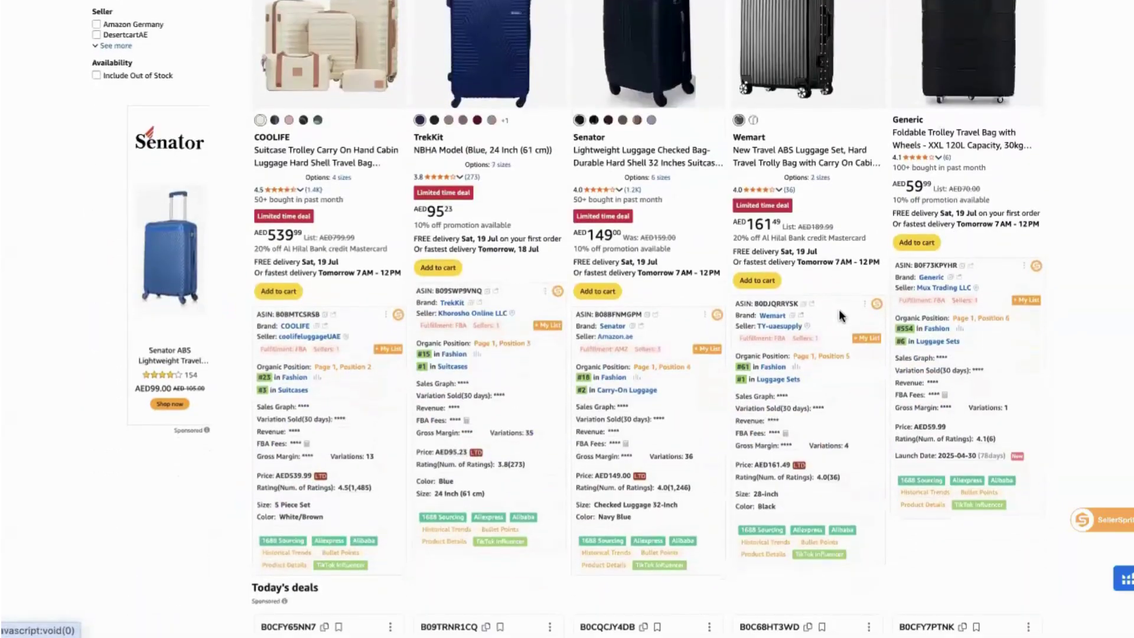